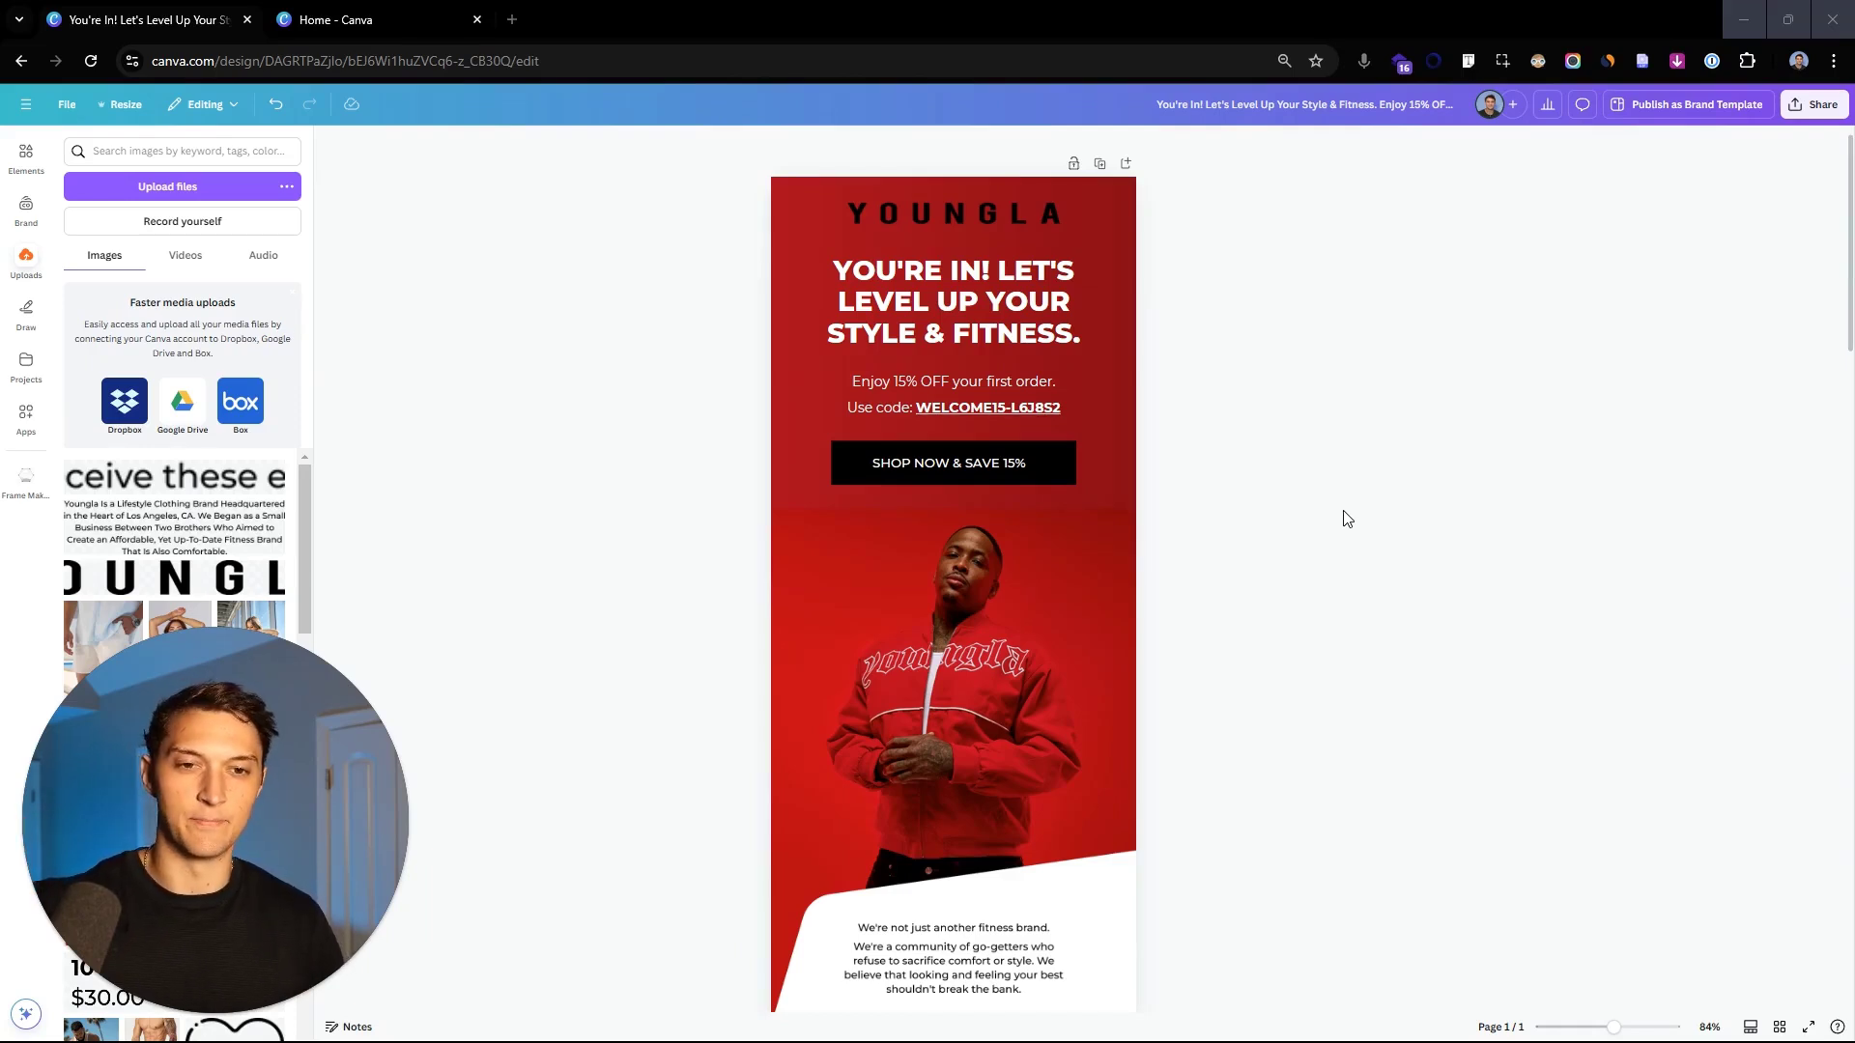
Step: From the Home page, create a custom-size 600 × 8000 px blank design
scroll(1348, 525, "down", 7)
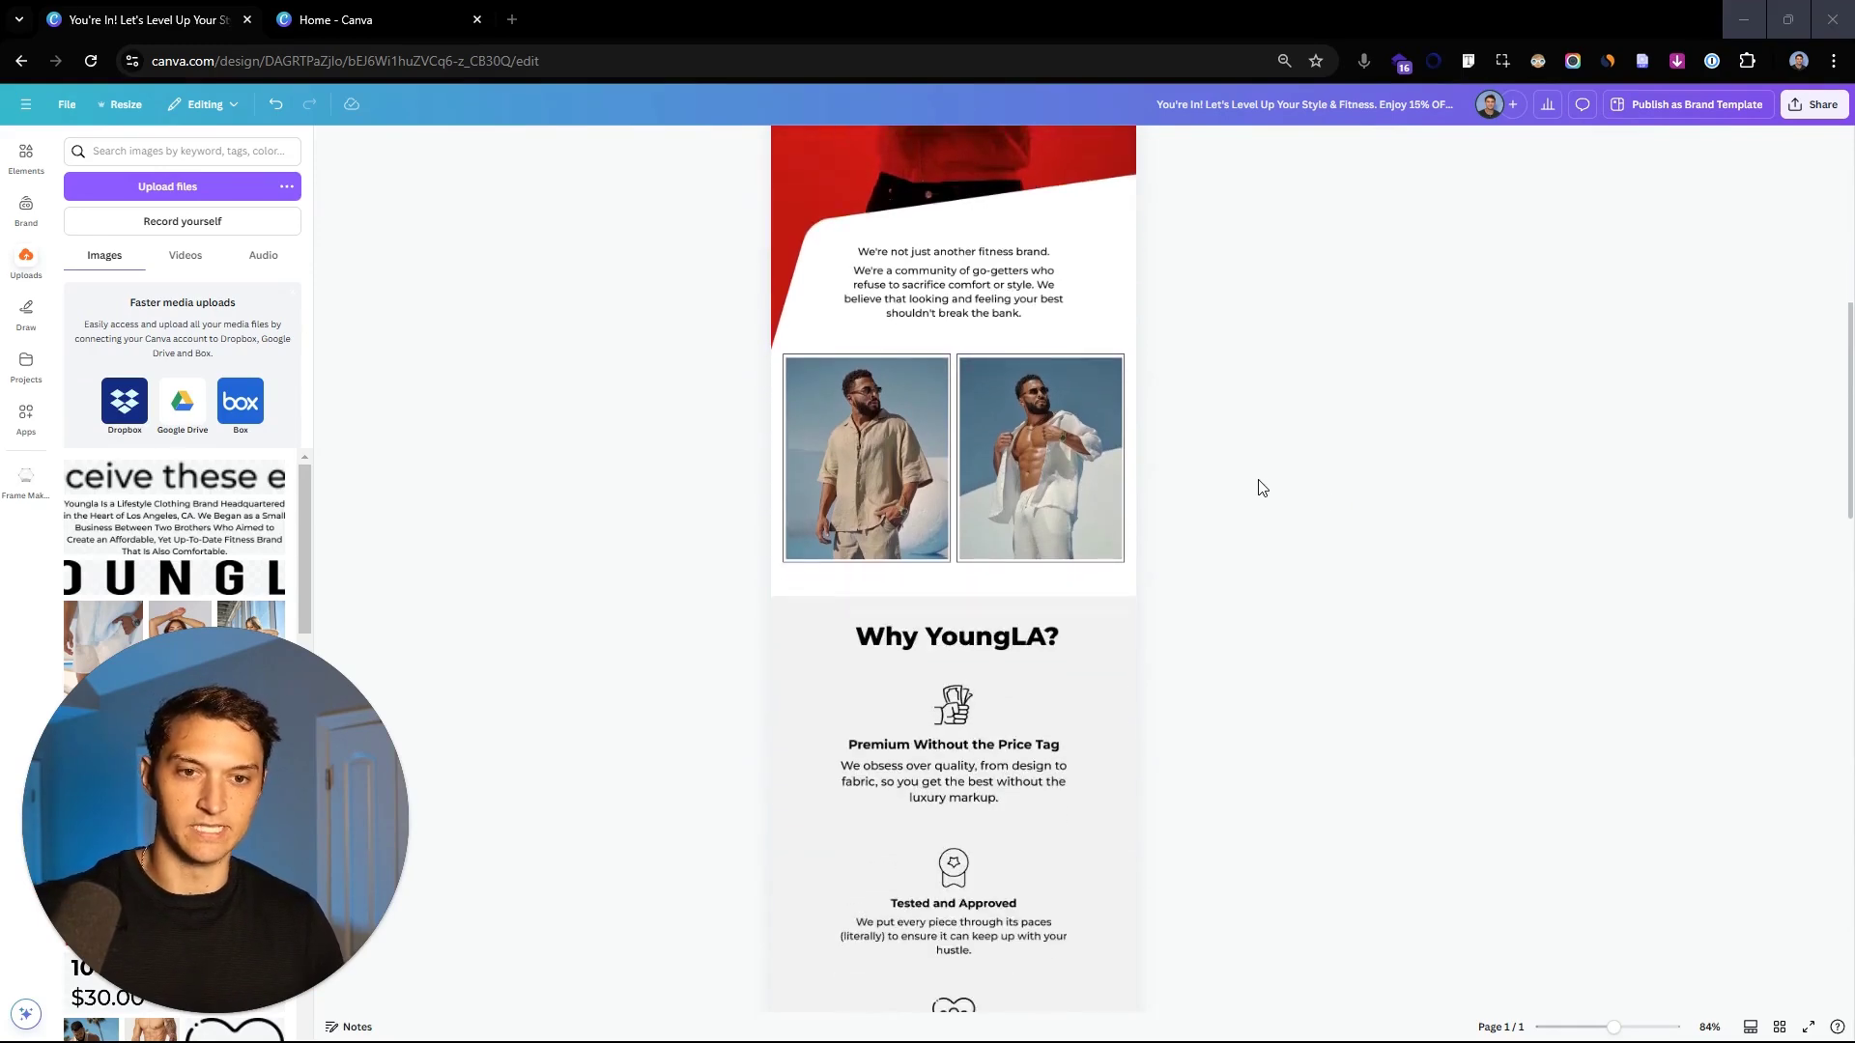
scroll(1261, 488, "down", 9)
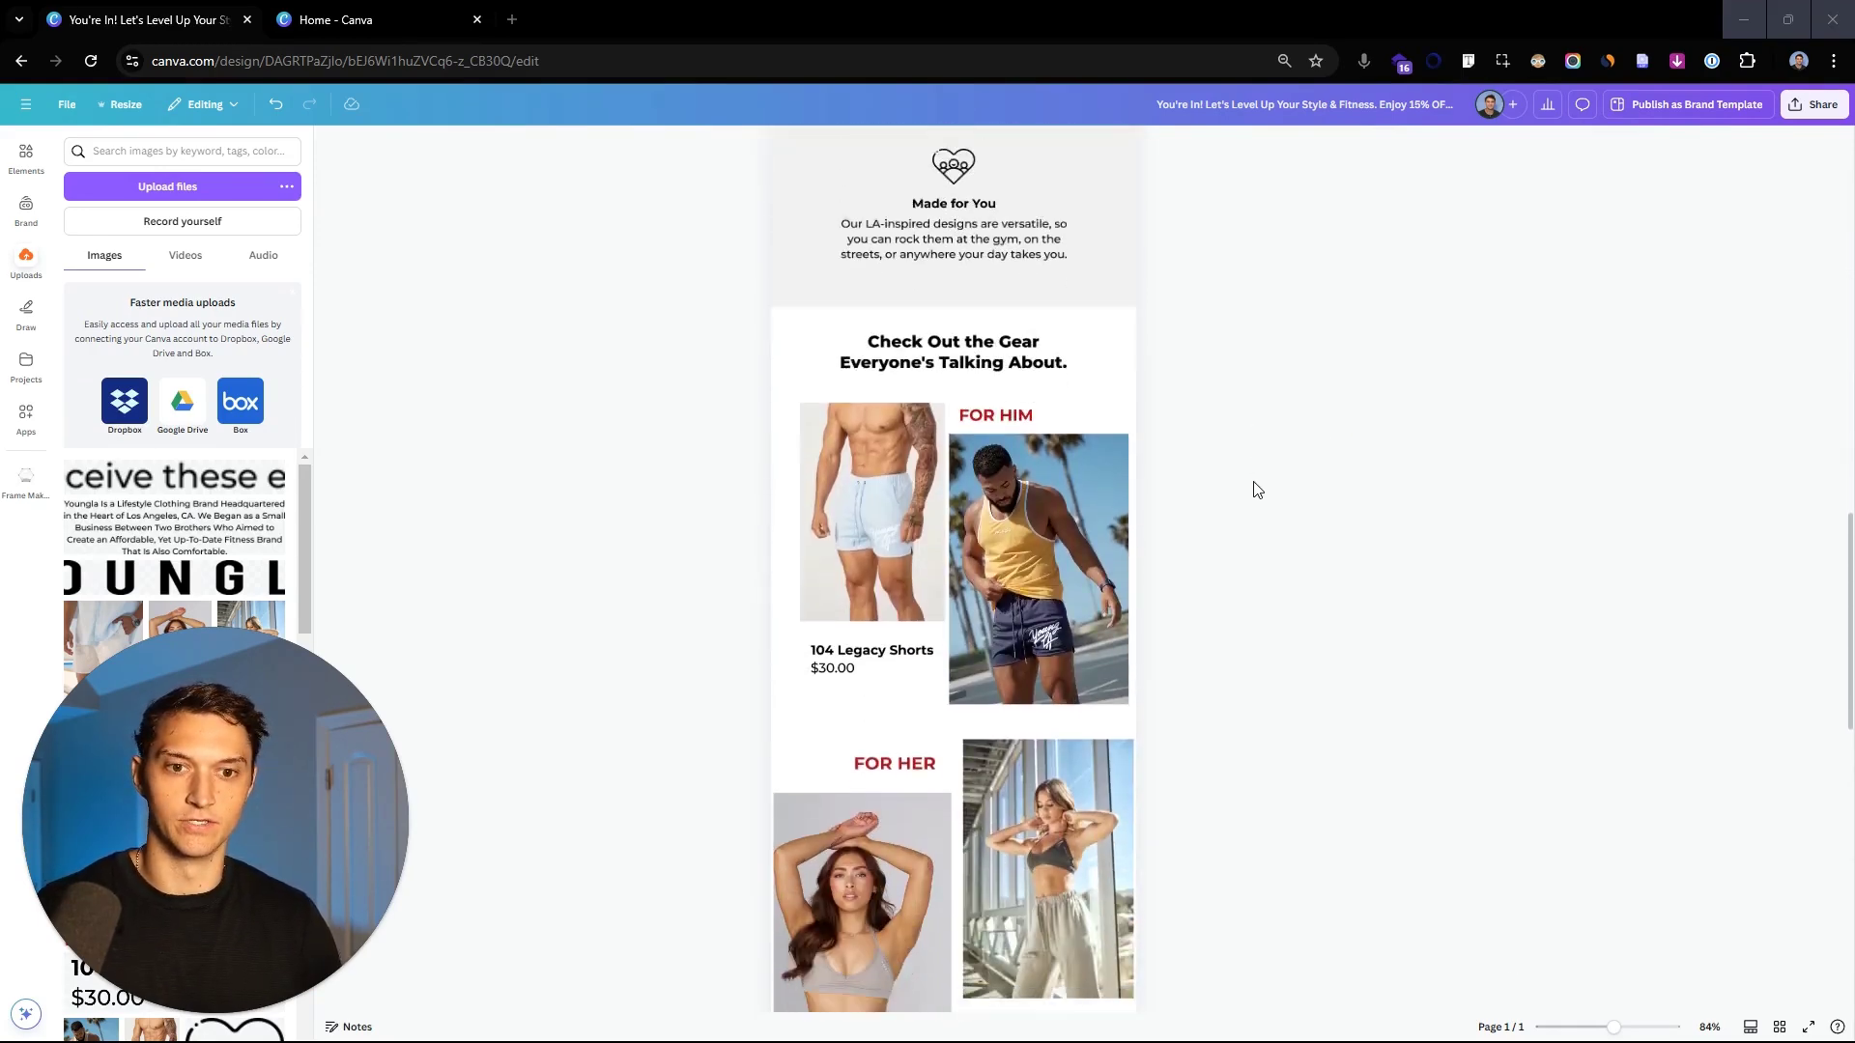
scroll(1258, 490, "down", 8)
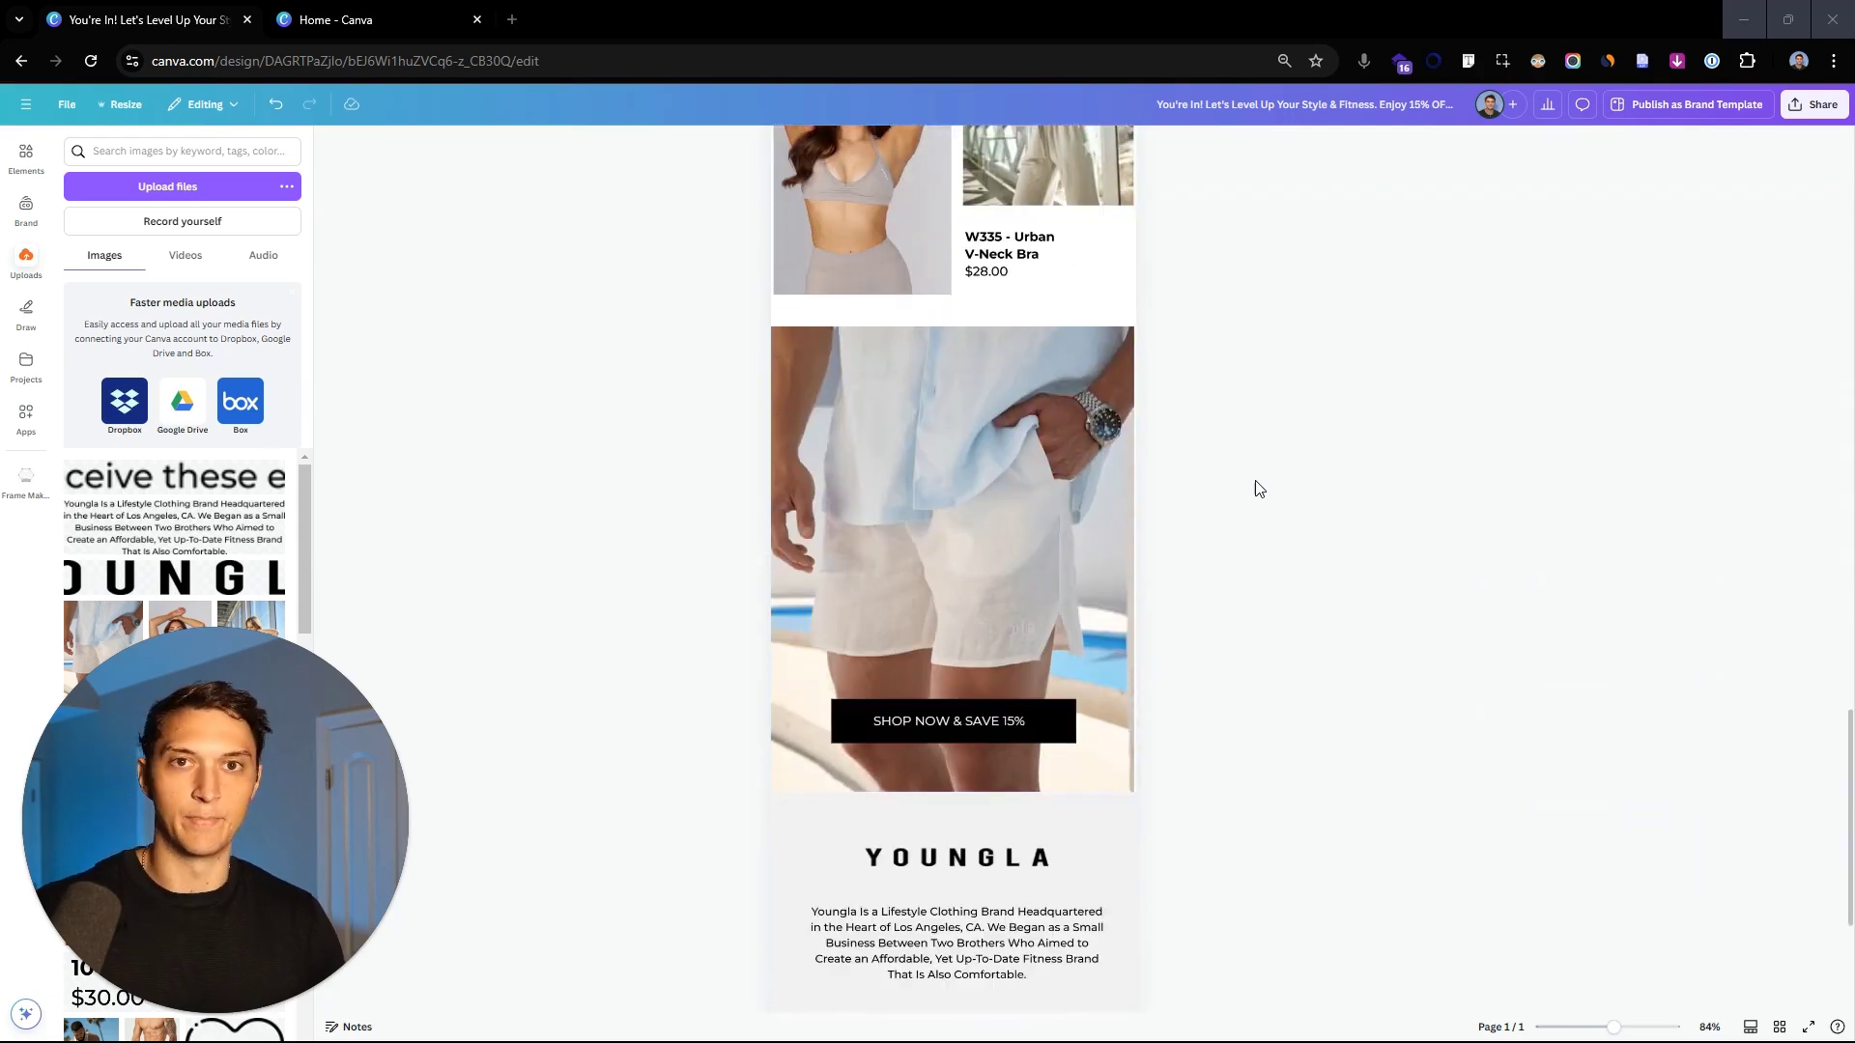
scroll(1259, 490, "down", 3)
scroll(1264, 489, "up", 18)
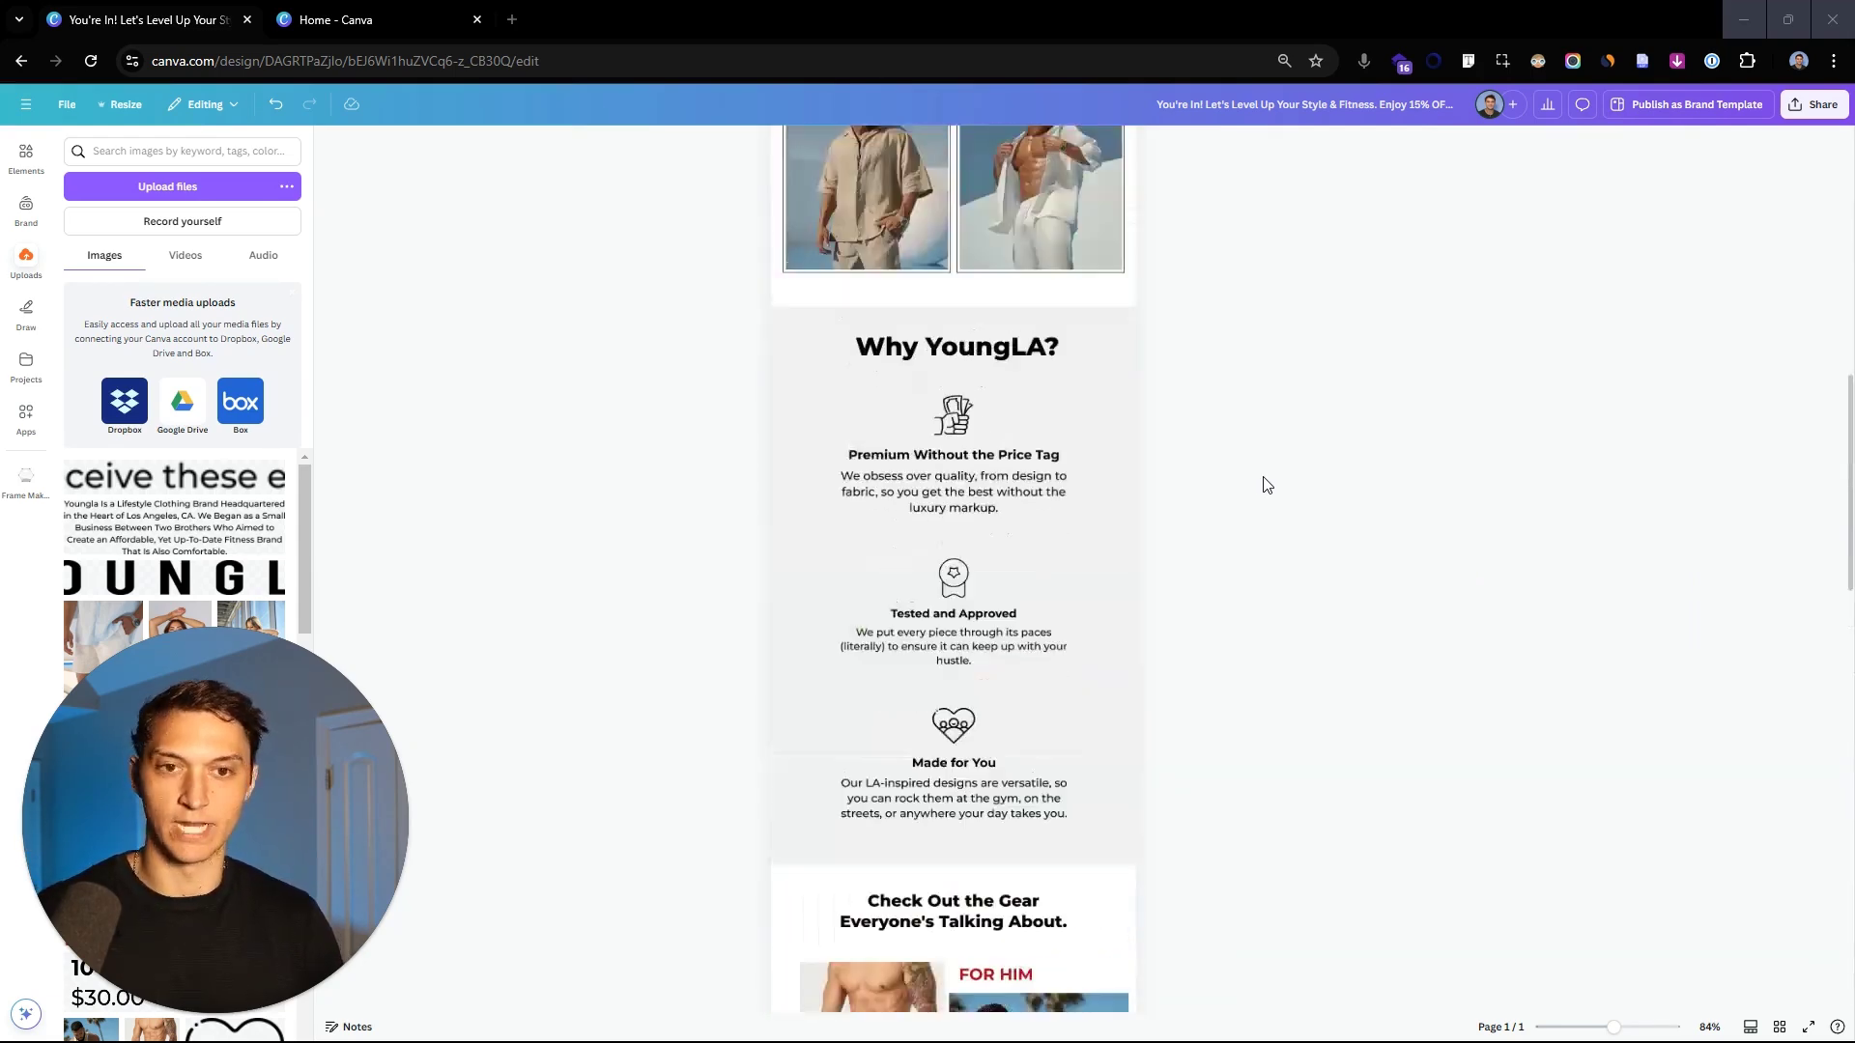
scroll(1266, 486, "up", 15)
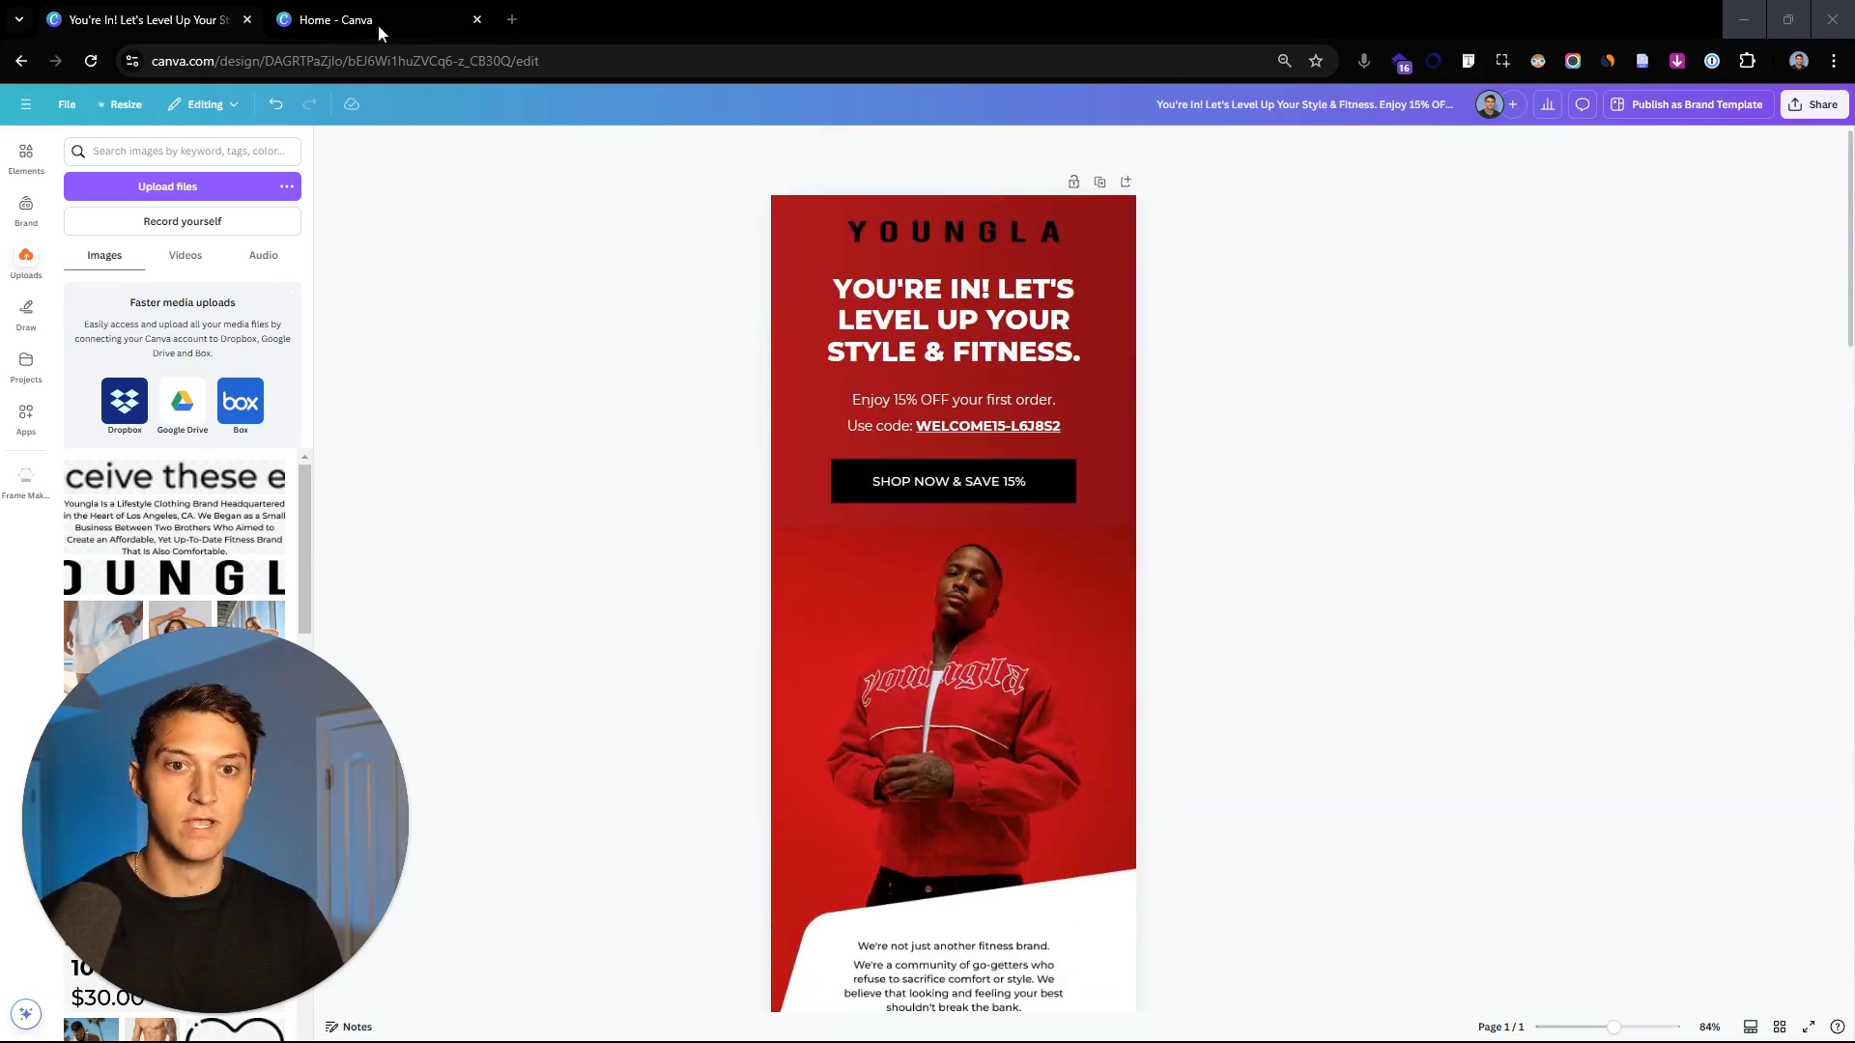
left_click(379, 19)
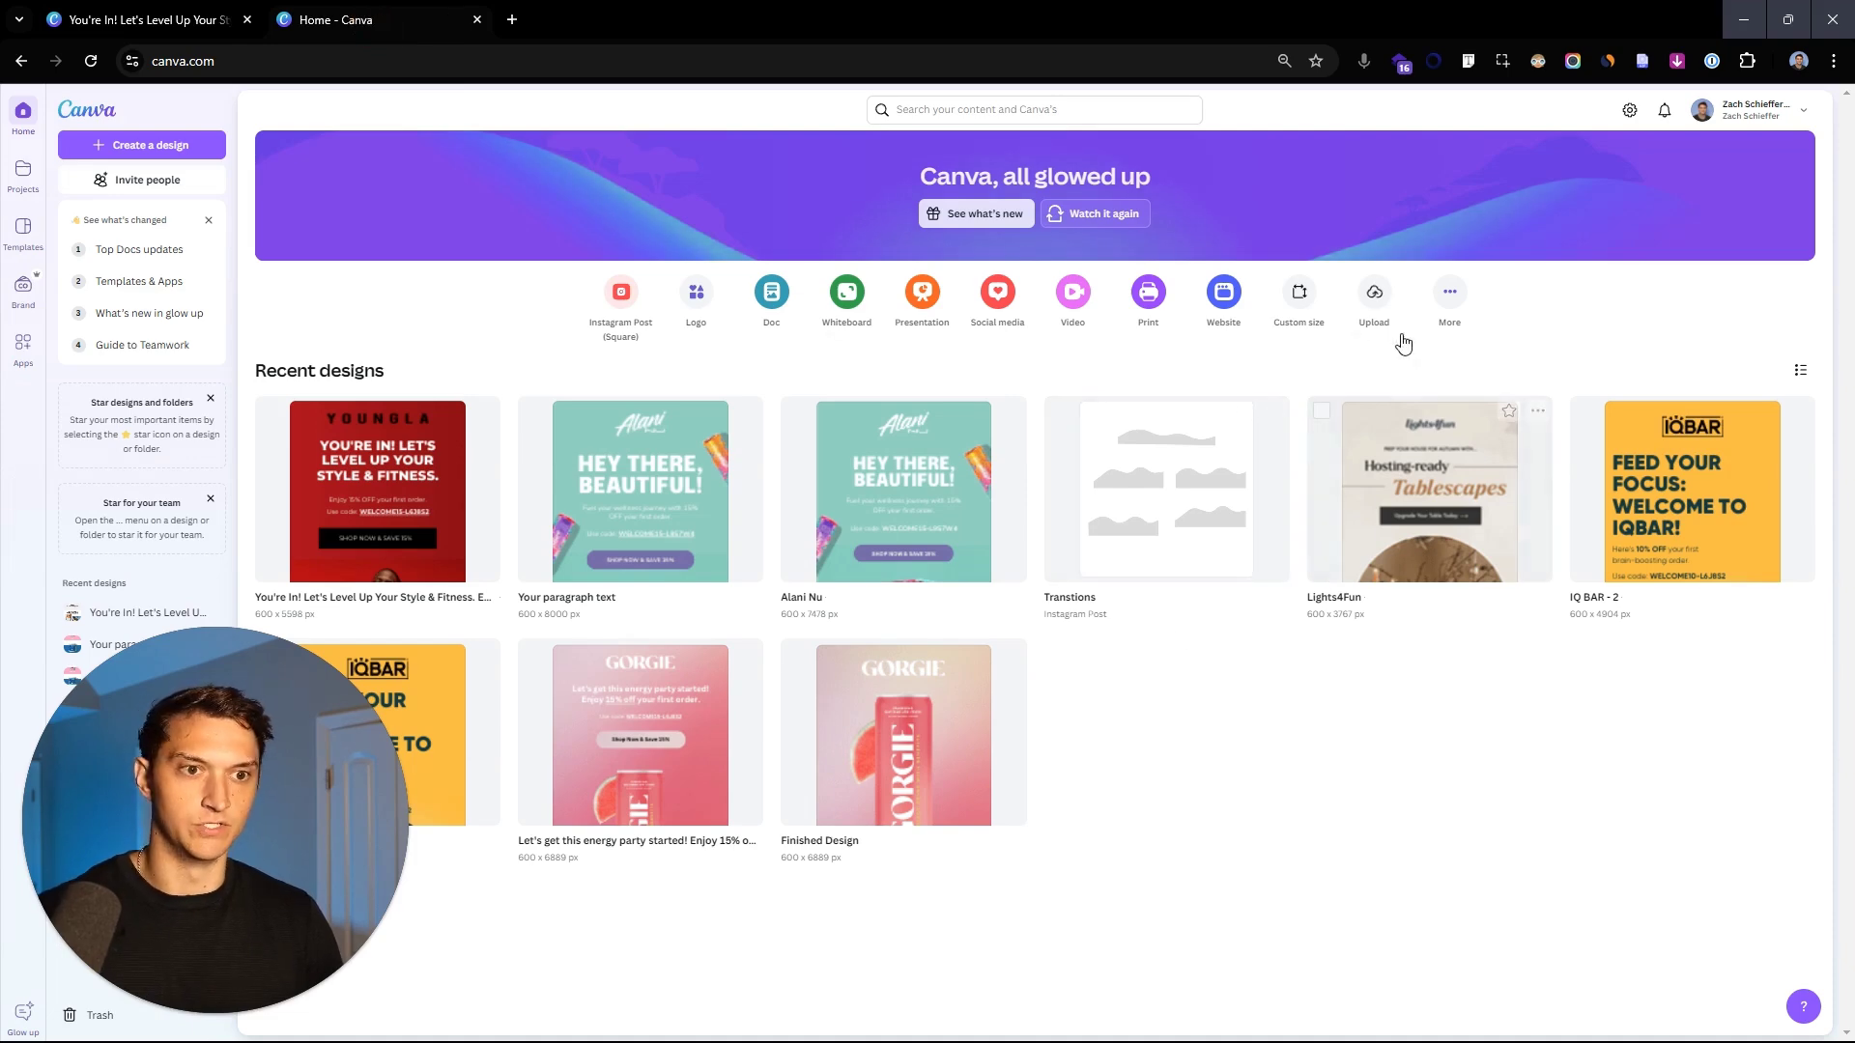
left_click(1298, 294)
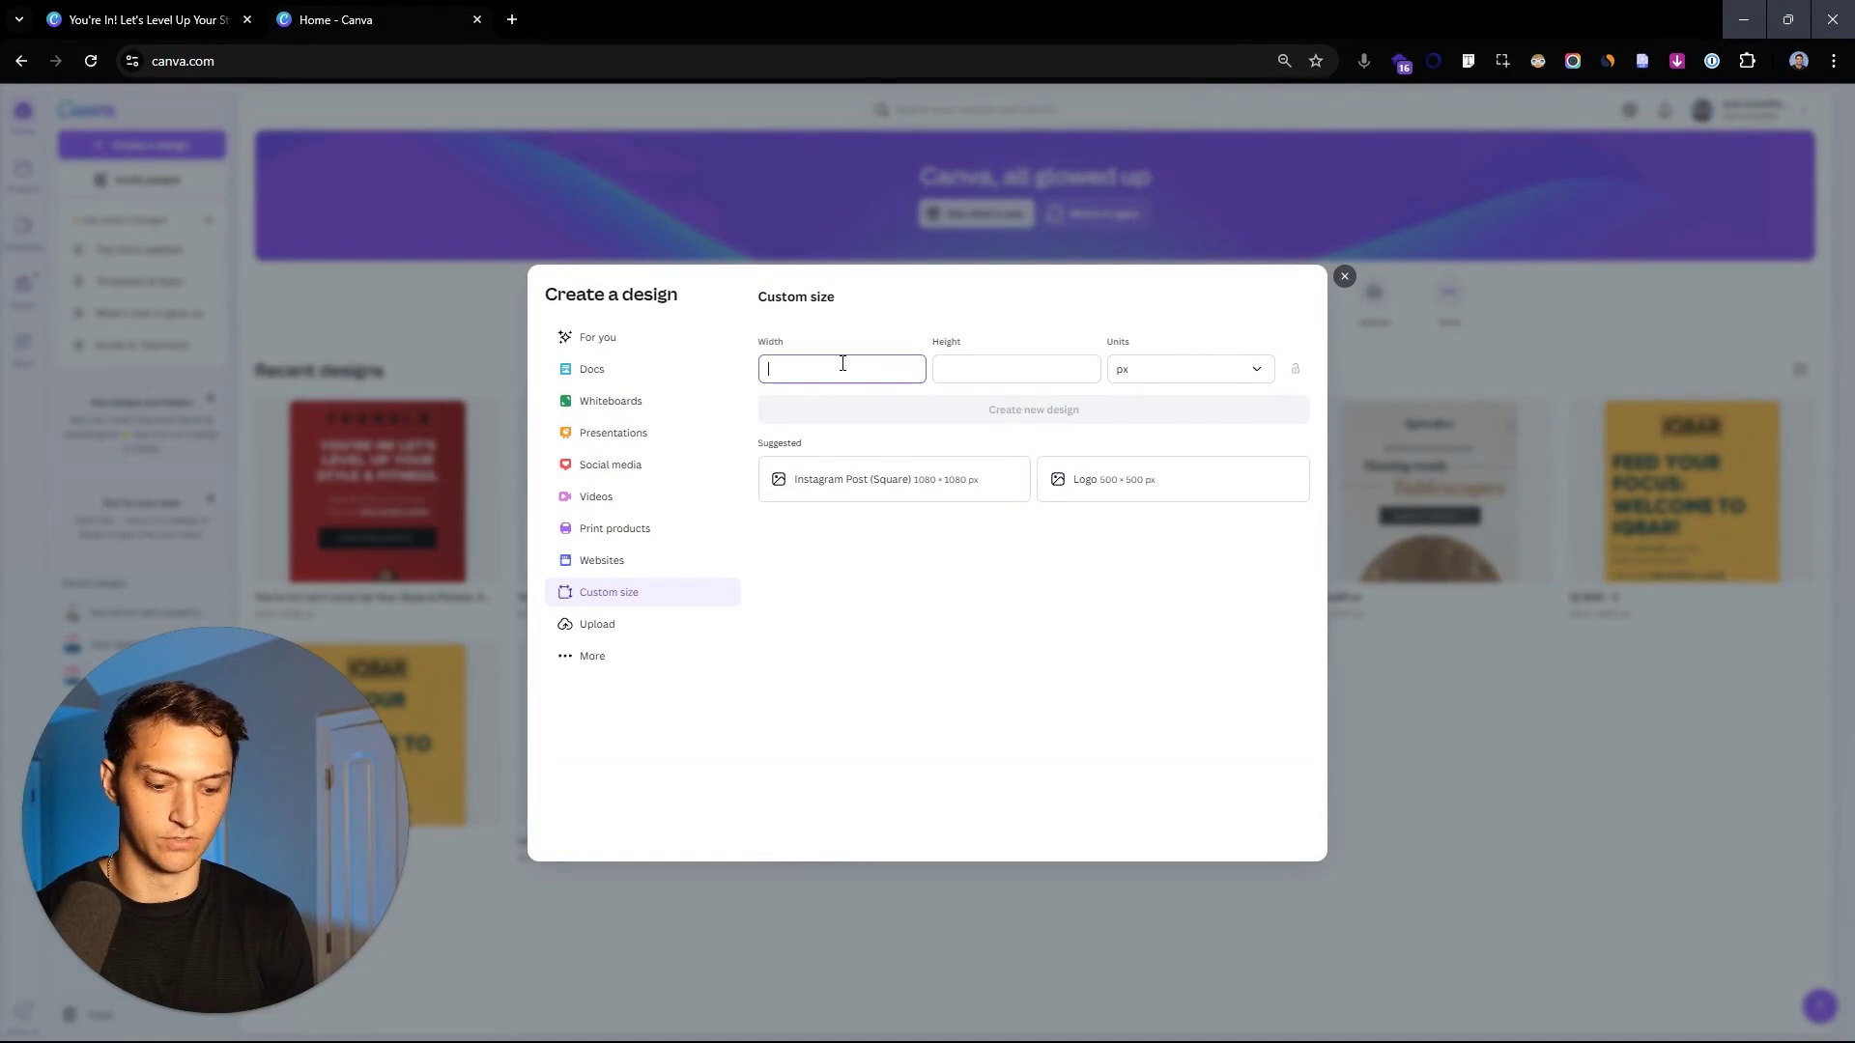
key("Tab")
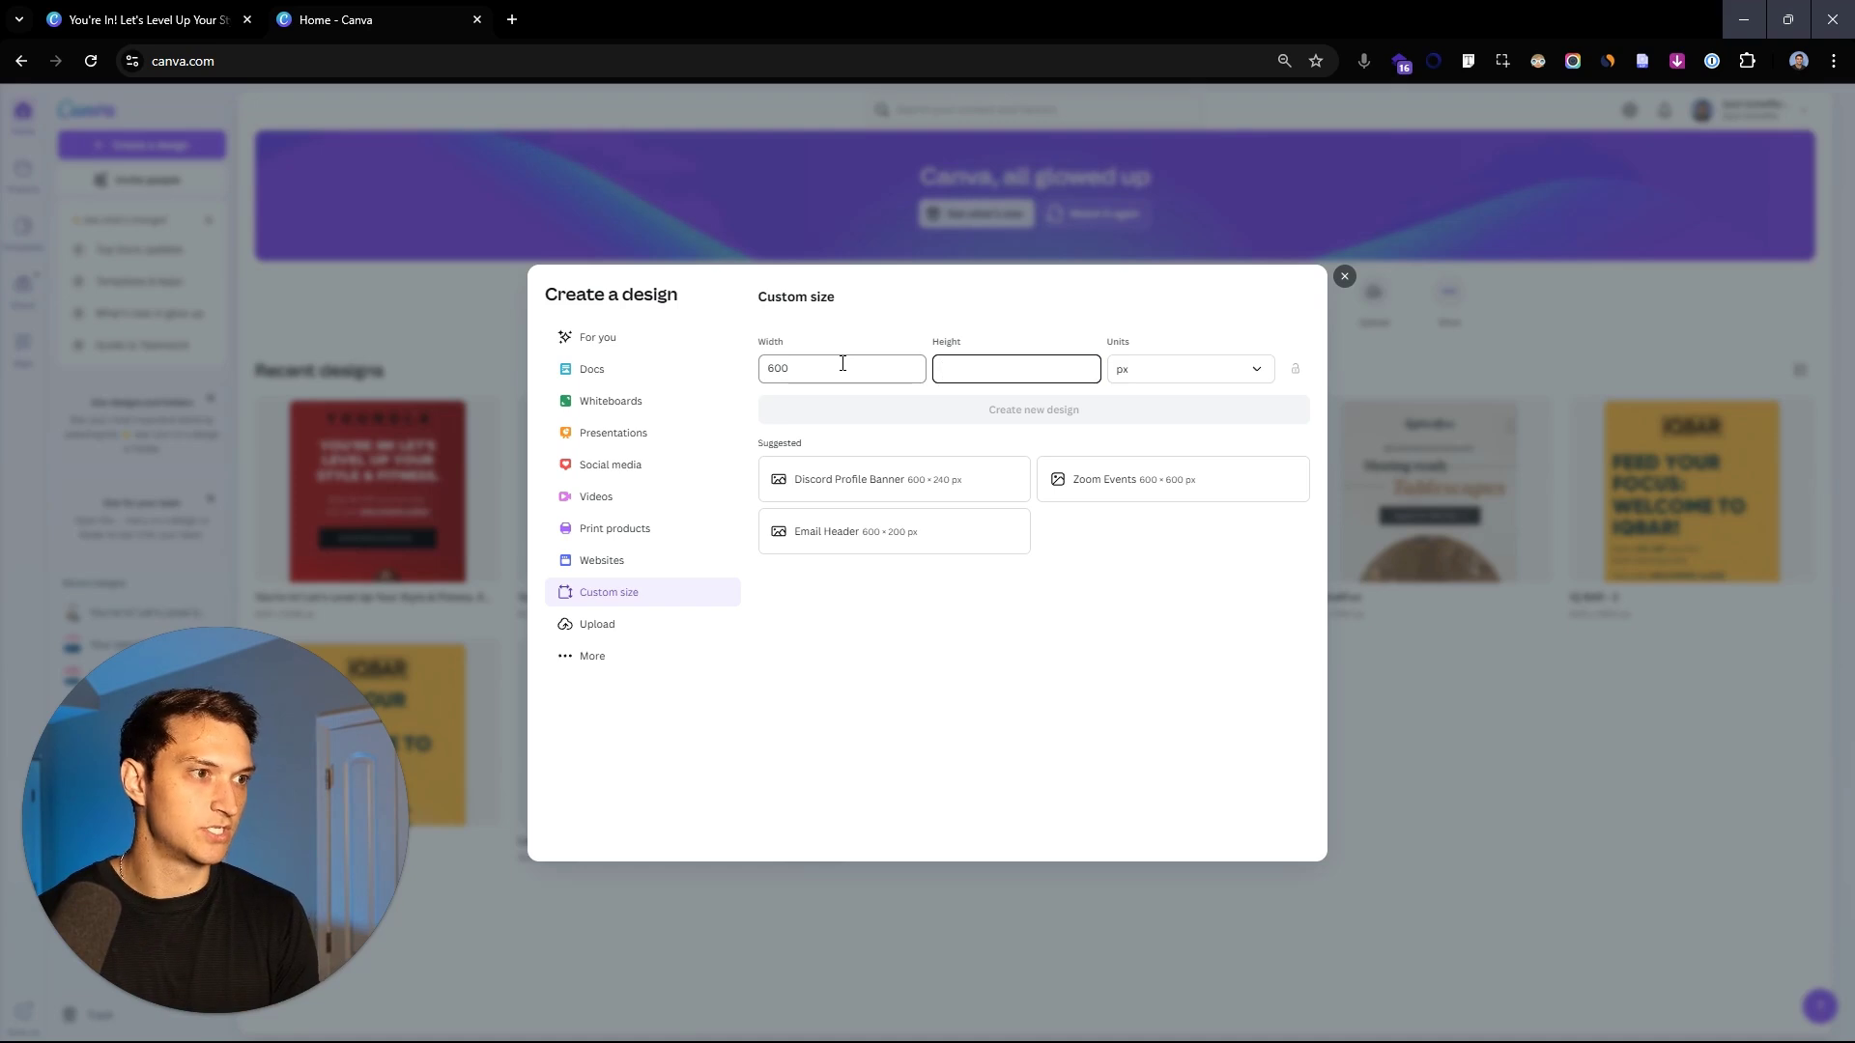
type("8000")
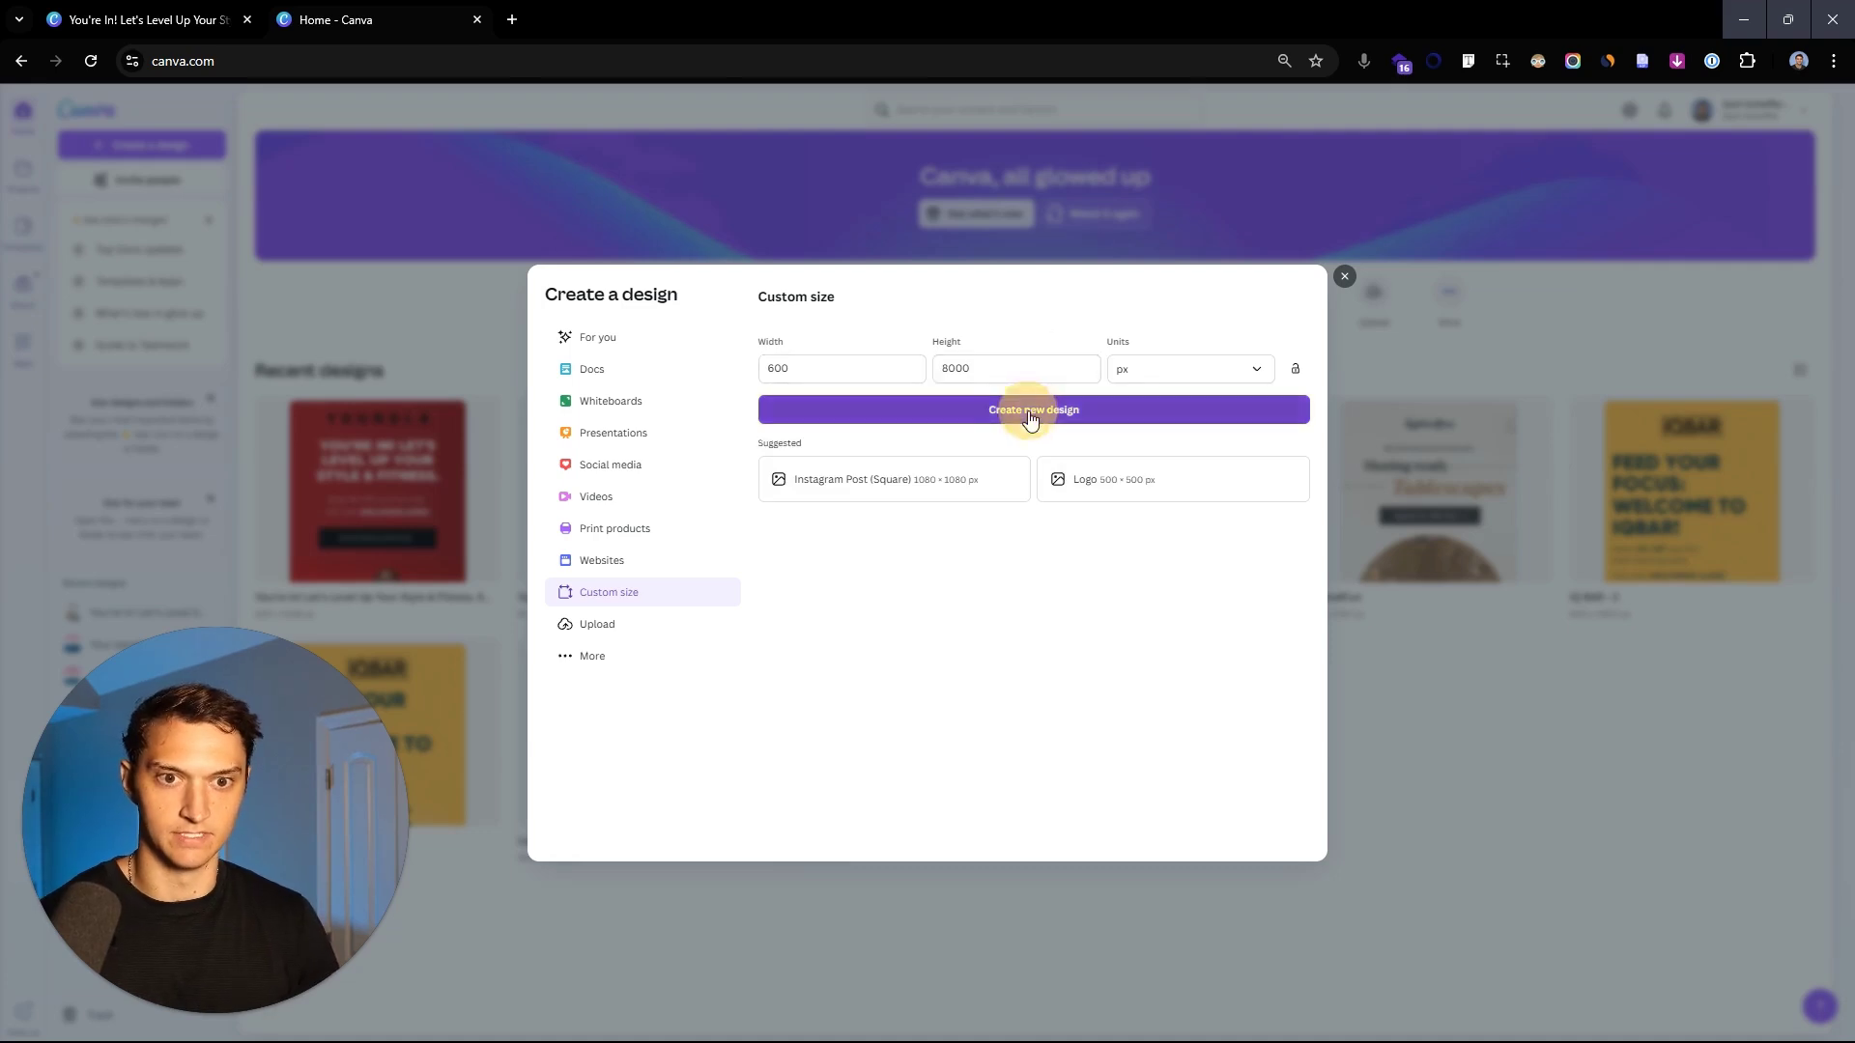
left_click(1030, 412)
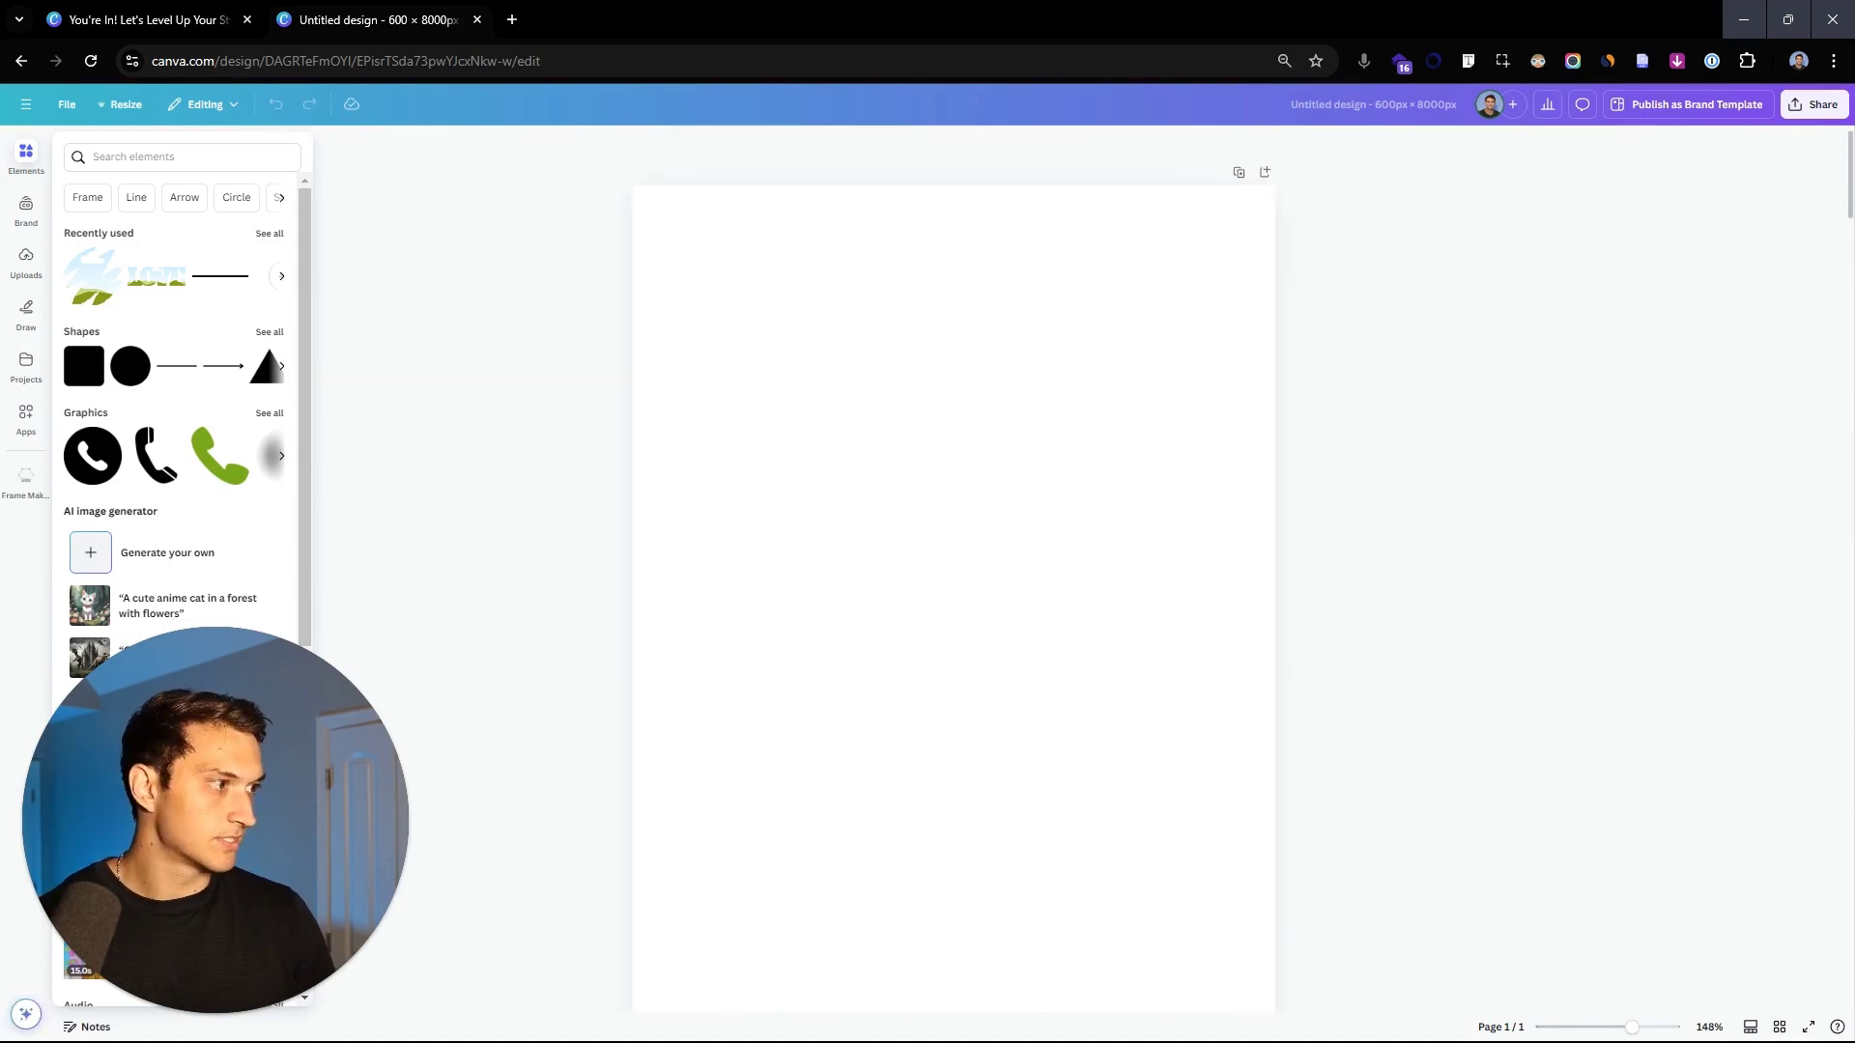
Step: Add a square and stretch it into a black block across the page top
left_click(1436, 568)
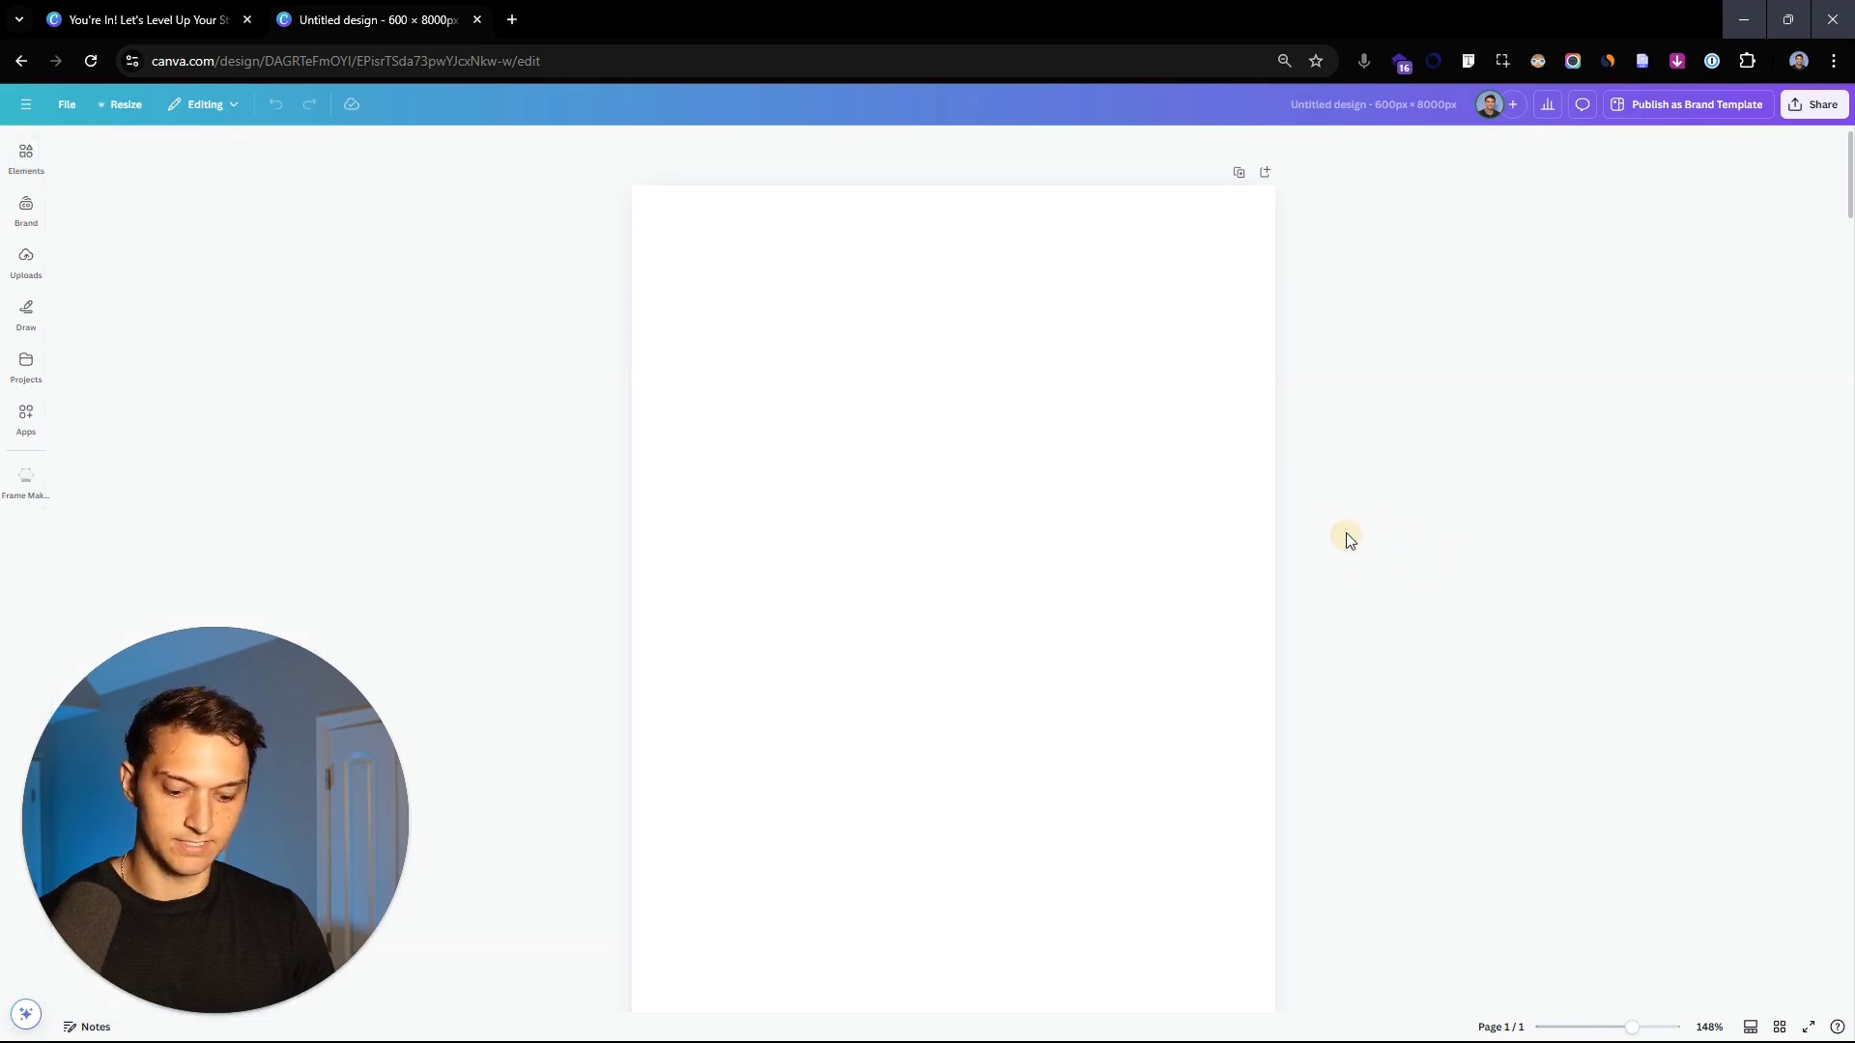
key("r")
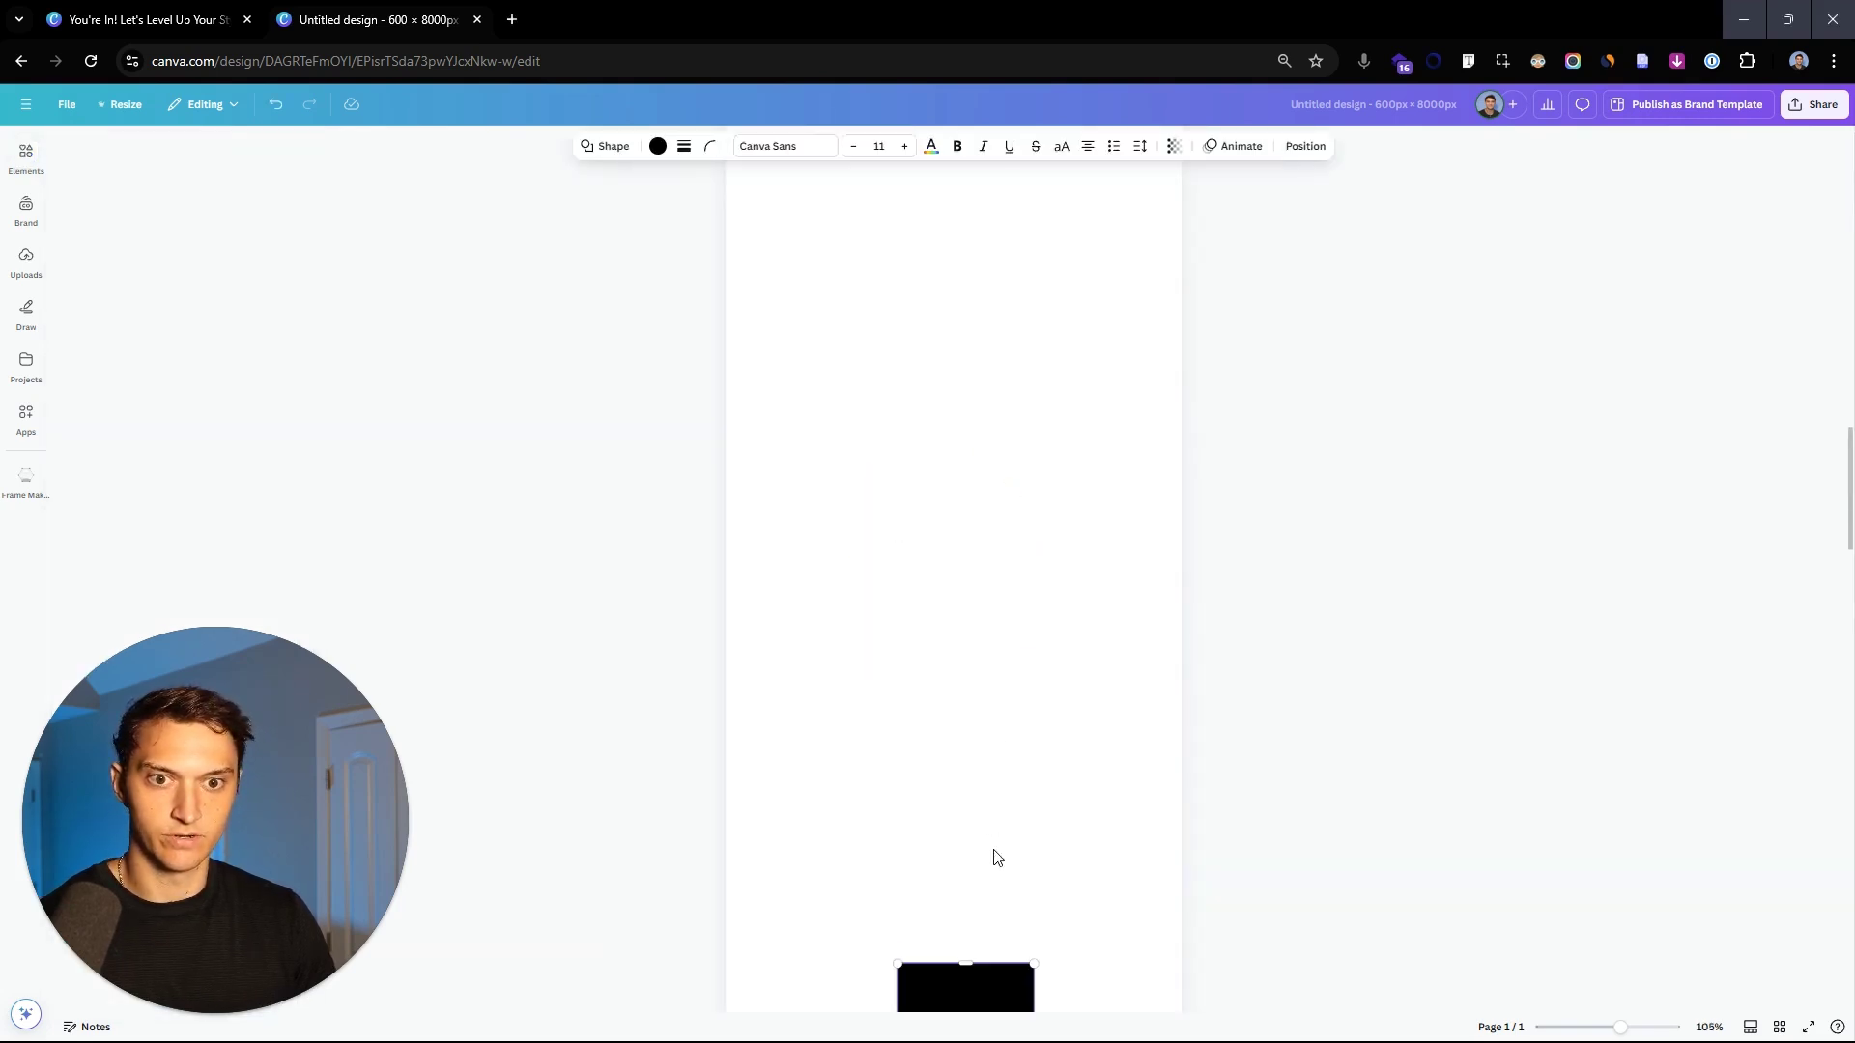
scroll(956, 796, "down", 5)
left_click_drag(956, 796, 1042, 432)
key("Escape")
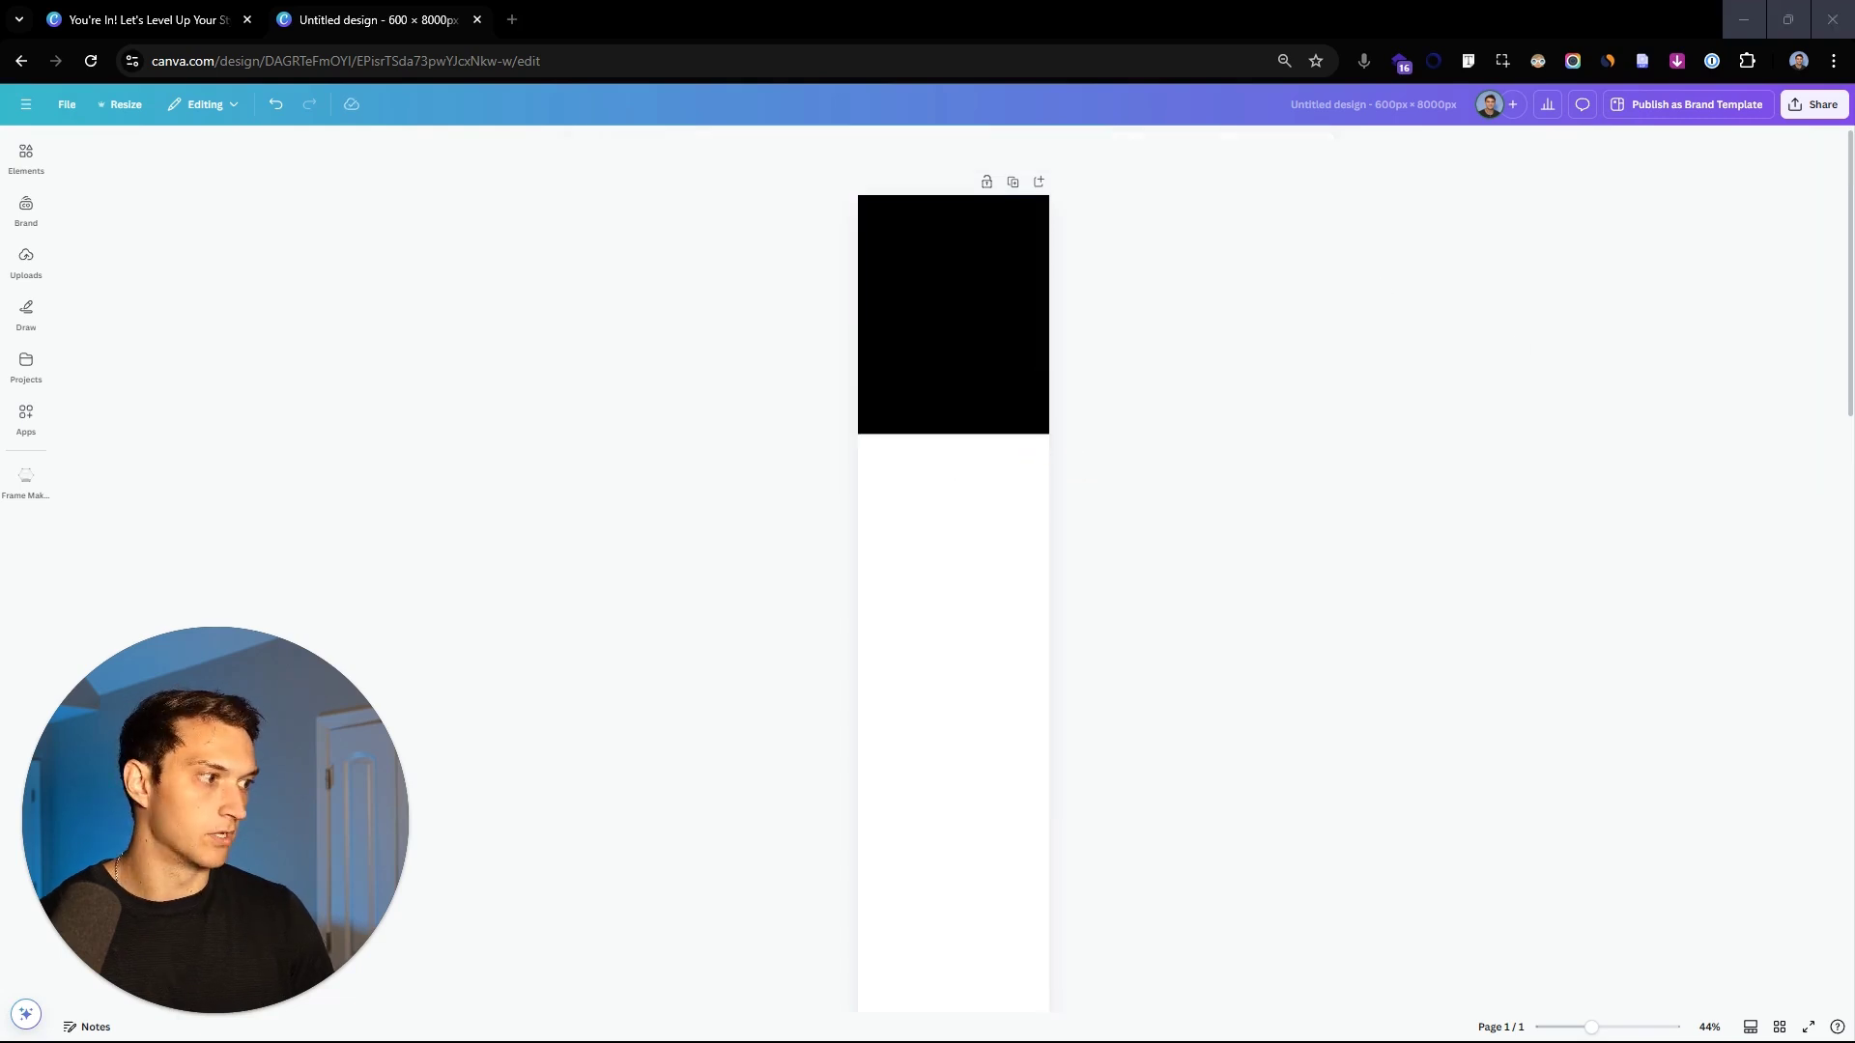
Step: Paste the red photo of the man just below the black block and zoom out
left_click(1014, 565)
key("ctrl+v")
left_click_drag(959, 295, 960, 491)
left_click(1111, 493)
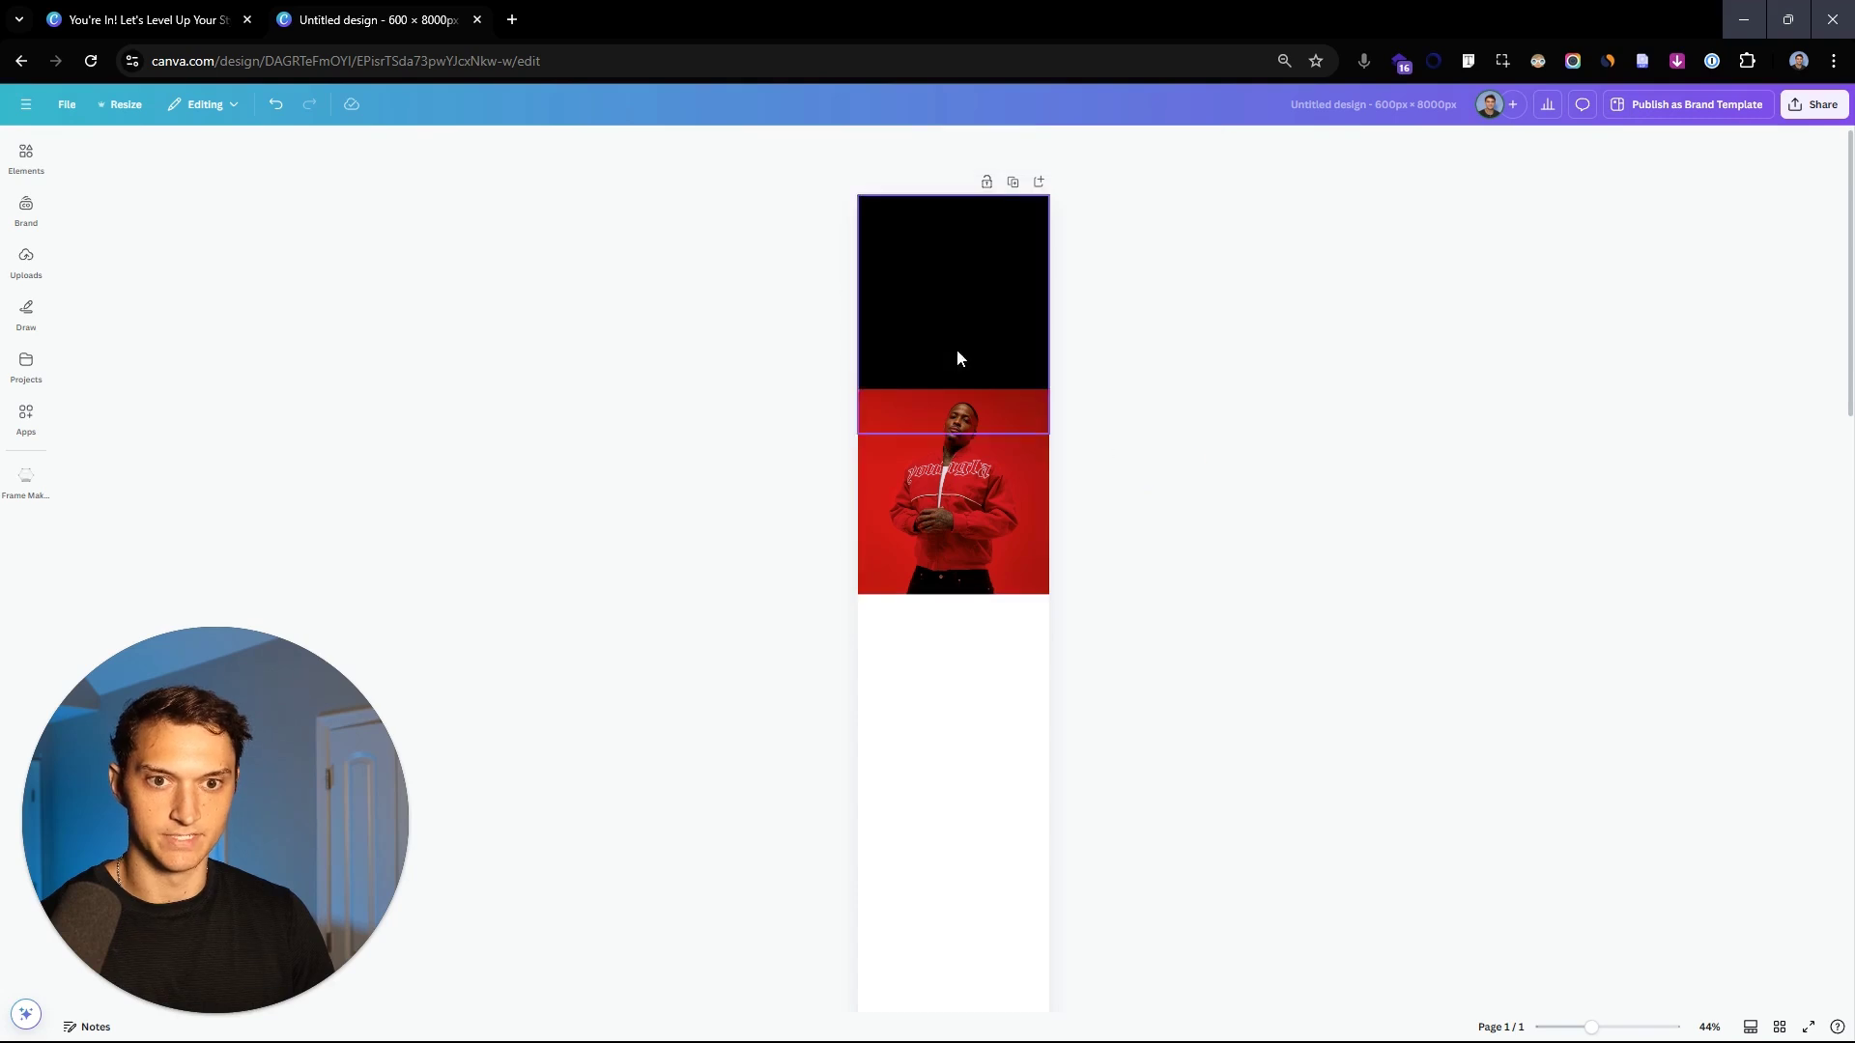
scroll(953, 340, "up", 5, "ctrl")
key("ctrl+minus")
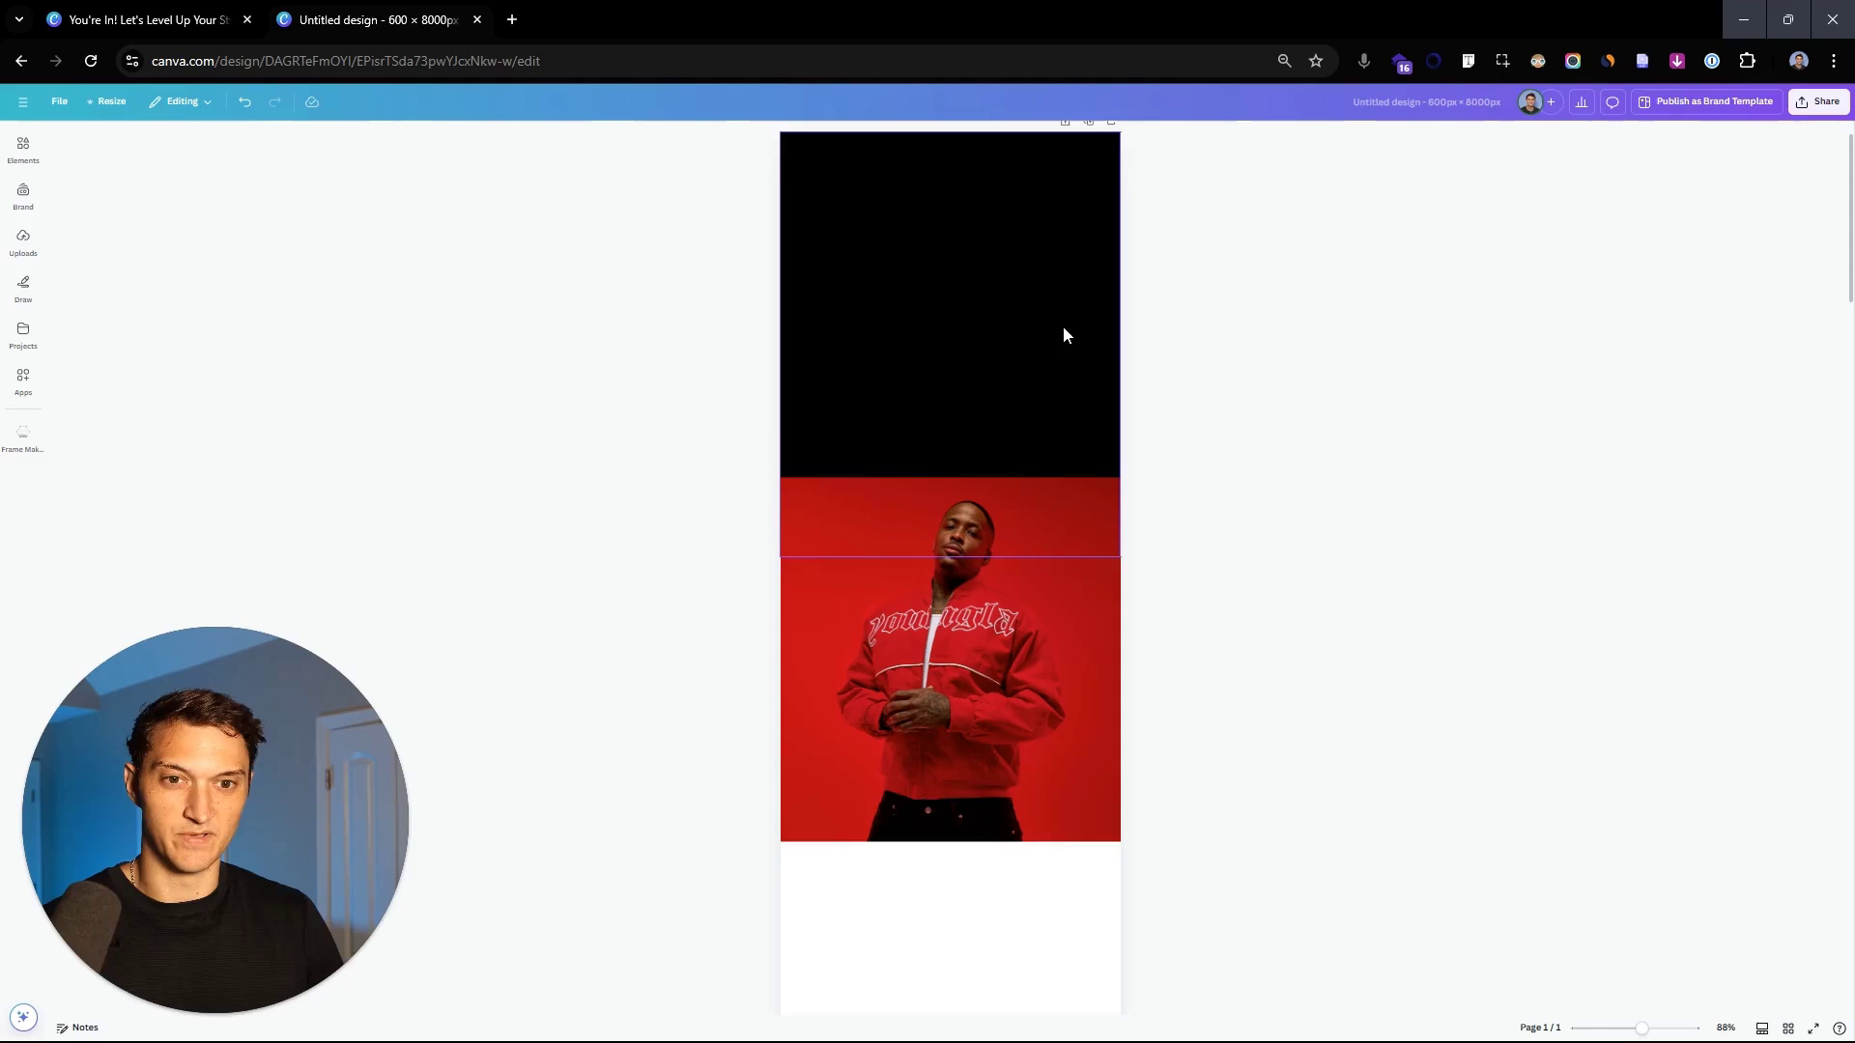
scroll(1069, 338, "up", 1)
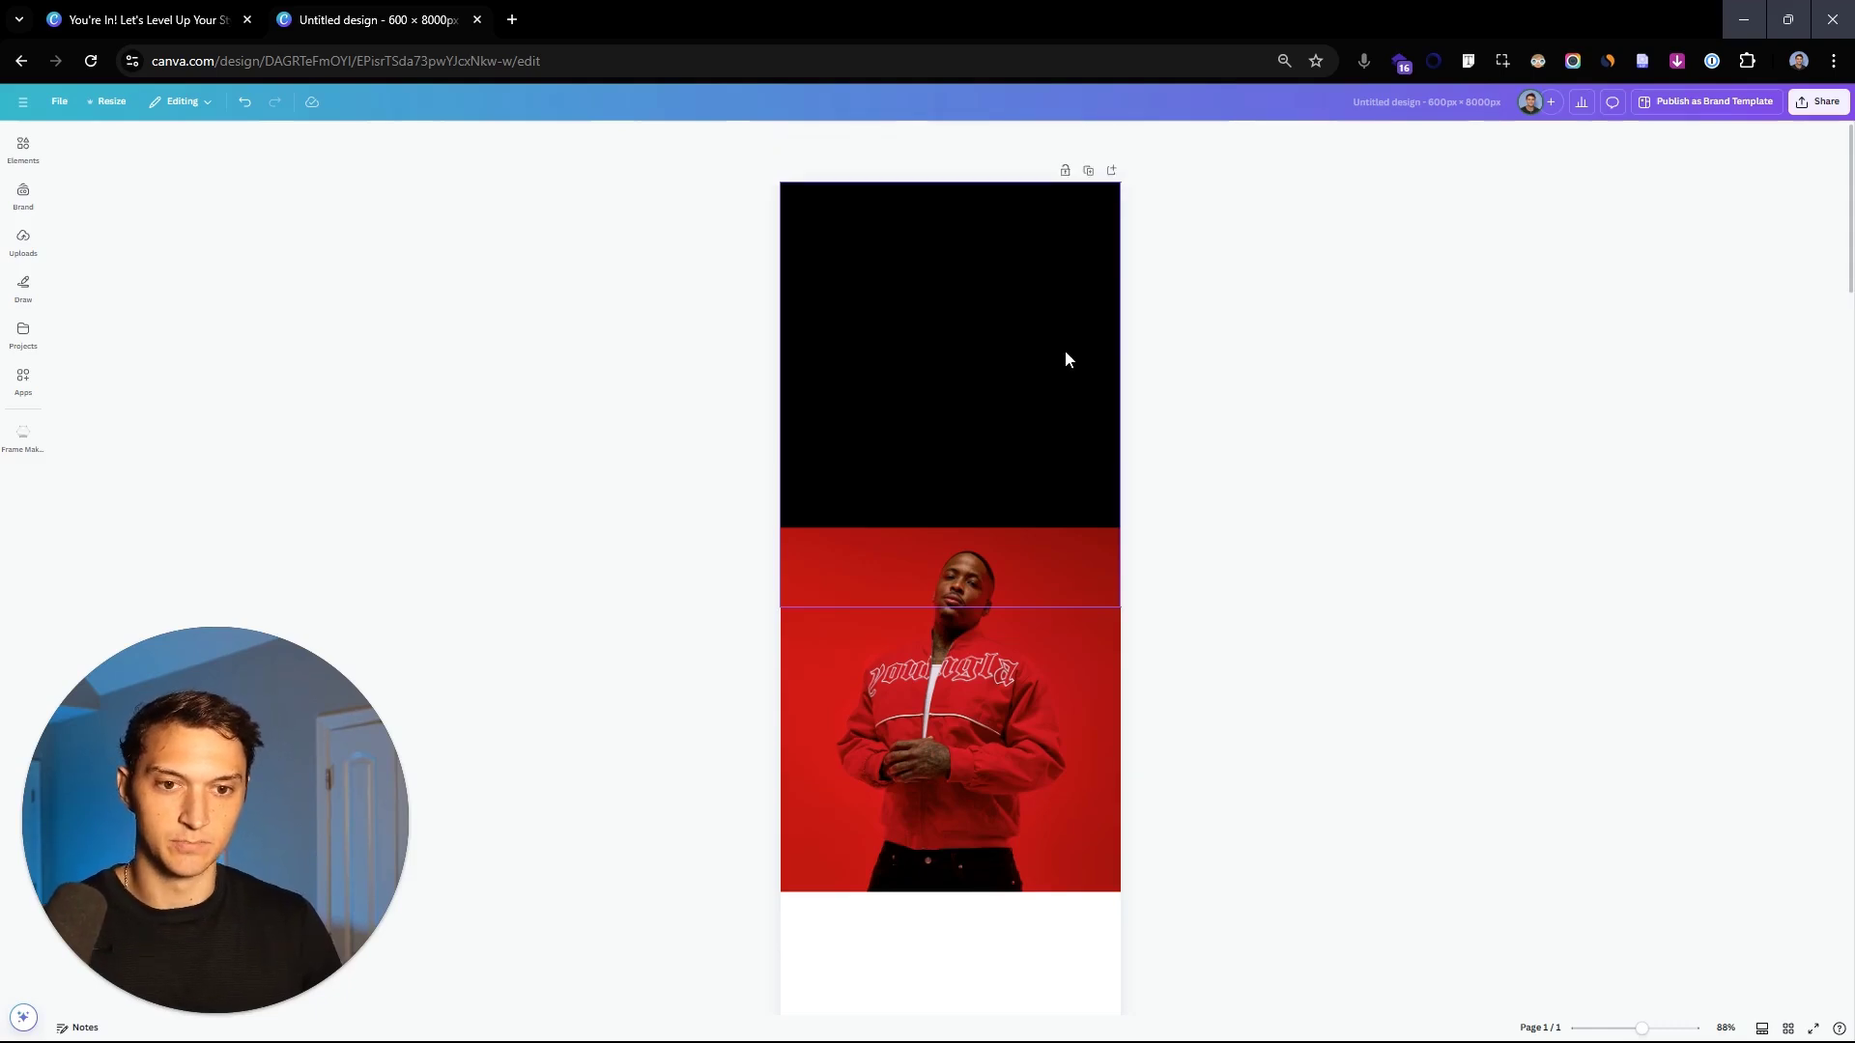
Step: Switch the black header block's fill to a gradient
left_click(1055, 339)
left_click(671, 141)
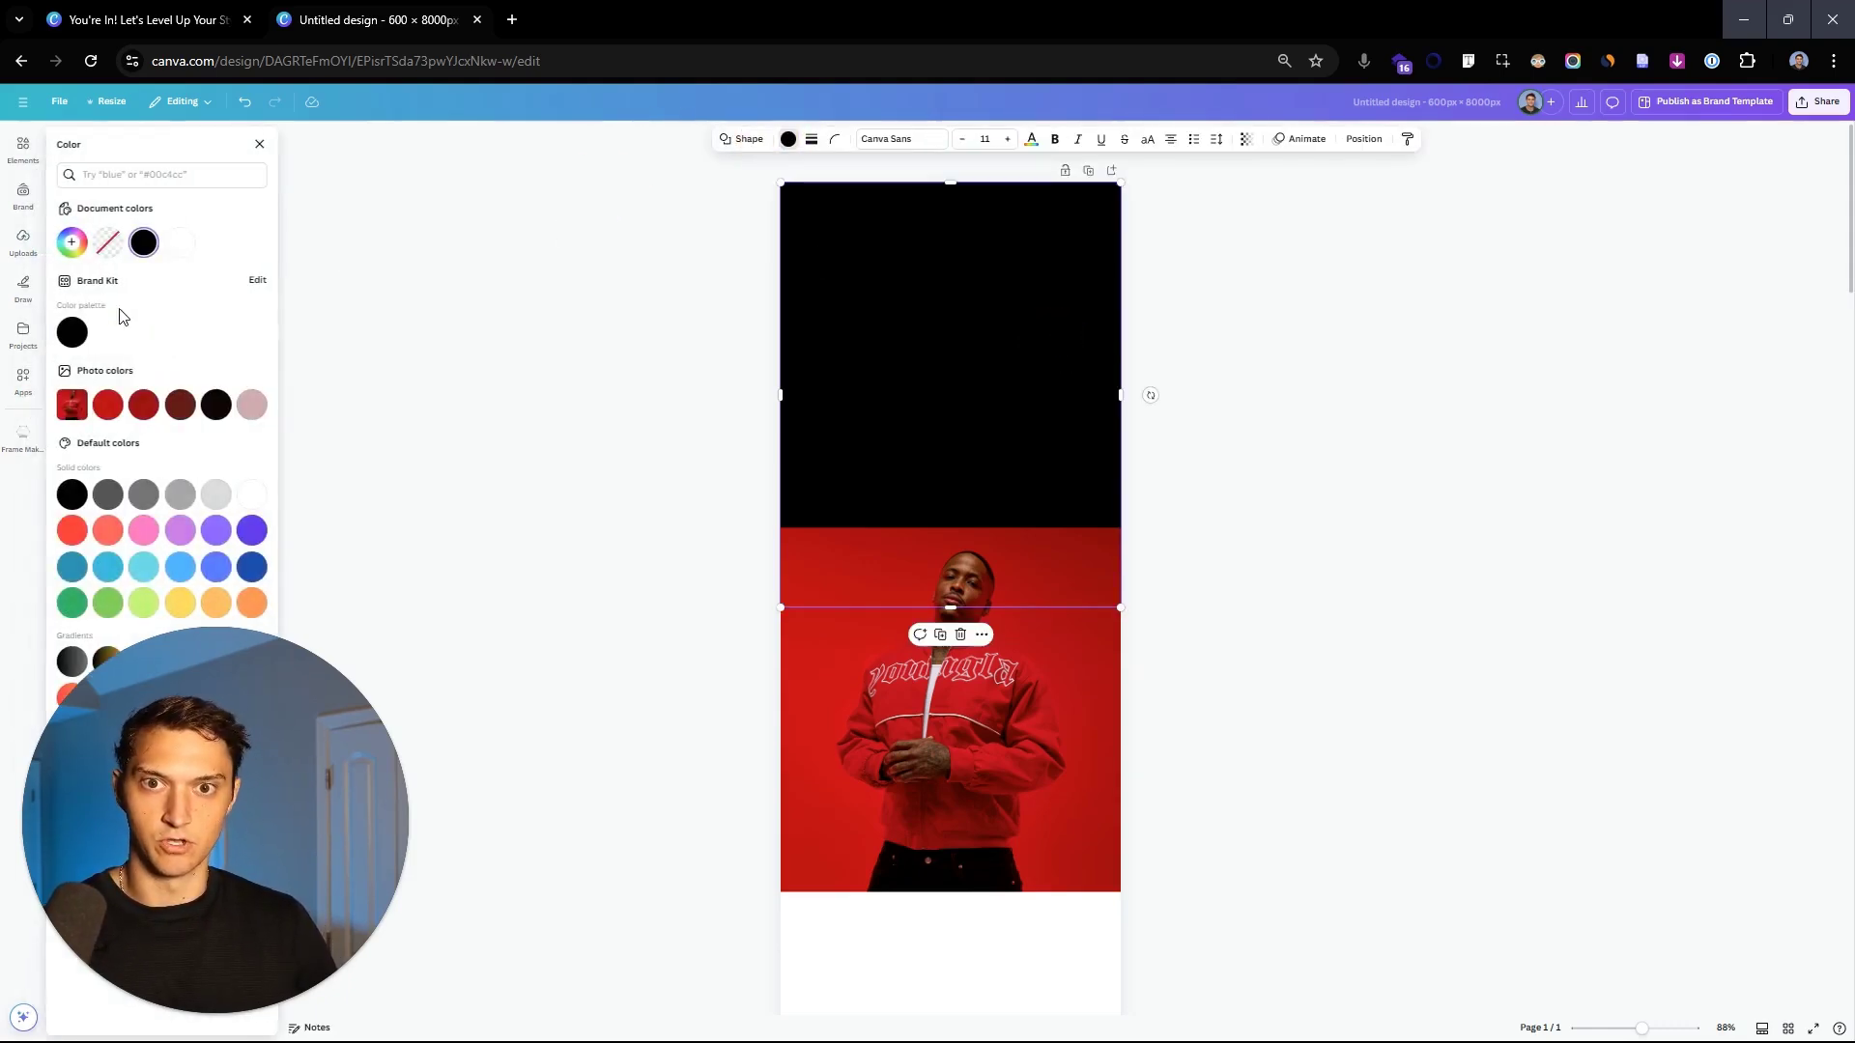
left_click(72, 243)
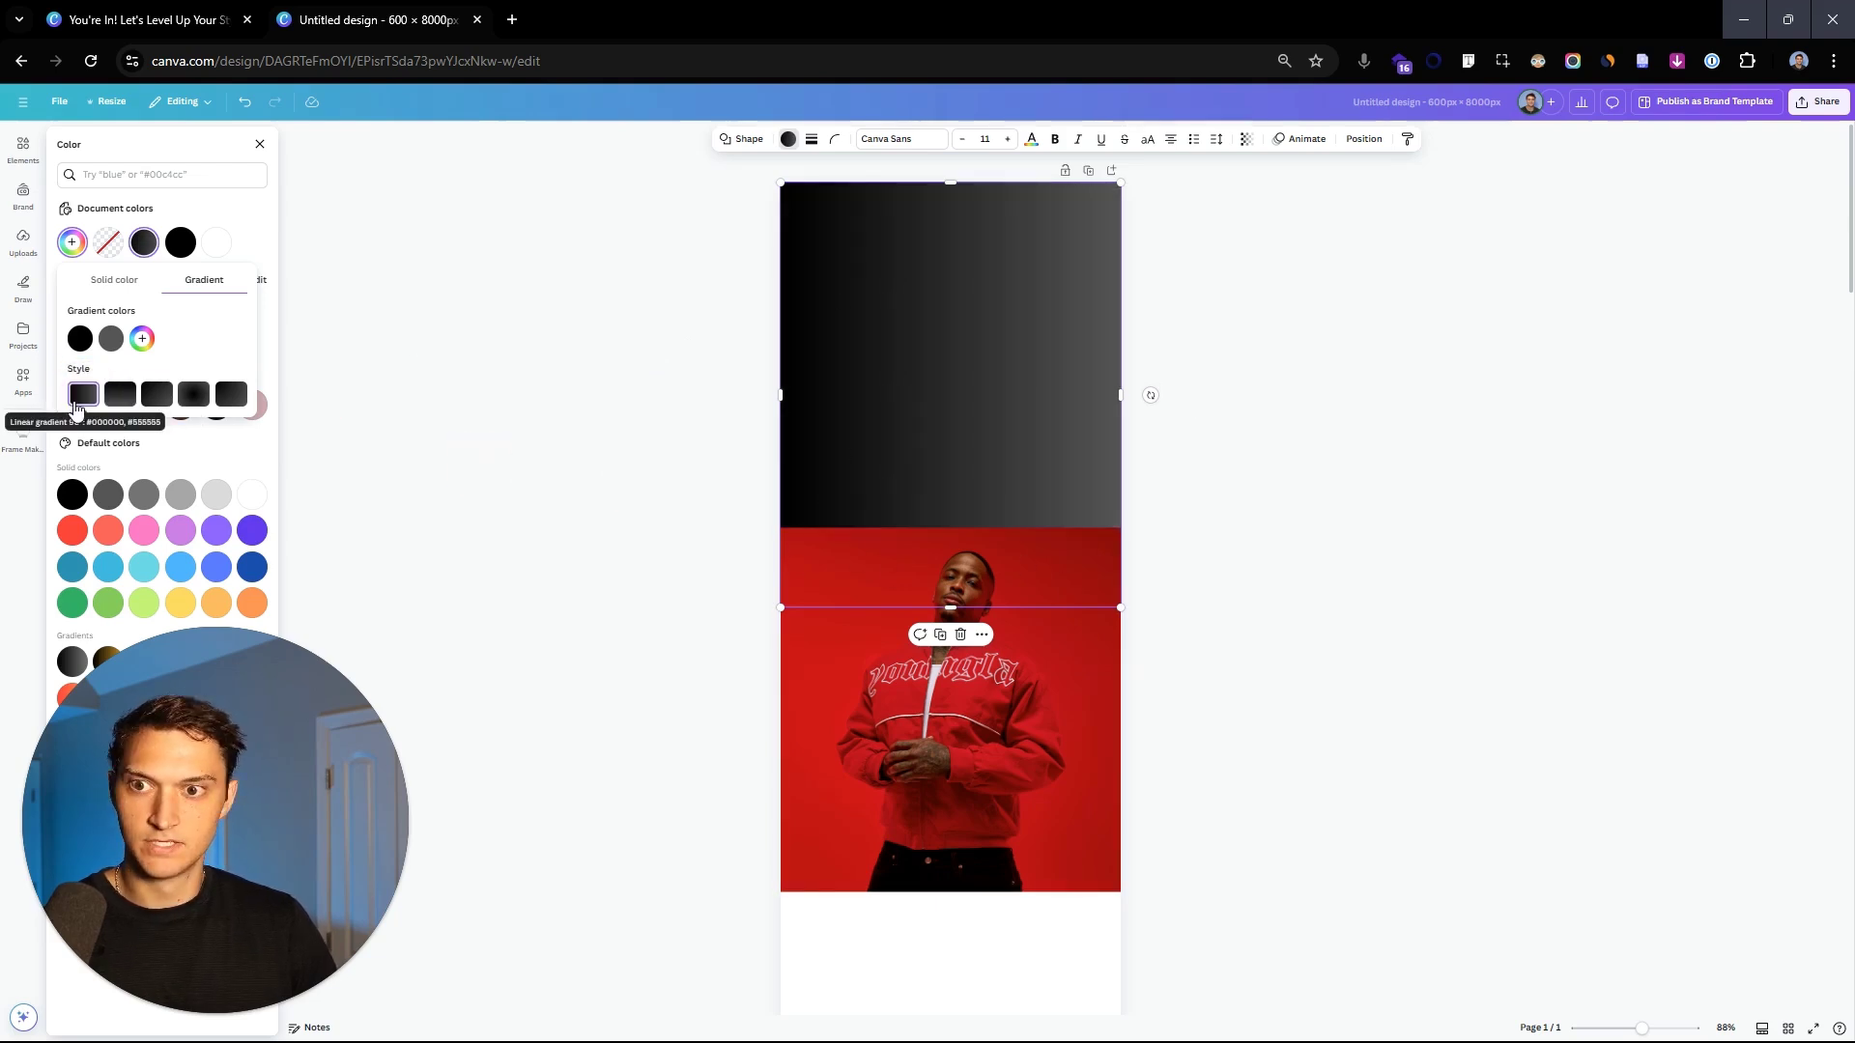
left_click(112, 348)
left_click_drag(214, 449, 316, 278)
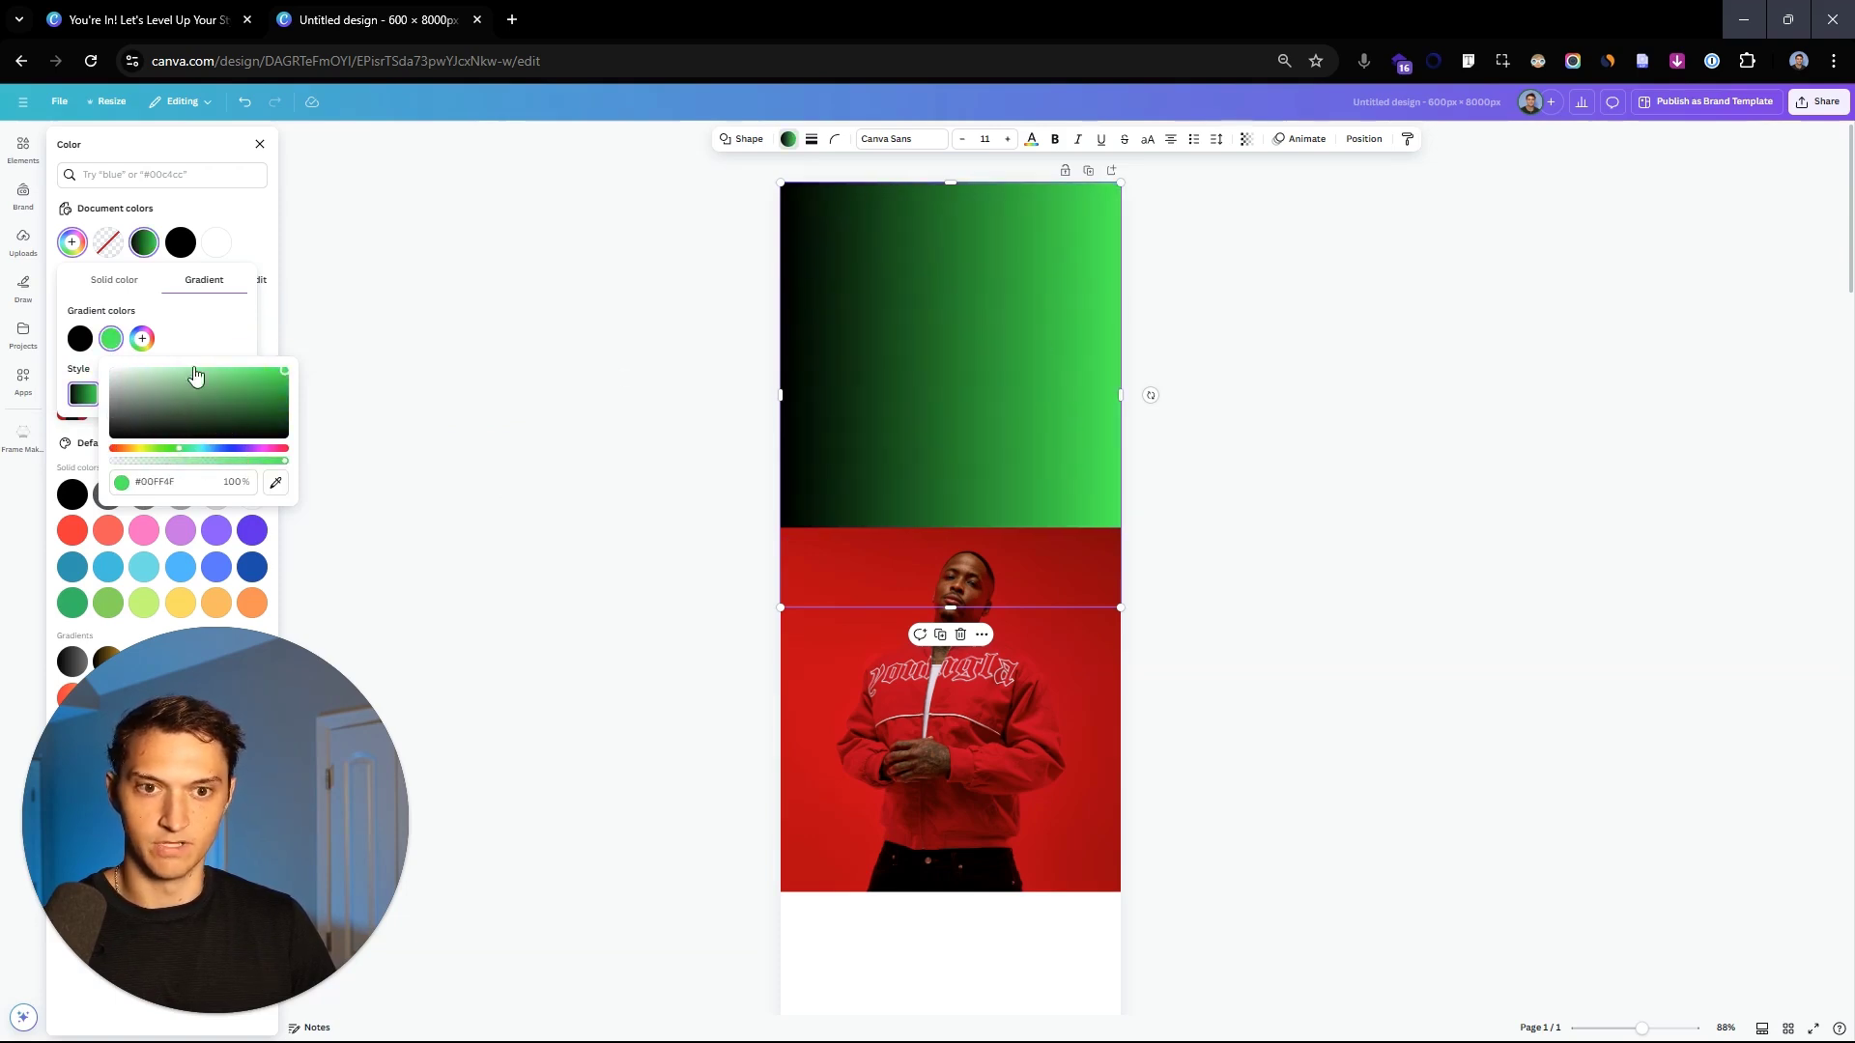
Step: Sample the photo's red for both gradient stops and nudge the photo up slightly
left_click(80, 338)
left_click(245, 482)
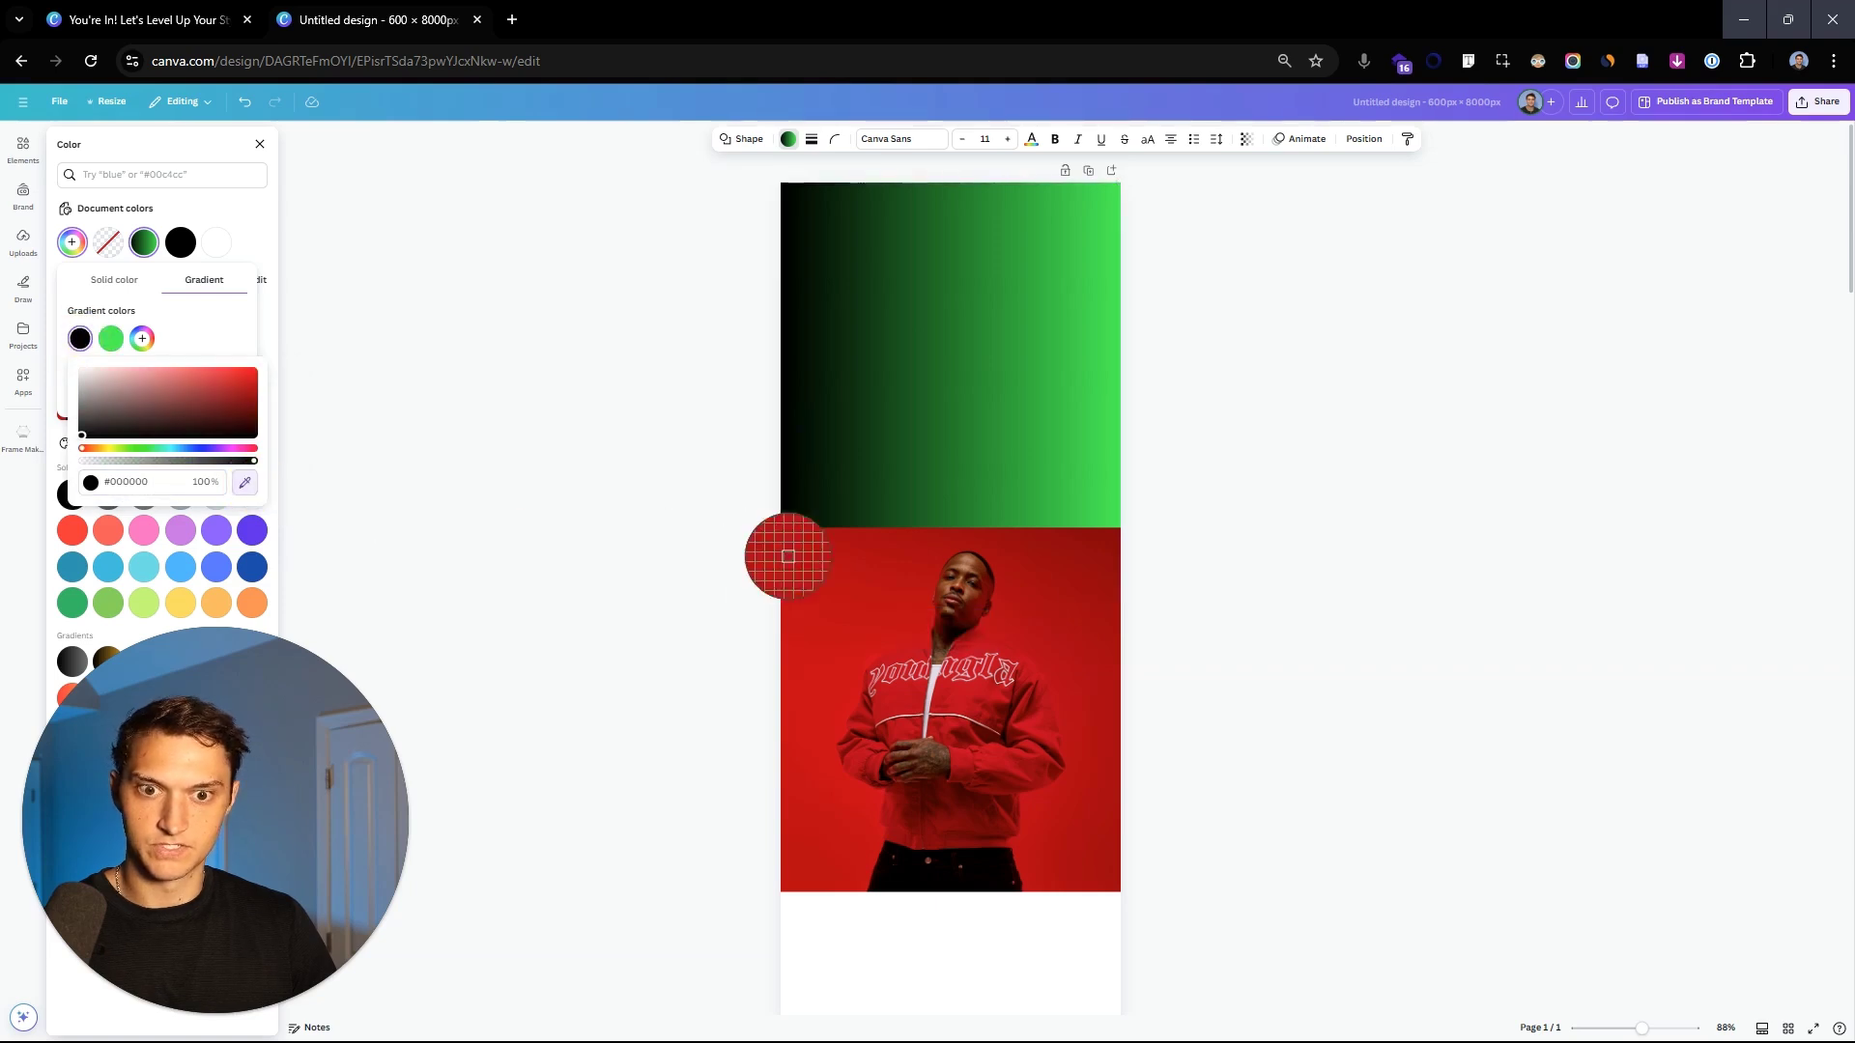
left_click(814, 552)
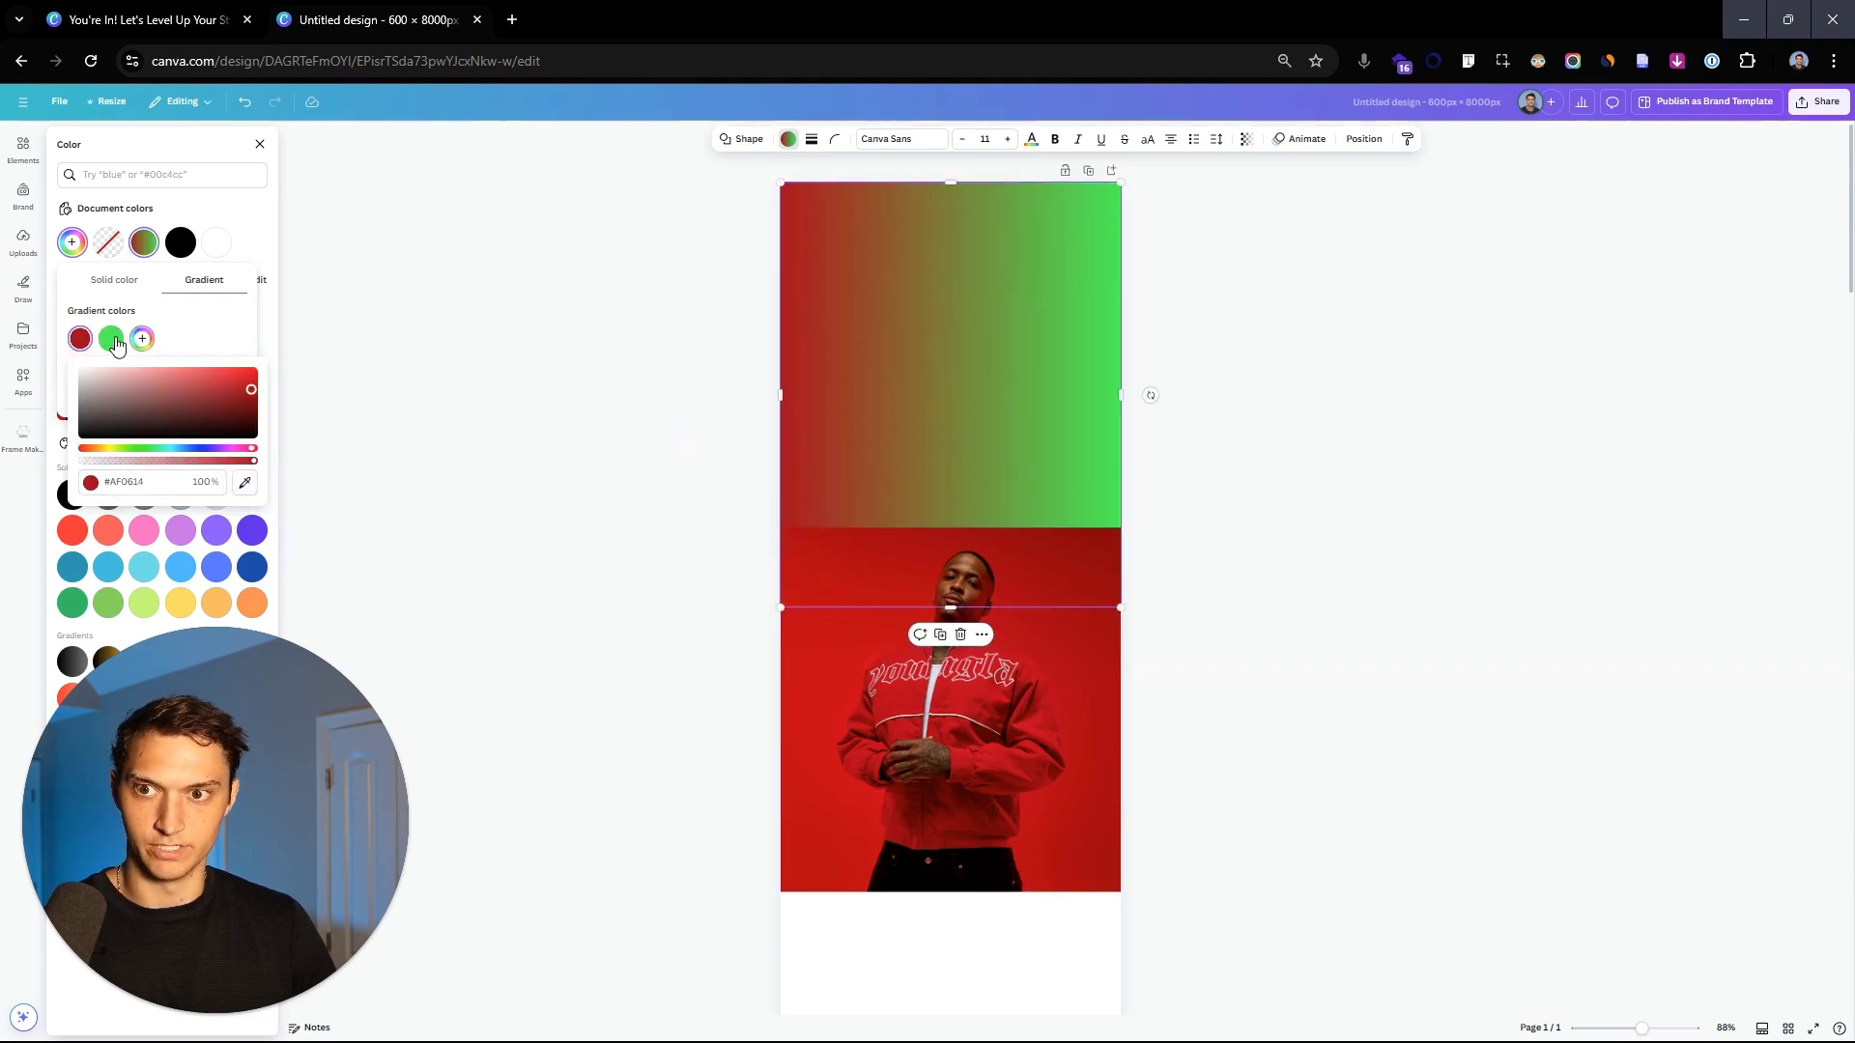
left_click(111, 338)
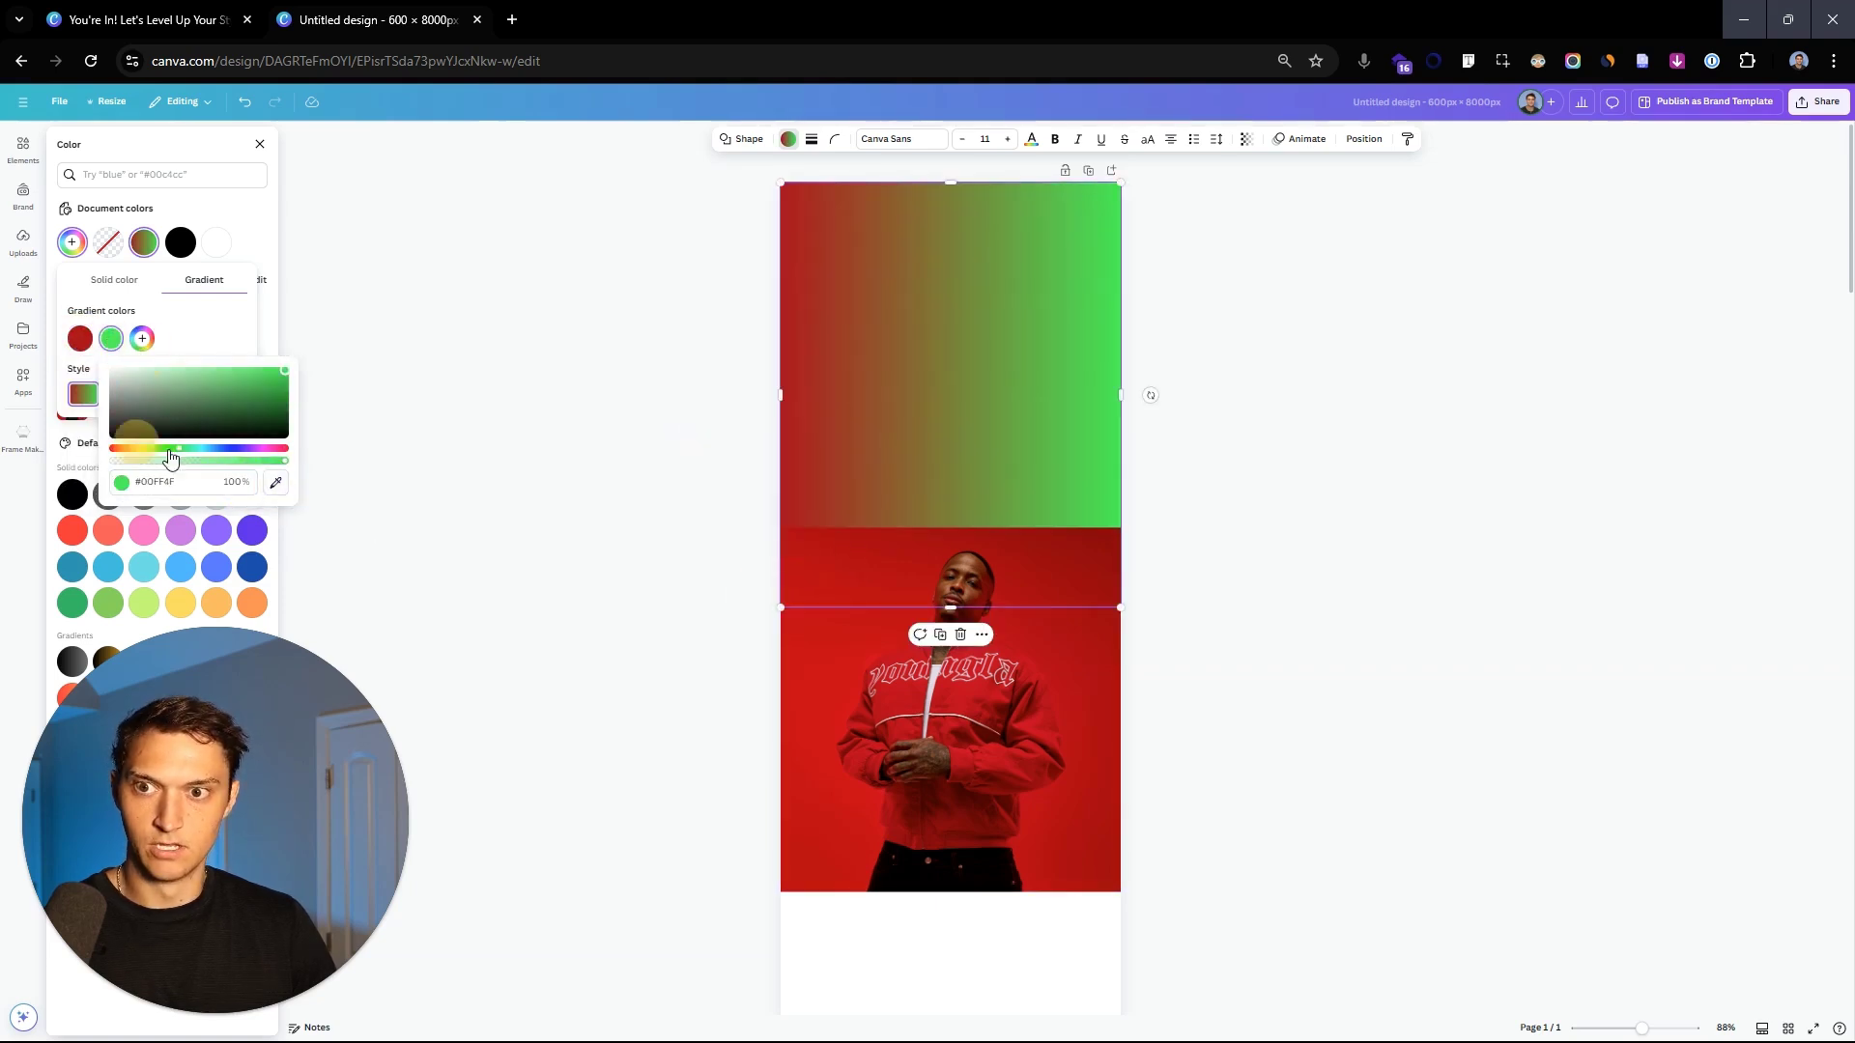
left_click(275, 482)
left_click(1110, 551)
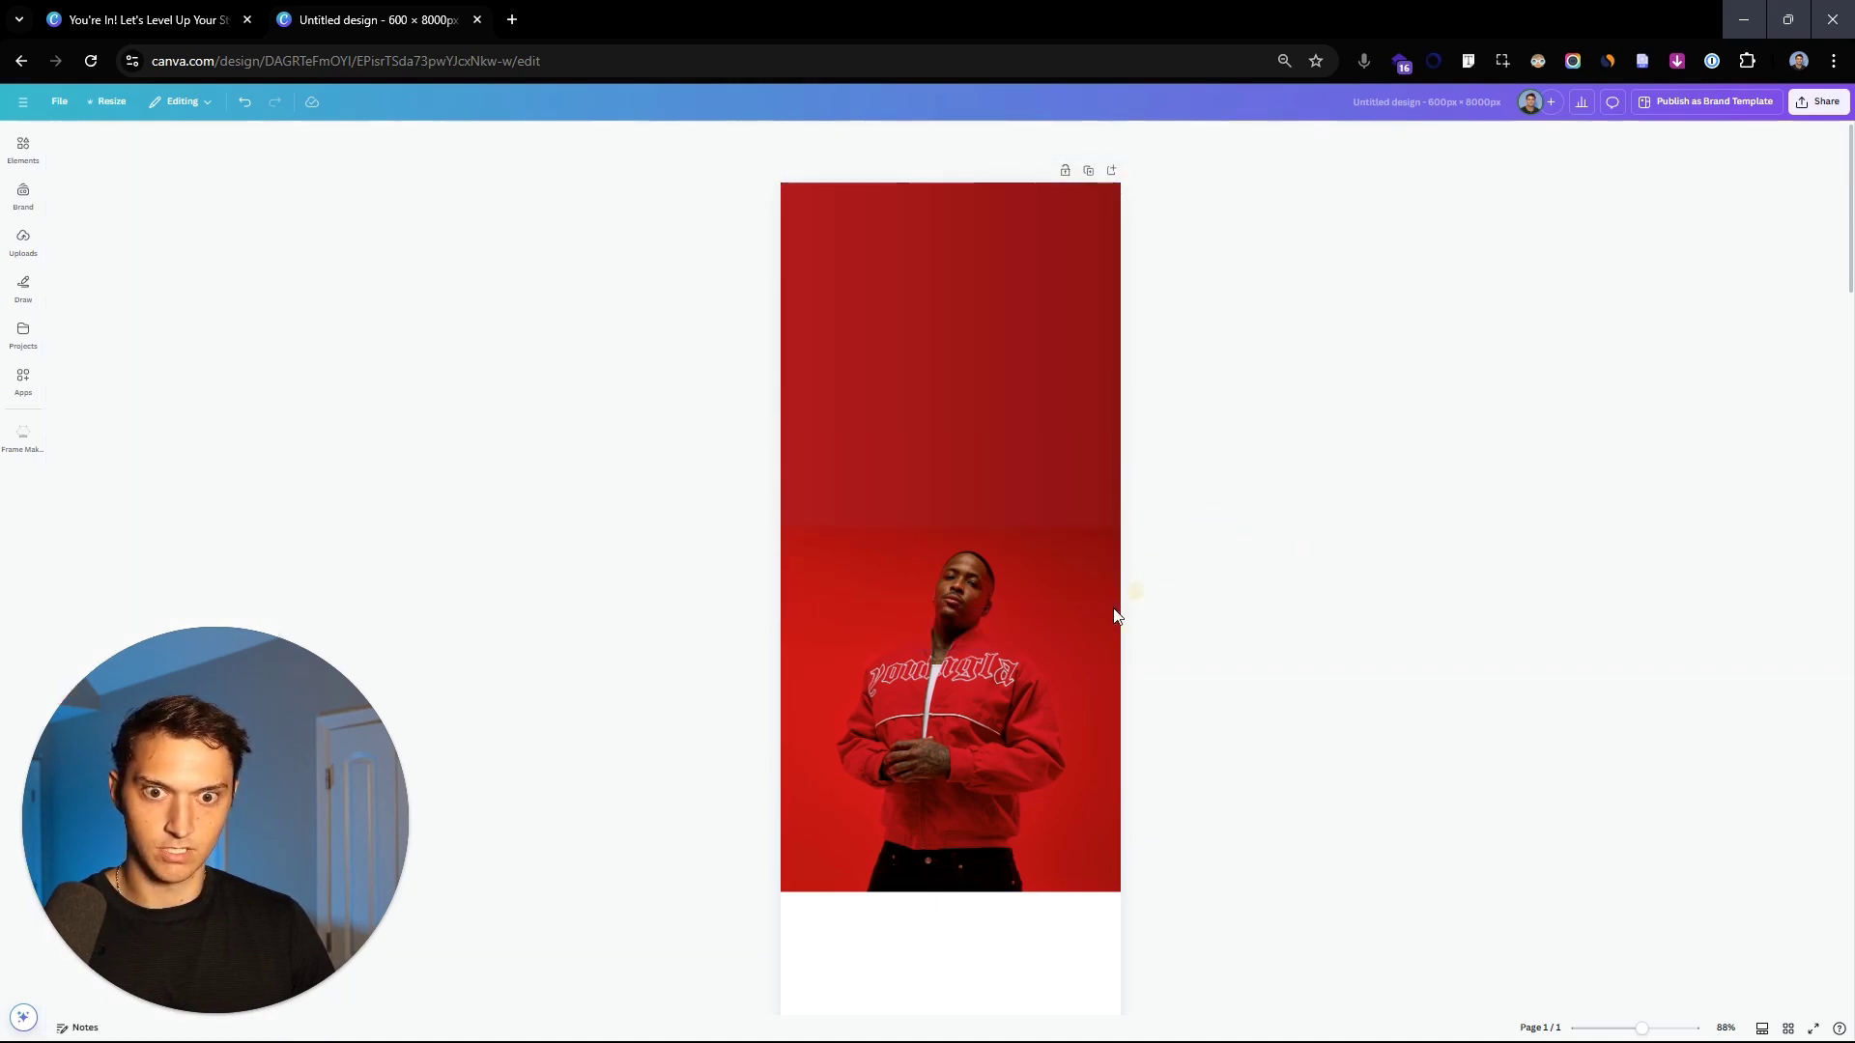
left_click_drag(1067, 610, 1053, 538)
left_click(1186, 435)
Step: Nudge the photo higher and paste the YOUNGLA logo centred at the page top
left_click(1327, 510)
scroll(1237, 381, "up", 1)
scroll(1208, 299, "down", 1)
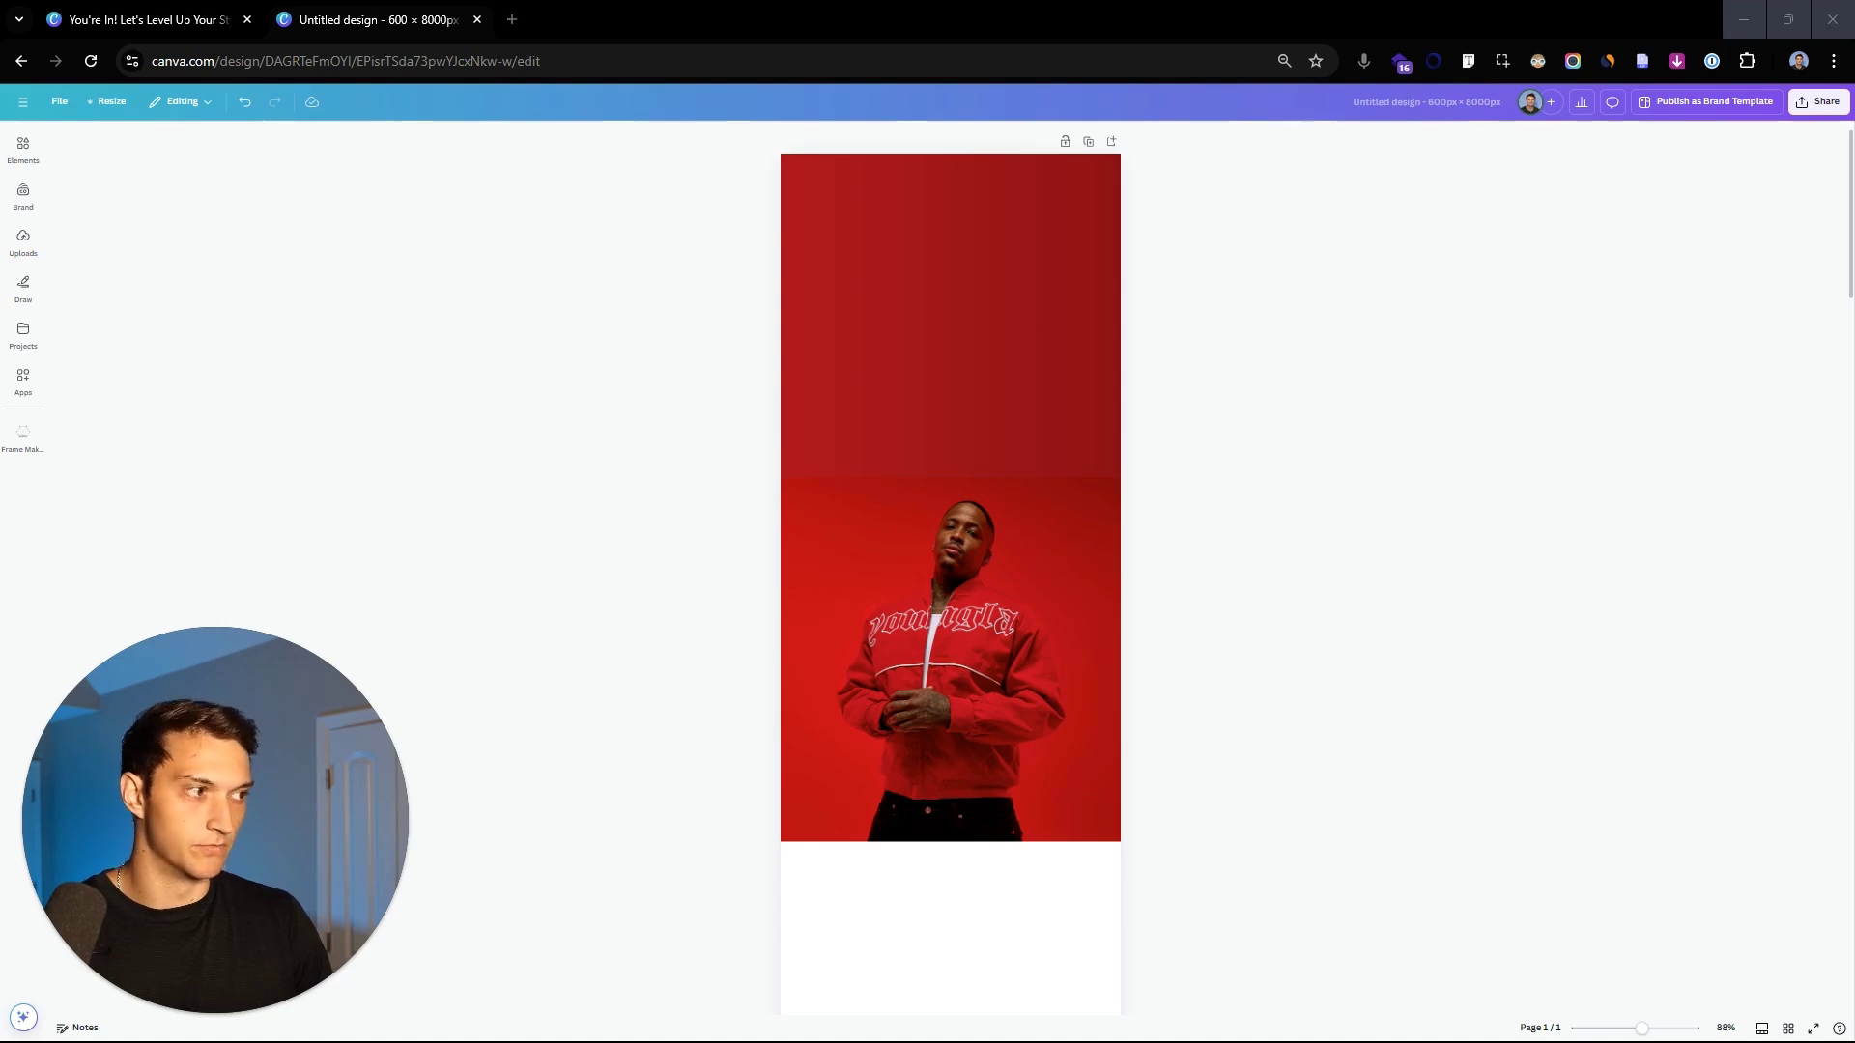
left_click(1014, 907)
key("ctrl+v")
left_click_drag(1014, 187, 1022, 221)
left_click(1253, 281)
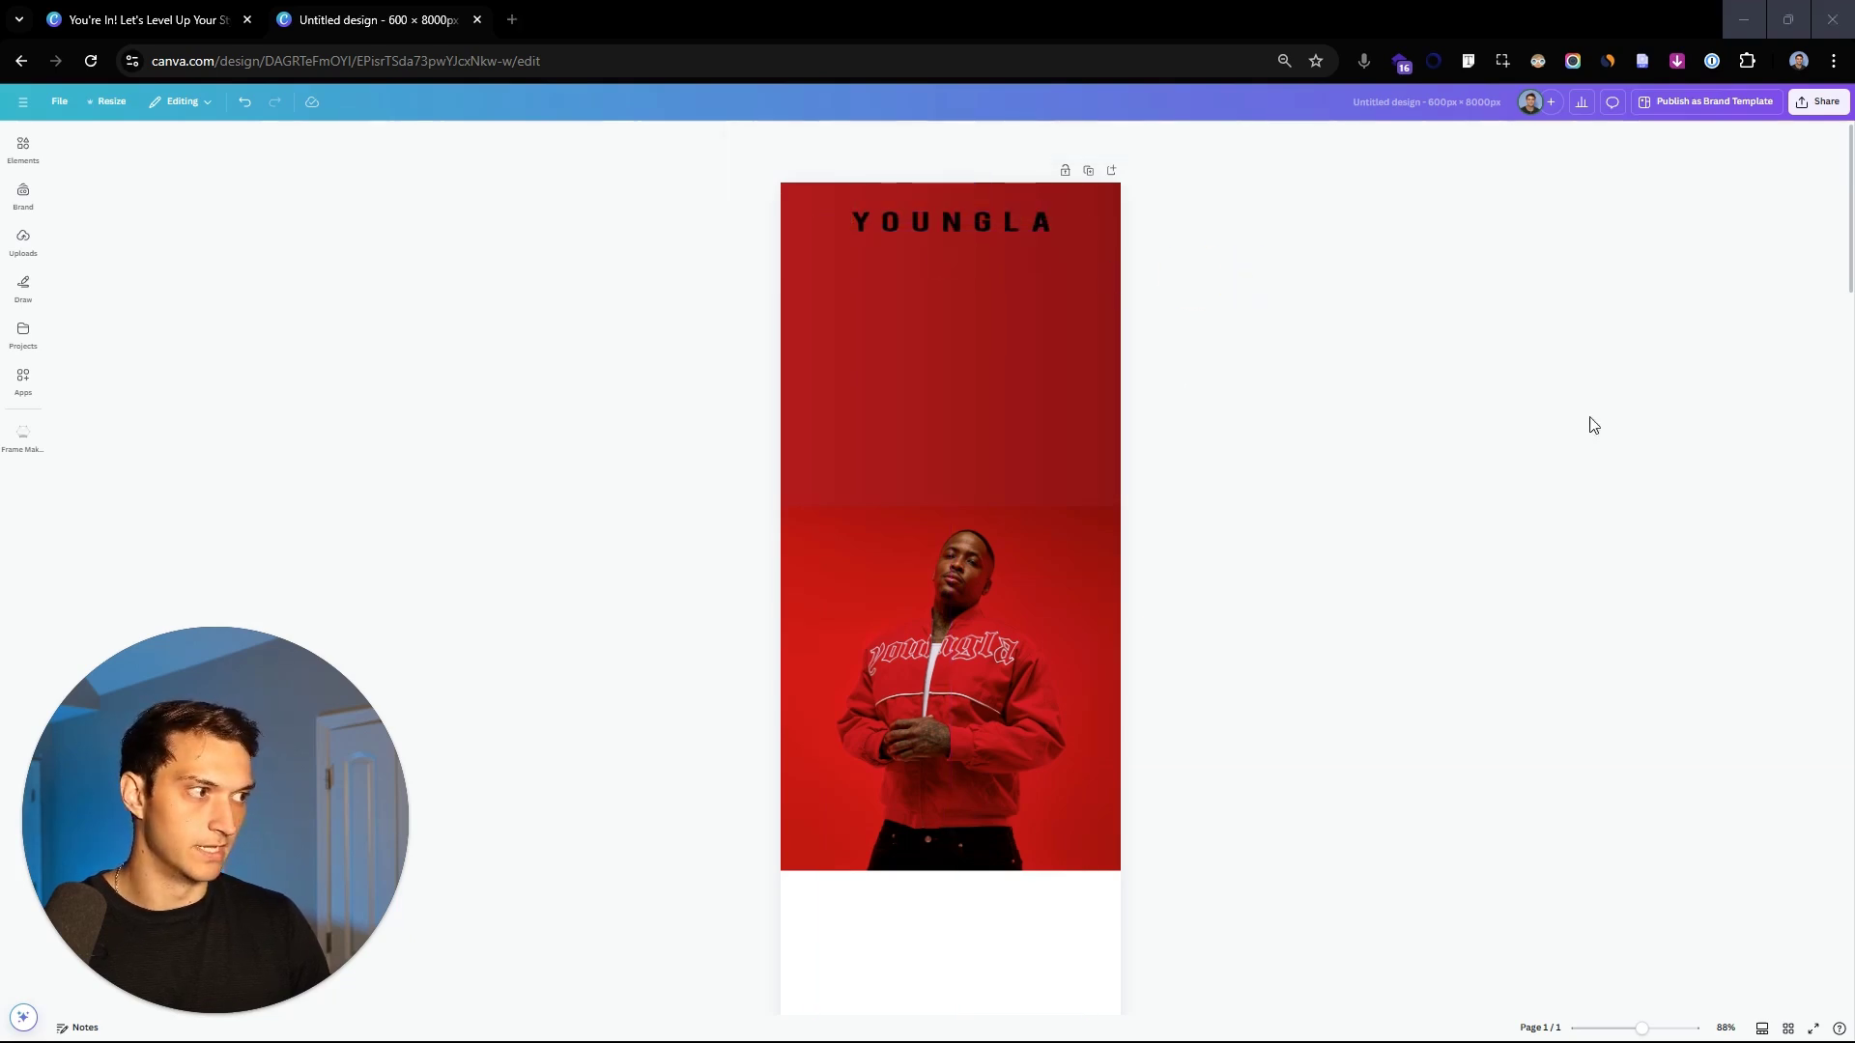
Step: Add a text box and place it just below the YOUNGLA logo
left_click(995, 931)
key("t")
left_click(1143, 639)
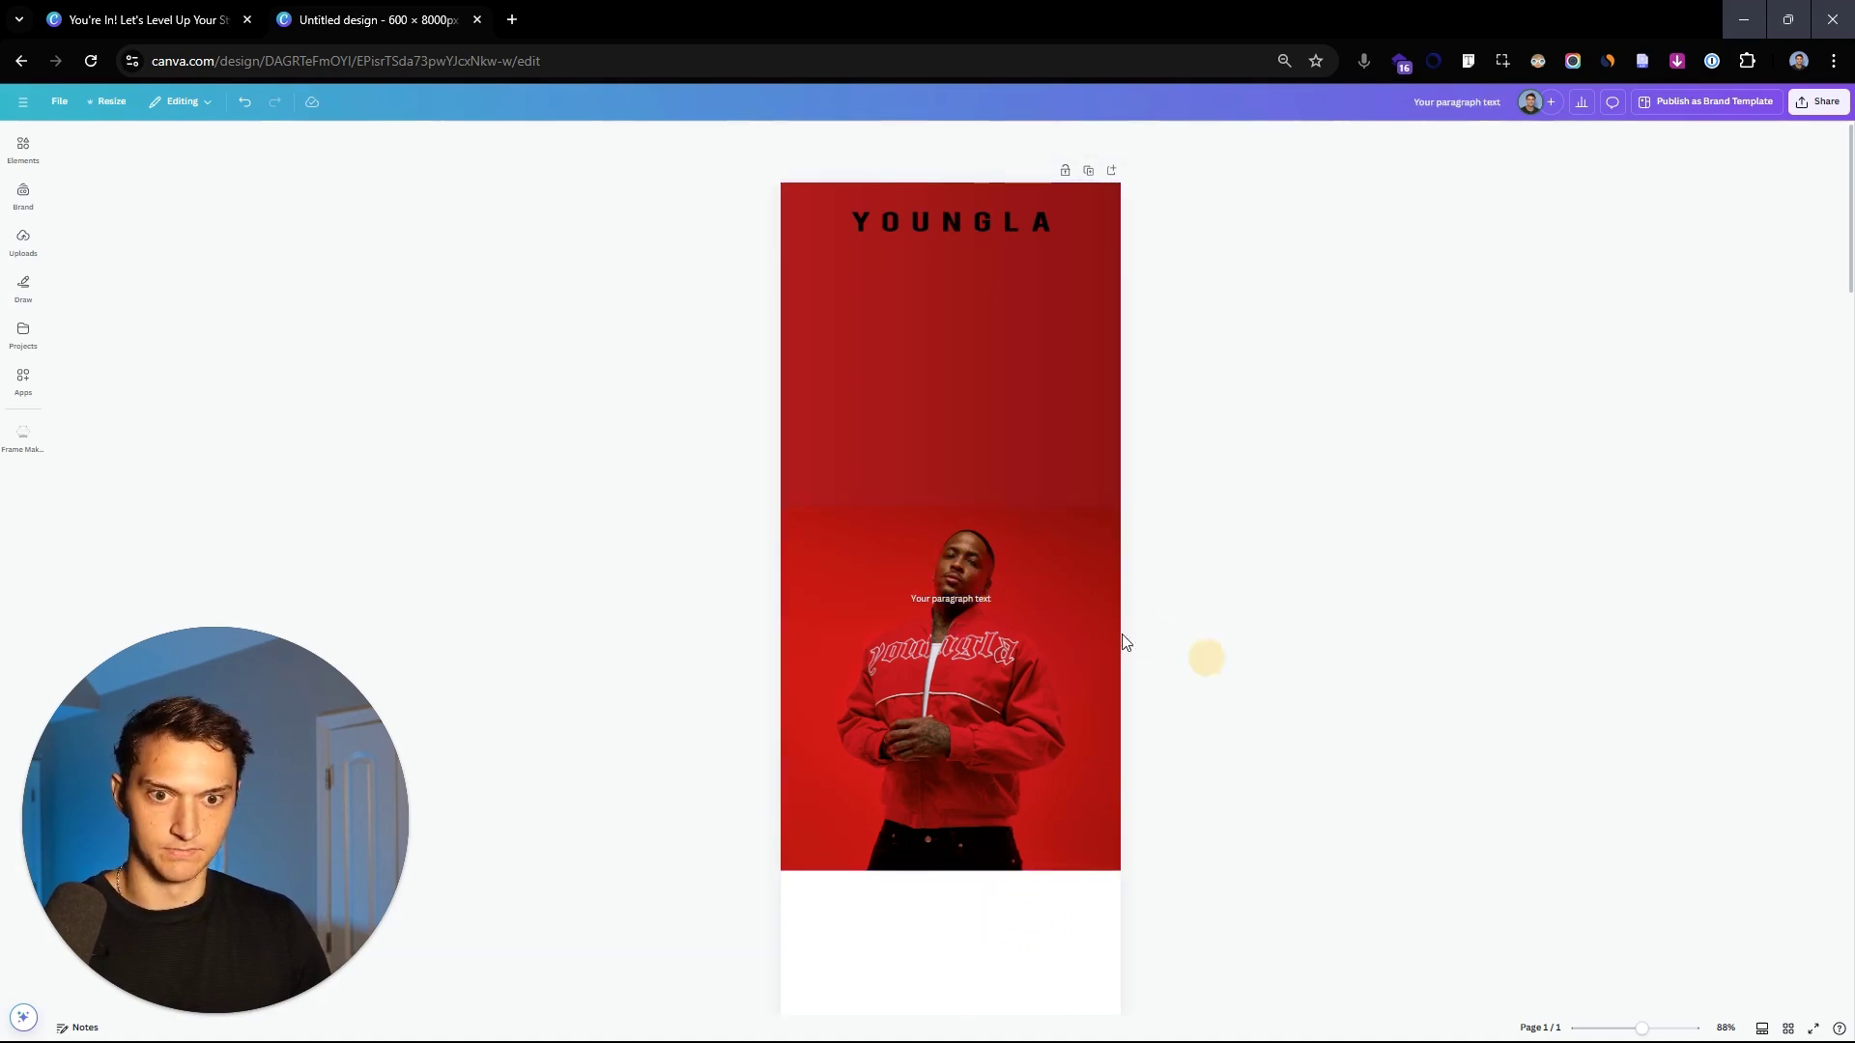
left_click_drag(956, 599, 877, 265)
double_click(877, 265)
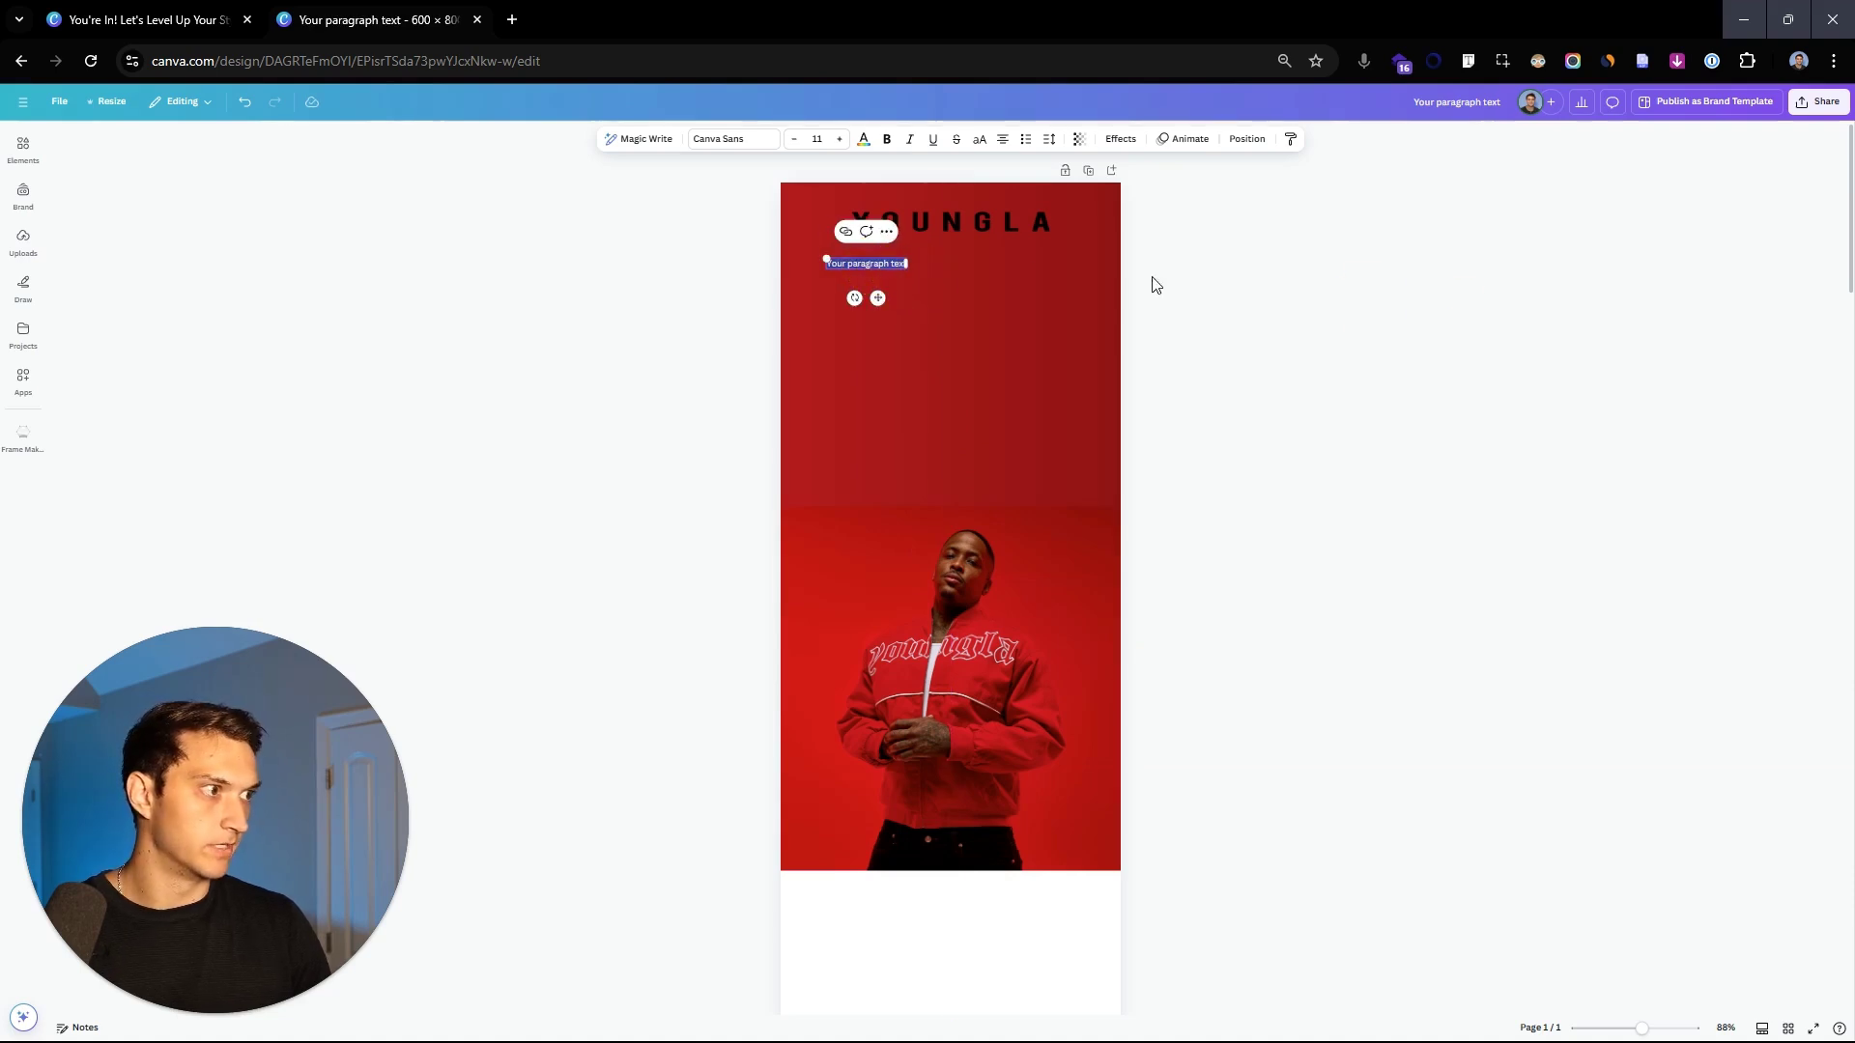
Step: Set the text to Montserrat Black and paste the headline over the placeholder
left_click(737, 139)
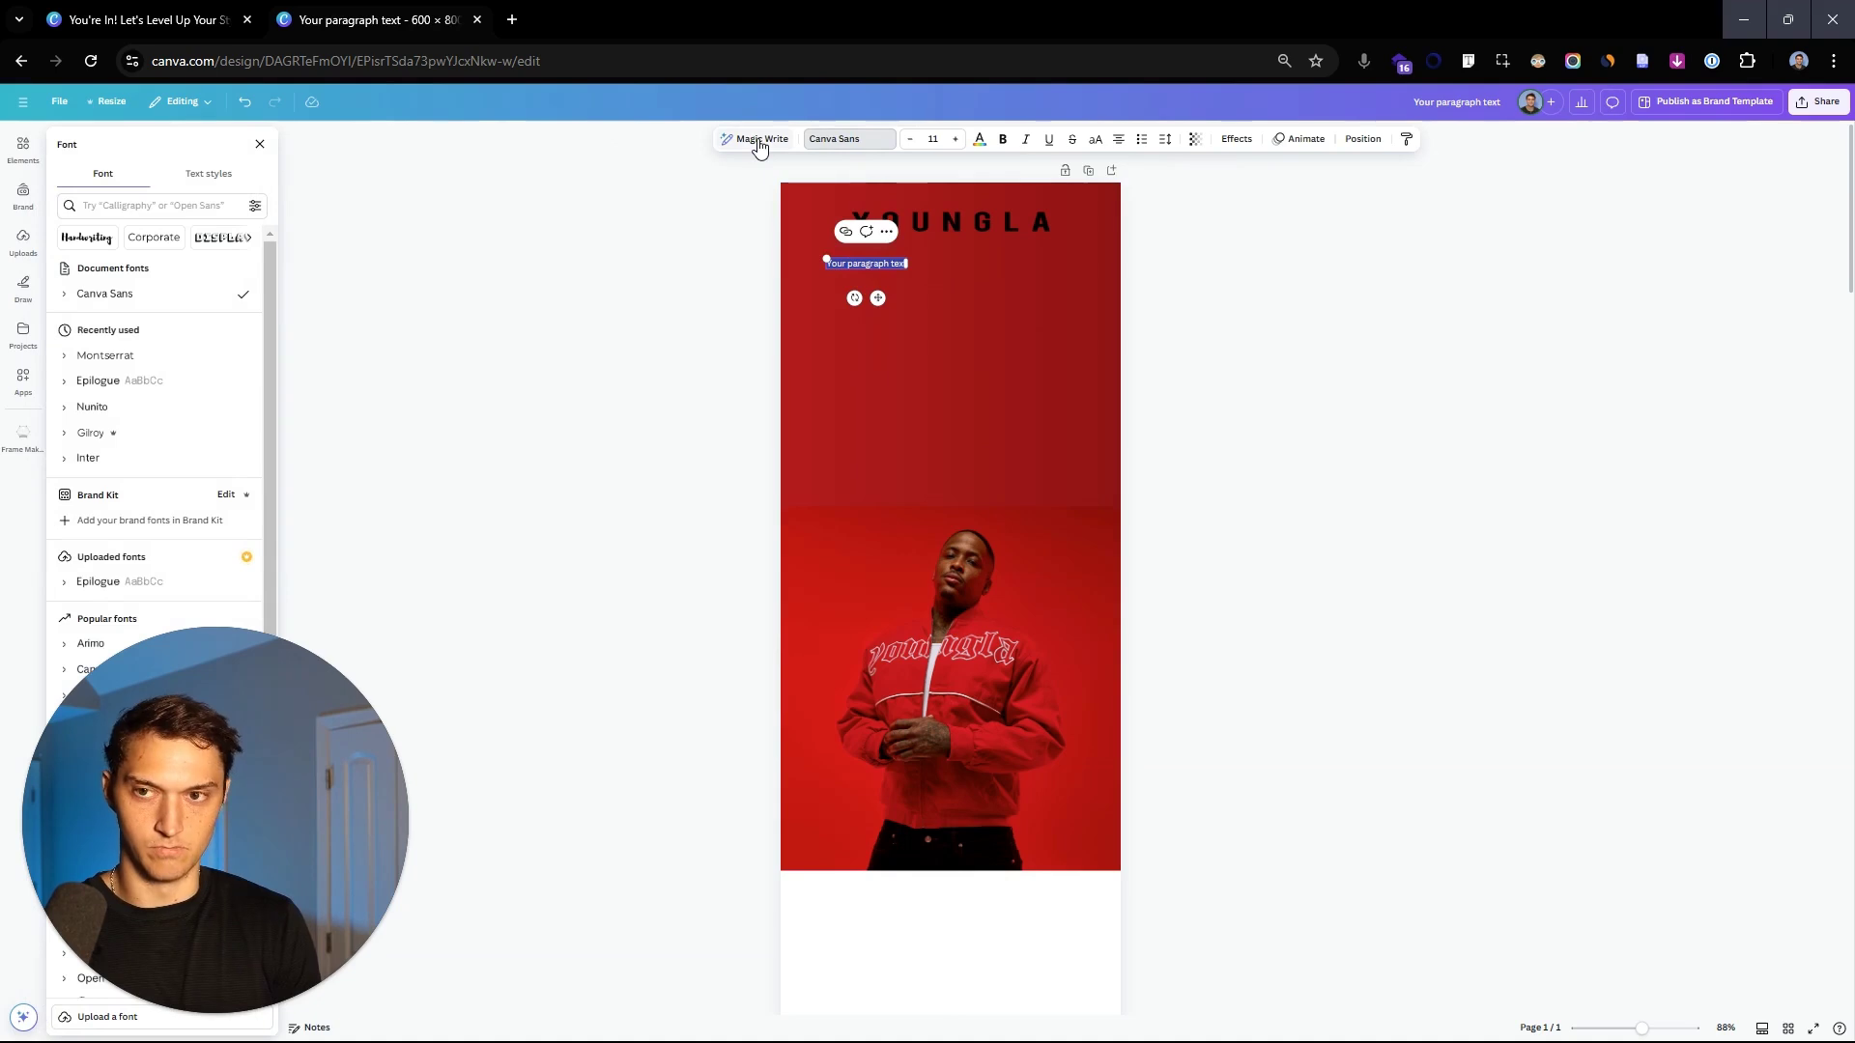
left_click(142, 205)
type("mont")
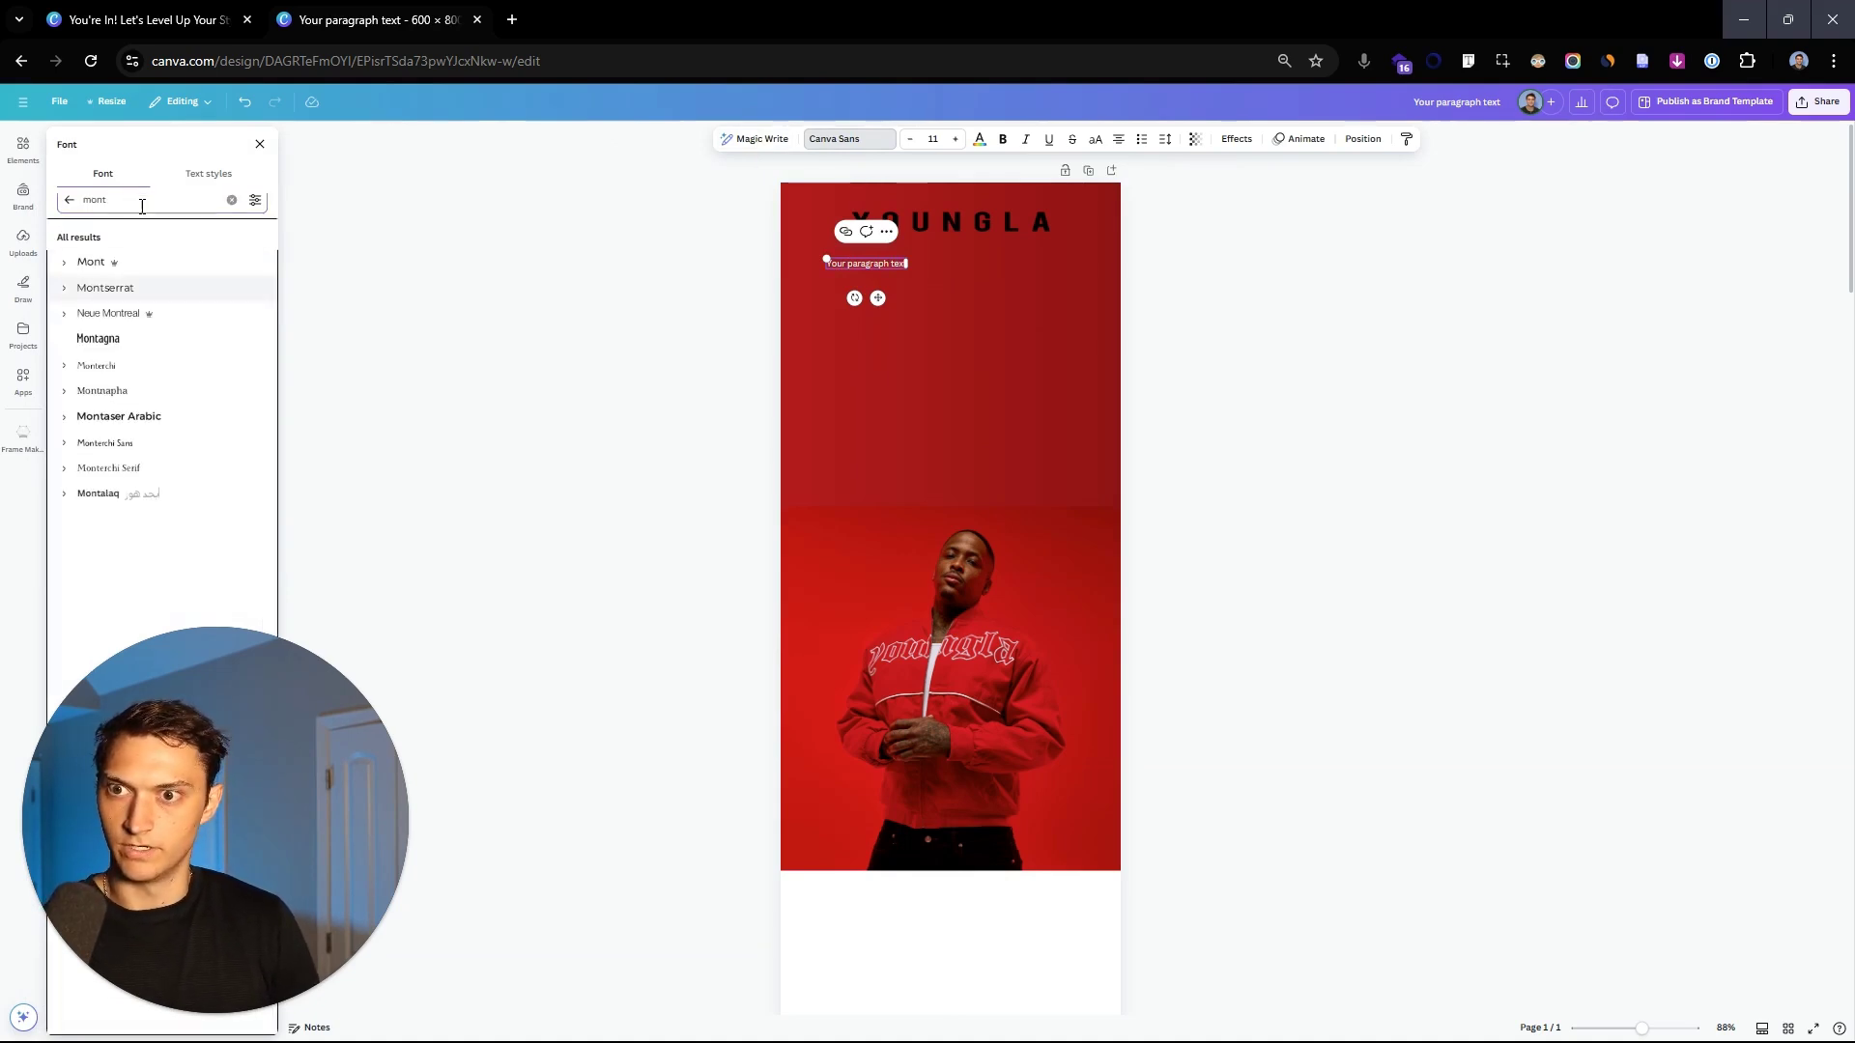
left_click(64, 288)
left_click(184, 522)
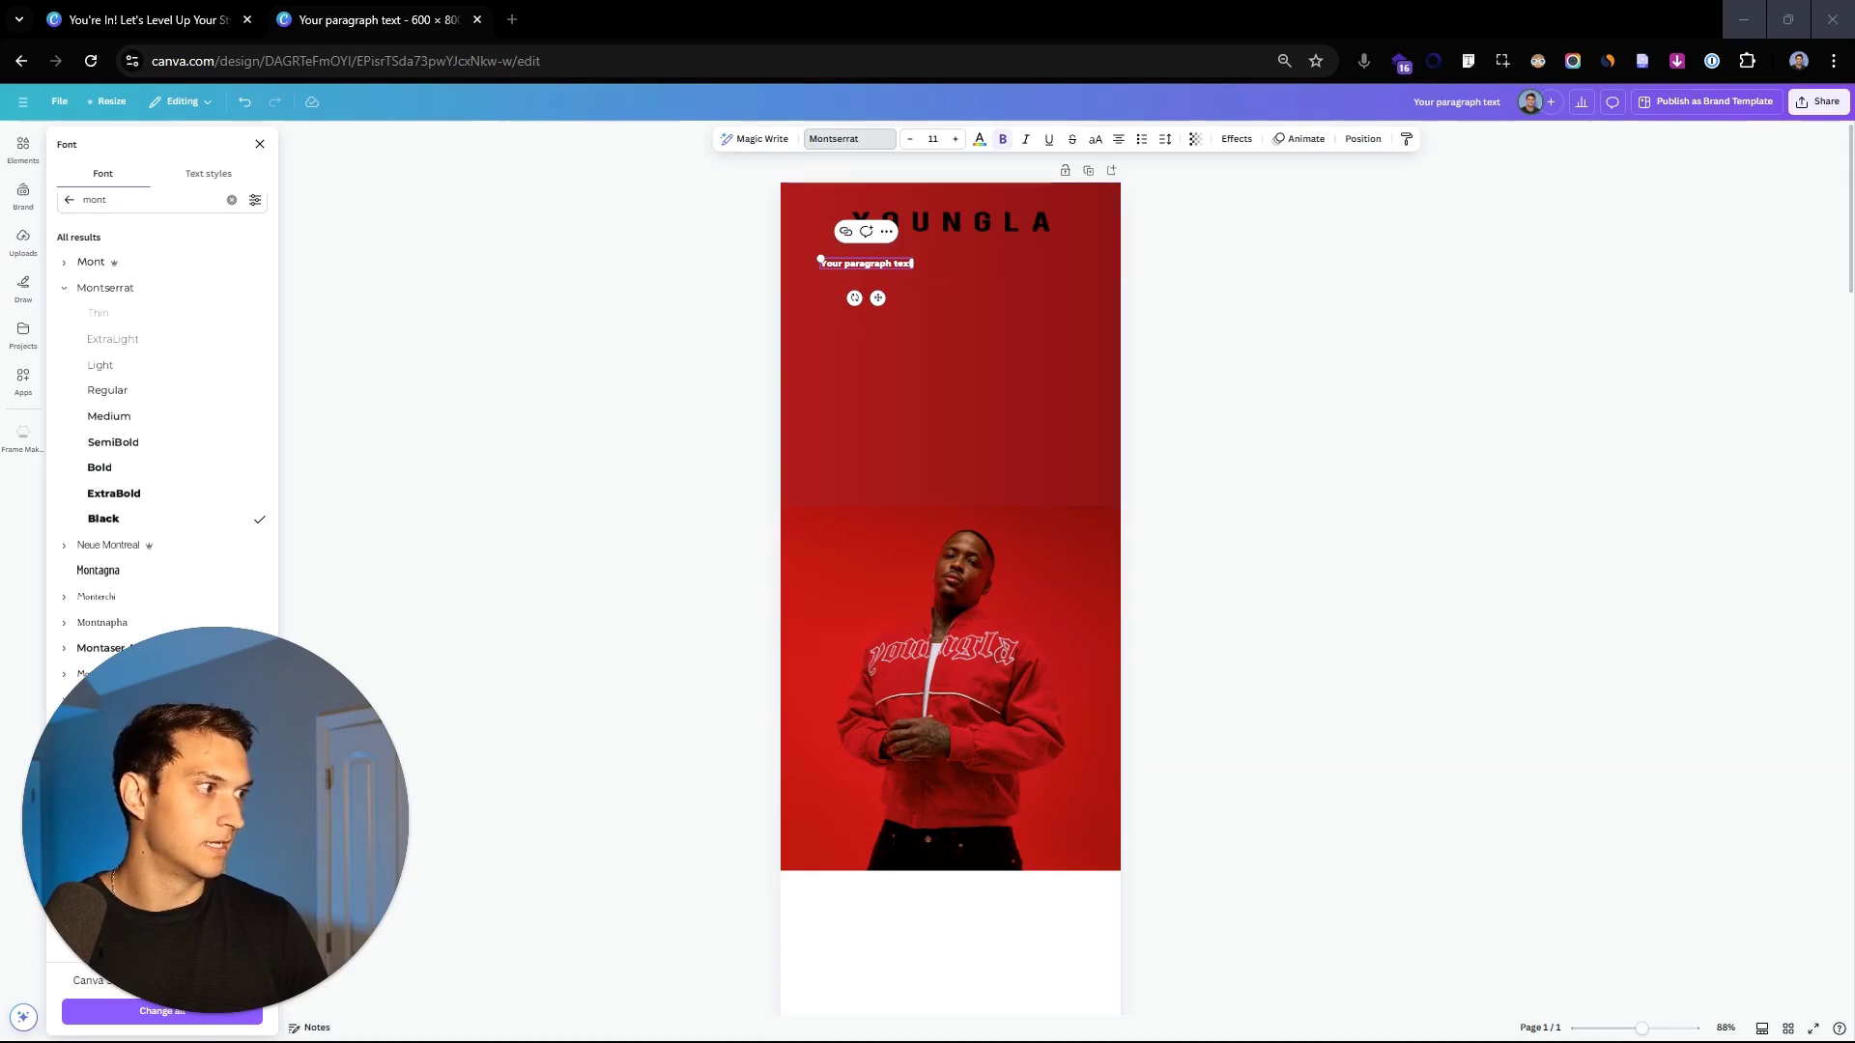
type("You're In! Let's Level Up Your Style & Fitness.")
key("Escape")
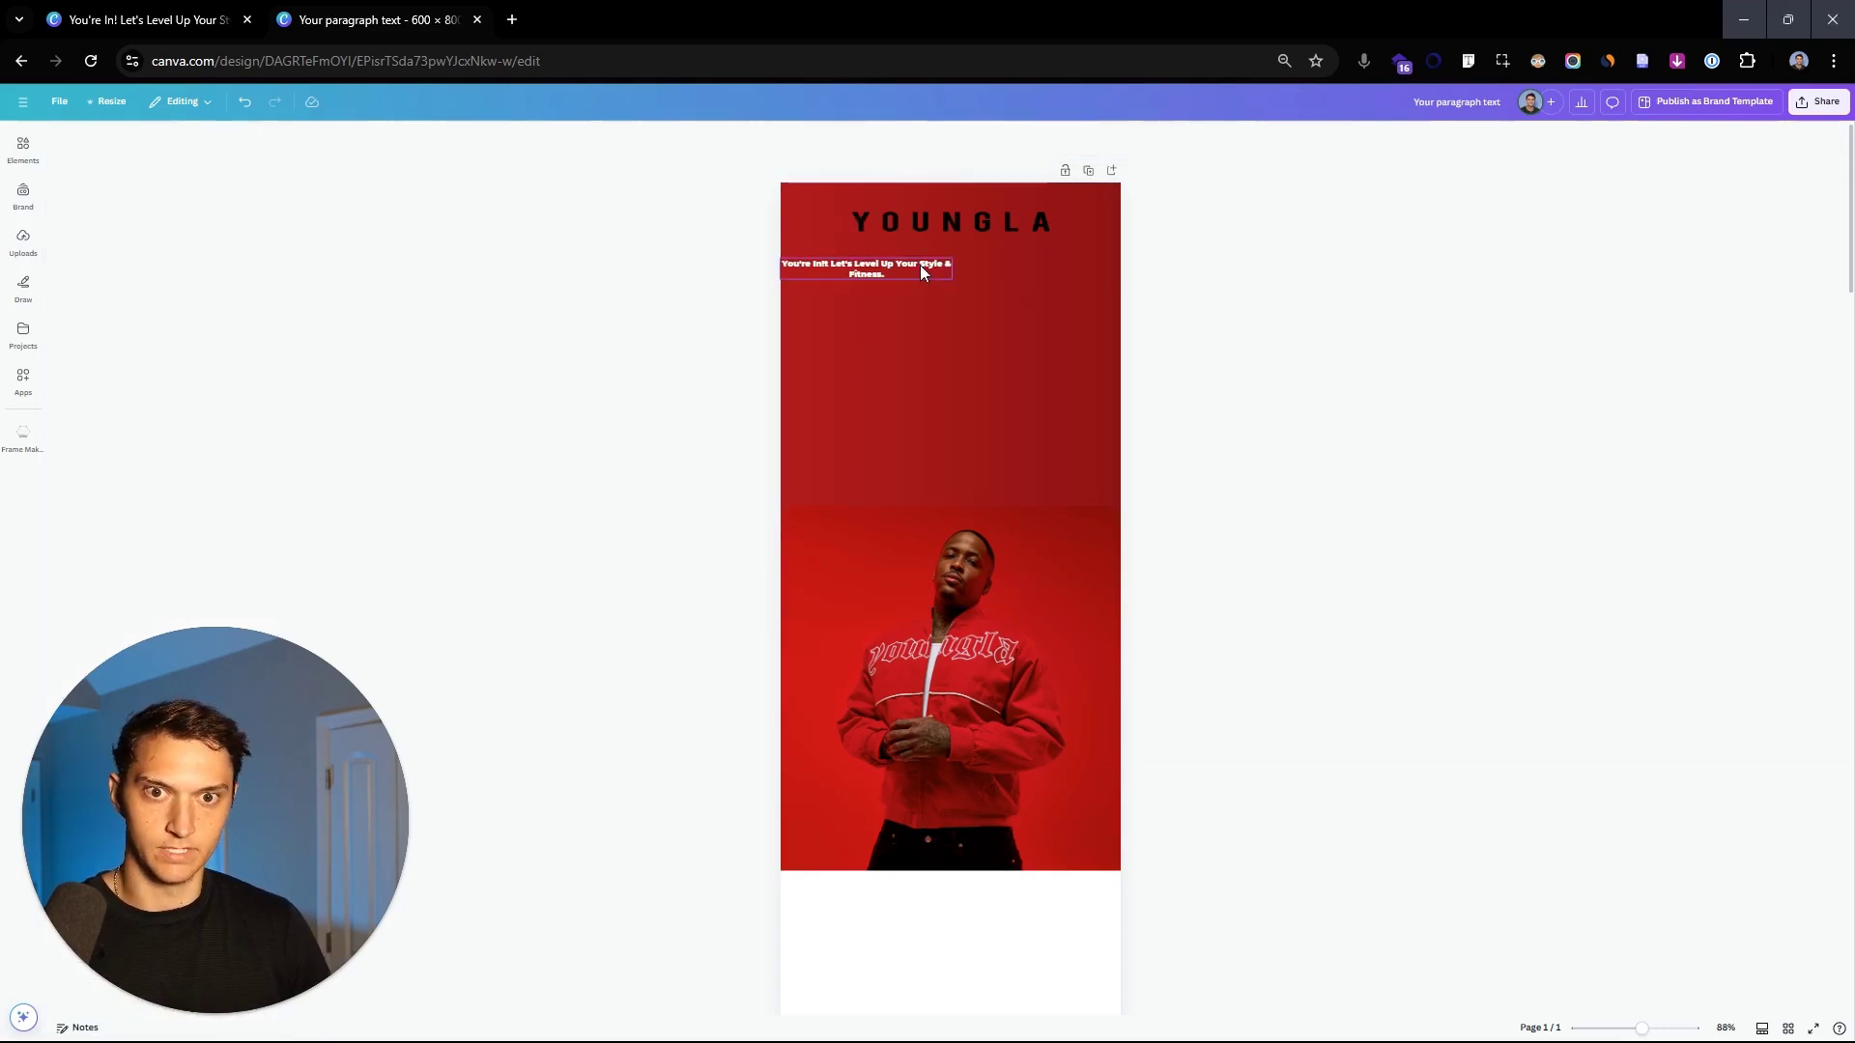
left_click_drag(923, 274, 1043, 278)
left_click(960, 277)
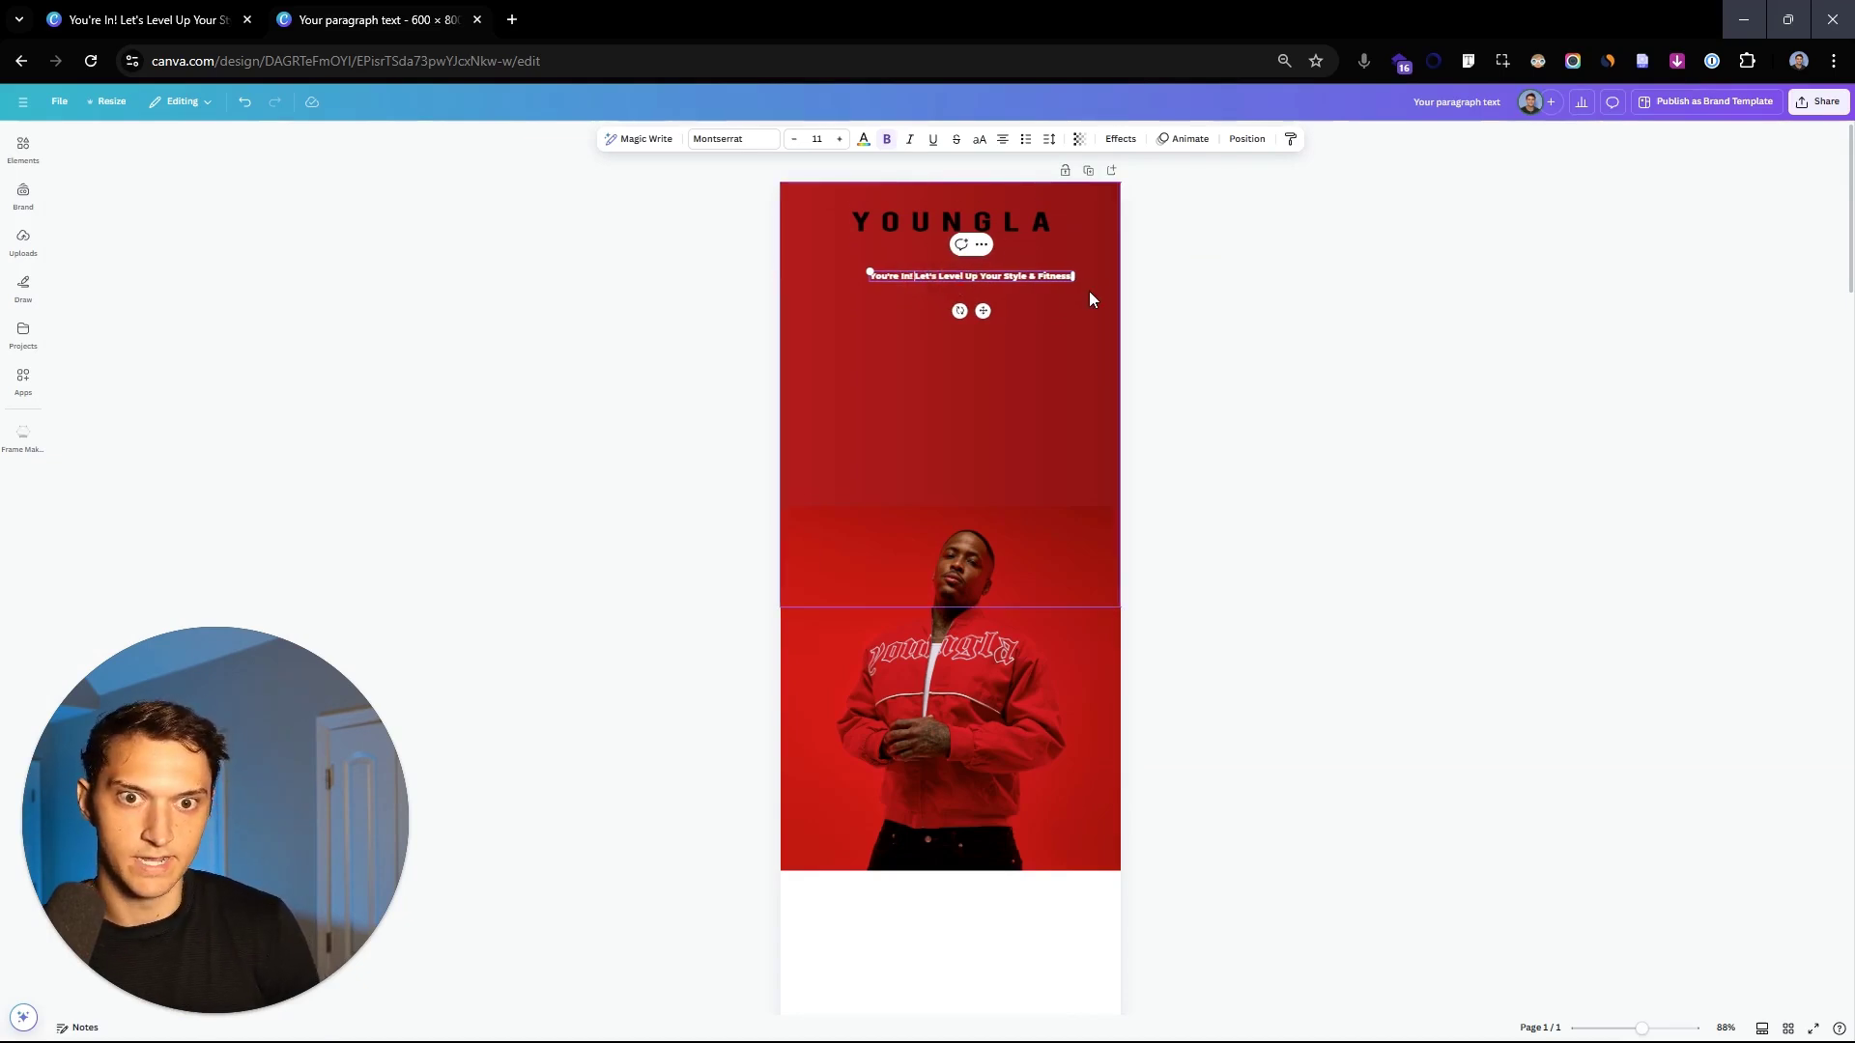
Step: Make the headline all capitals at size 36 and centre it on the page
key("ctrl+a")
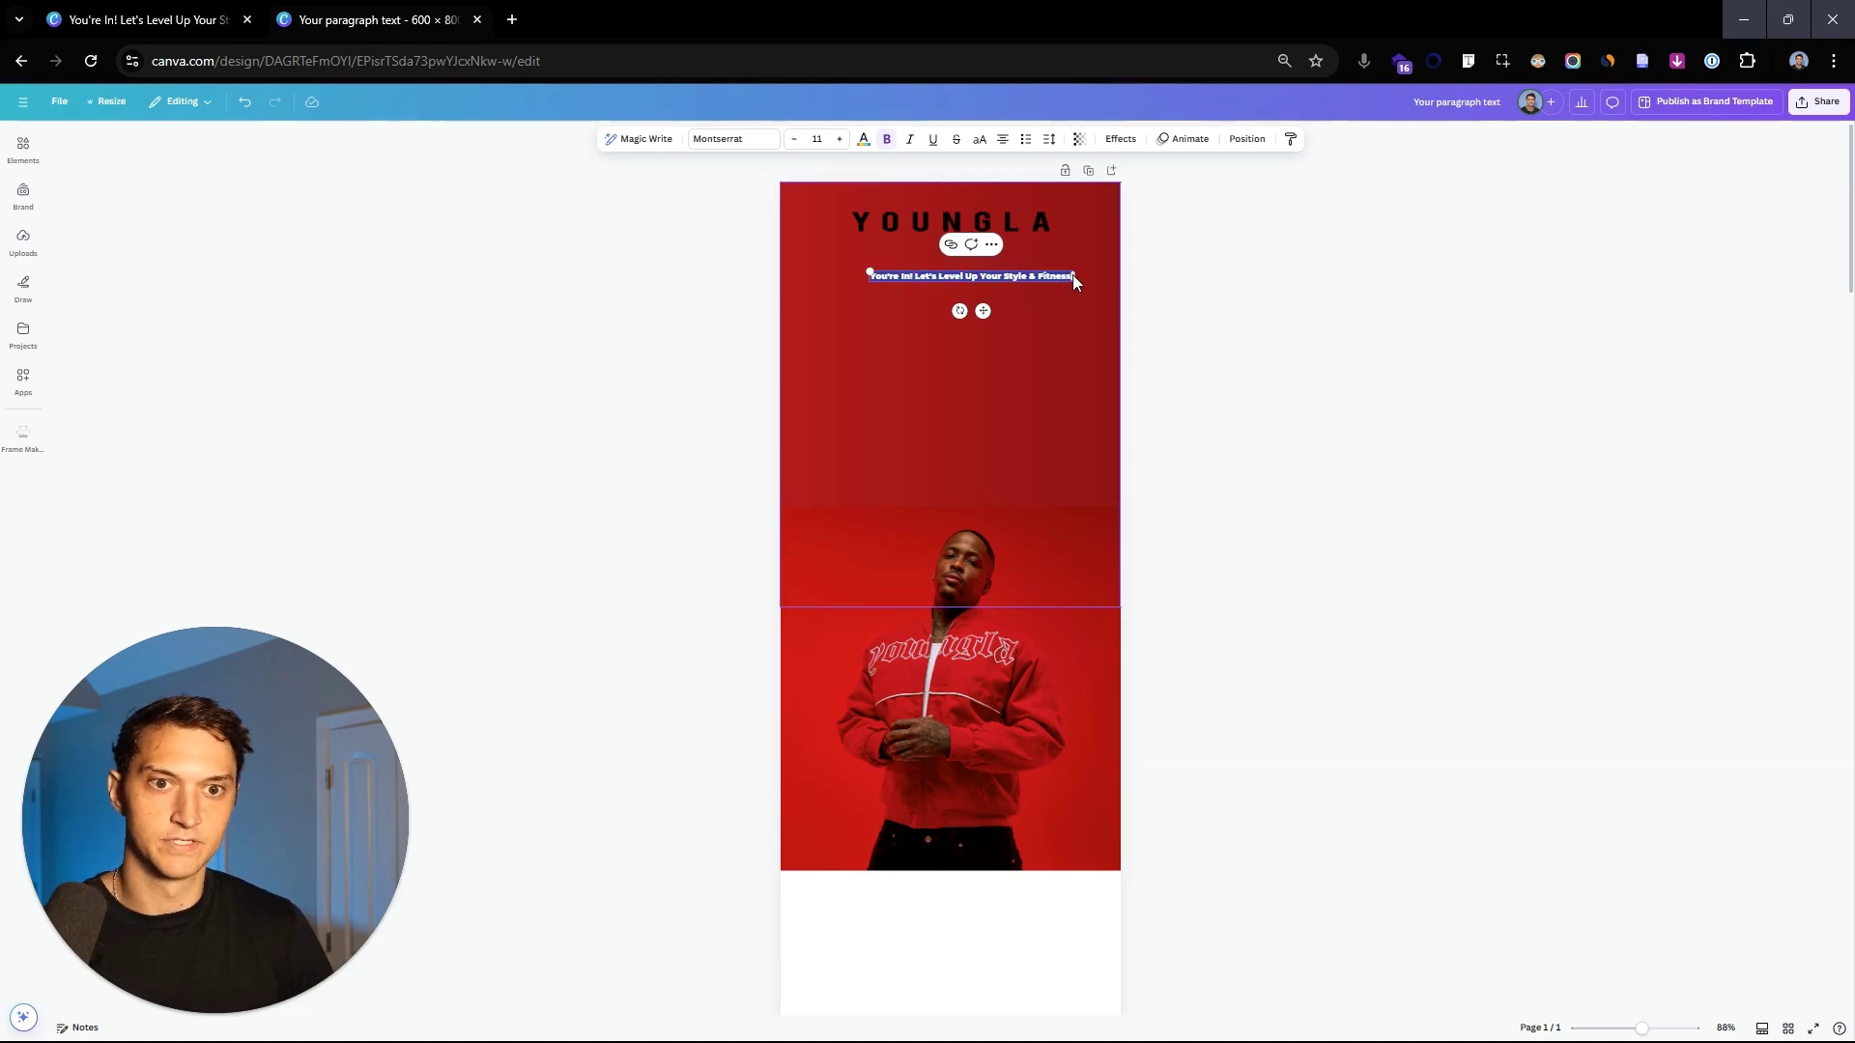
left_click(979, 141)
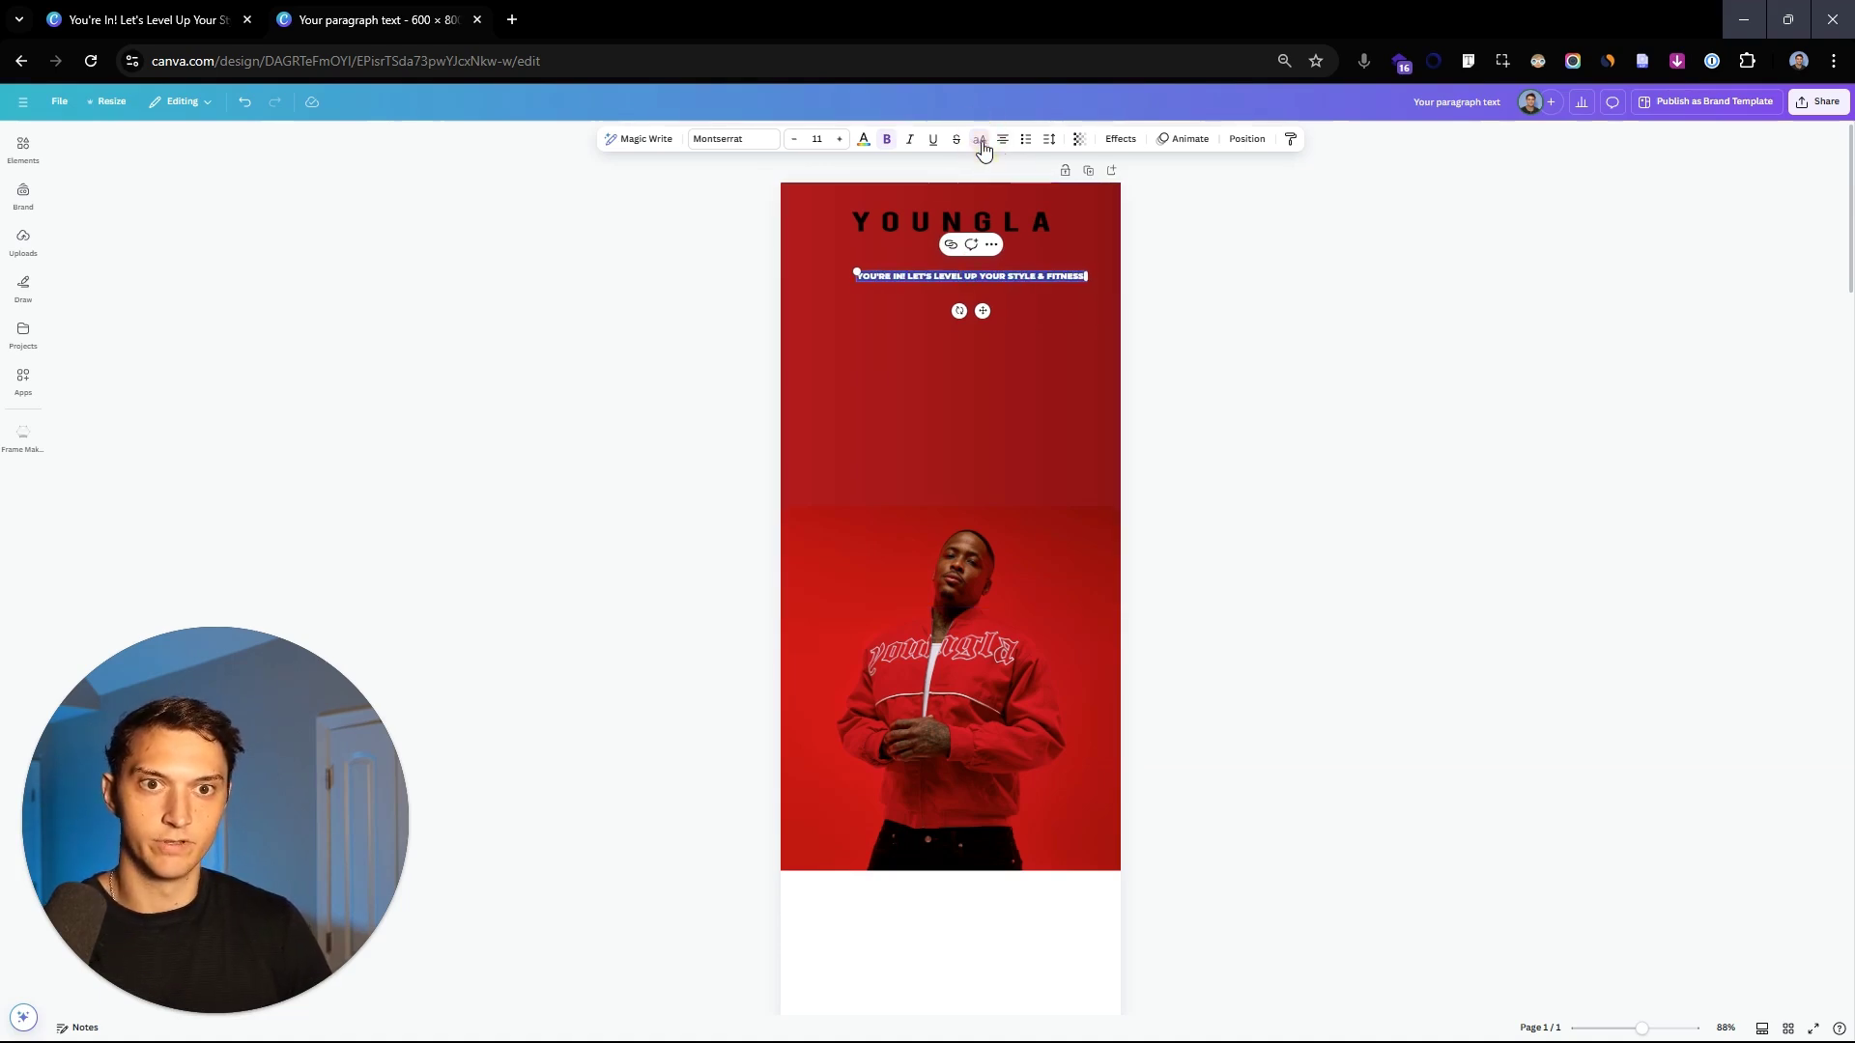
left_click(818, 138)
left_click(818, 138)
type("36")
left_click_drag(1046, 325, 1010, 306)
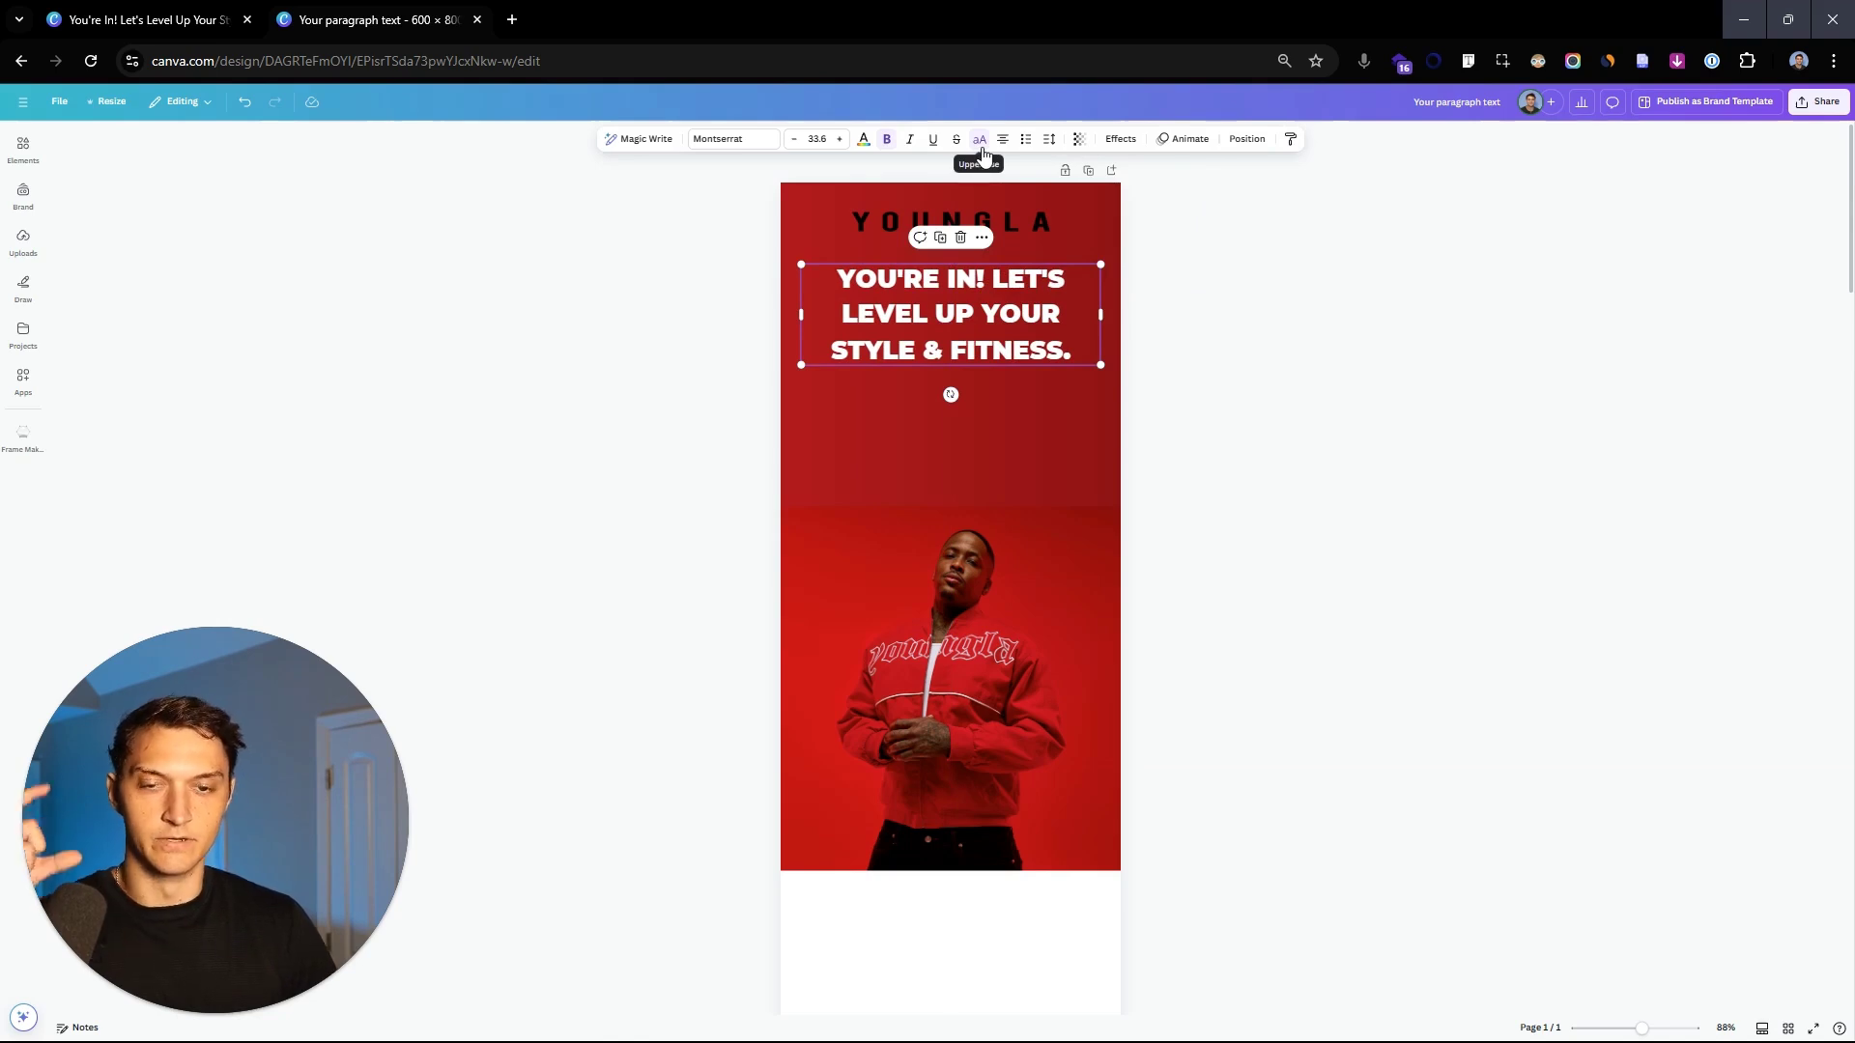
Step: Tighten the headline's line spacing, then narrow and recentre its box
left_click(1056, 145)
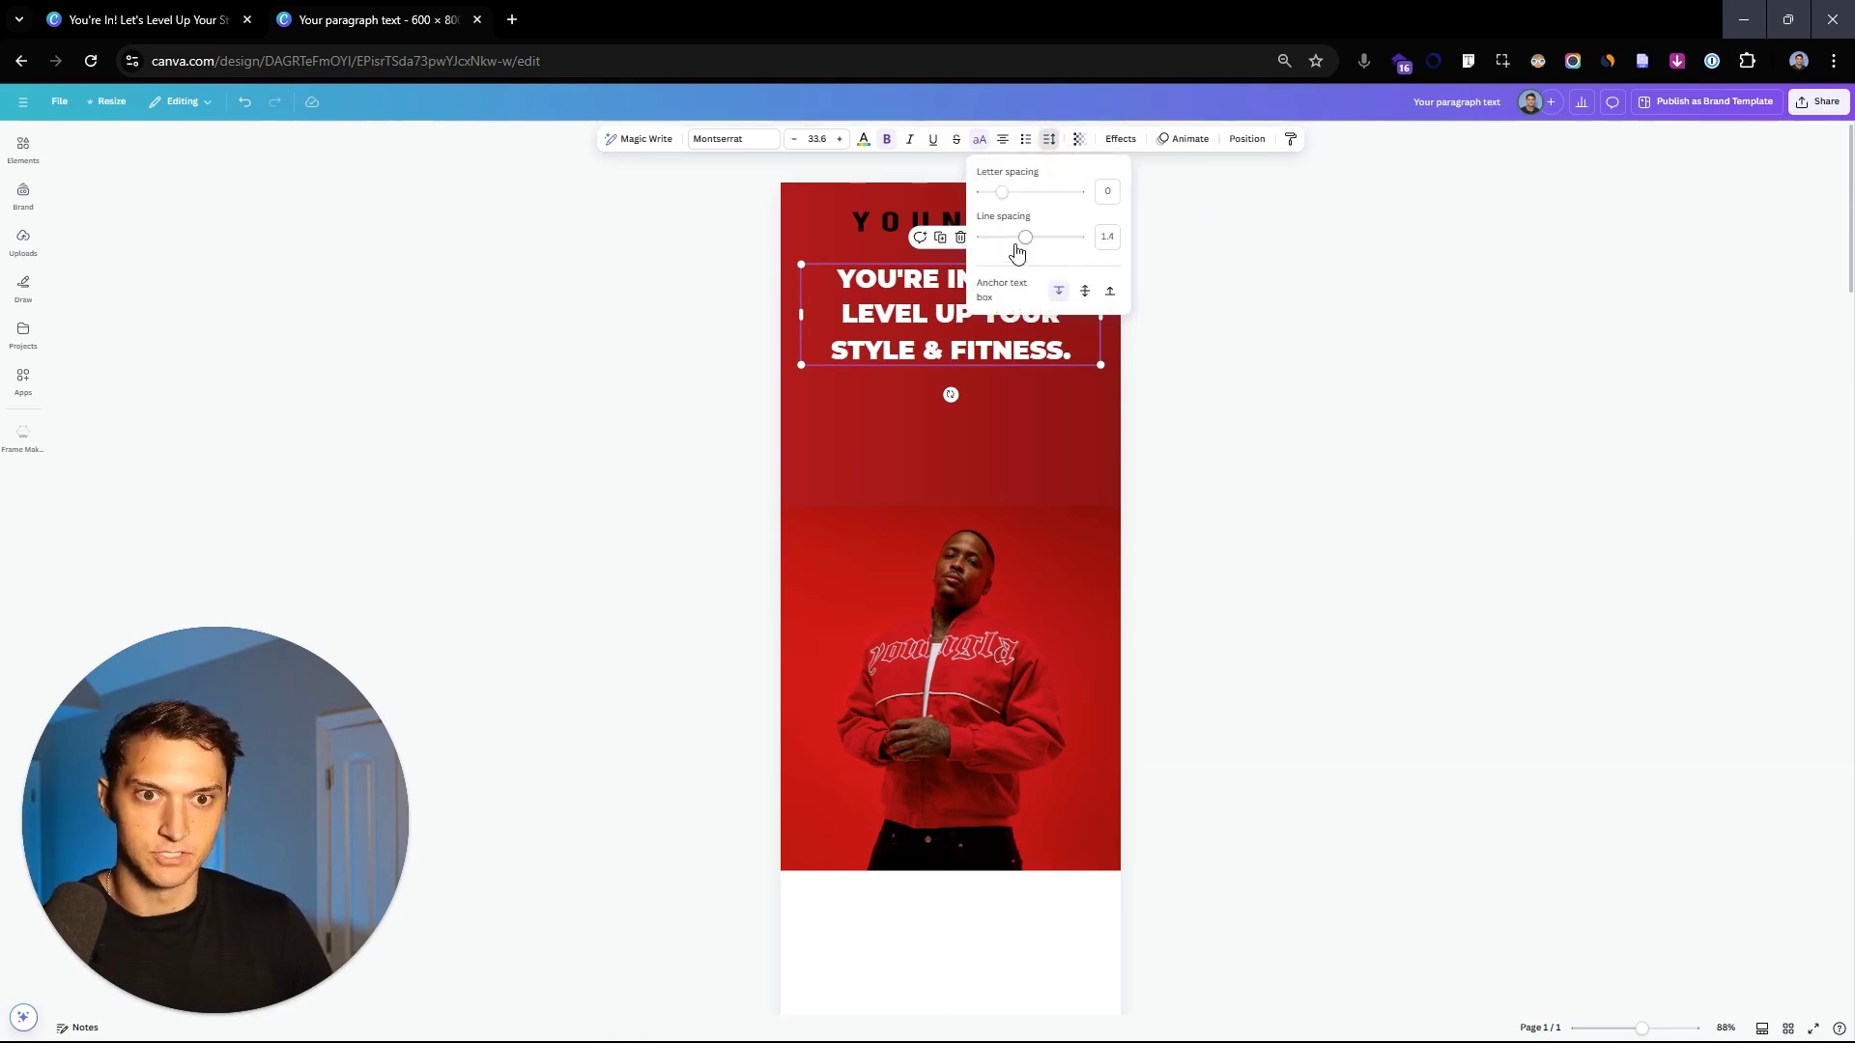
left_click_drag(1014, 243, 1019, 245)
left_click(1254, 354)
left_click_drag(1125, 311, 1017, 297)
left_click(1307, 309)
Step: Switch the headline to Montserrat ExtraBold and narrow it into three balanced lines
double_click(1016, 297)
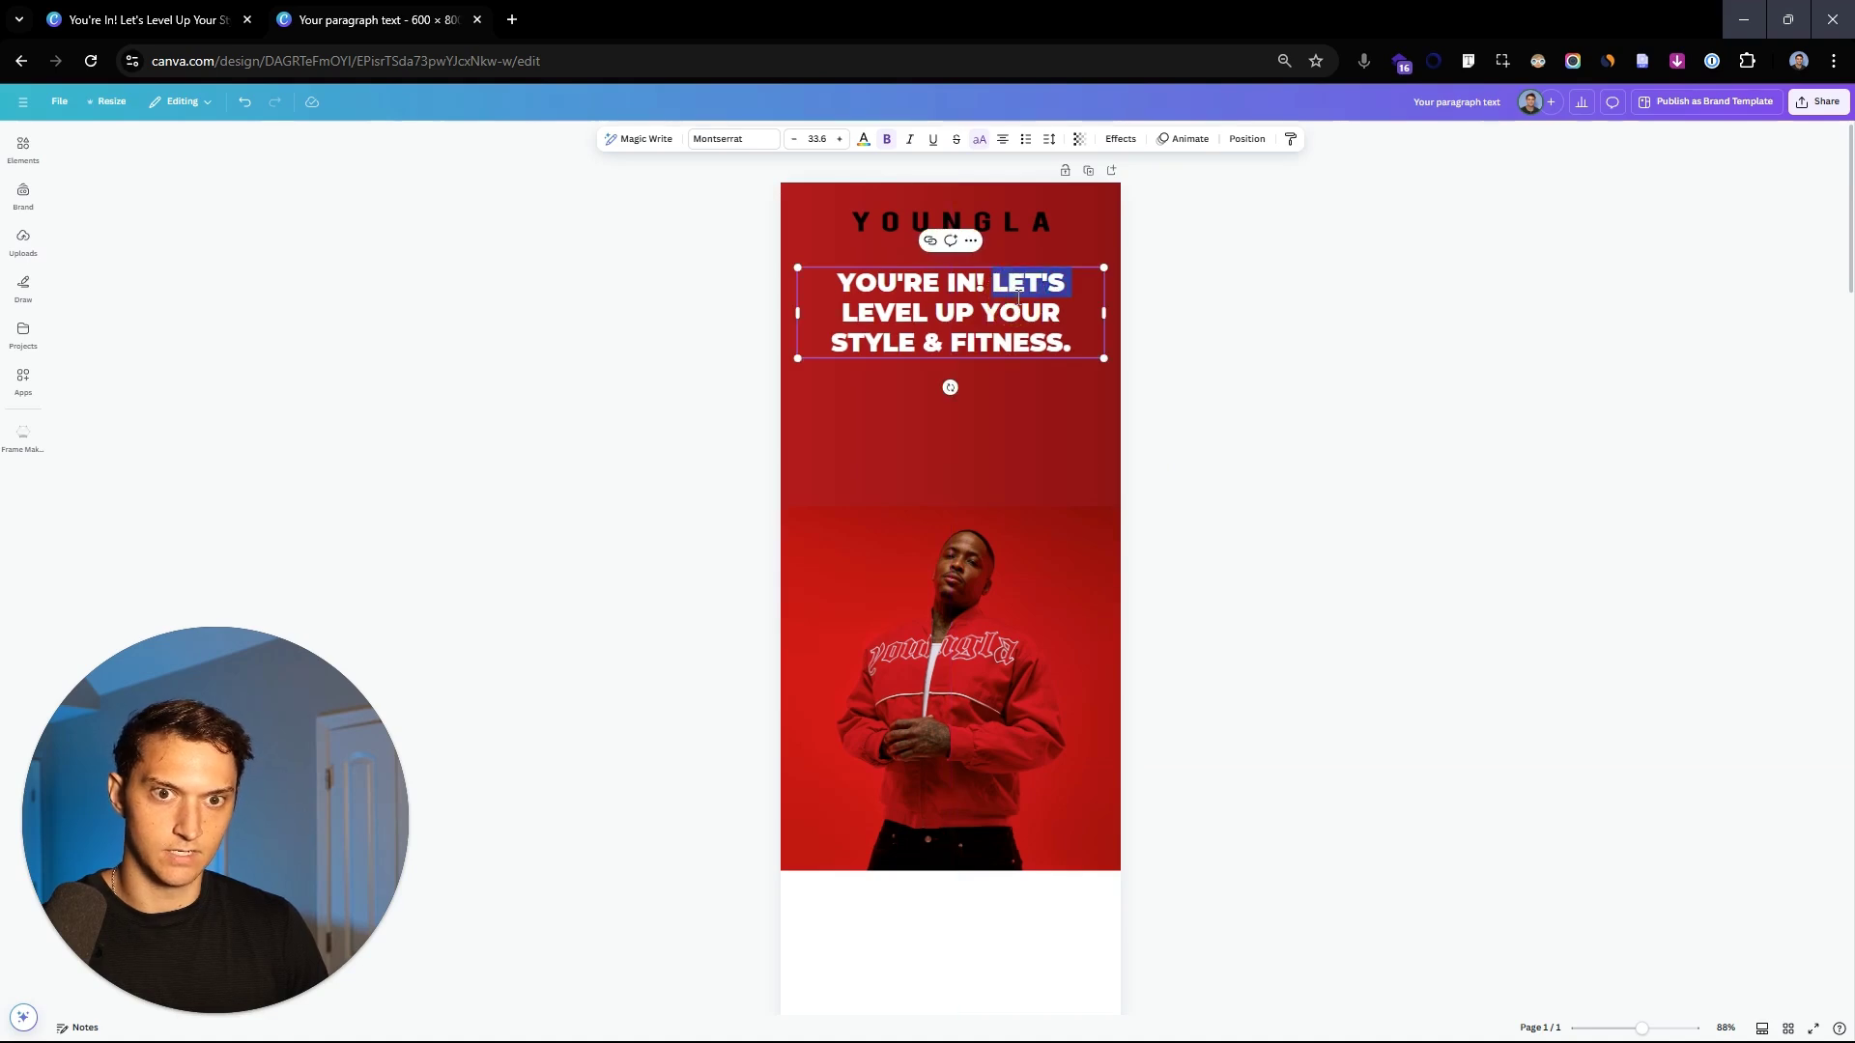
key("ctrl+a")
left_click(740, 143)
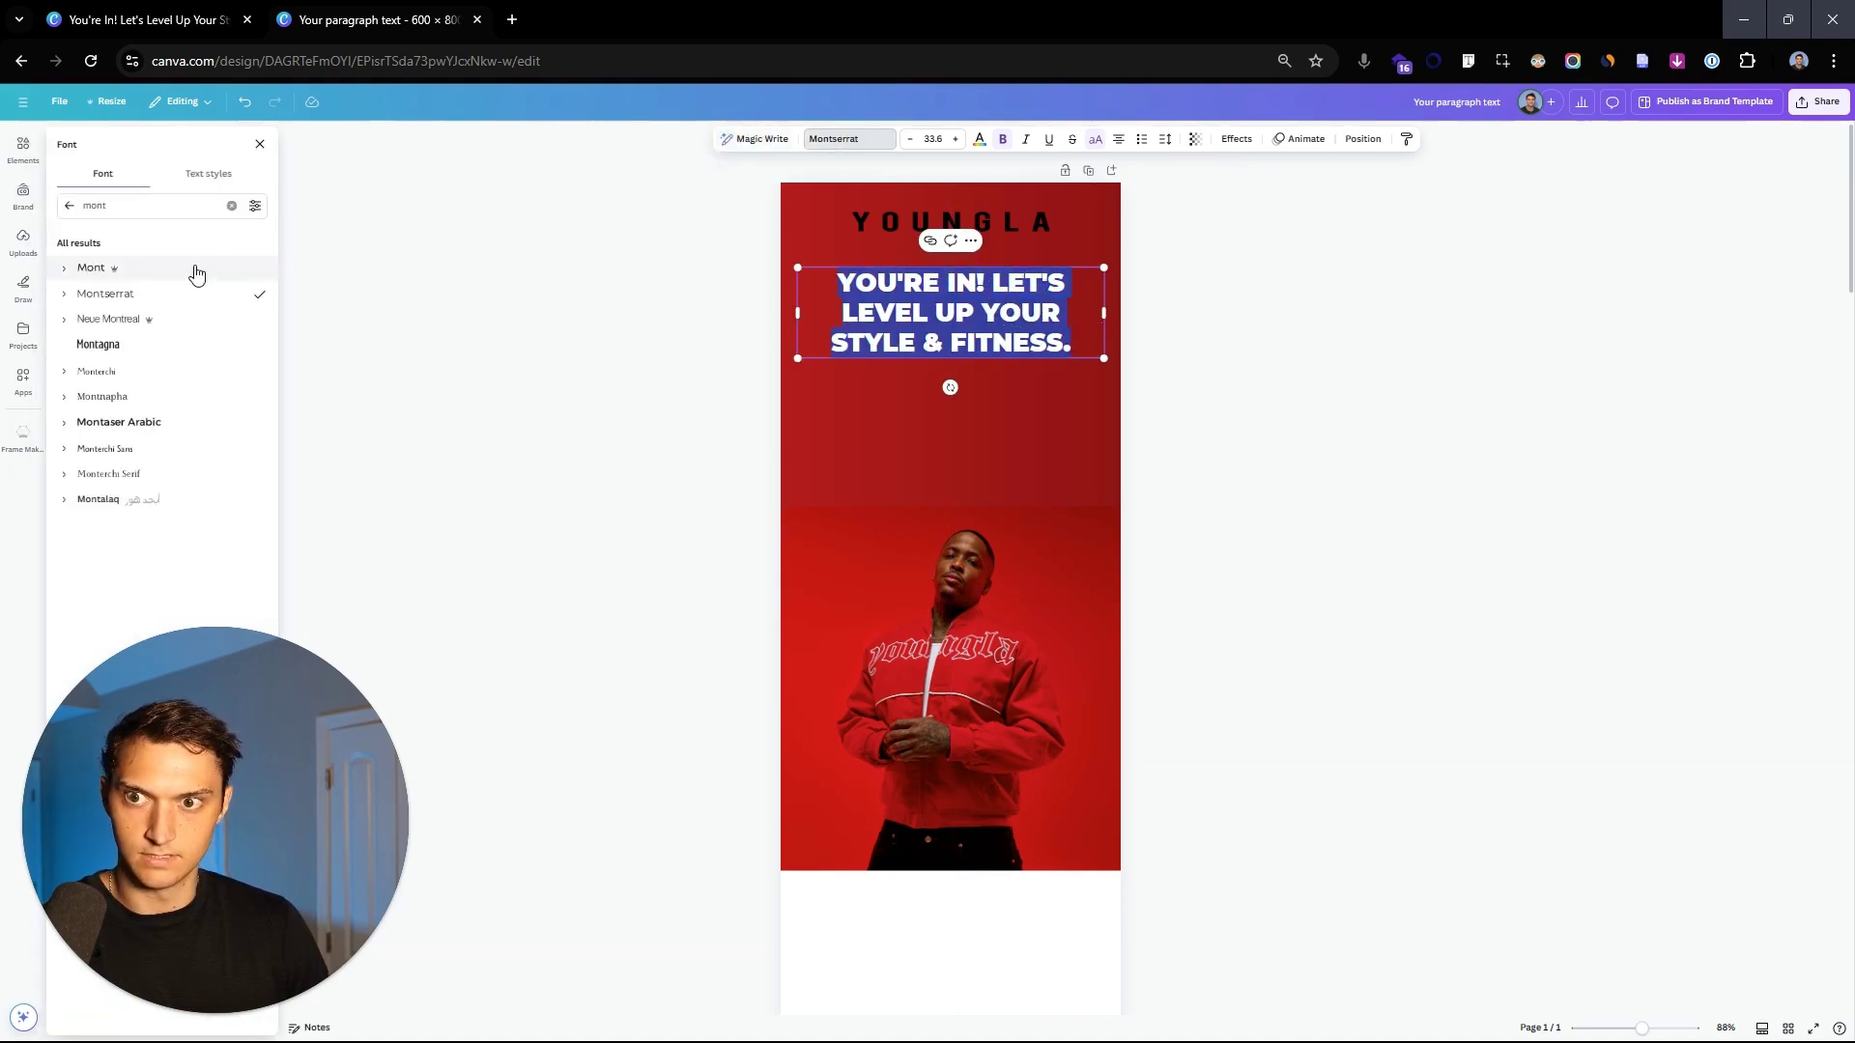
left_click(65, 296)
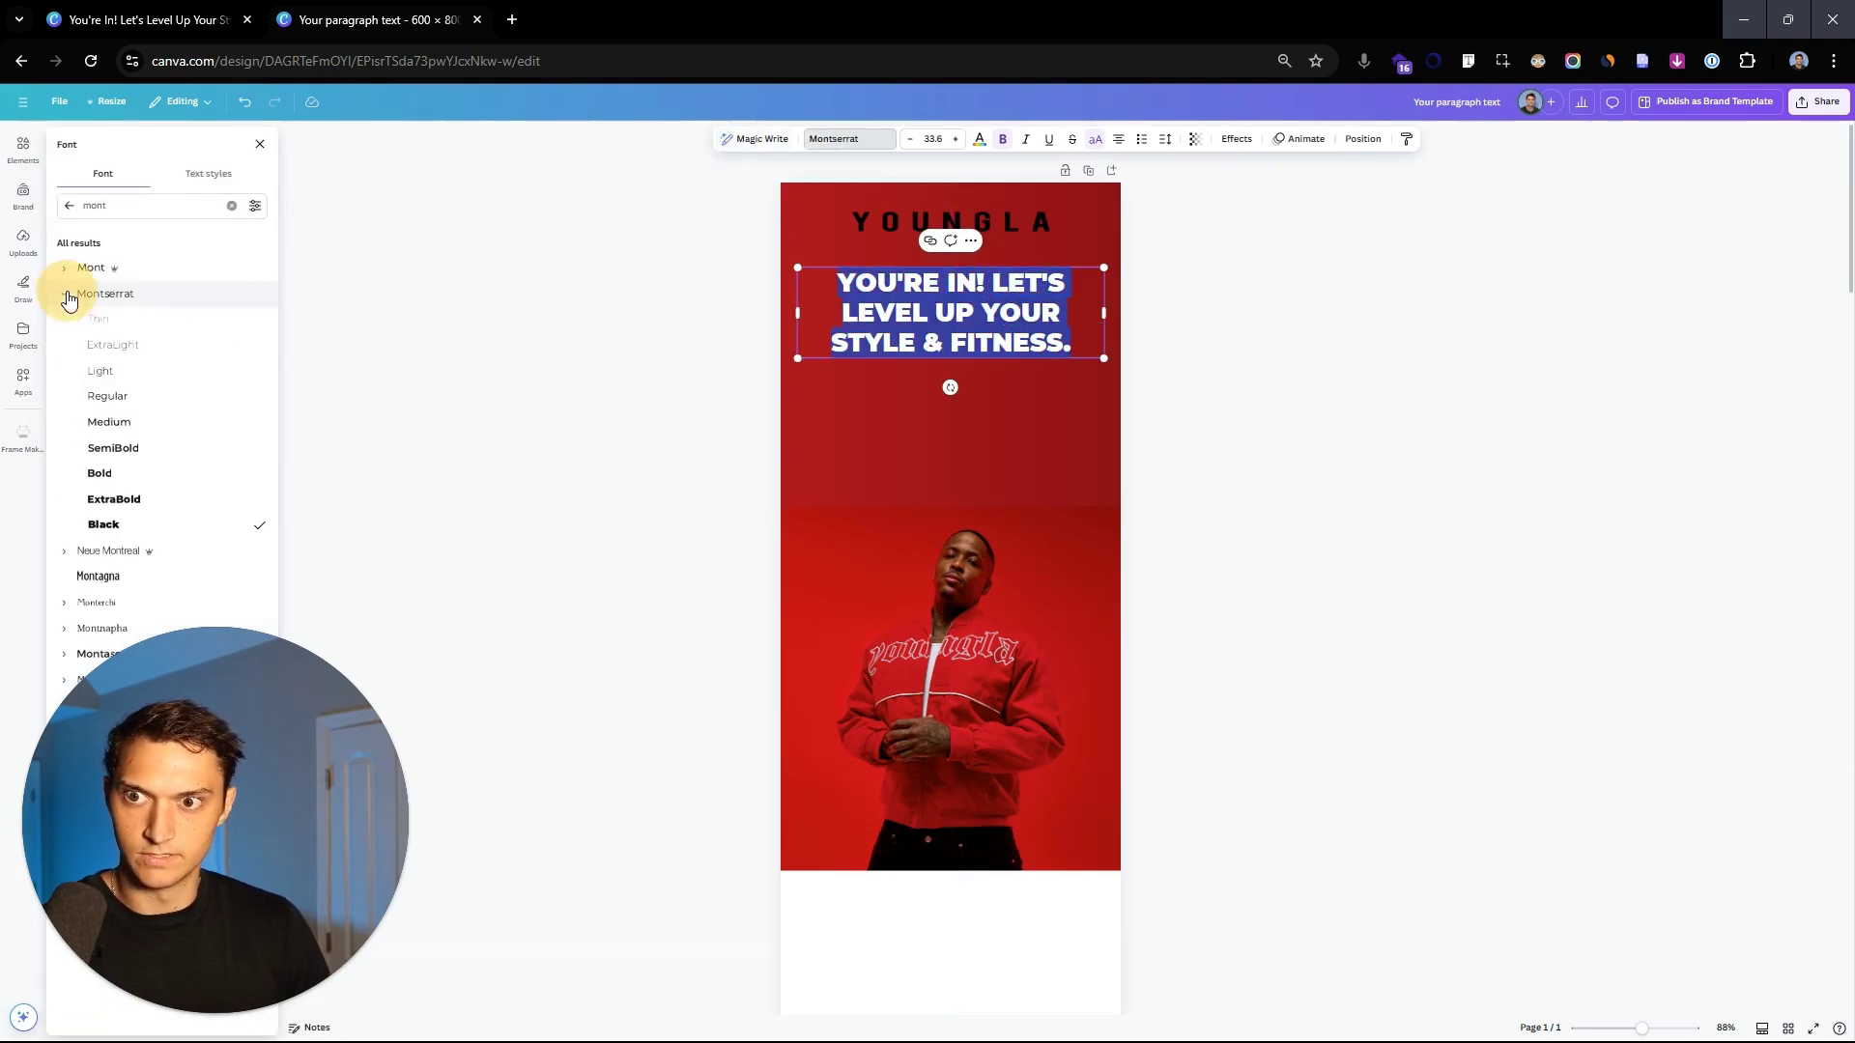
left_click(174, 498)
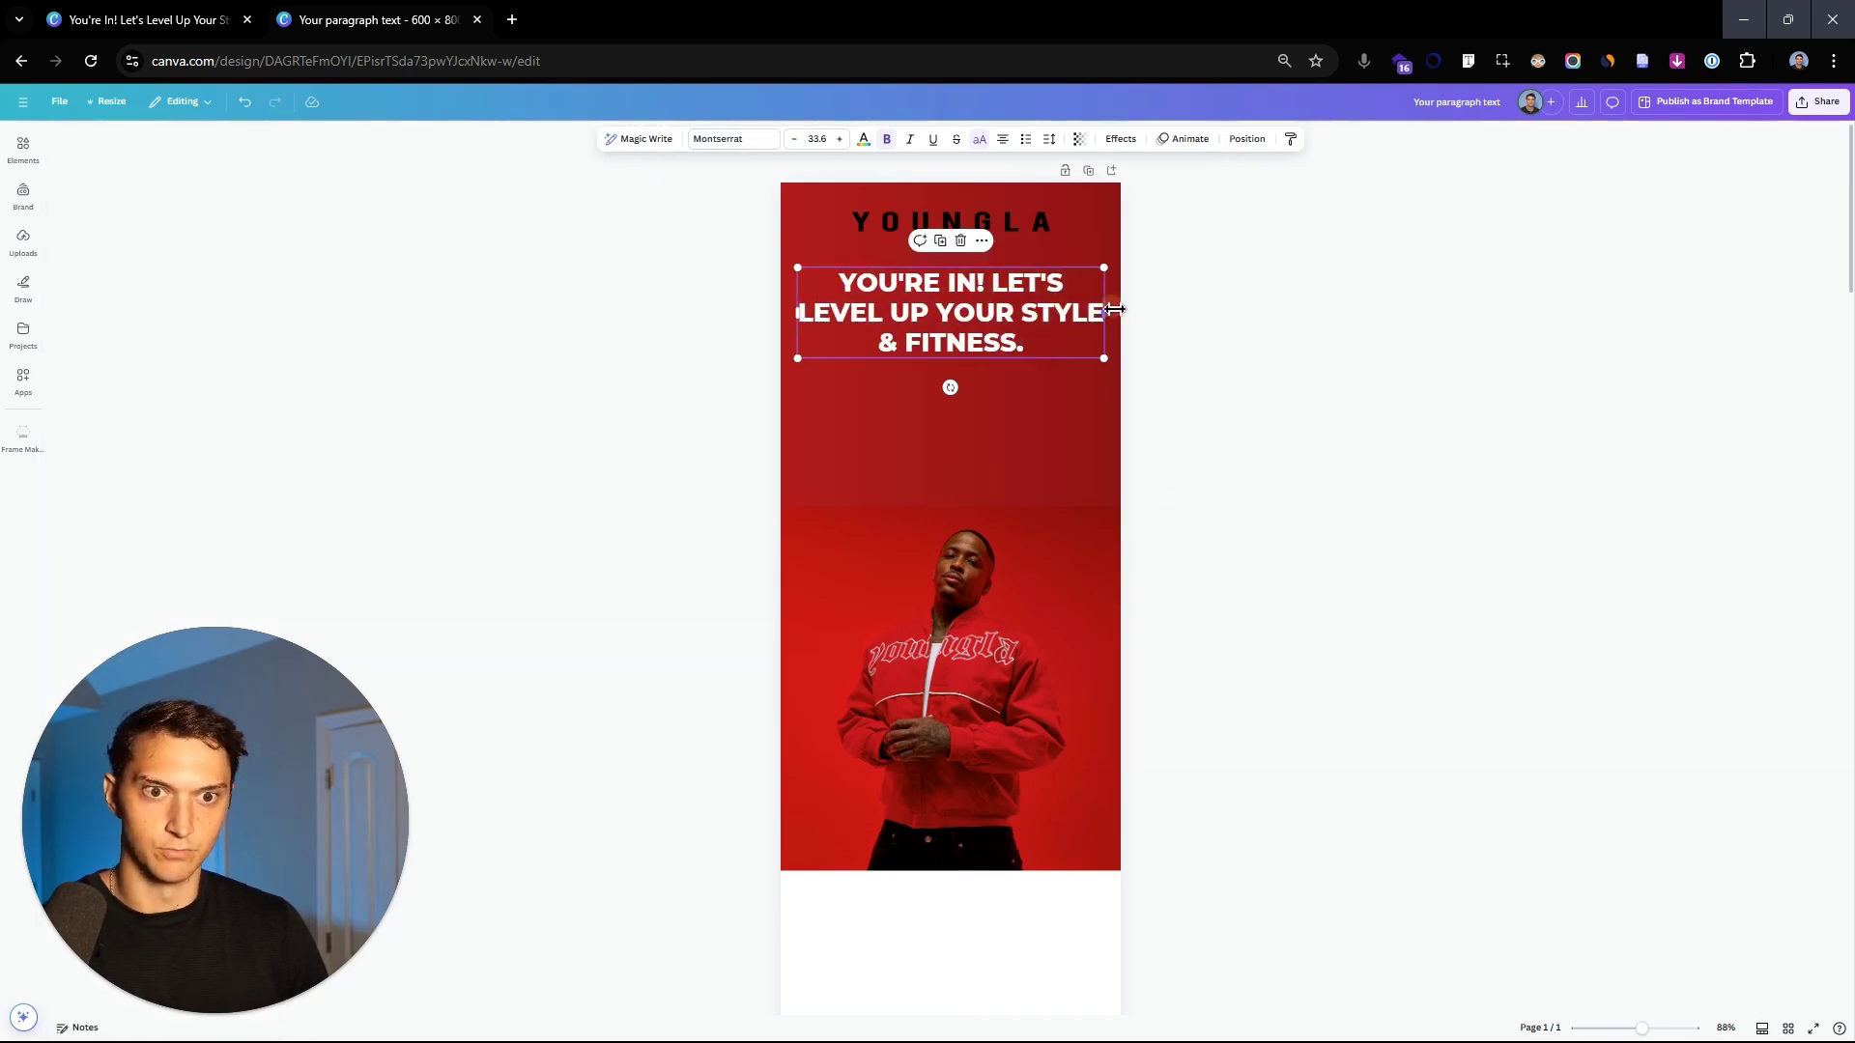
left_click_drag(1110, 307, 1055, 296)
left_click(1255, 328)
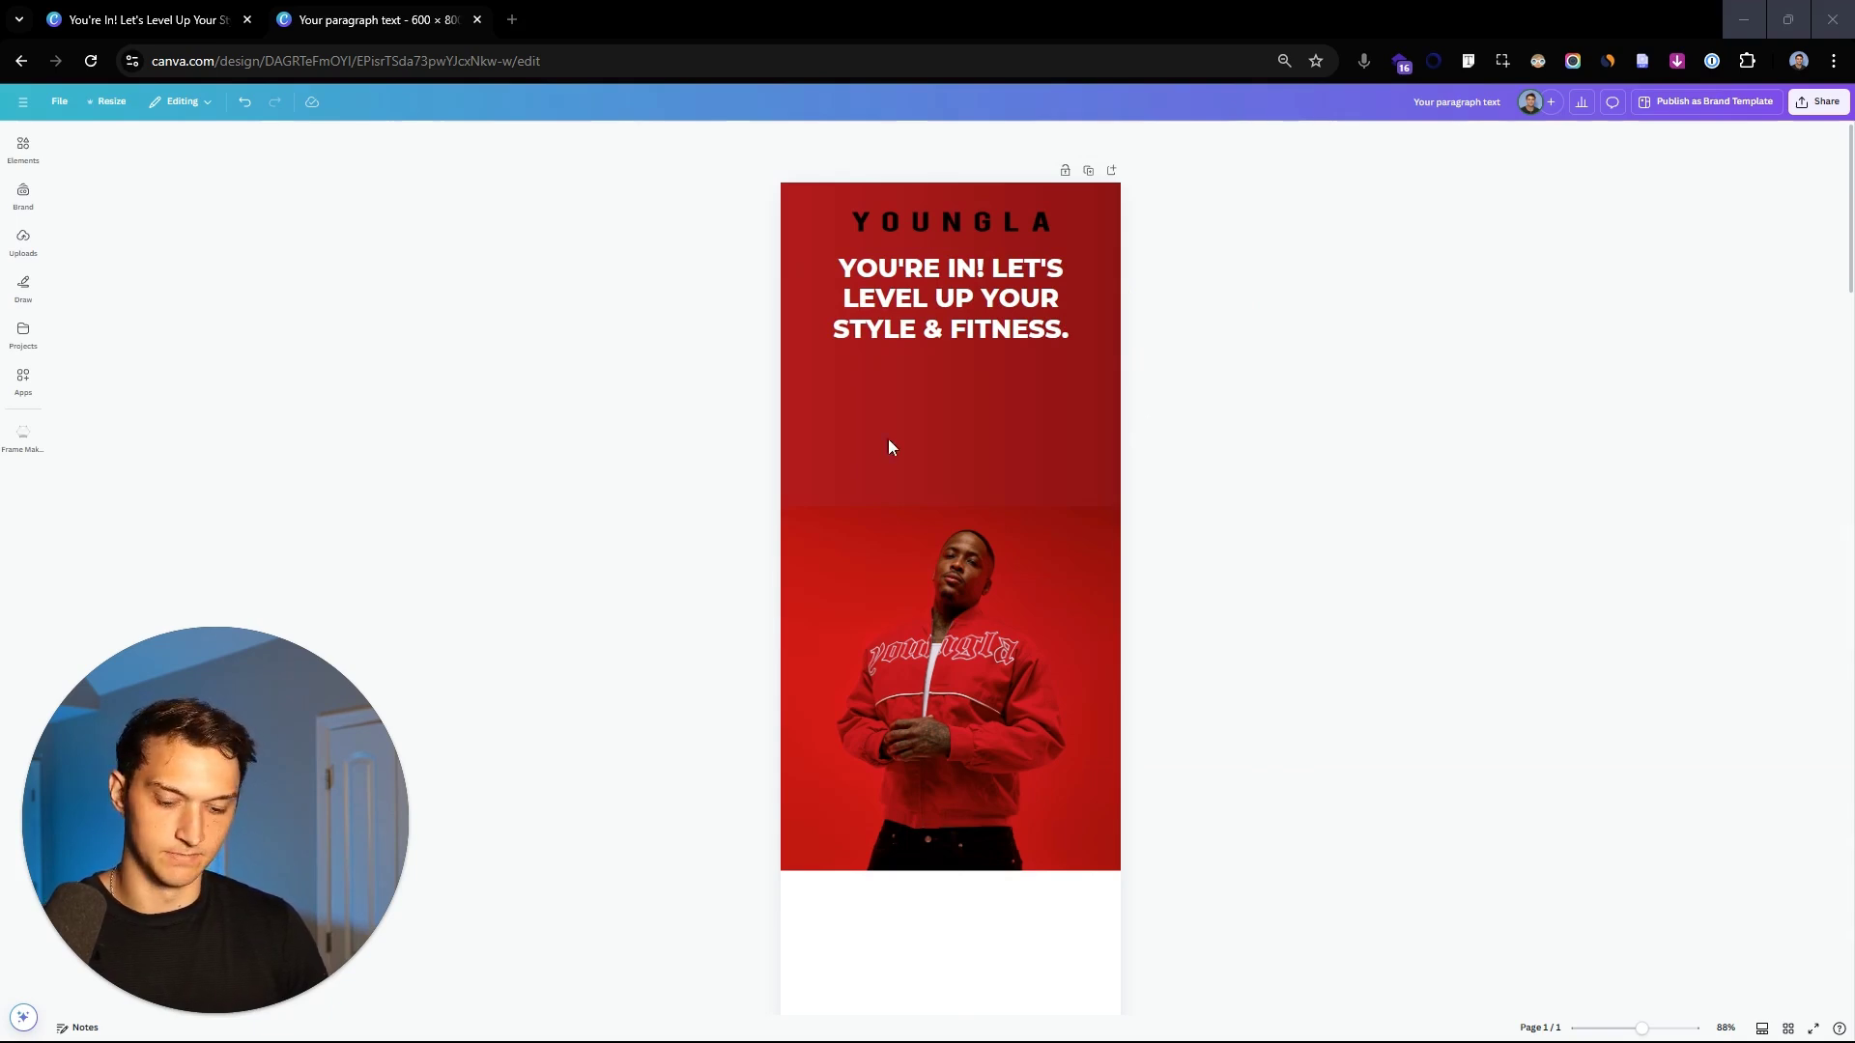
Step: Paste the "Enjoy 15% OFF your first order." and code lines, centred under the headline
mouse_move(1028, 401)
left_mouse_down()
mouse_move(1021, 364)
mouse_move(1040, 375)
left_mouse_up()
scroll(959, 358, "up", 3)
left_click(1244, 411)
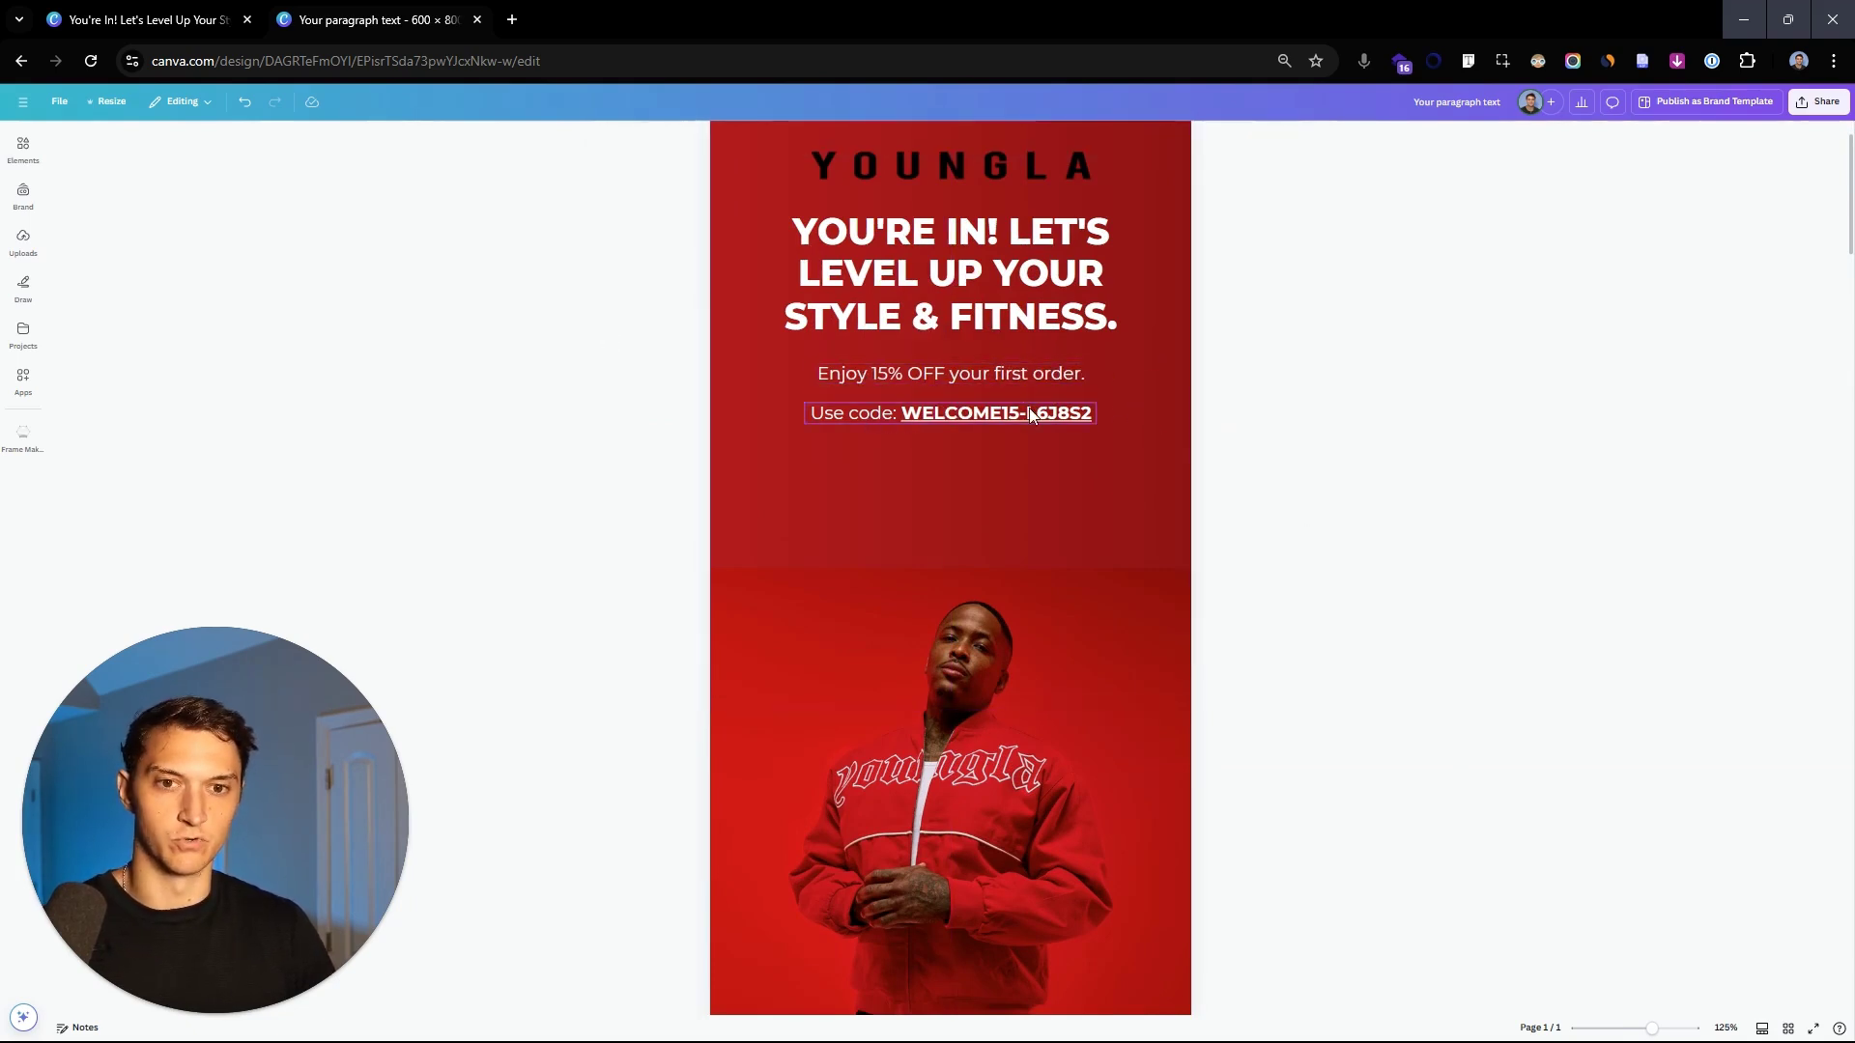
left_click(1007, 414)
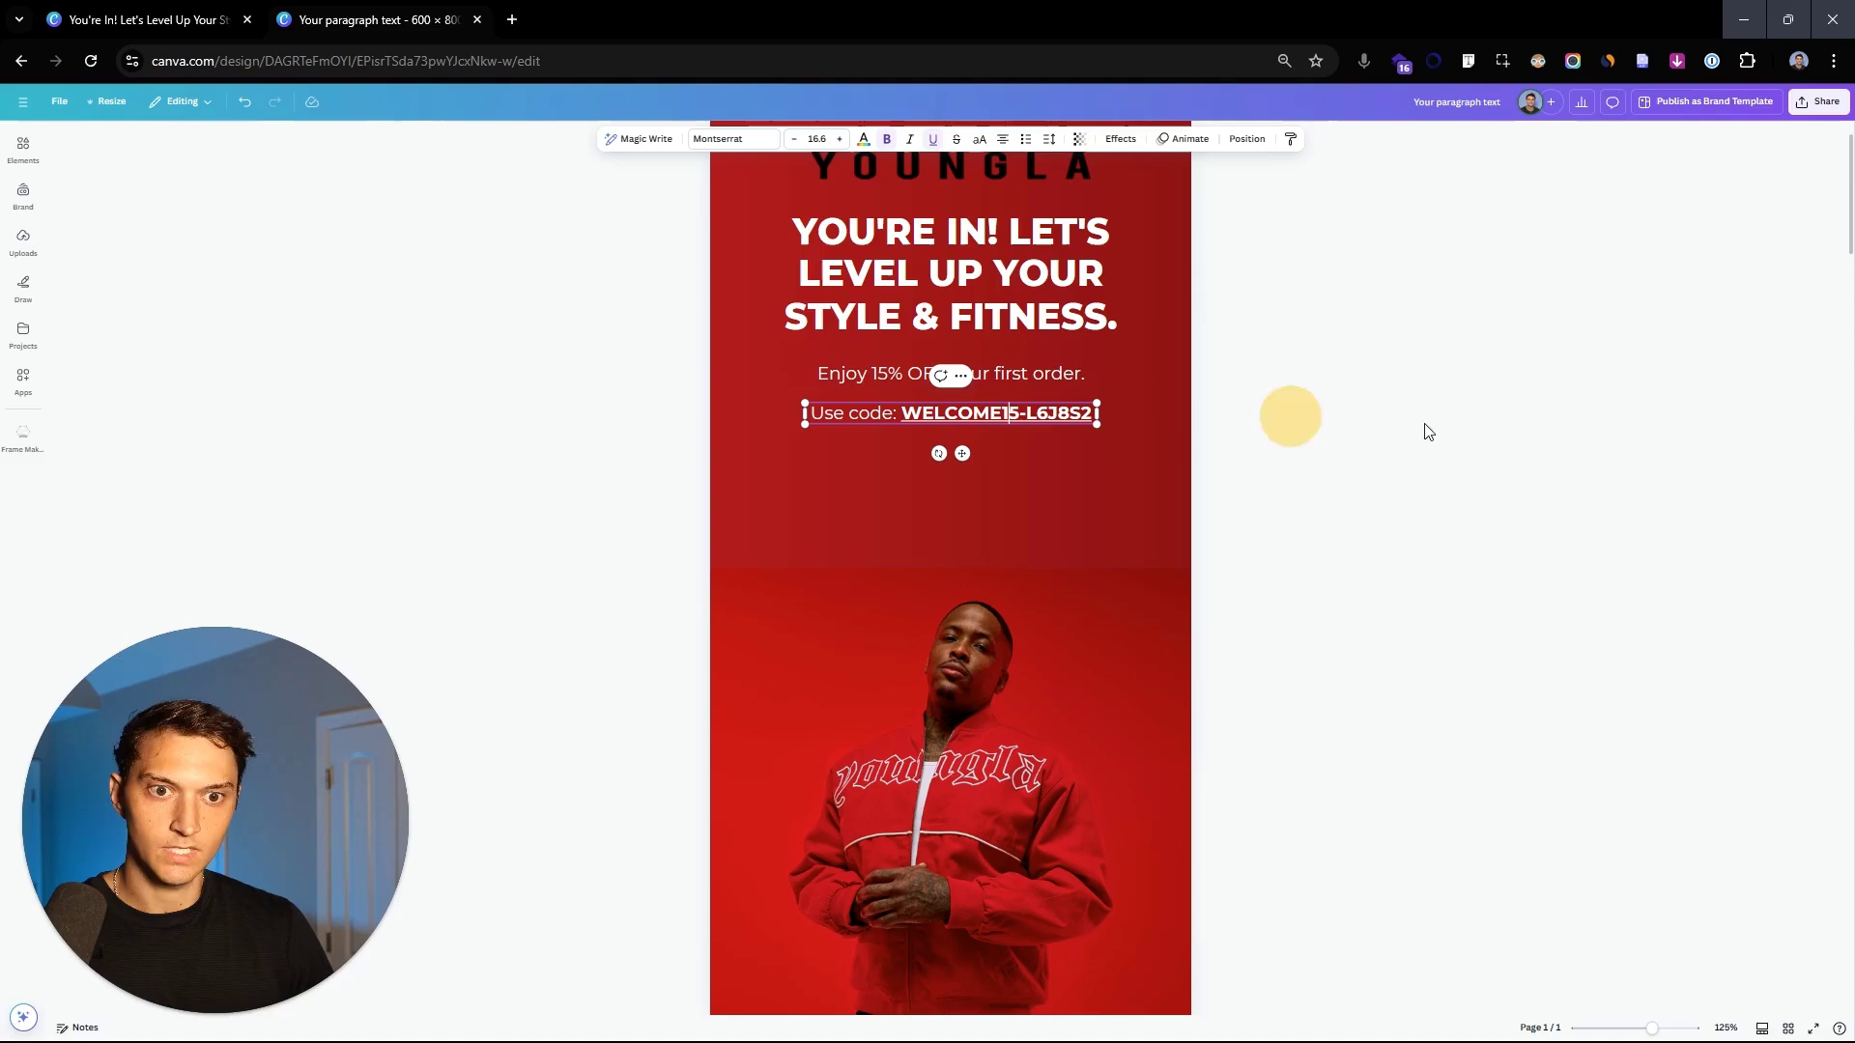
Step: Add a rectangle and make it a wide black bar beneath the code line
scroll(1284, 548, "down", 1)
left_click(1350, 633)
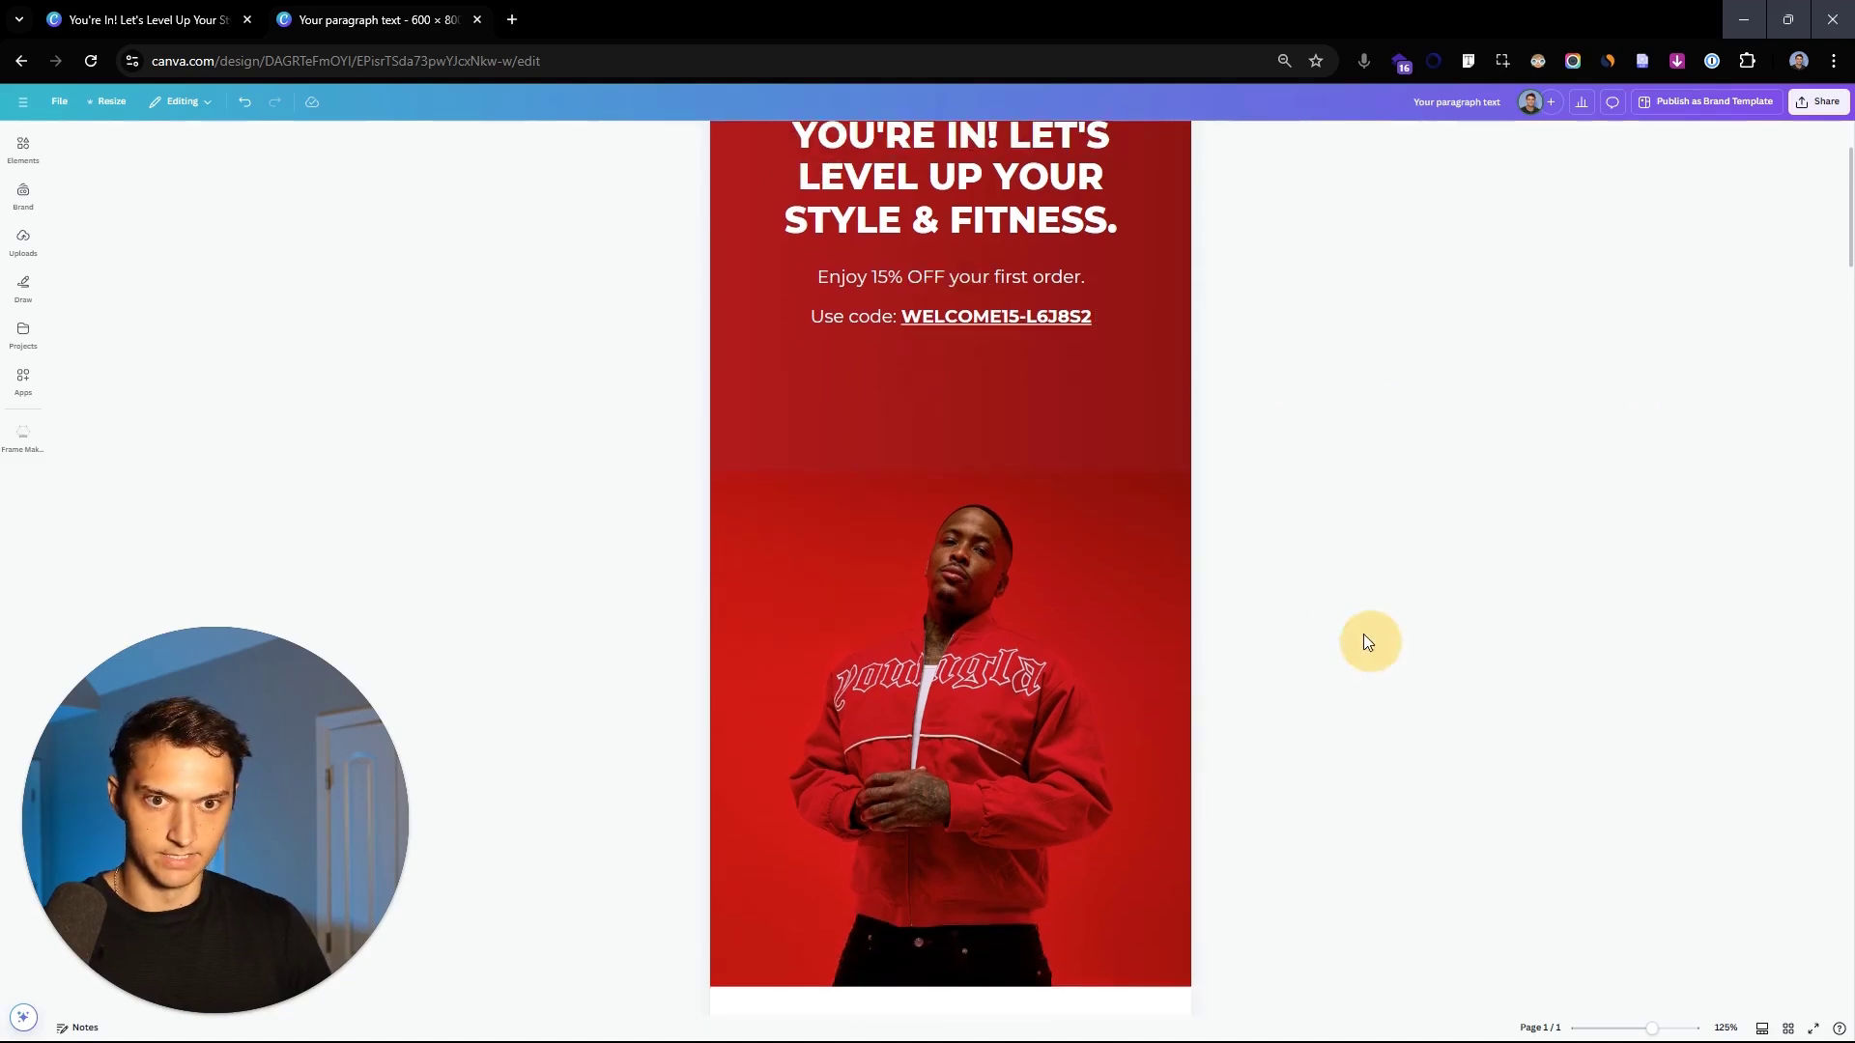
scroll(1043, 387, "down", 10)
key("r")
left_click_drag(966, 547, 1148, 319)
scroll(971, 540, "down", 5, "ctrl")
scroll(976, 391, "up", 5)
scroll(961, 328, "up", 5, "ctrl")
left_click_drag(1140, 422, 1151, 335)
left_click(673, 138)
left_click(58, 327)
left_click_drag(1034, 290, 1038, 290)
left_click(1385, 374)
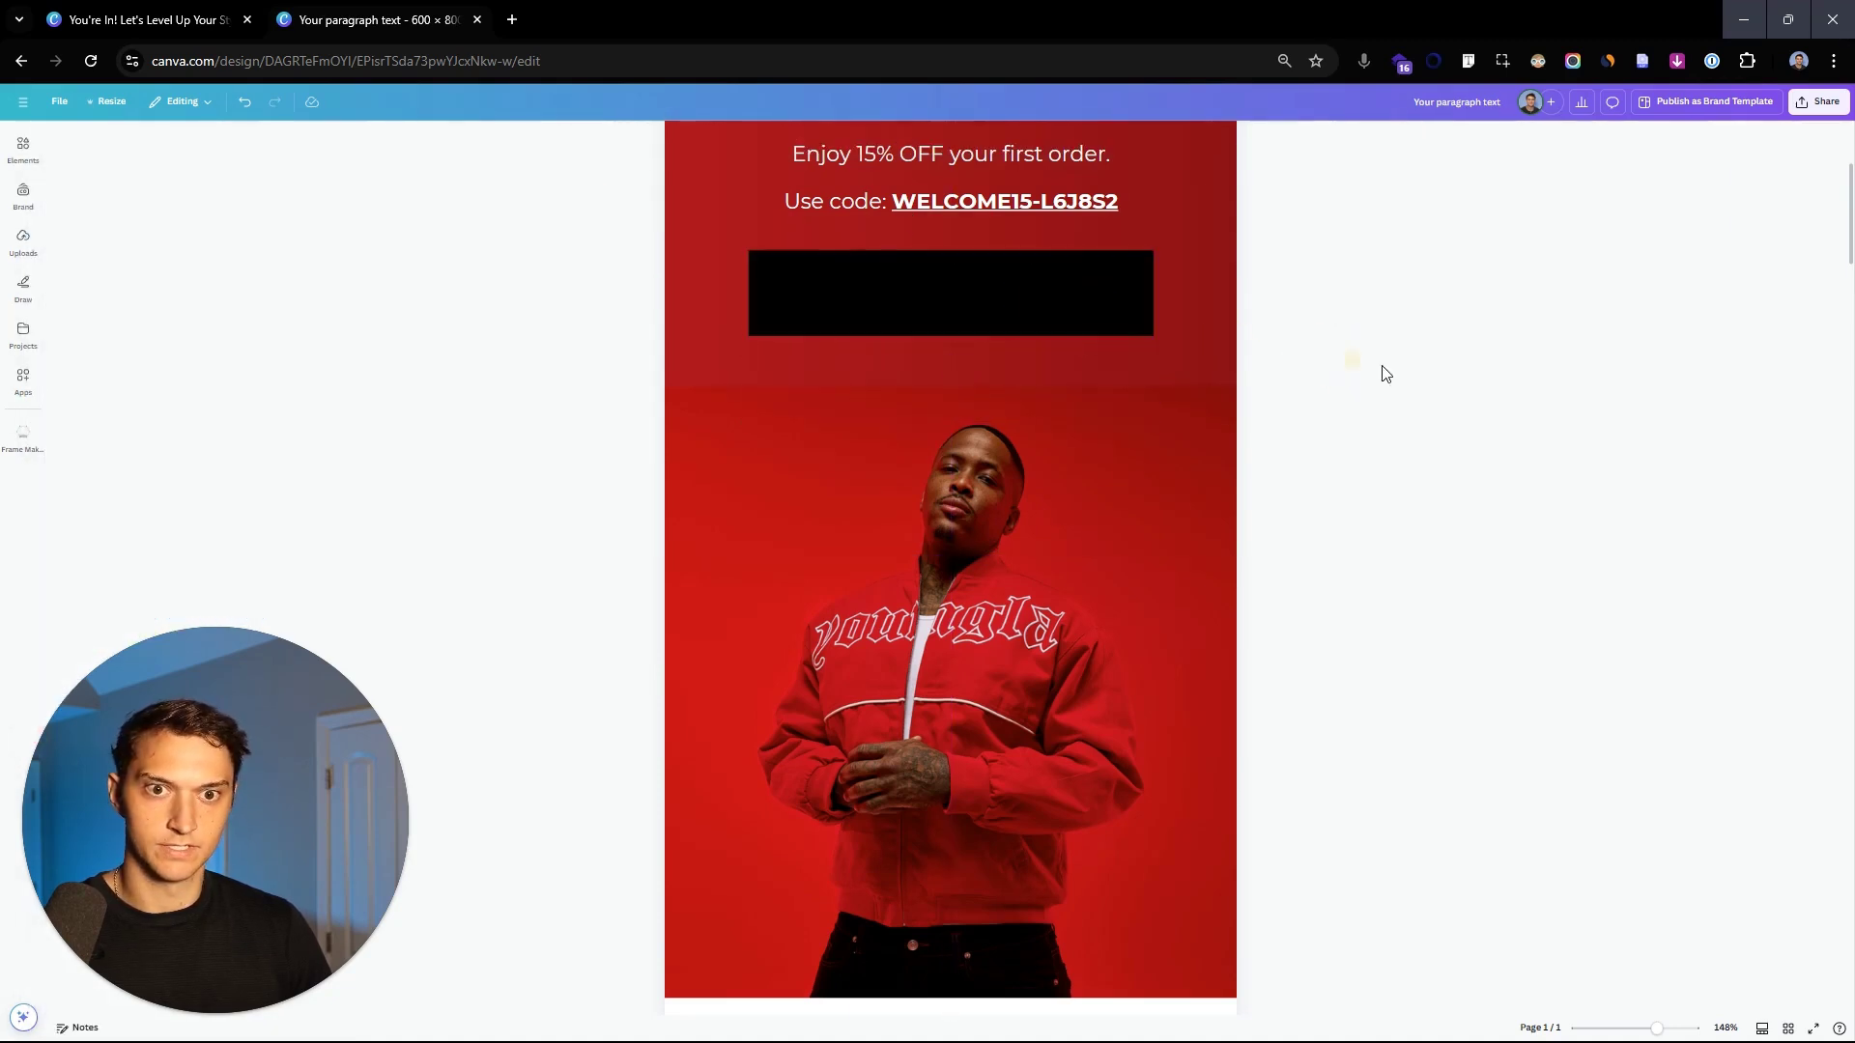
Step: Paste the "Shop Now & Save 15%" text onto the bar and set it in Montserrat
key("super+Tab")
key("Escape")
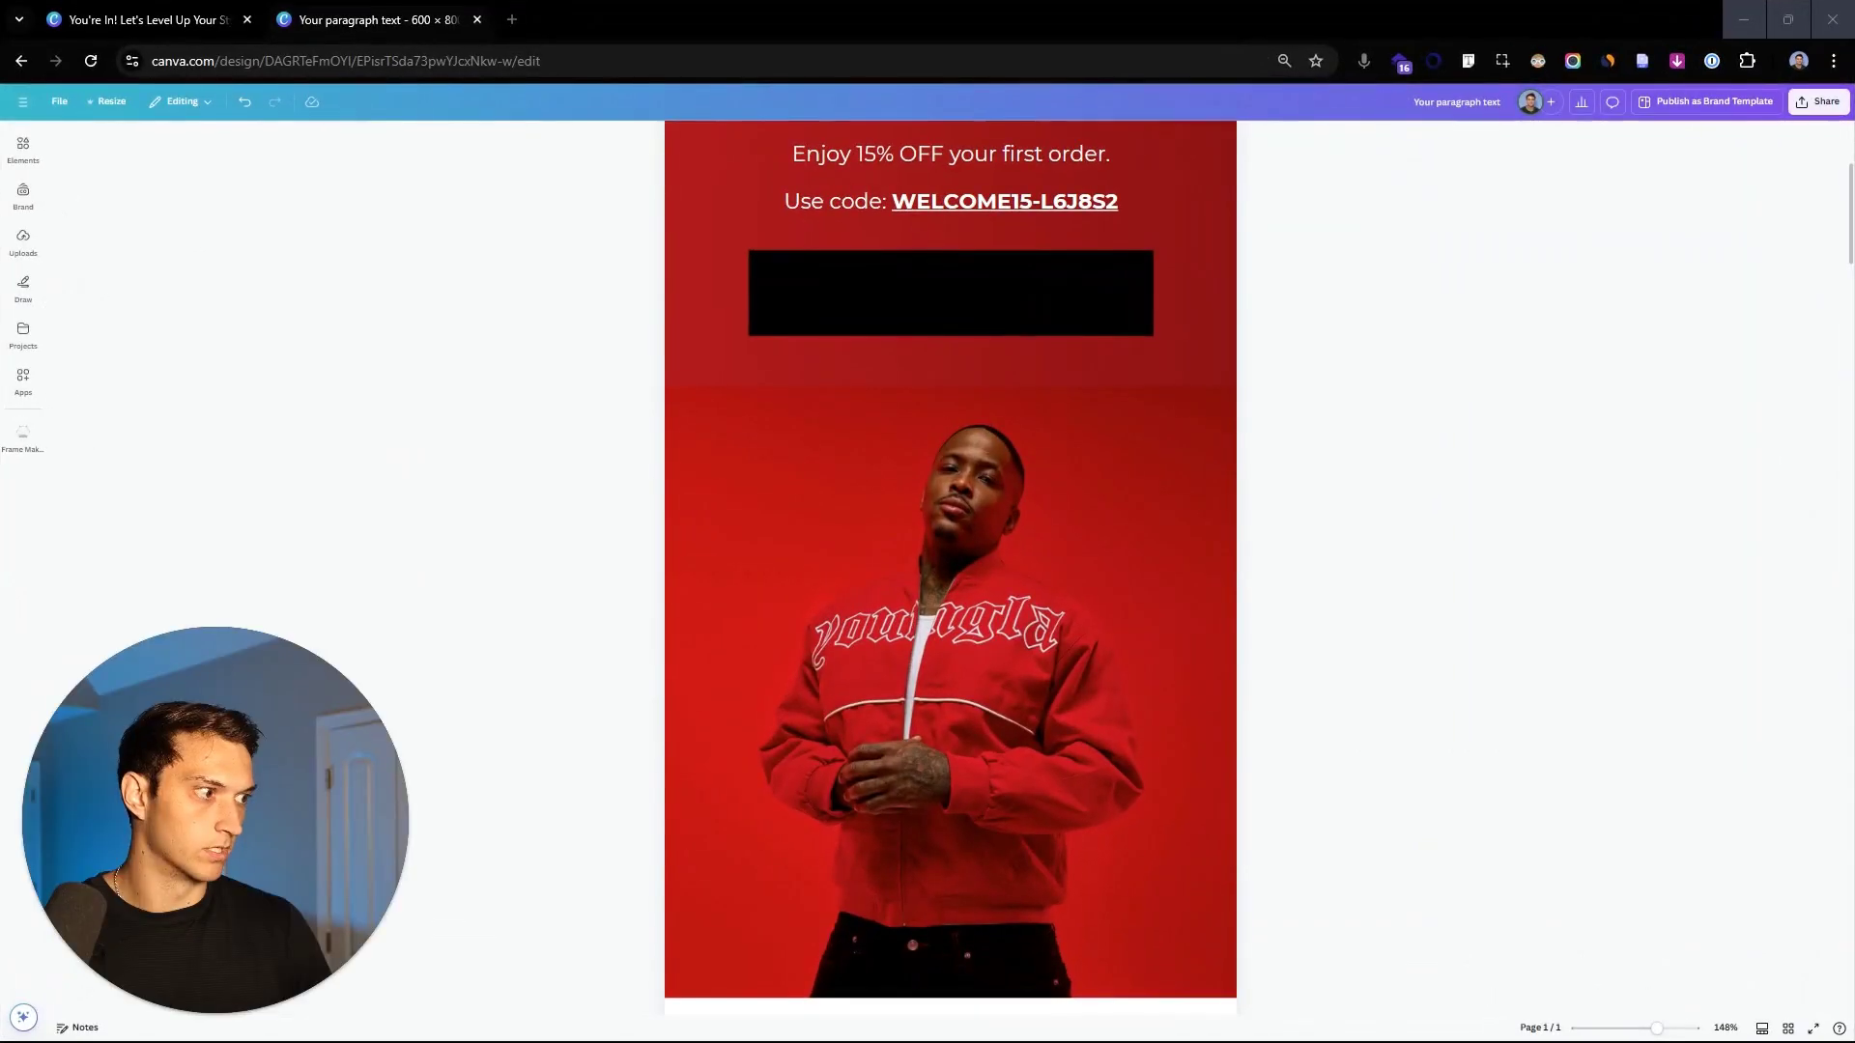
key("ctrl+v")
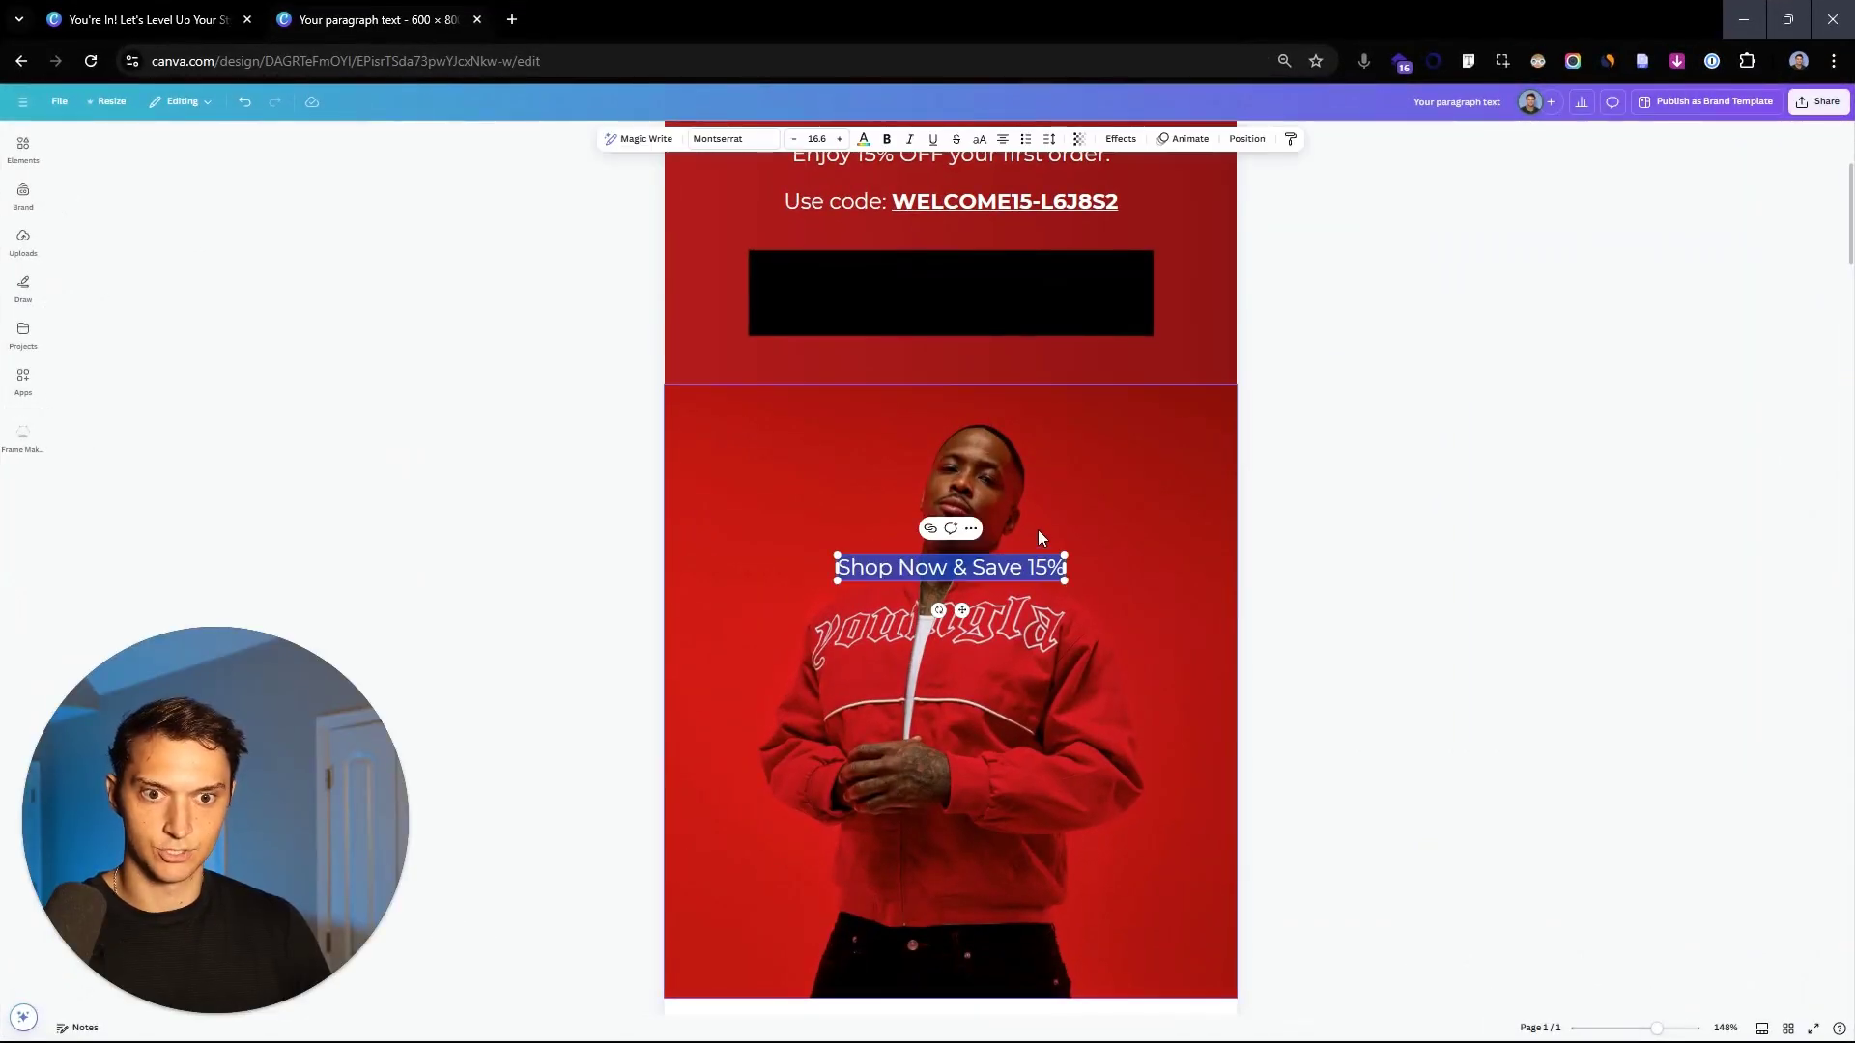
left_click_drag(1148, 594, 1035, 302)
key("Escape")
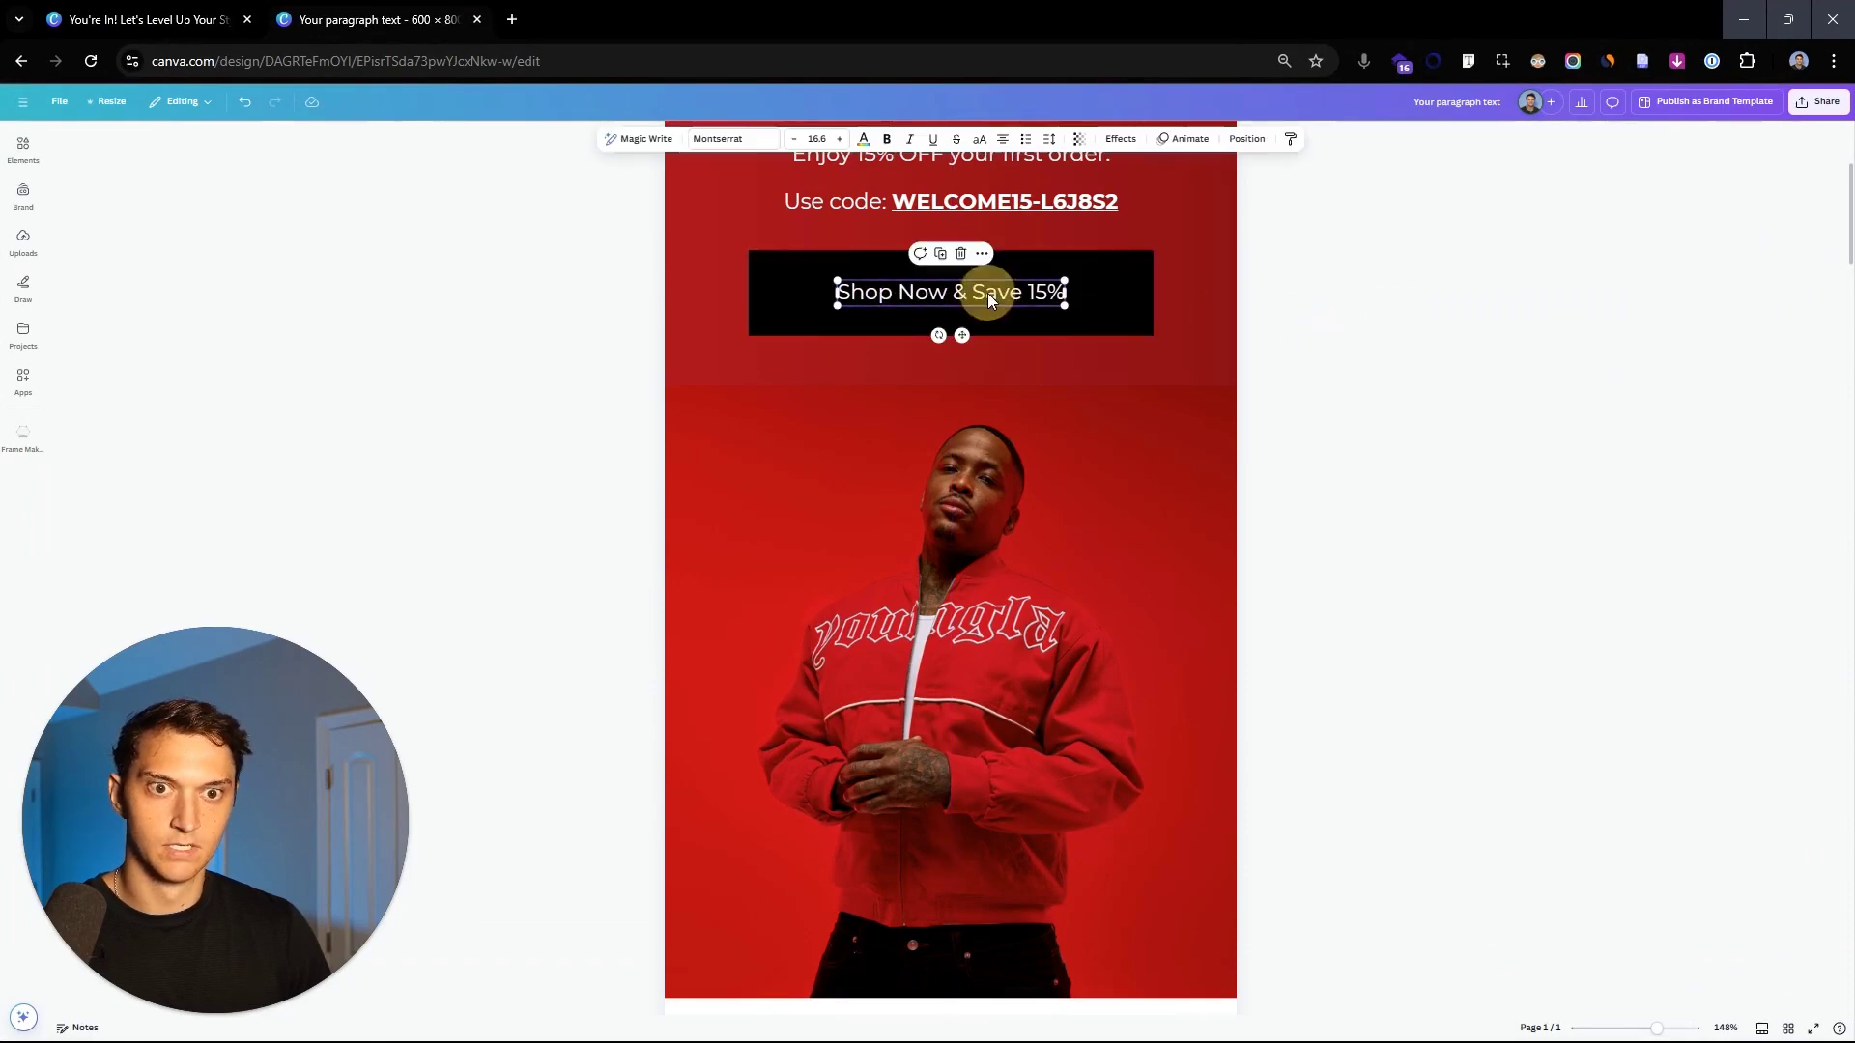
triple_click(987, 300)
left_click(725, 138)
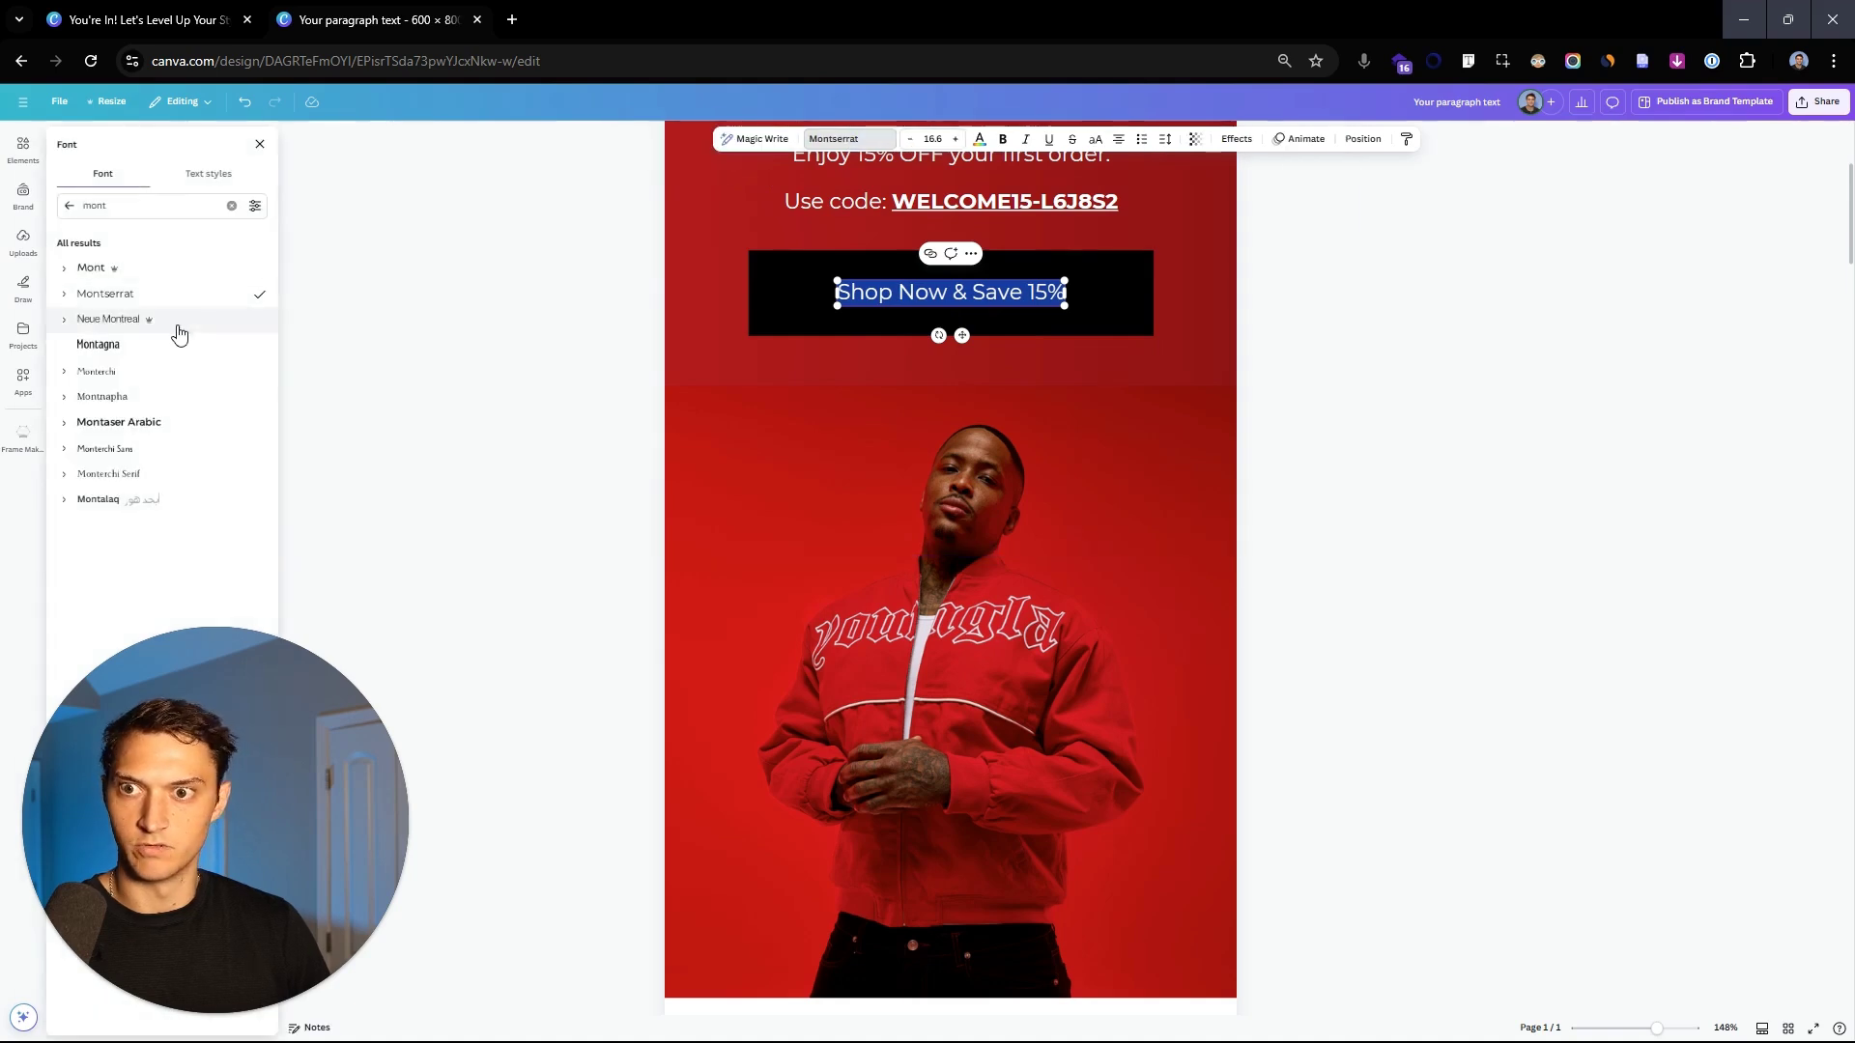
left_click(64, 294)
left_click(501, 336)
Step: Shorten the black button bar from the top and bottom
scroll(1179, 296, "up", 1)
scroll(1179, 296, "up", 2)
left_click(1086, 547)
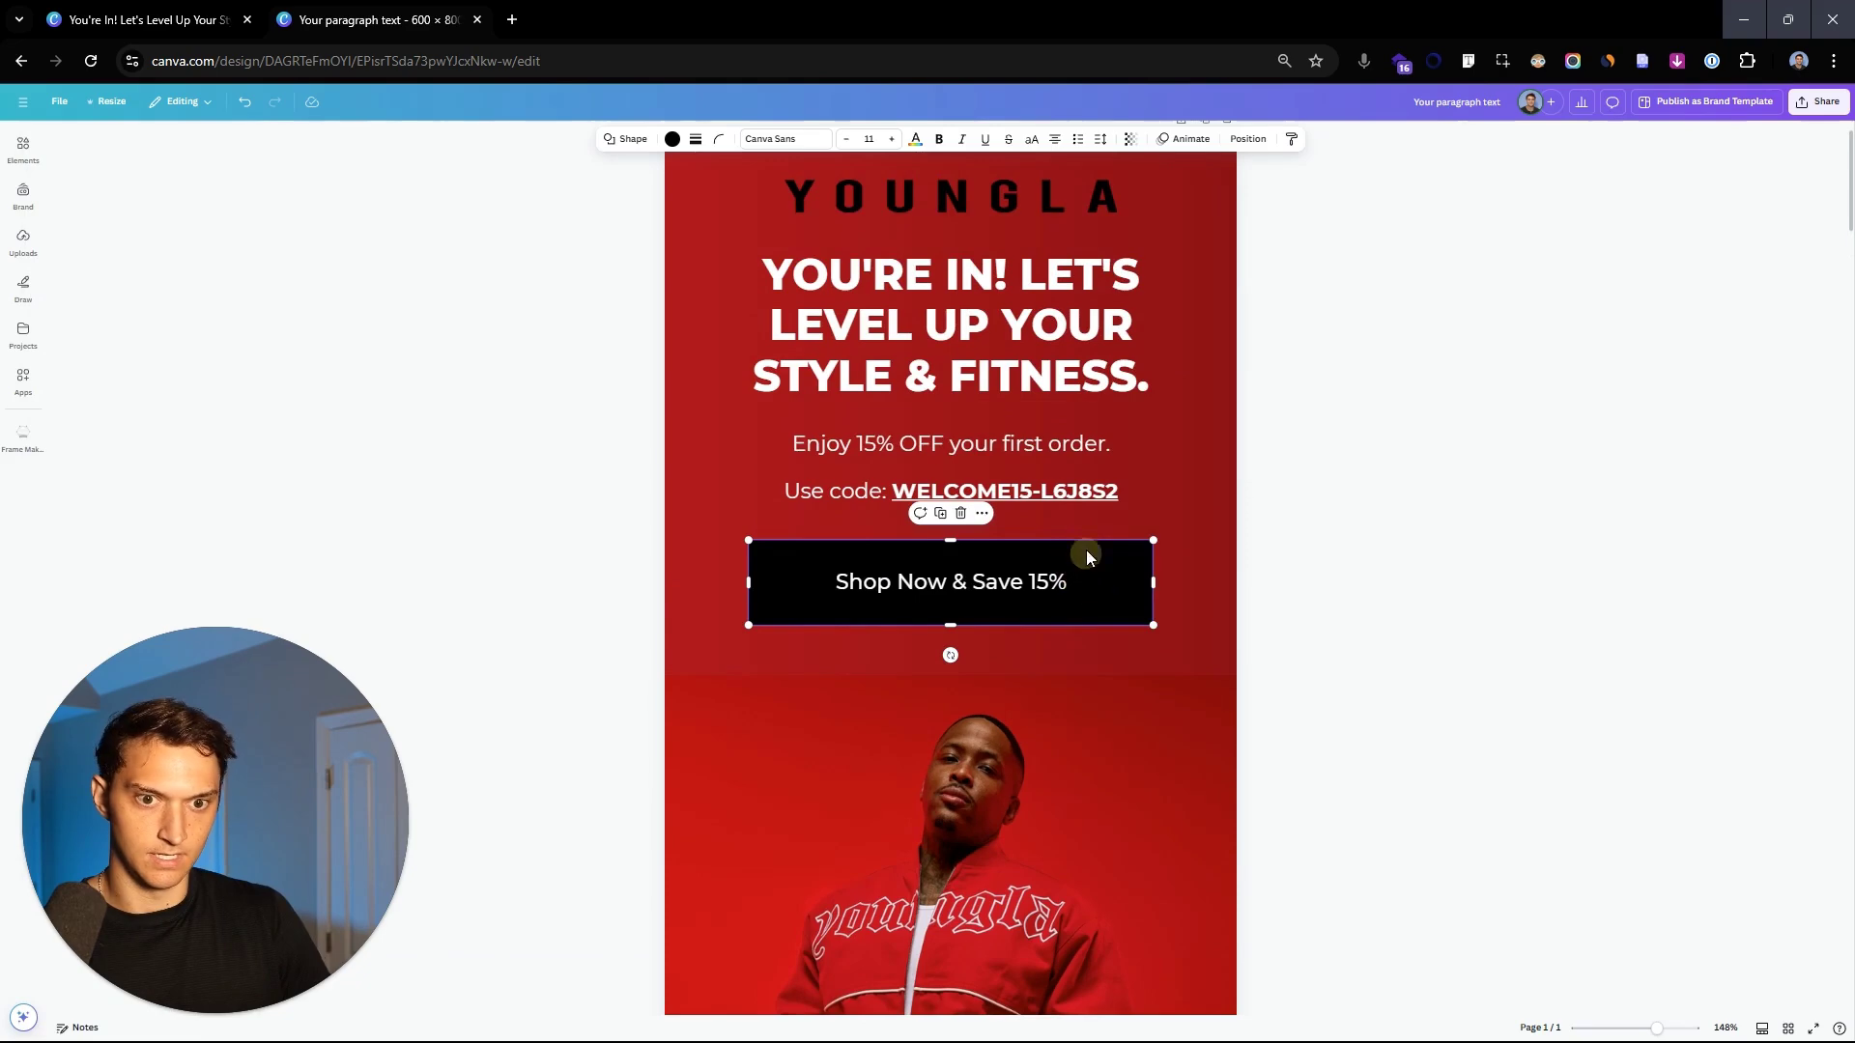
left_click_drag(1090, 544, 1085, 547)
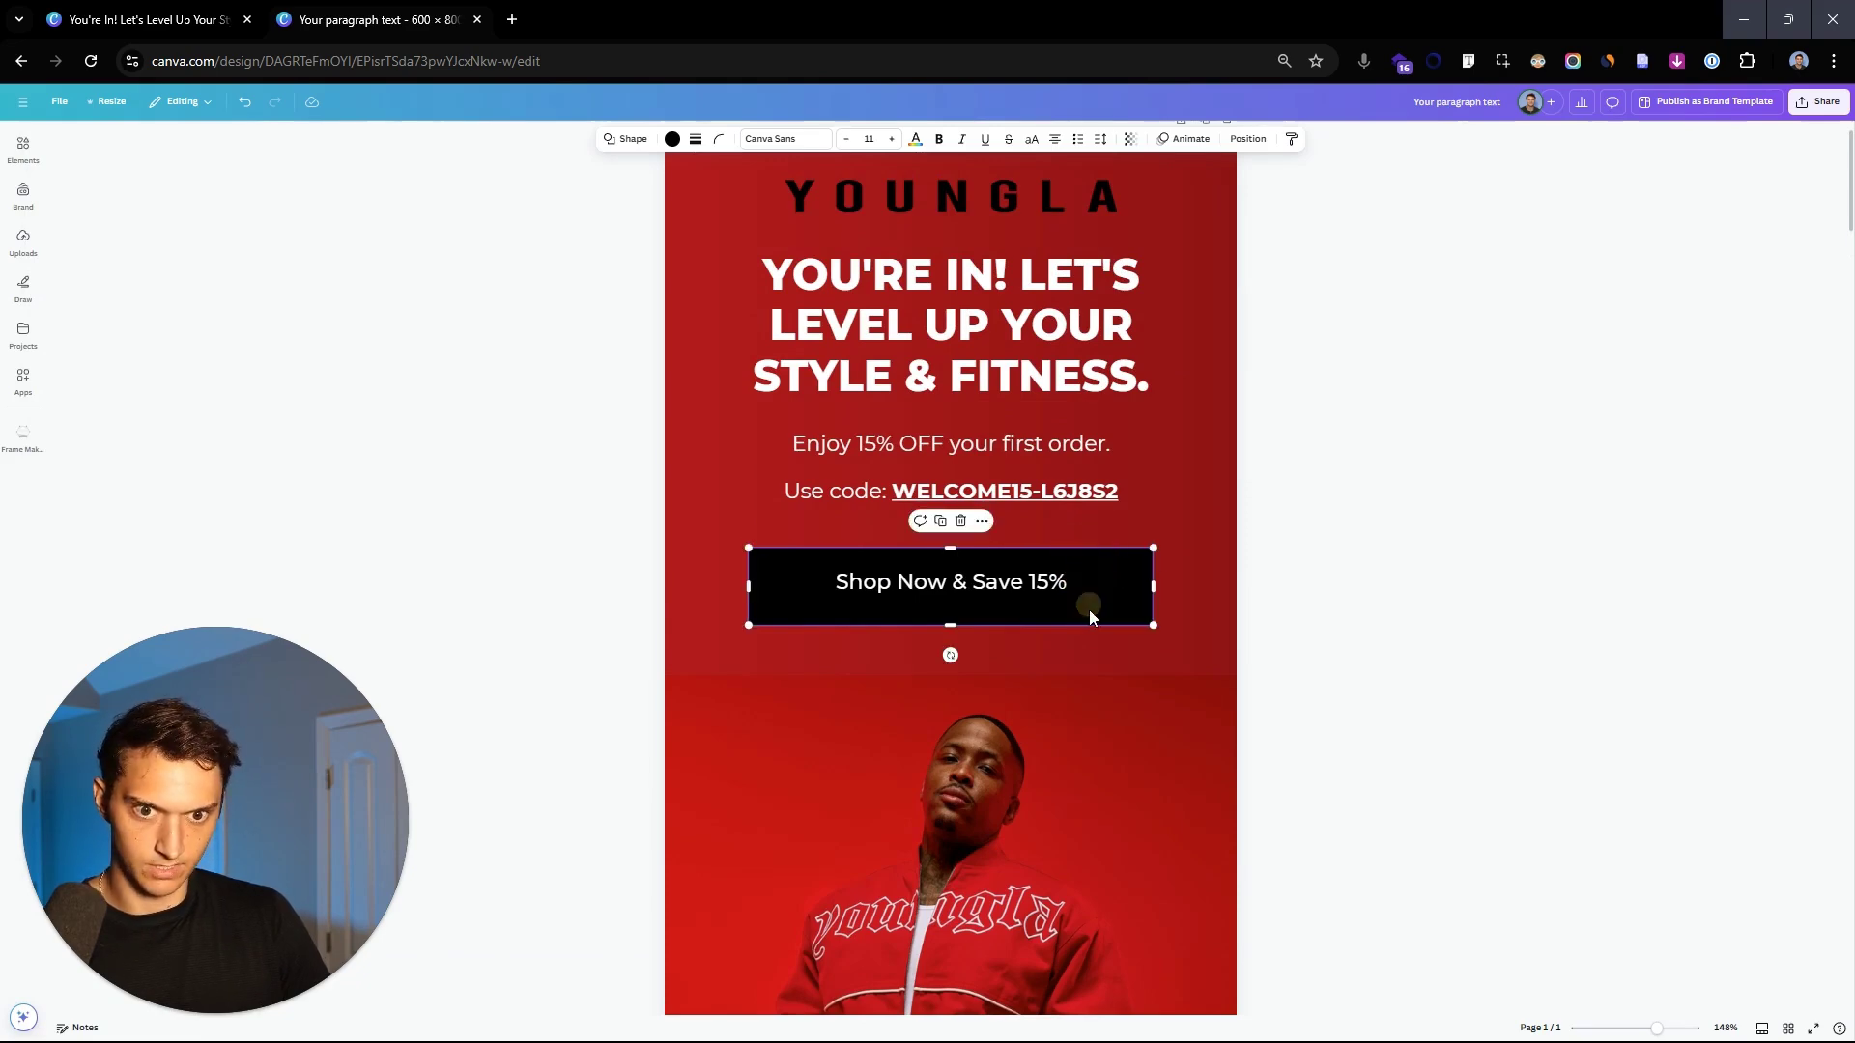
left_click_drag(1087, 619, 1097, 567)
Step: Make the button text all capitals and select the bar and text together as one button
left_click(1012, 584)
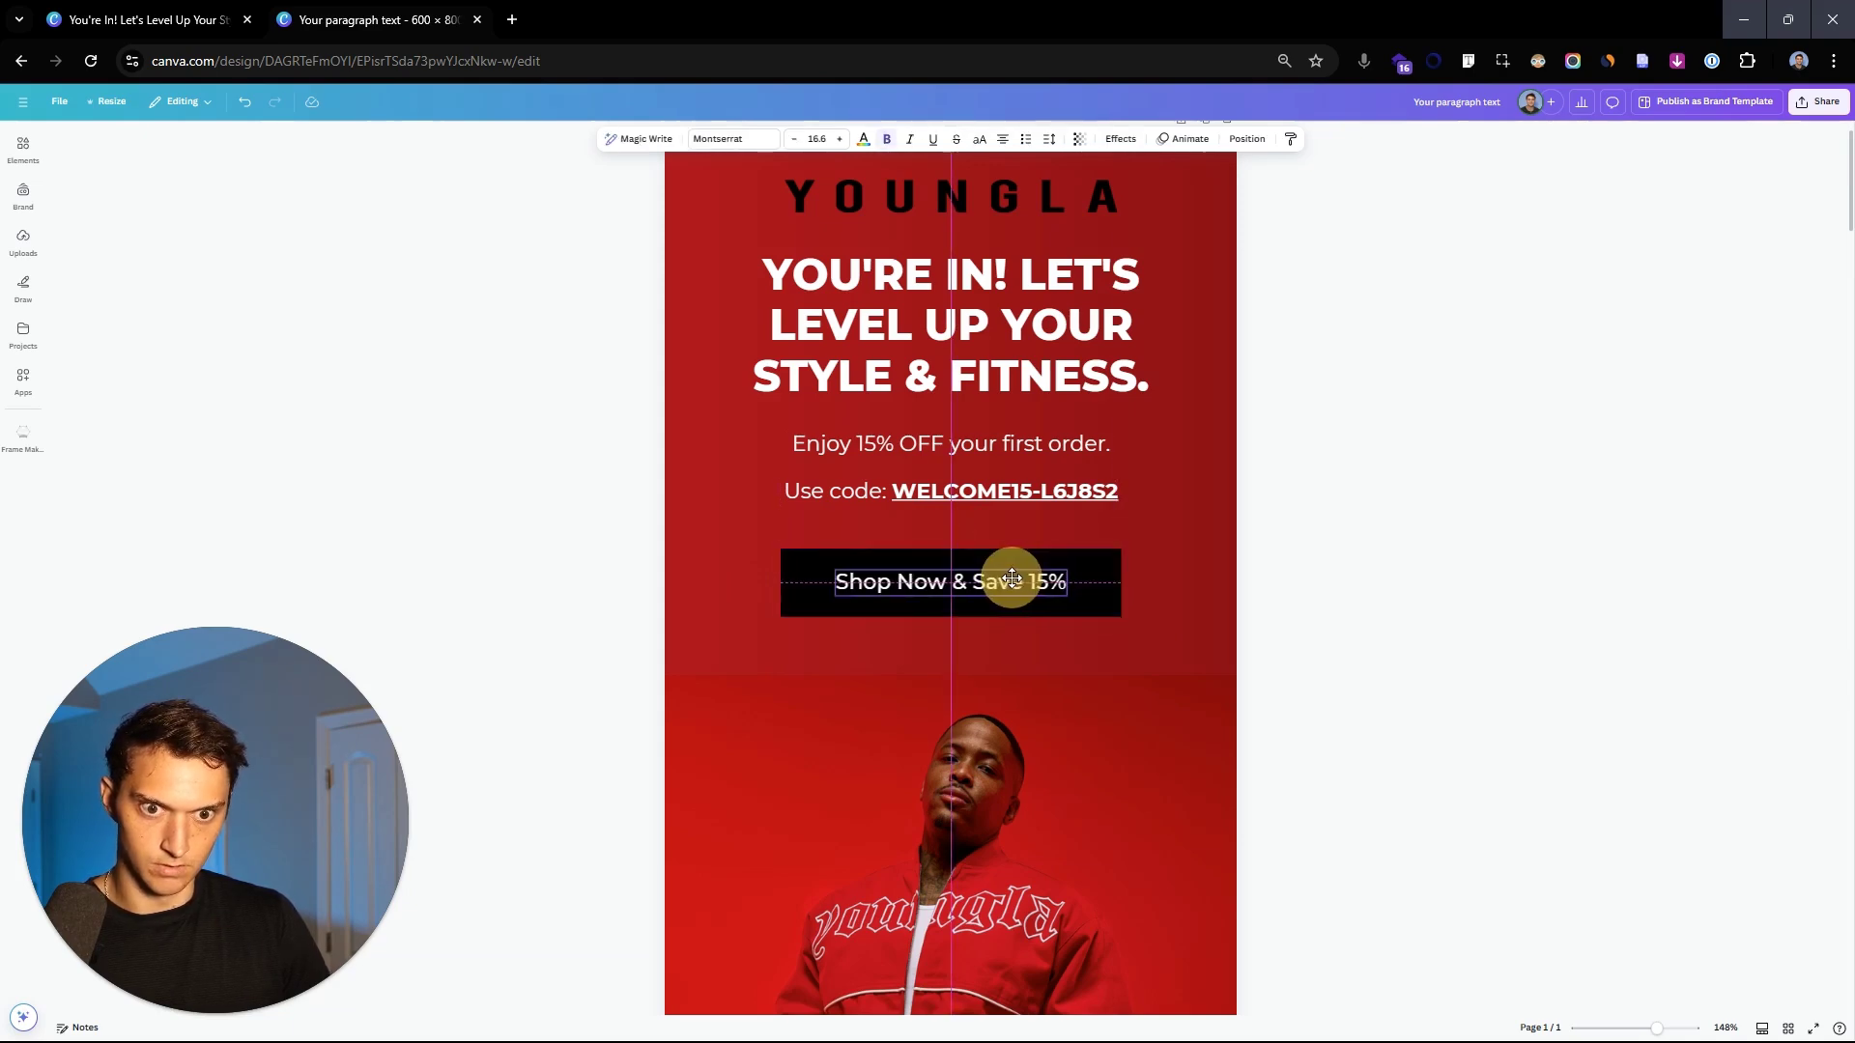
left_click(1440, 551)
scroll(1462, 531, "down", 5)
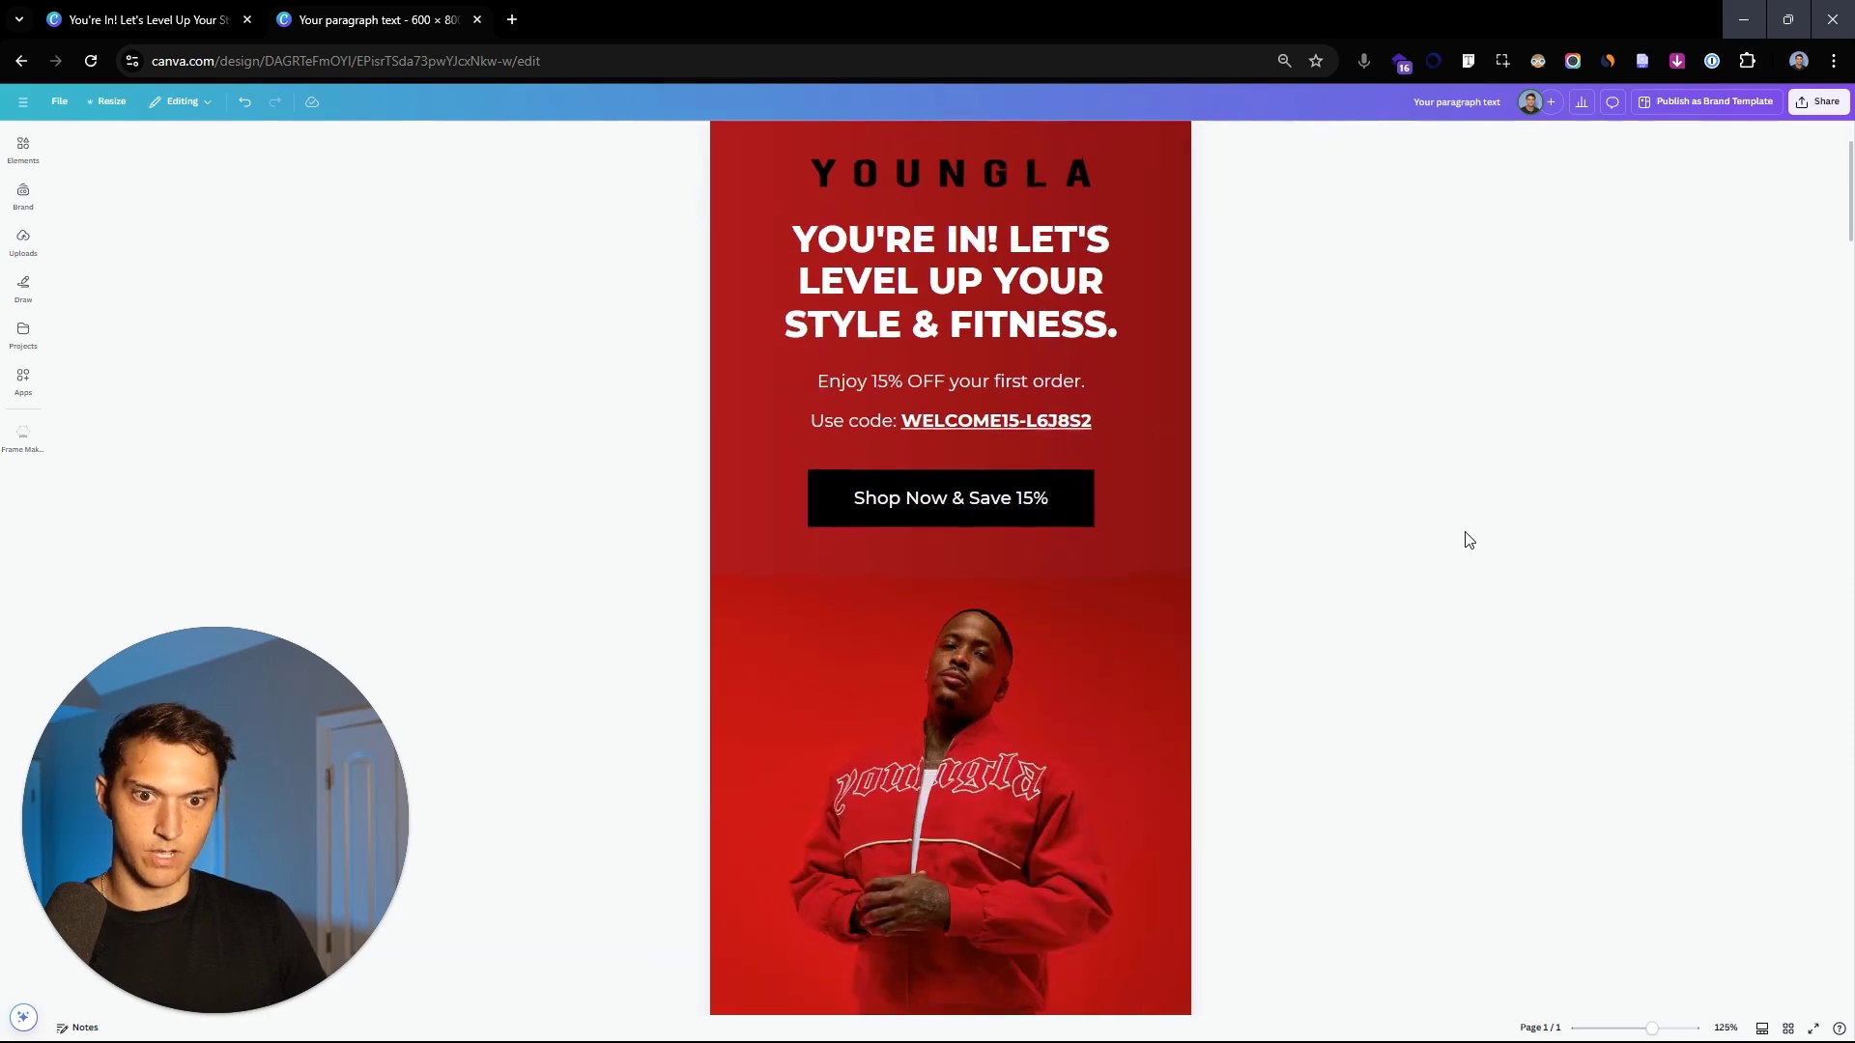
left_click(948, 458)
left_click(981, 142)
left_click(1372, 387)
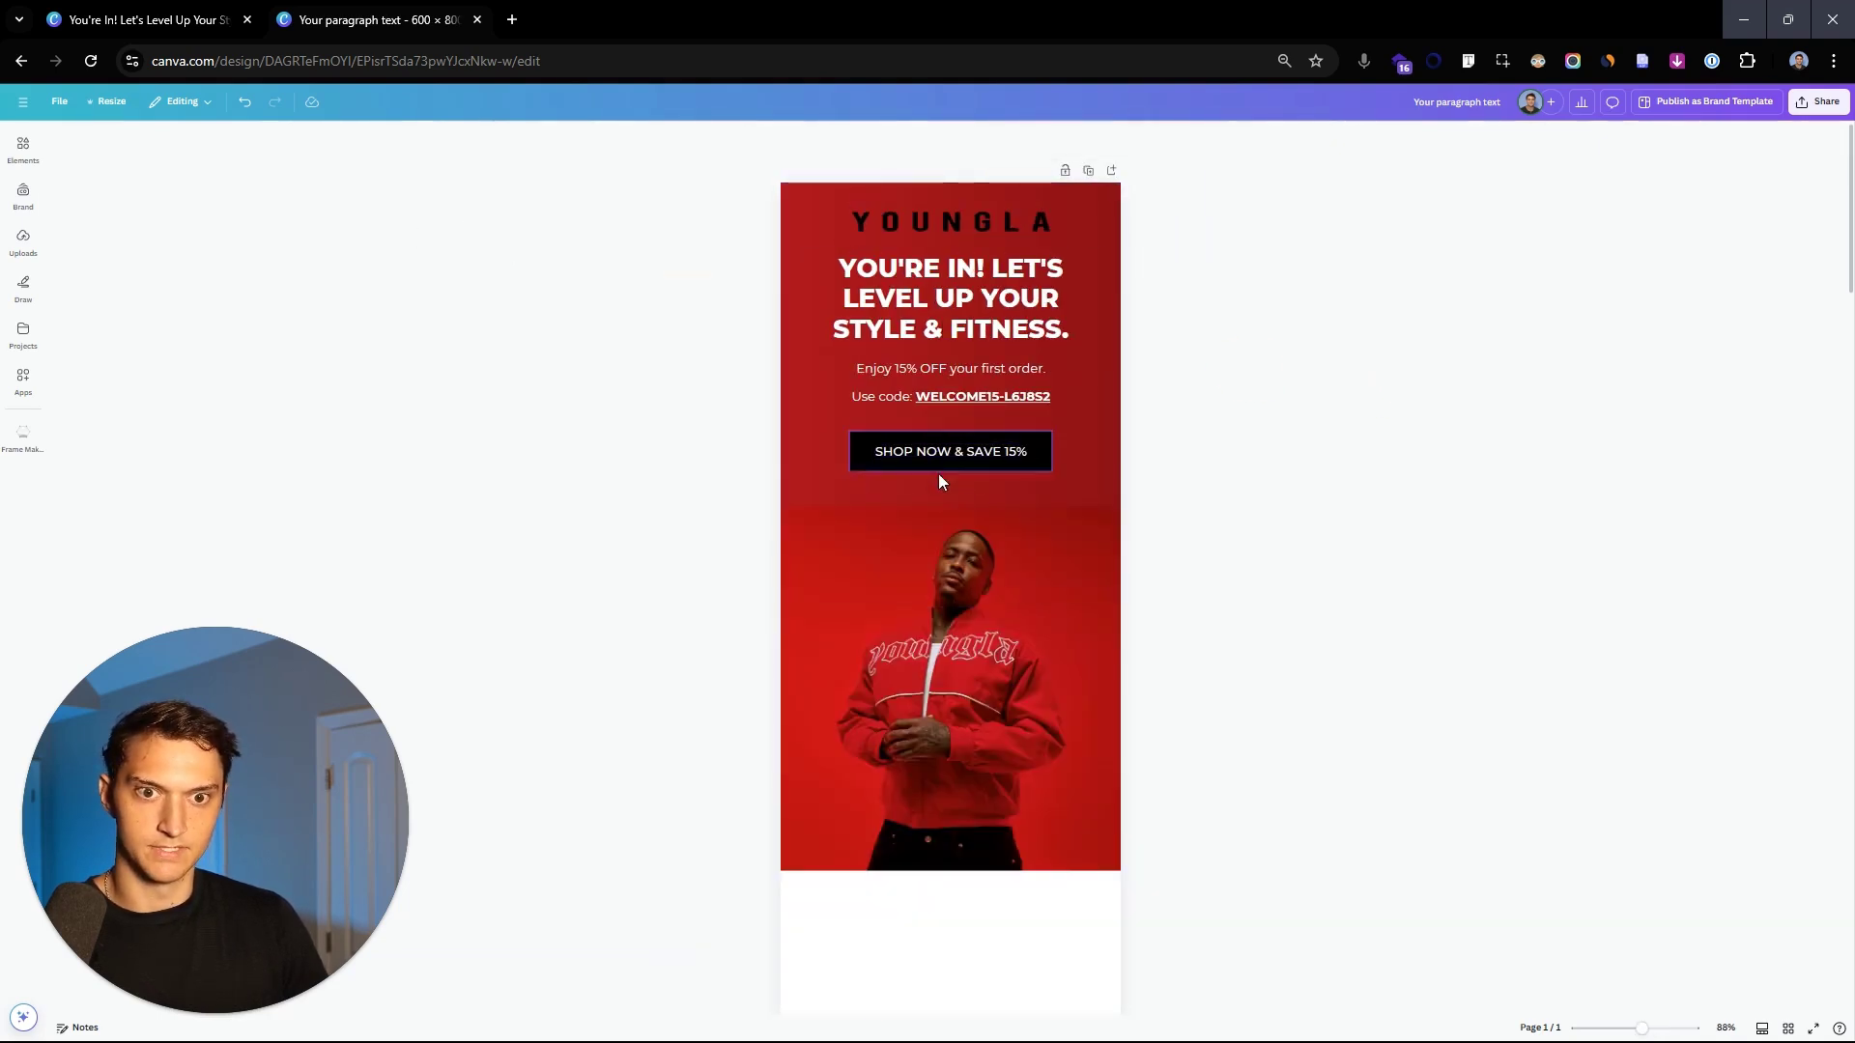
left_click(873, 450)
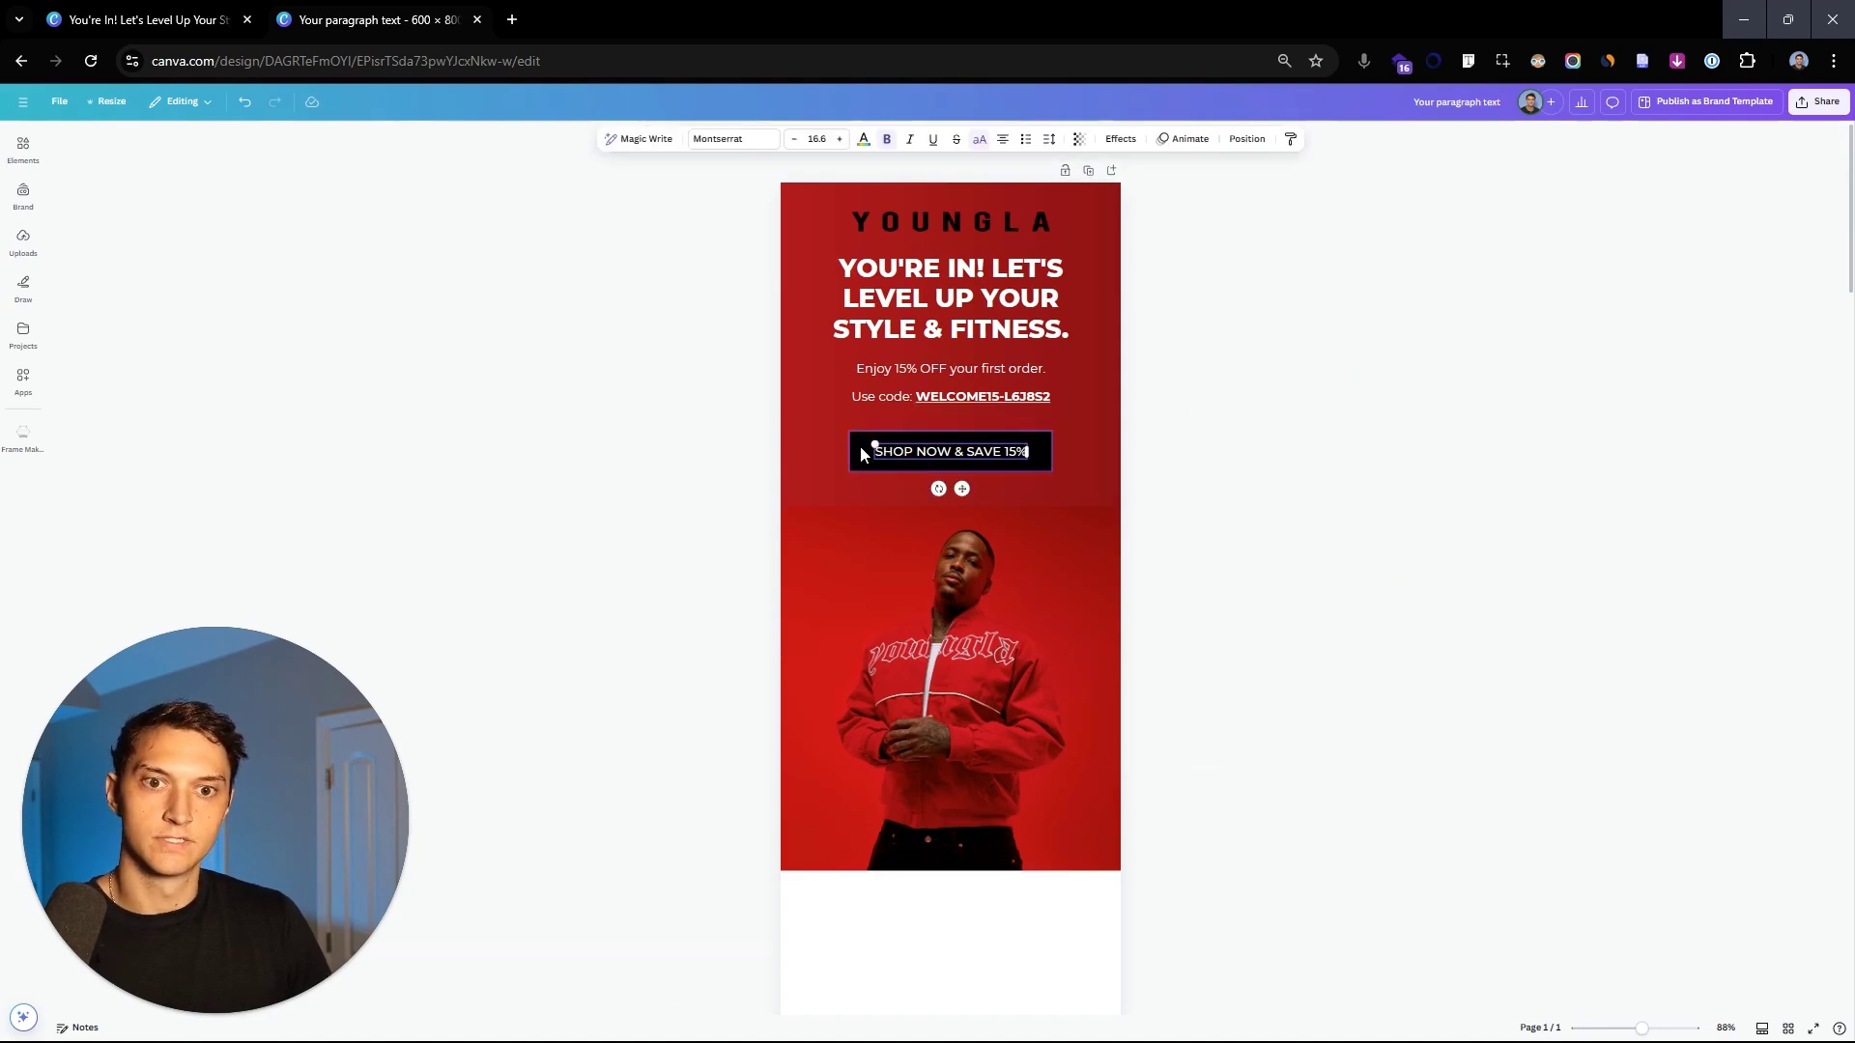
left_click(861, 450)
left_click(1217, 466)
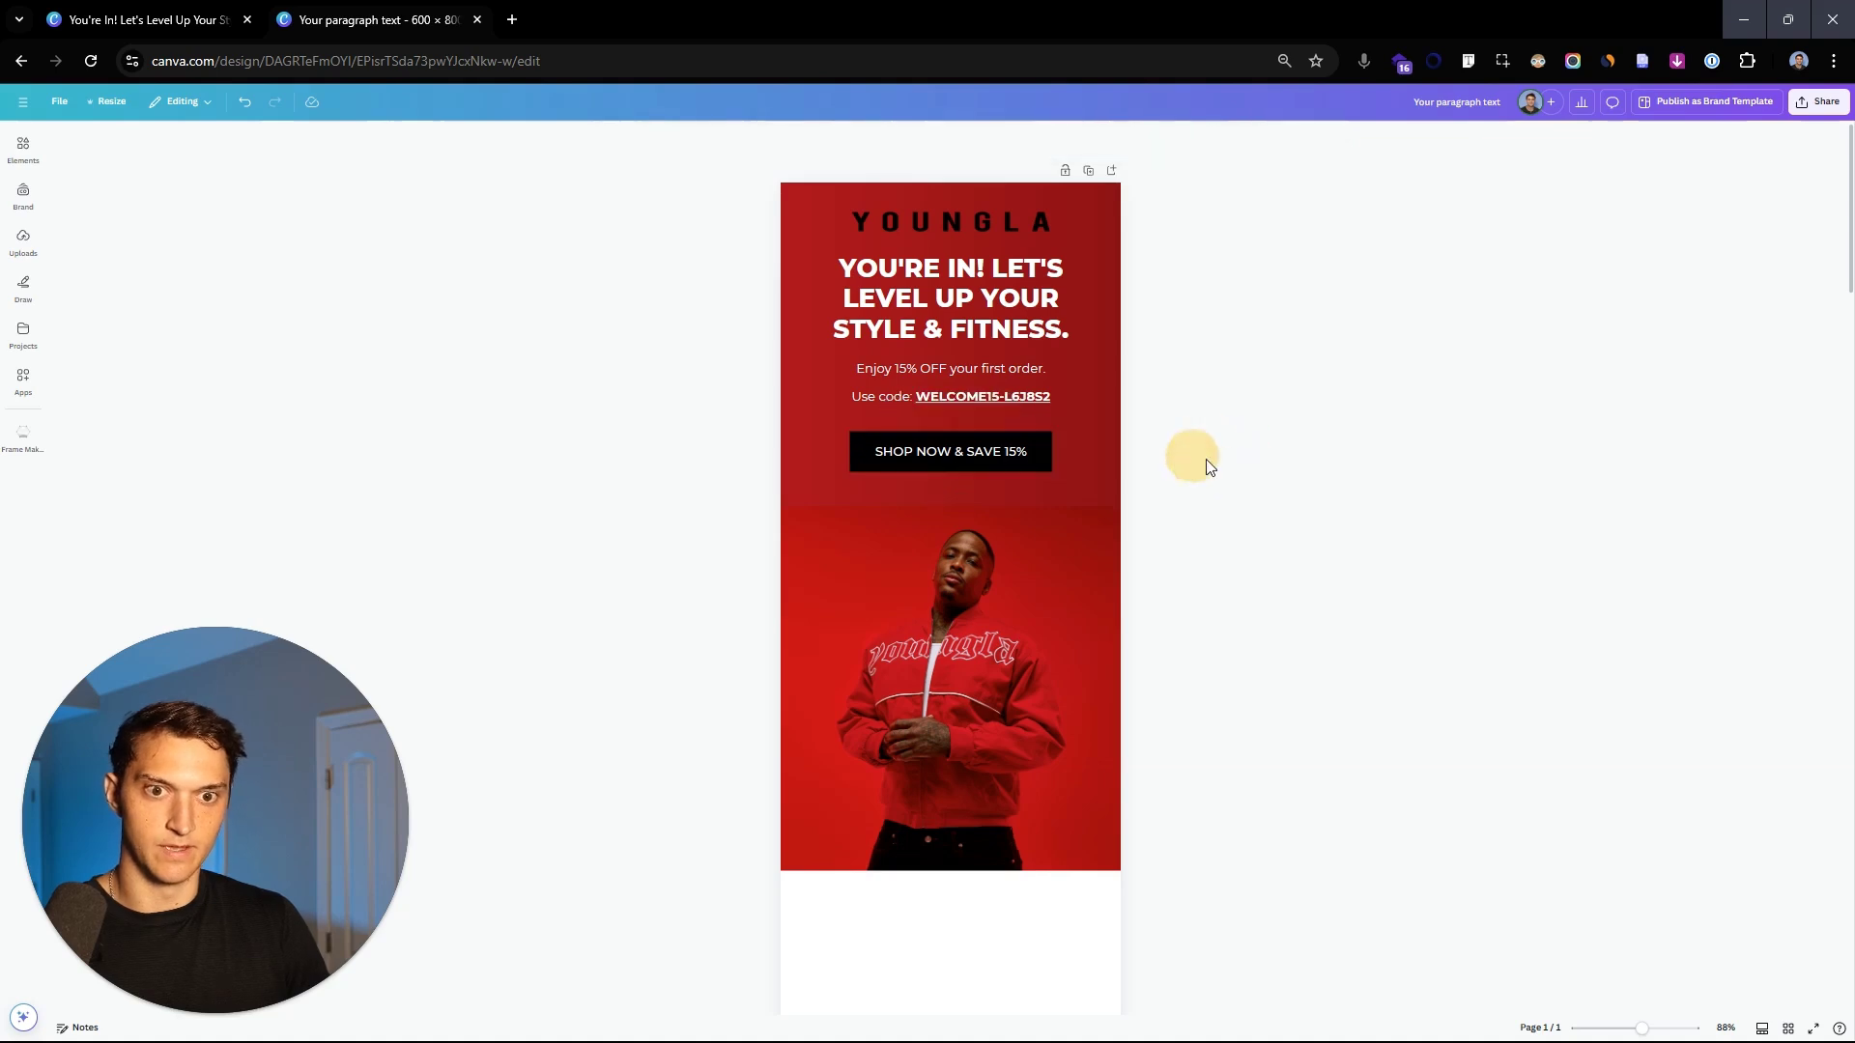
left_click(1069, 456)
scroll(1091, 454, "up", 3)
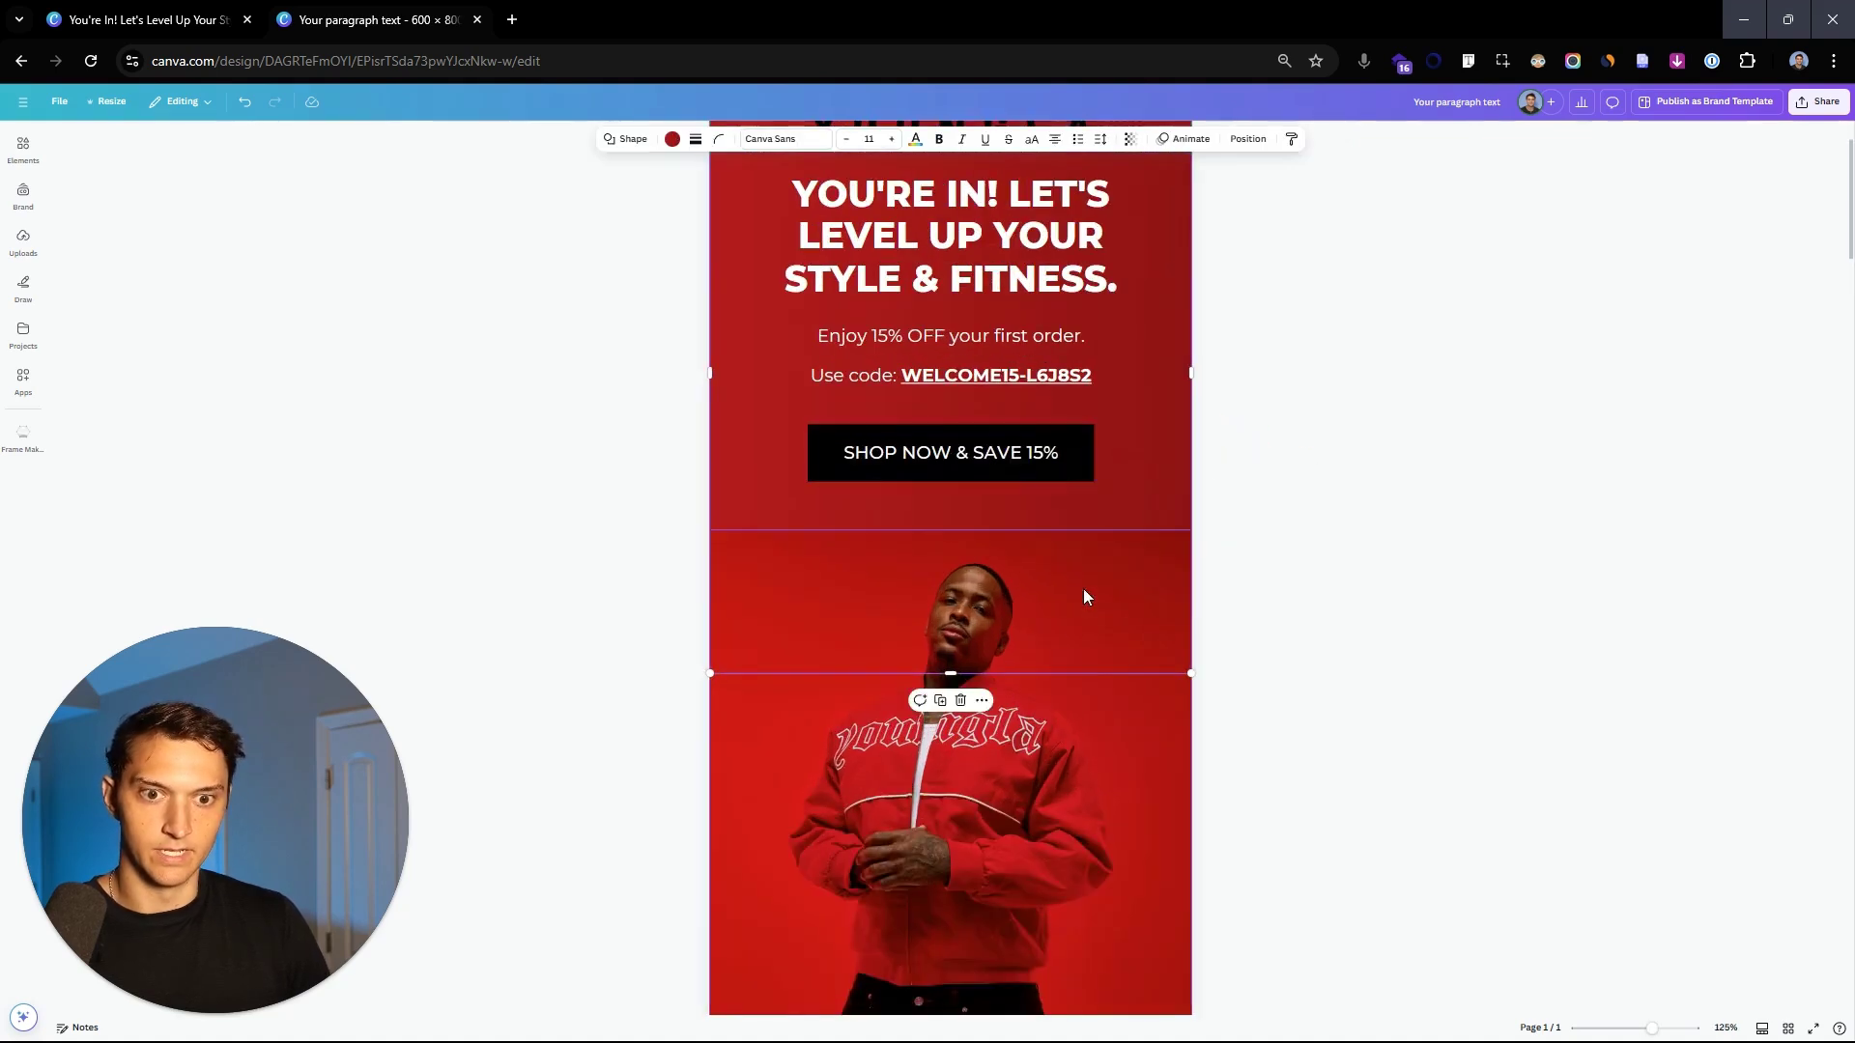
left_click_drag(984, 749, 1068, 663)
left_click(1254, 654)
scroll(1346, 386, "down", 3)
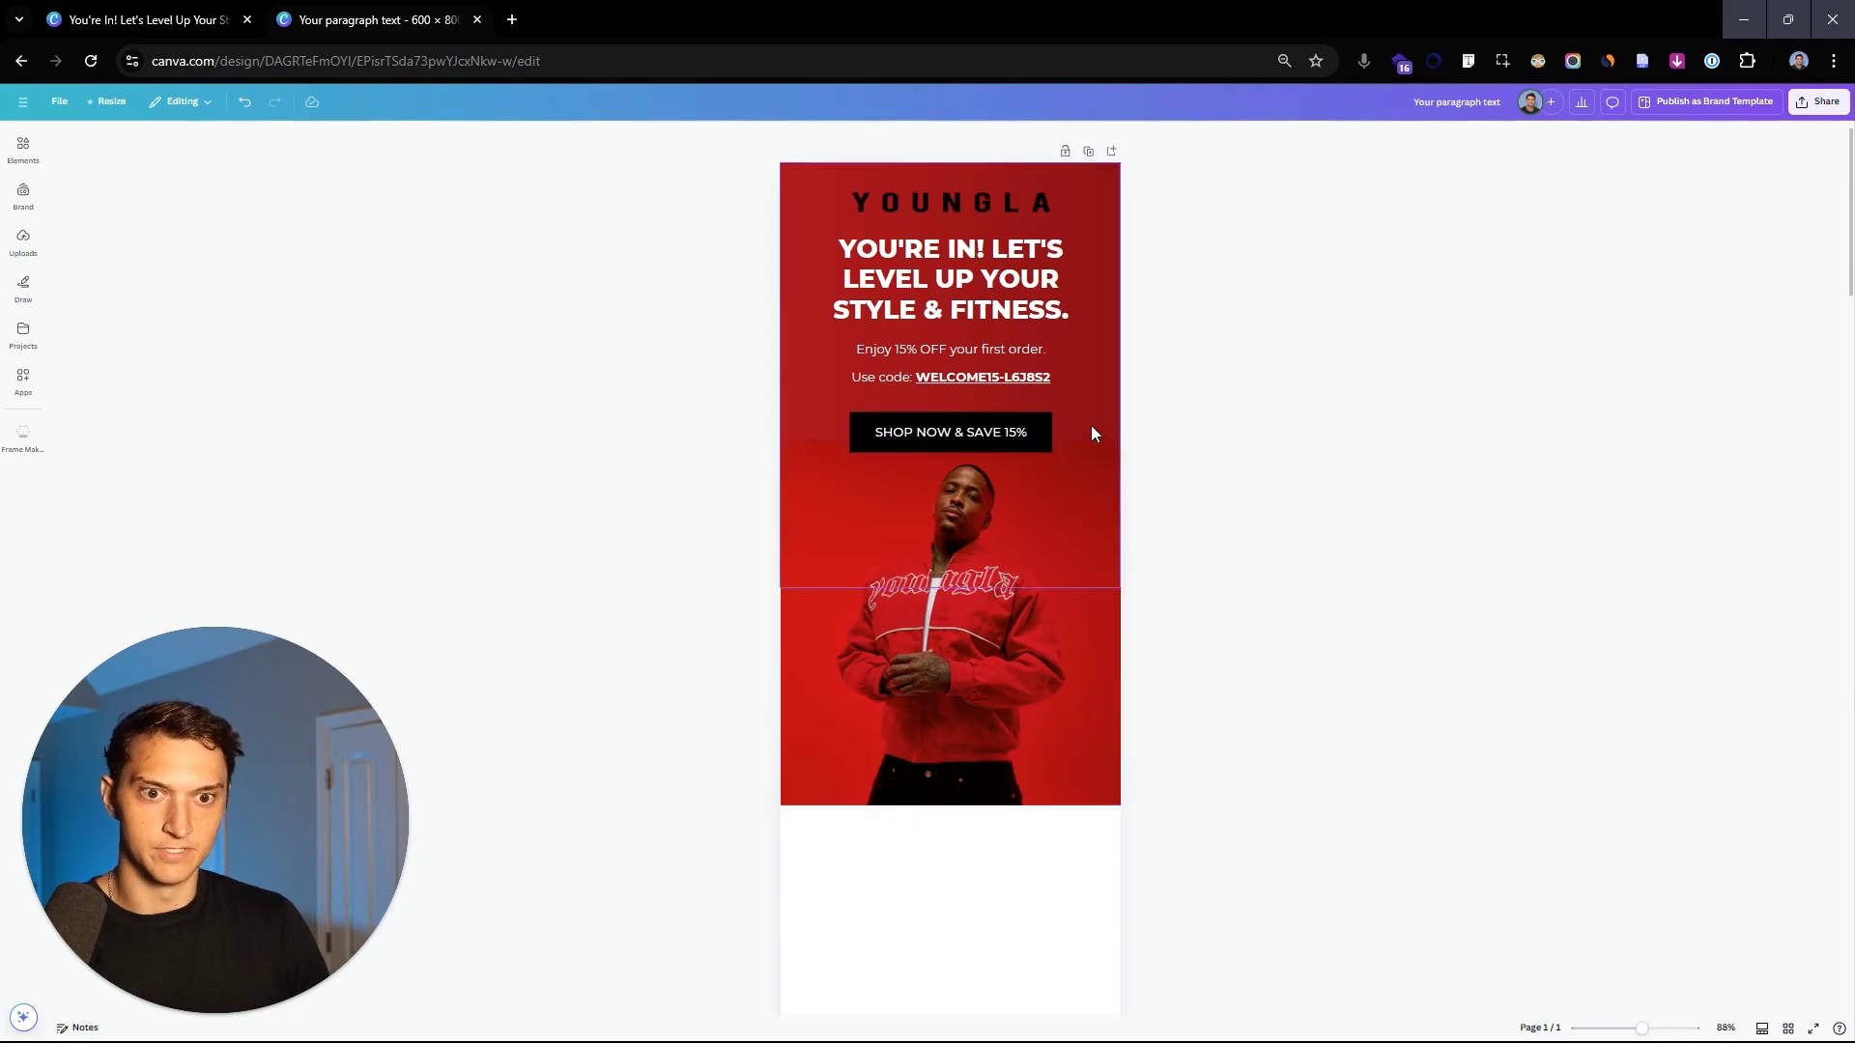
scroll(862, 421, "up", 6)
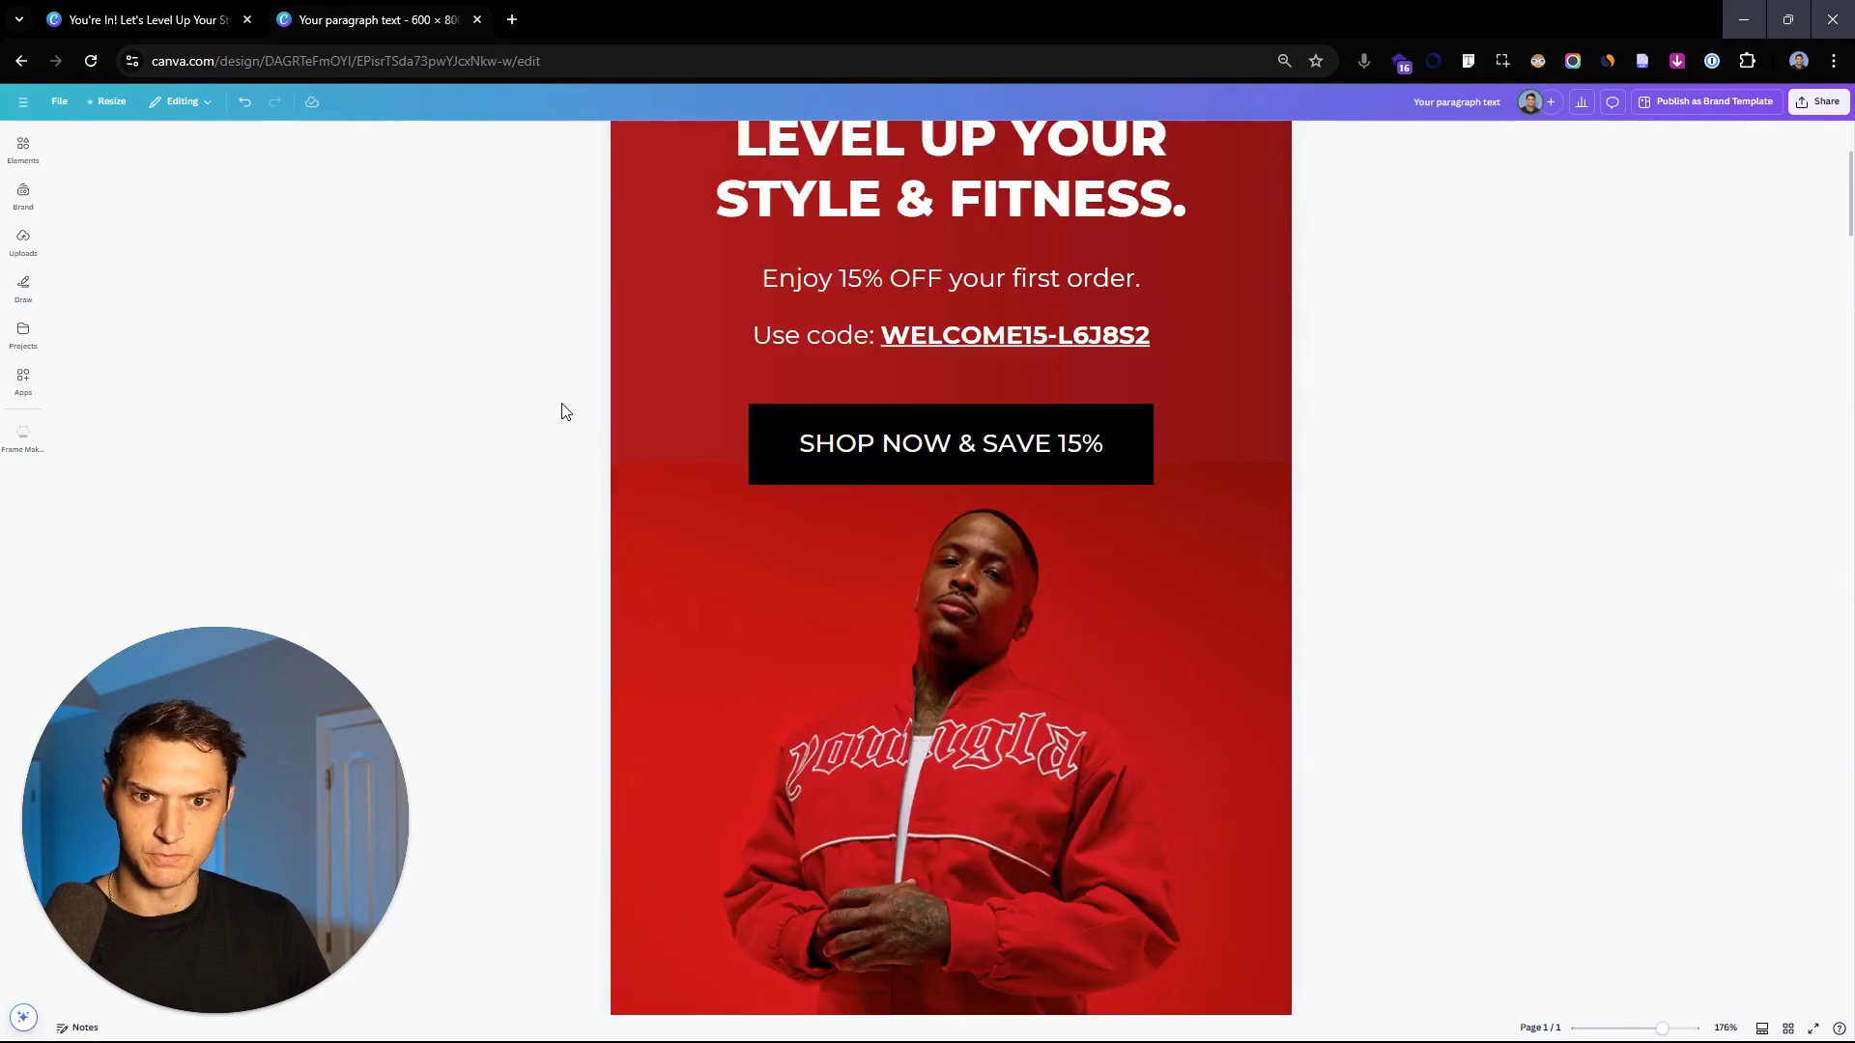
scroll(563, 410, "down", 6)
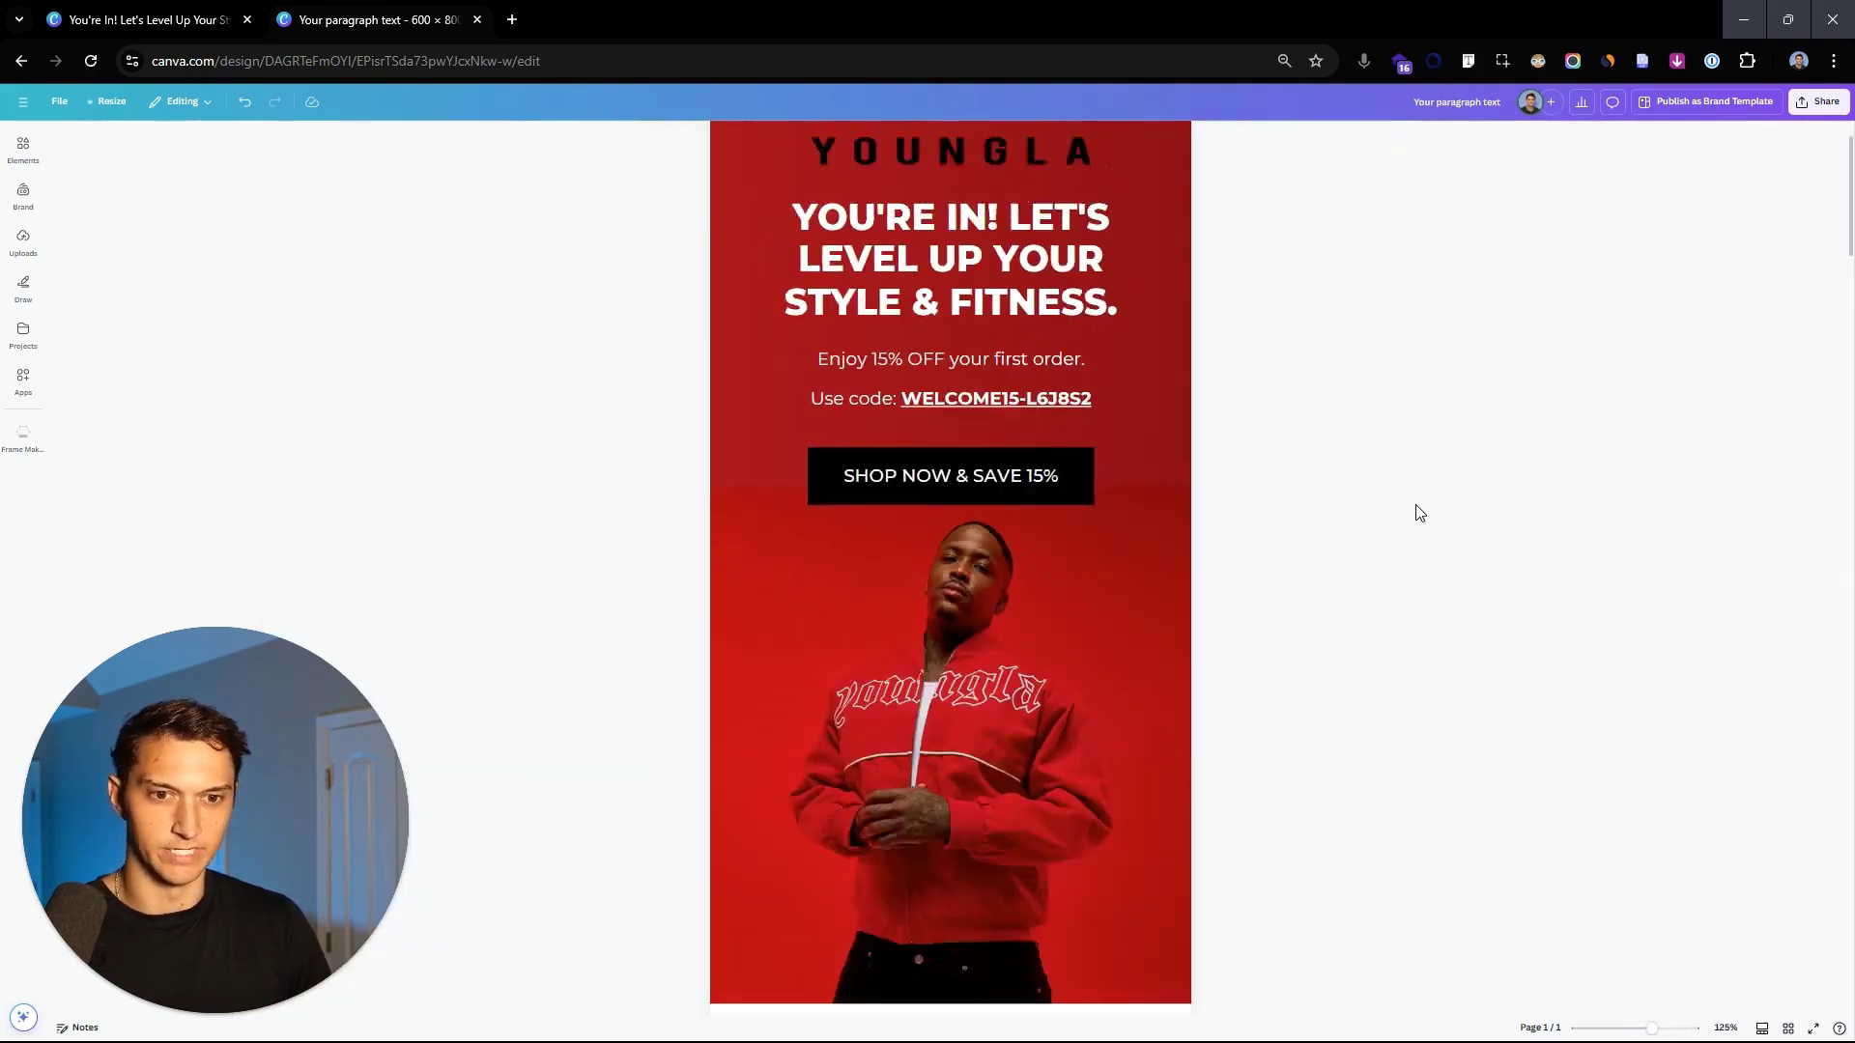
scroll(1102, 580, "down", 1)
left_click(1290, 530)
scroll(1277, 481, "down", 1)
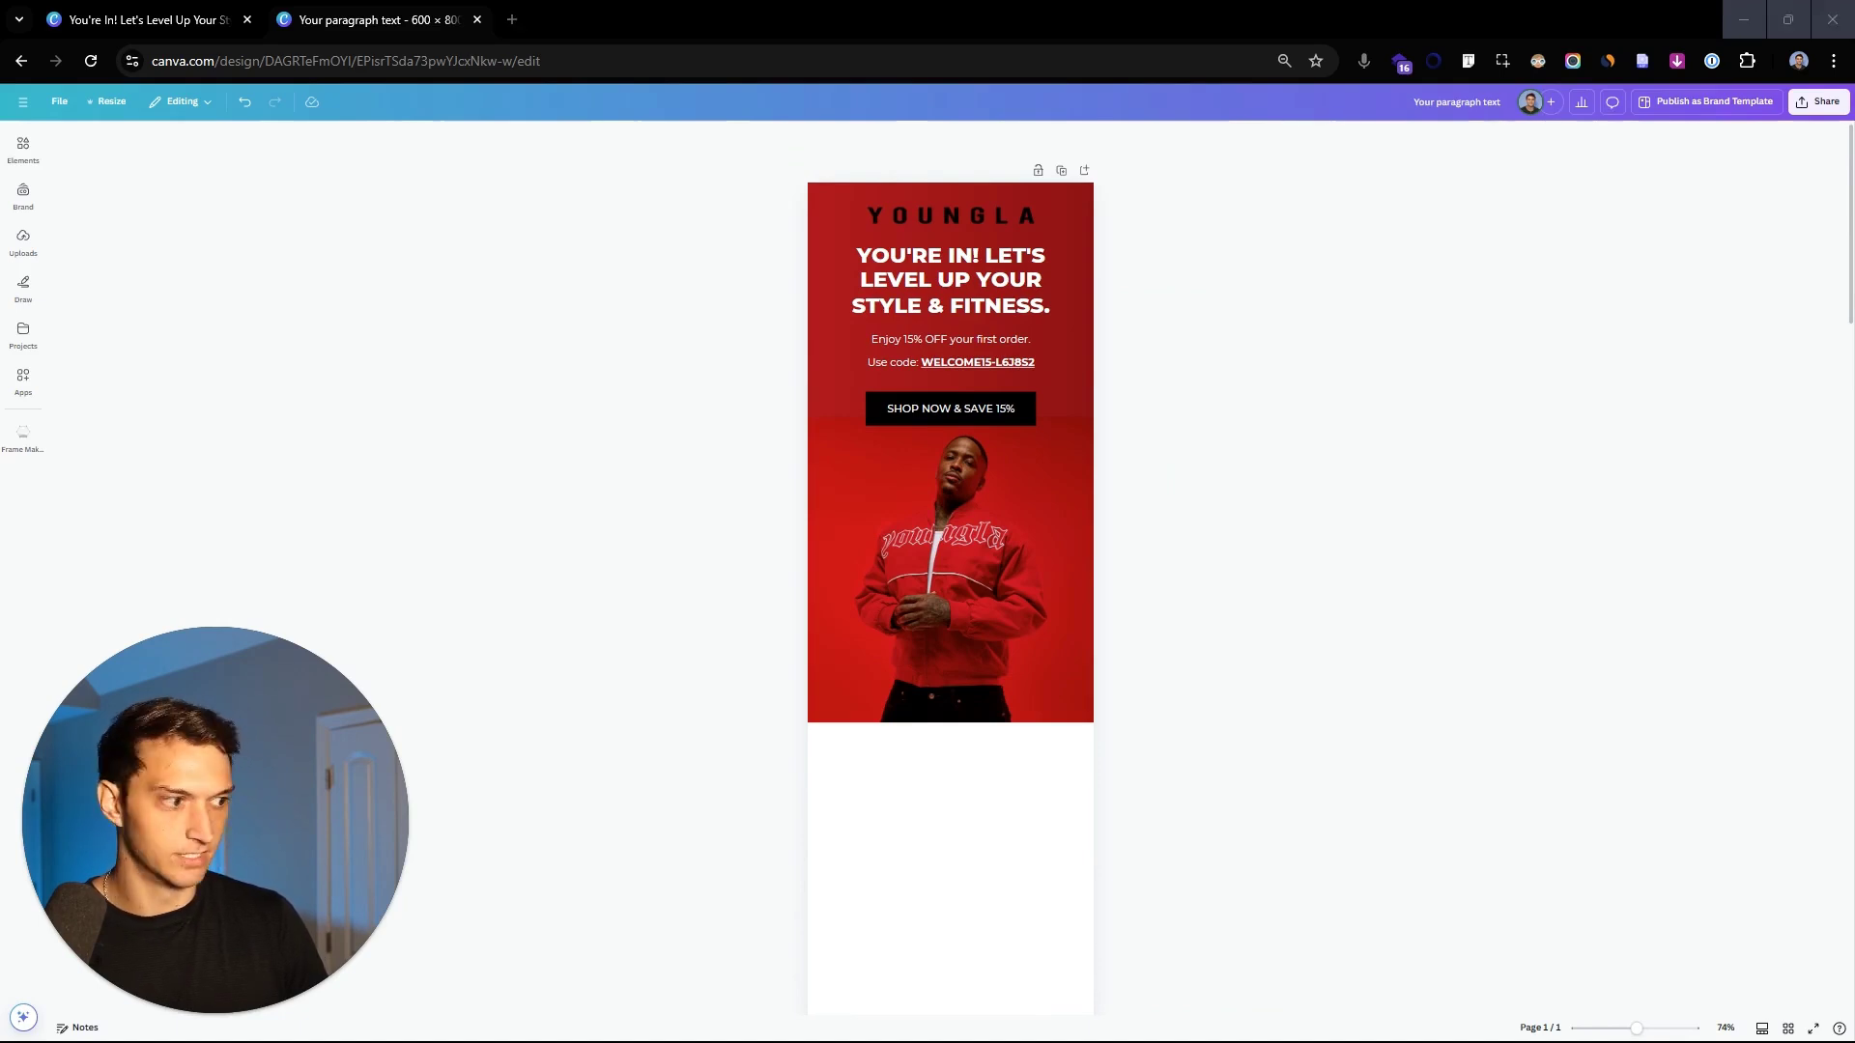
Step: Paste the white slanted shape, move it over the photo's bottom and enlarge it
key("ctrl+v")
left_click_drag(962, 324, 980, 503)
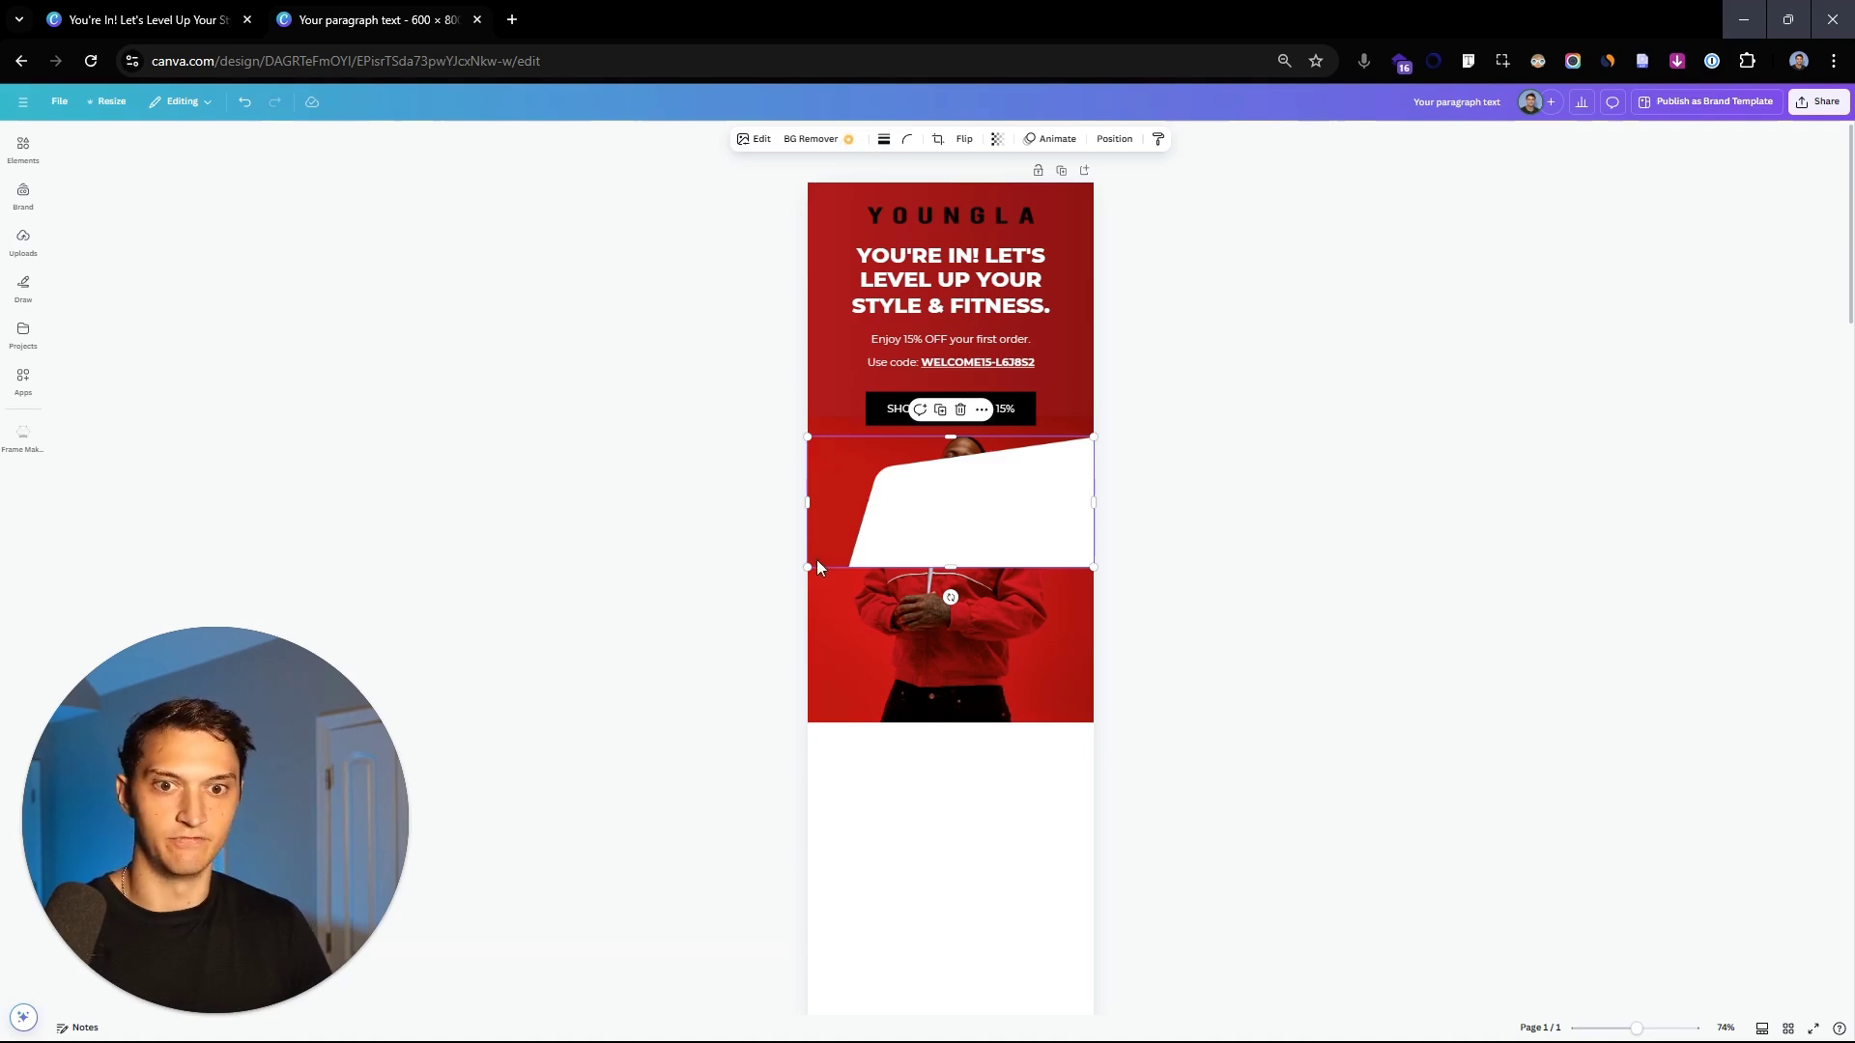
left_click_drag(1039, 480, 991, 668)
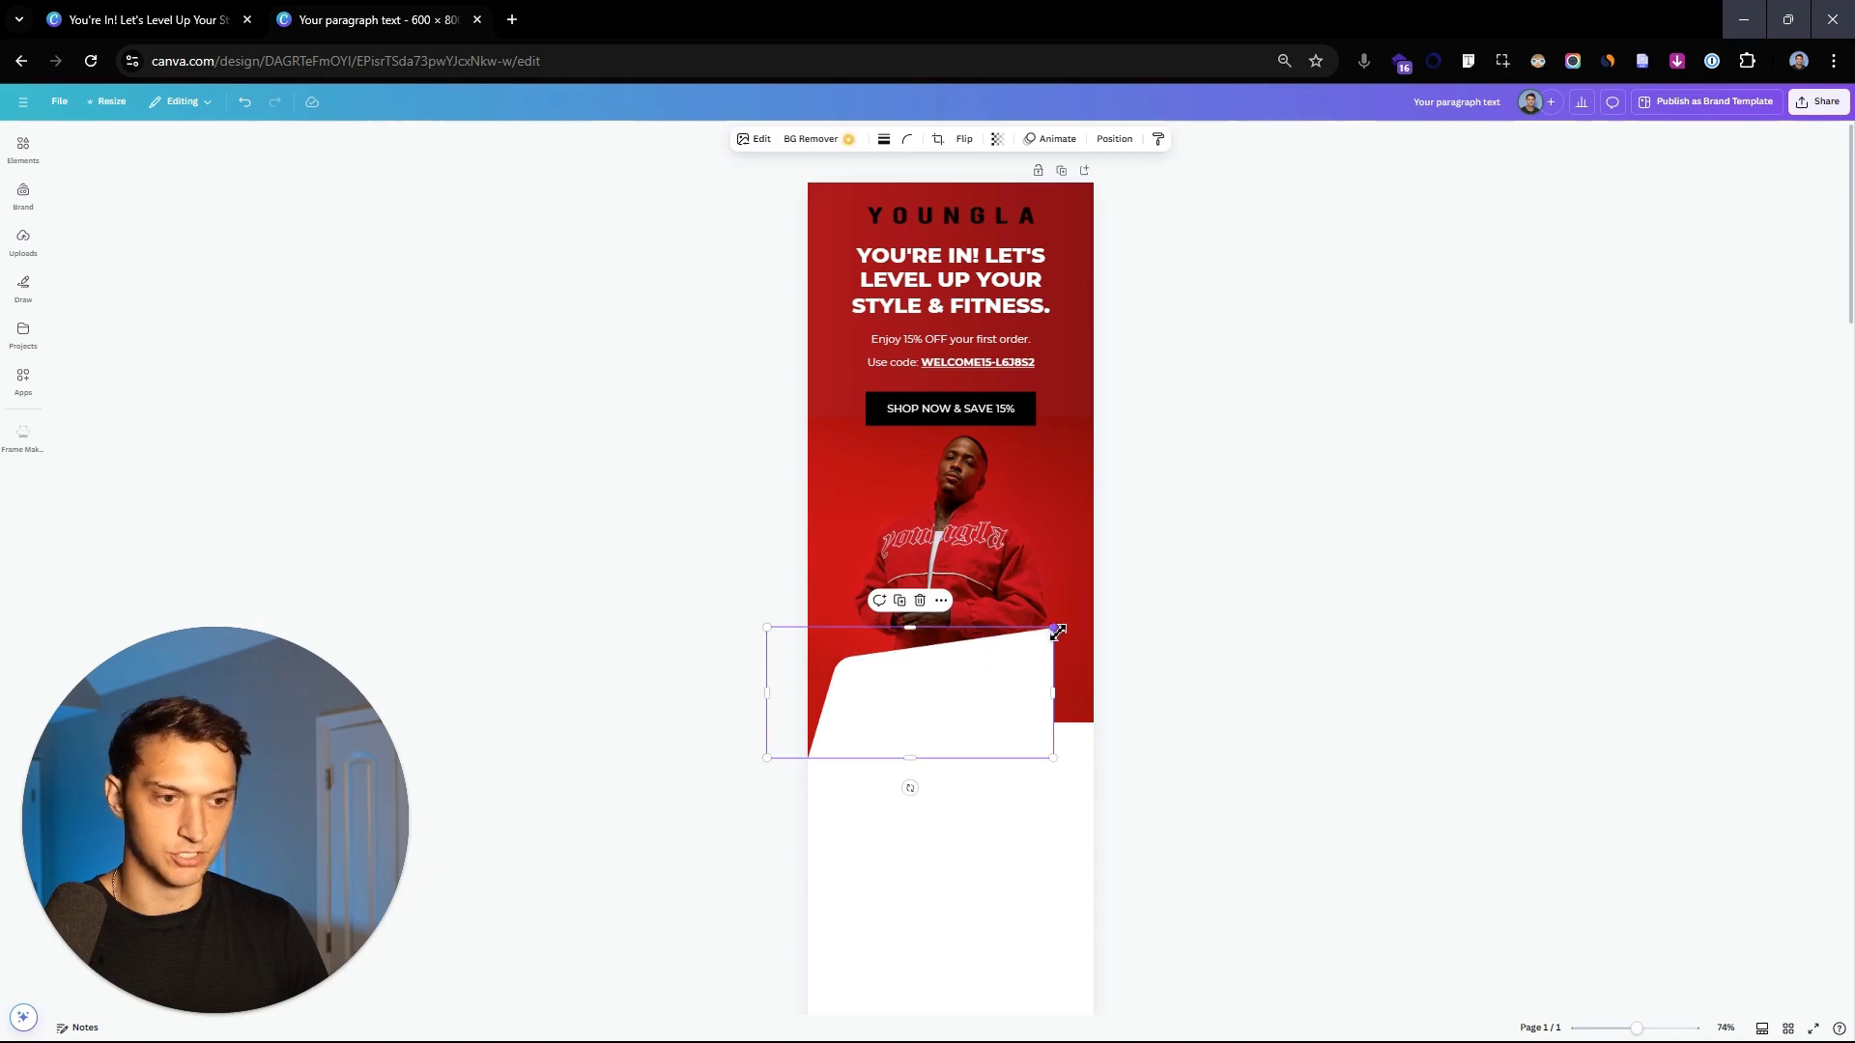
left_click_drag(1057, 632, 1074, 707)
left_click(1122, 725)
Step: Realign the white shape over the photo's bottom and place the brand paragraph on it
left_click(1083, 699)
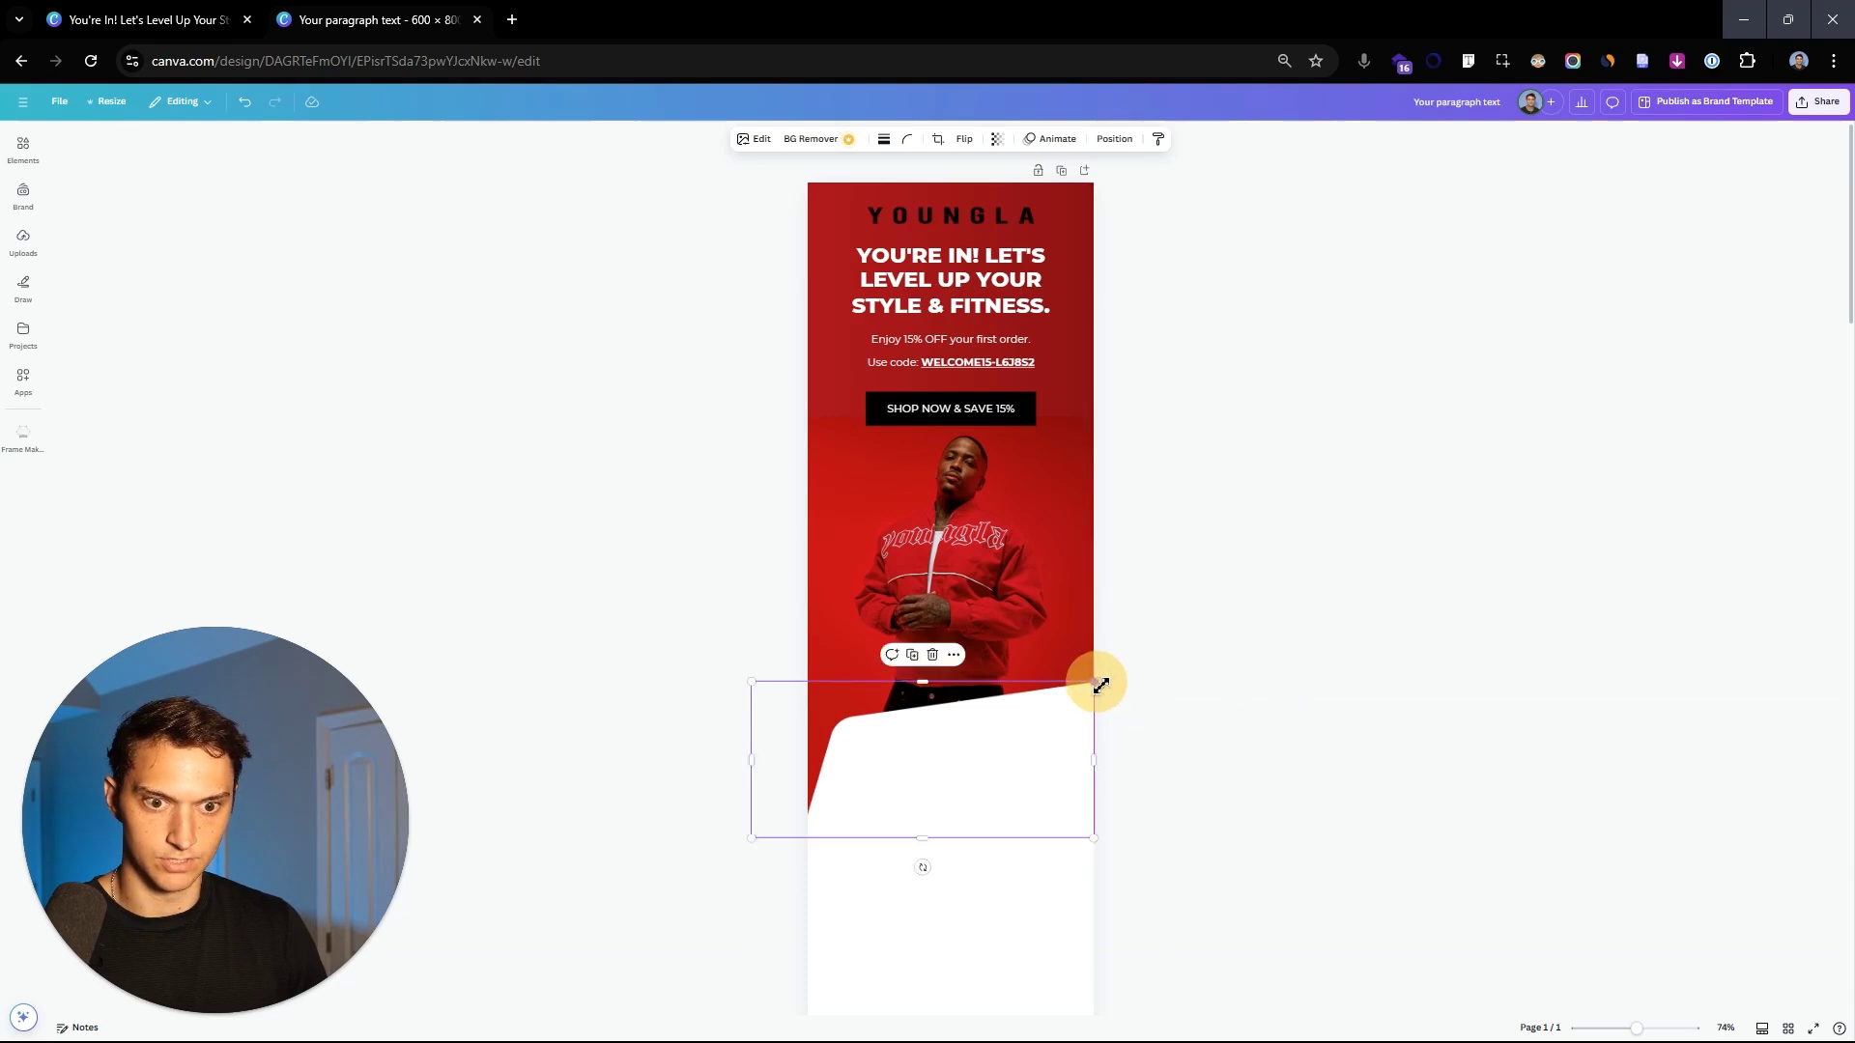
left_click(1205, 741)
scroll(1205, 741, "down", 2)
mouse_move(1072, 652)
left_mouse_down()
mouse_move(1002, 716)
mouse_move(1313, 878)
mouse_move(1018, 704)
mouse_move(1076, 634)
mouse_move(1048, 625)
mouse_move(1044, 651)
left_mouse_up()
left_click(1262, 657)
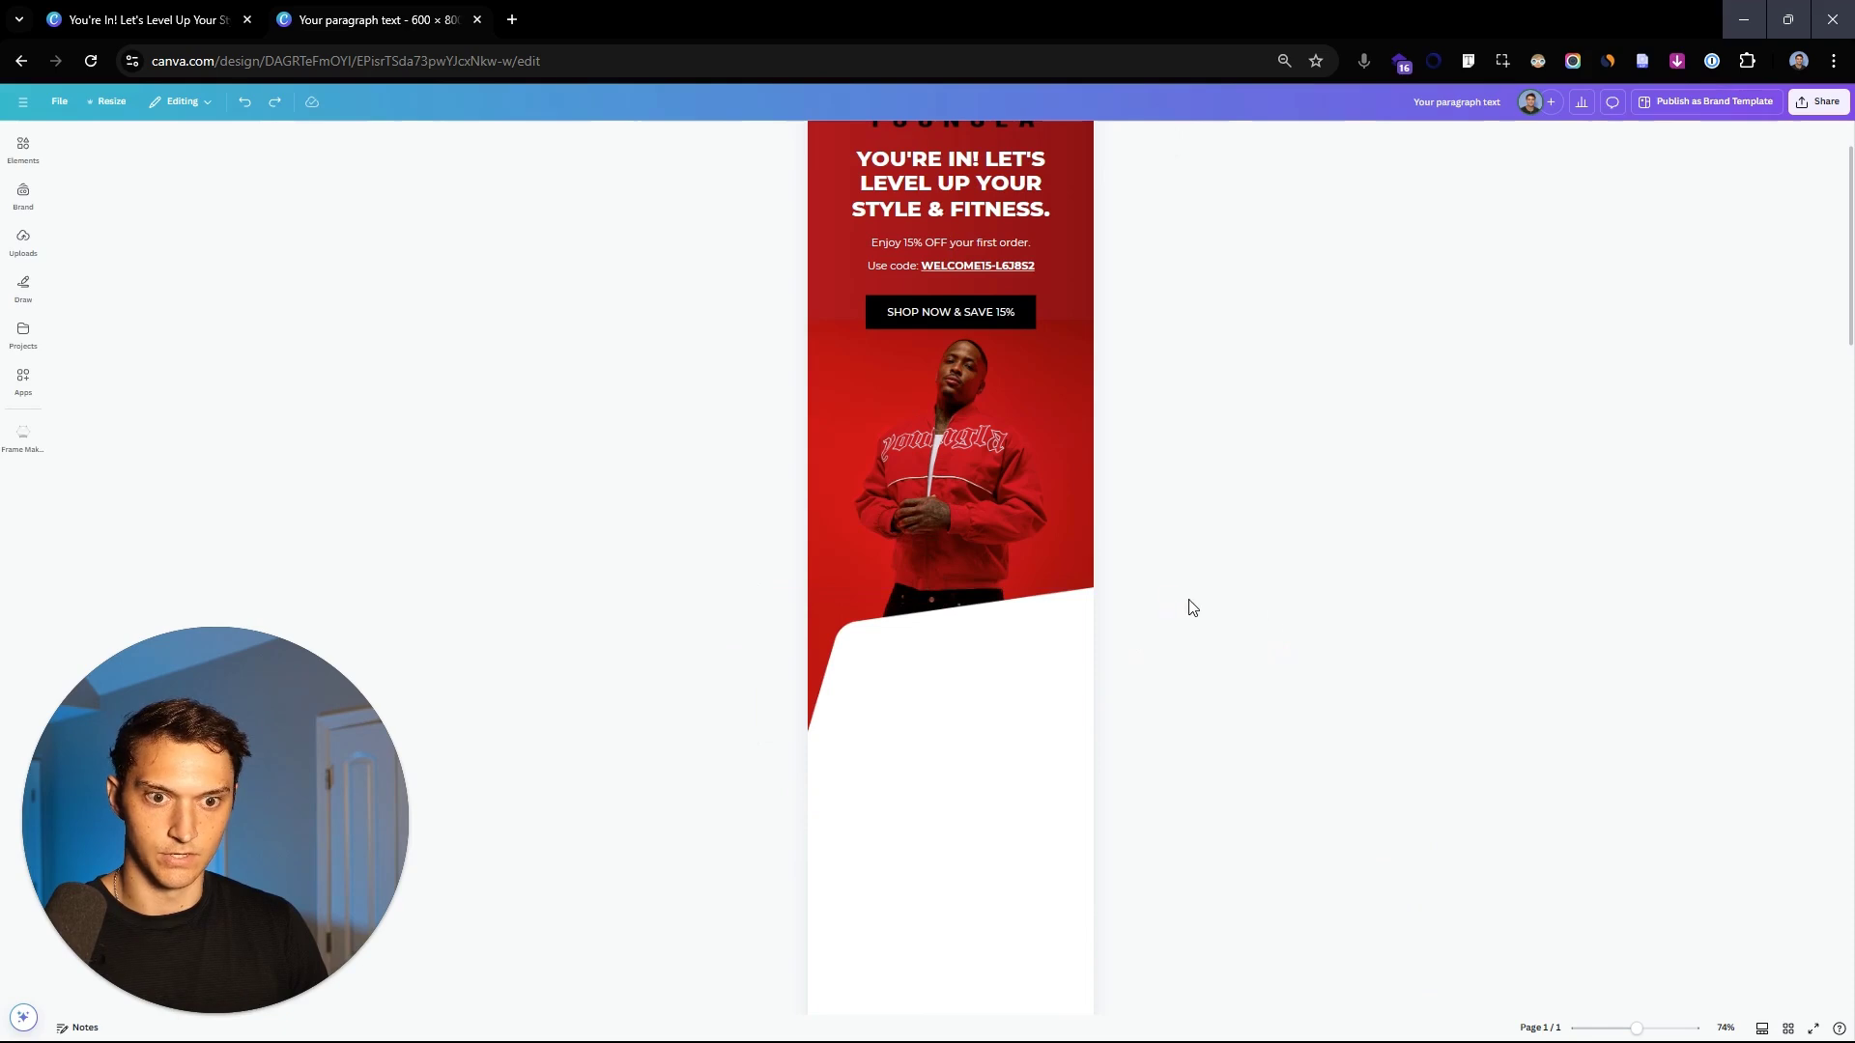
scroll(1054, 552, "down", 1)
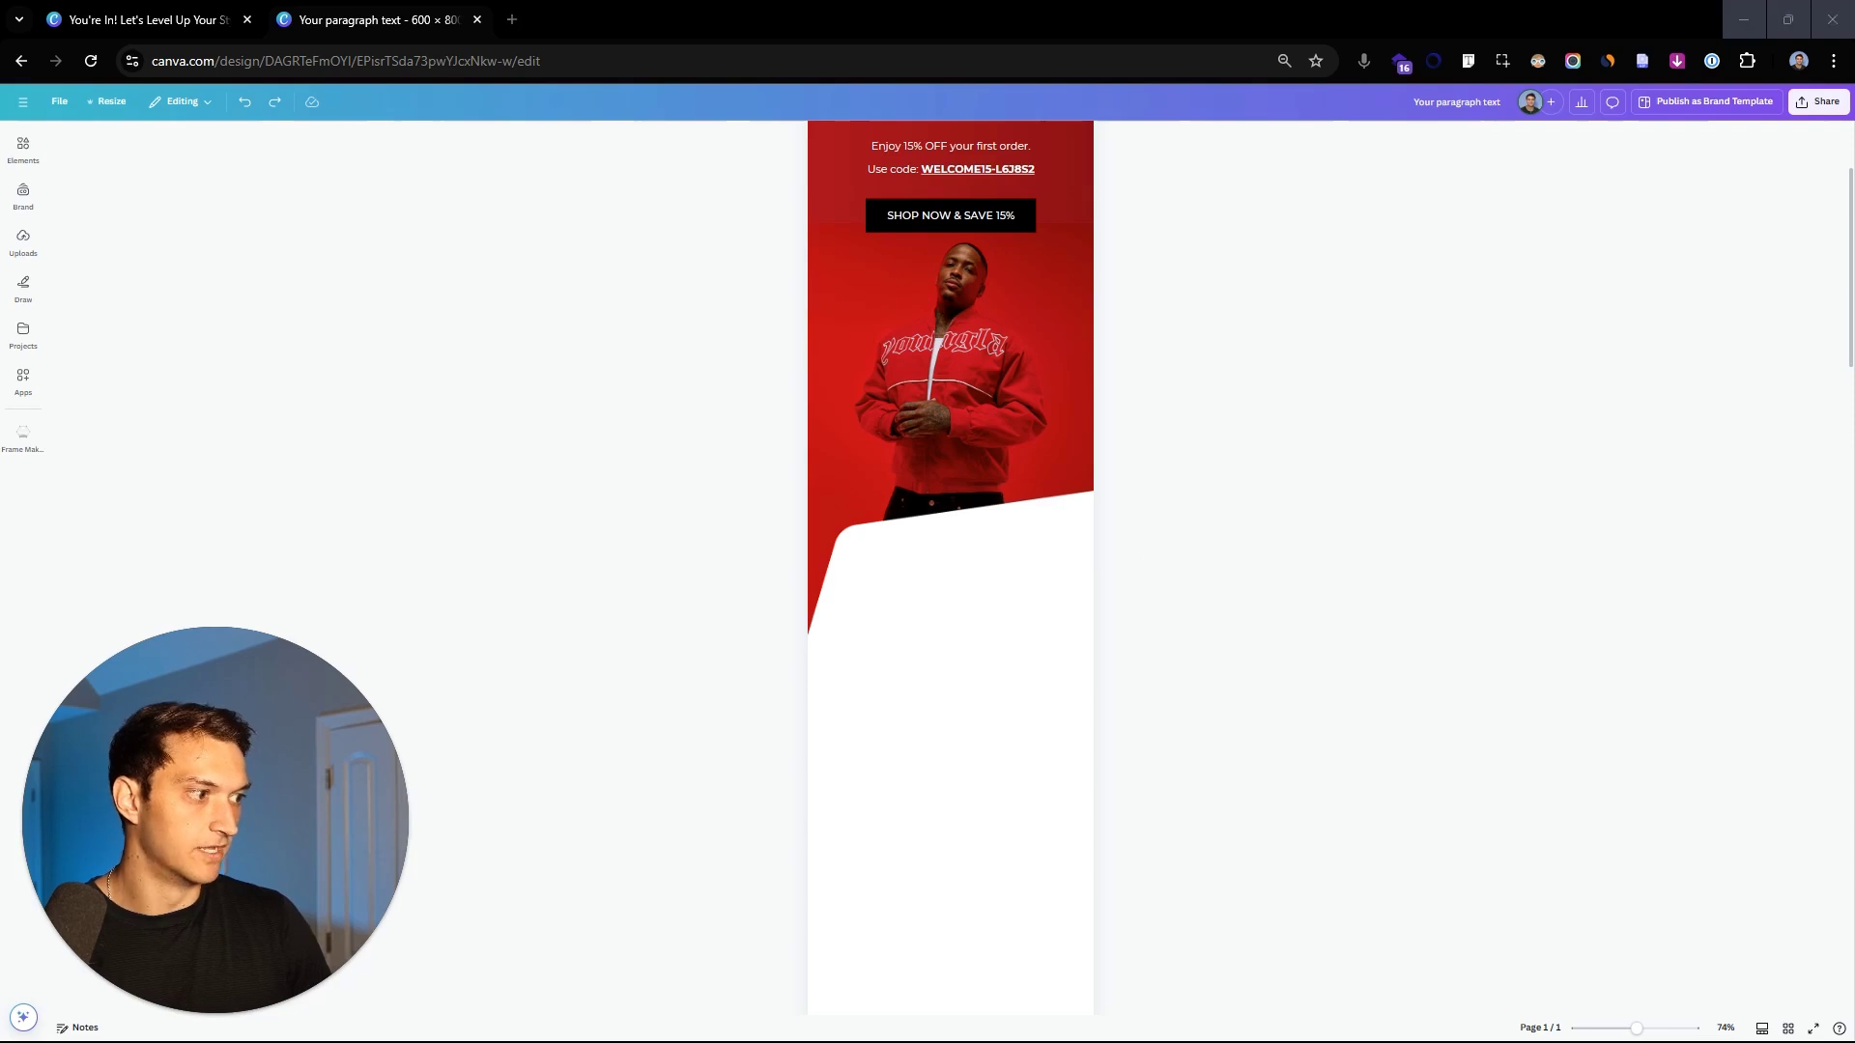
left_click_drag(1014, 667, 1009, 584)
Step: Center the brand paragraph horizontally on the page
scroll(1392, 600, "up", 3)
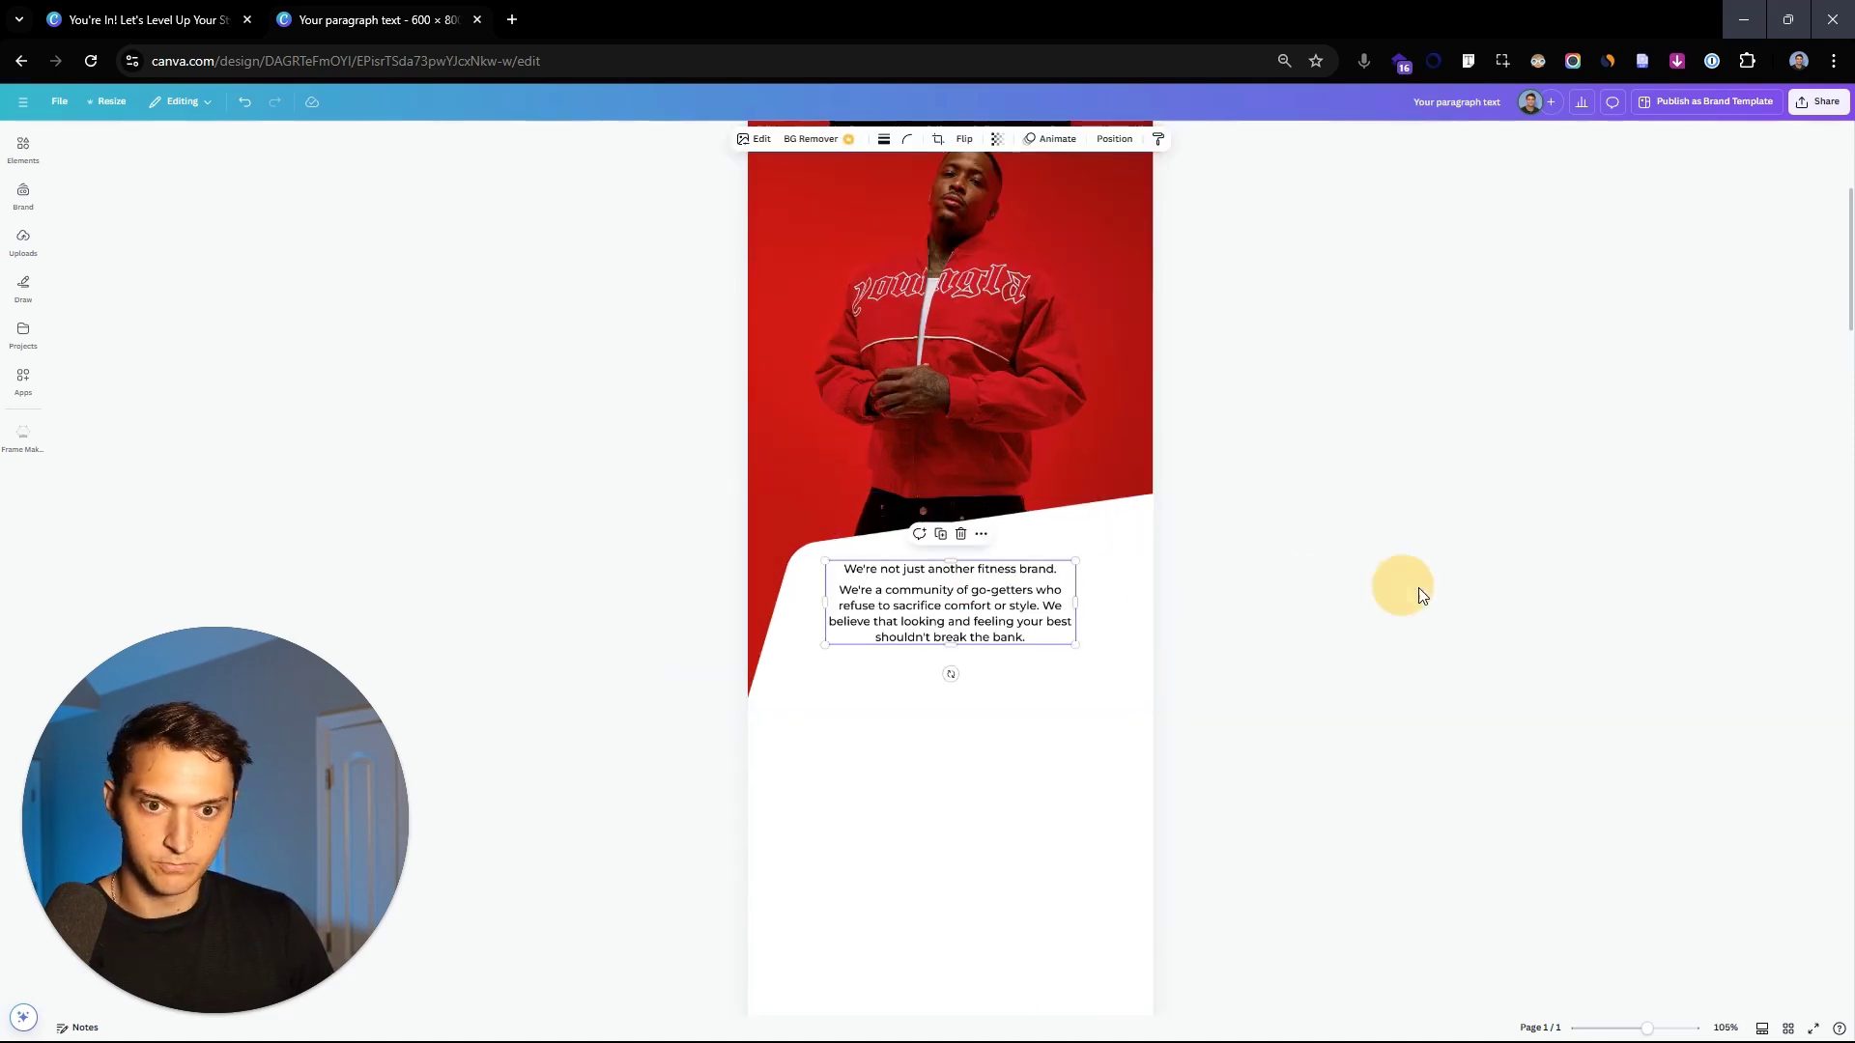
right_click(1180, 574)
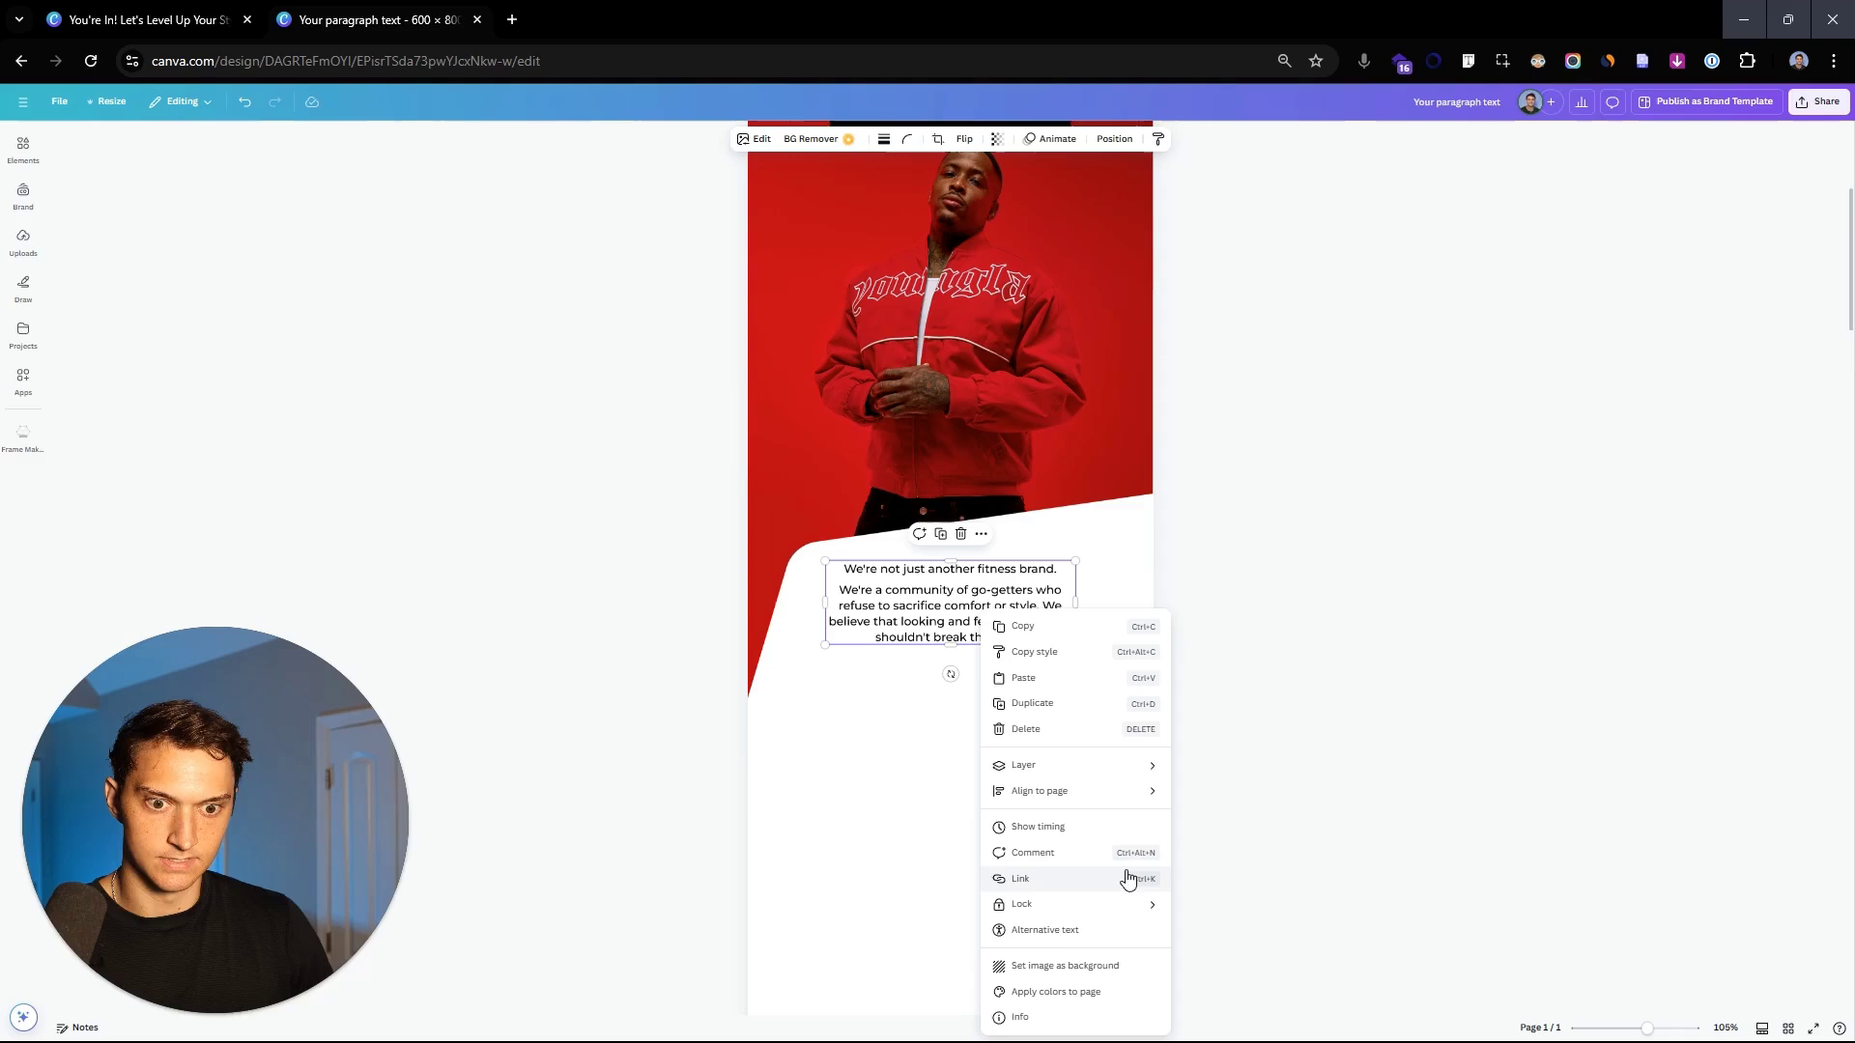
mouse_move(1128, 790)
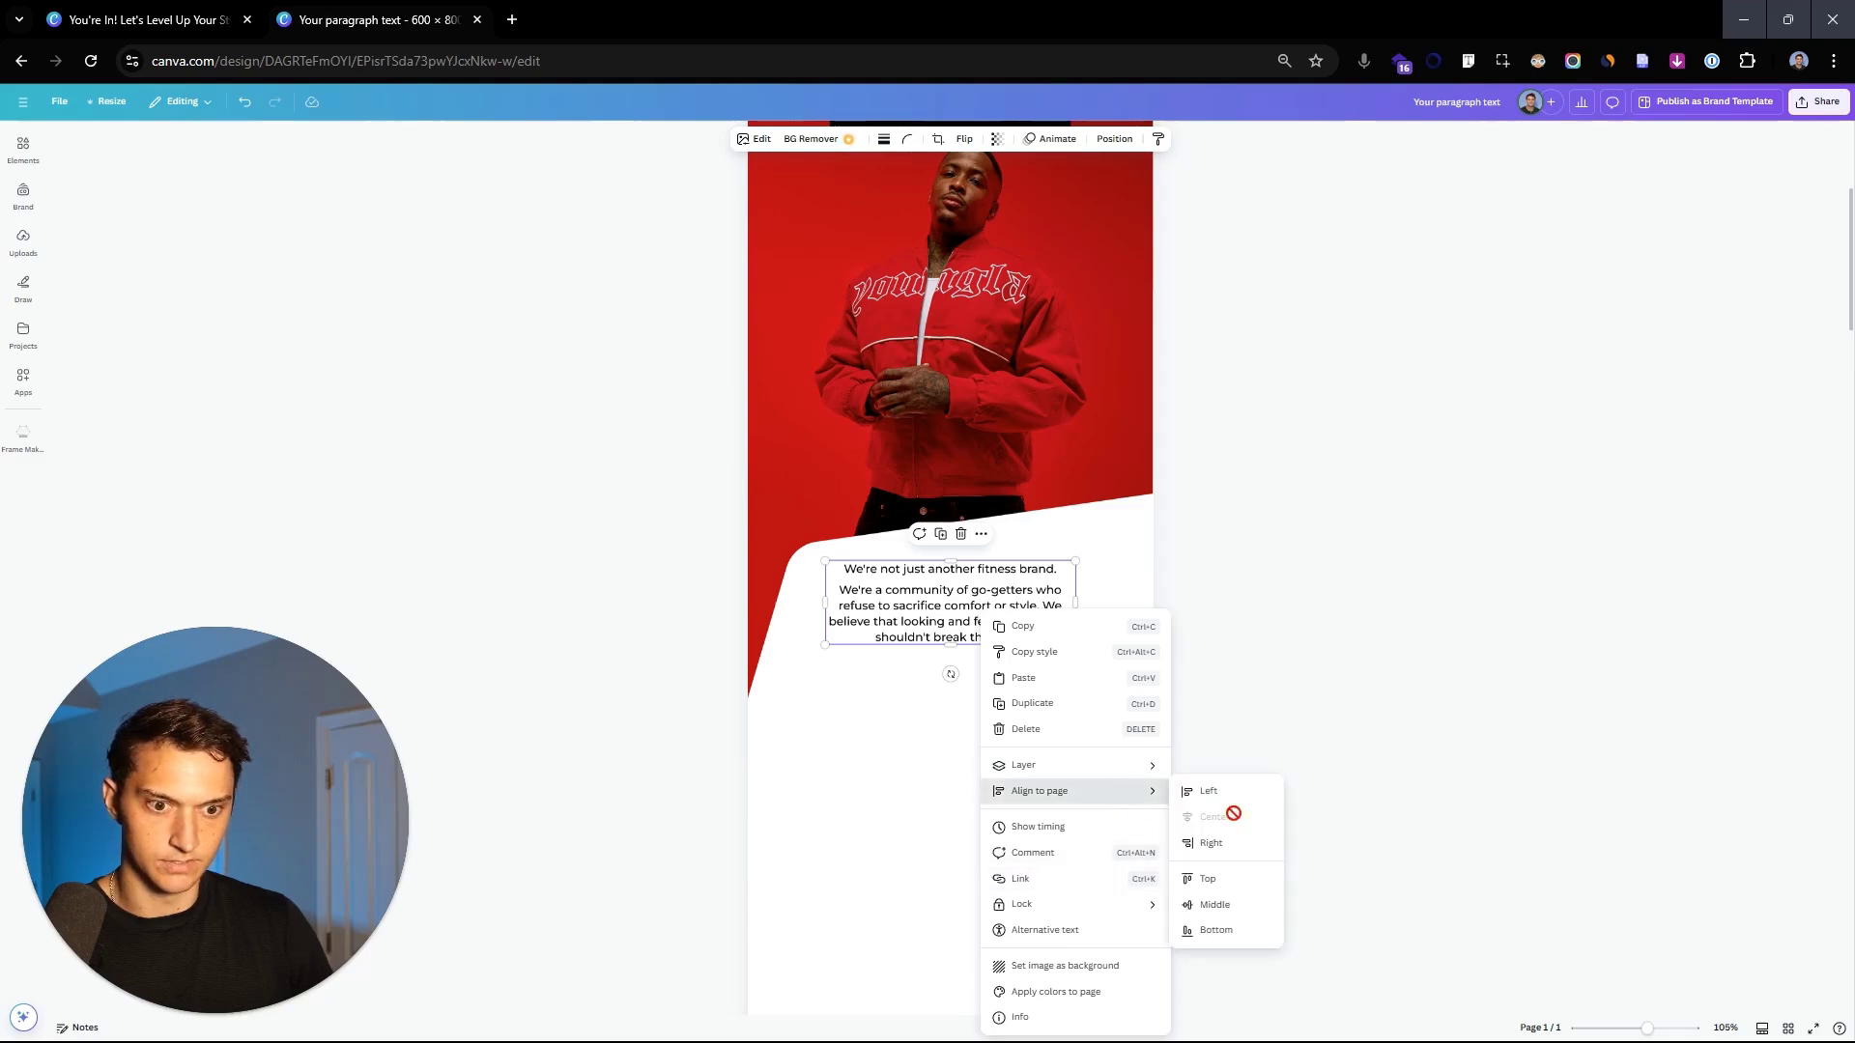
left_click(1243, 634)
Step: Paste two empty photo frames and move them down to the page bottom
scroll(1266, 625, "down", 3)
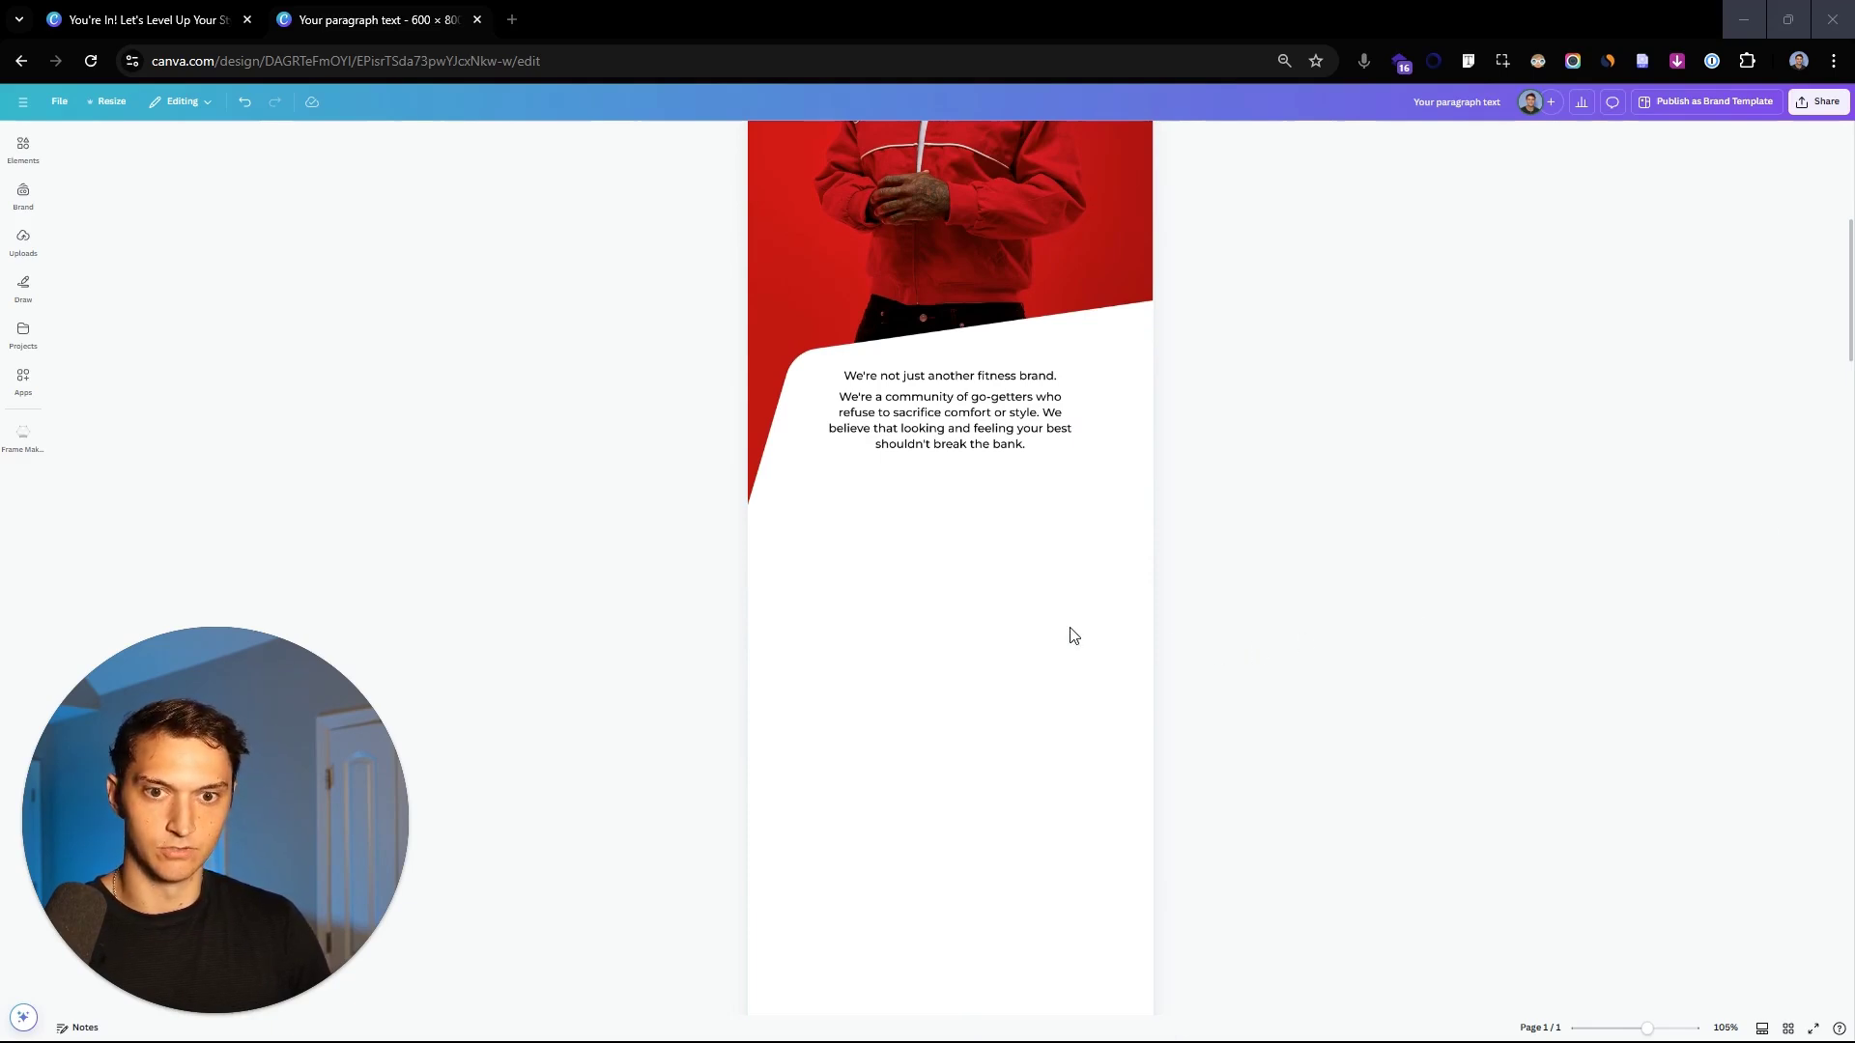
key("ctrl+v")
left_click_drag(1060, 596, 1053, 614)
left_click(1355, 599)
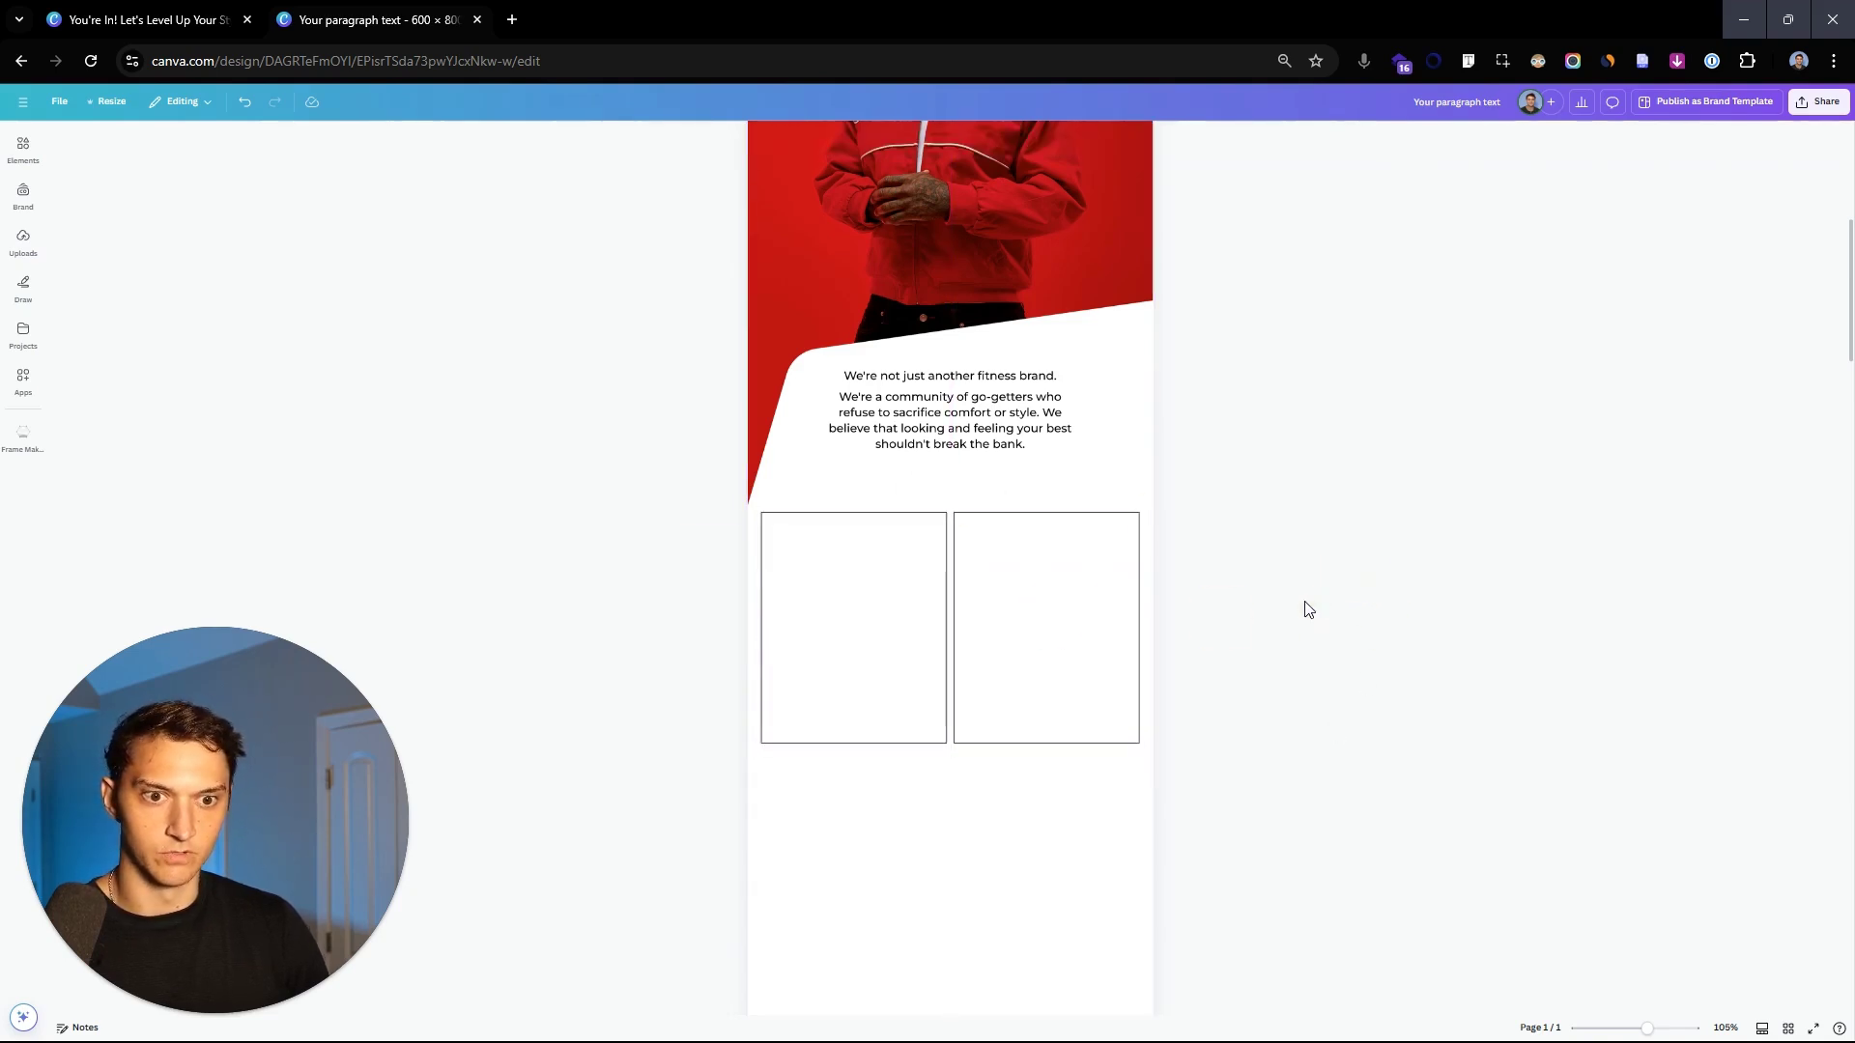
left_click_drag(651, 560, 1133, 674)
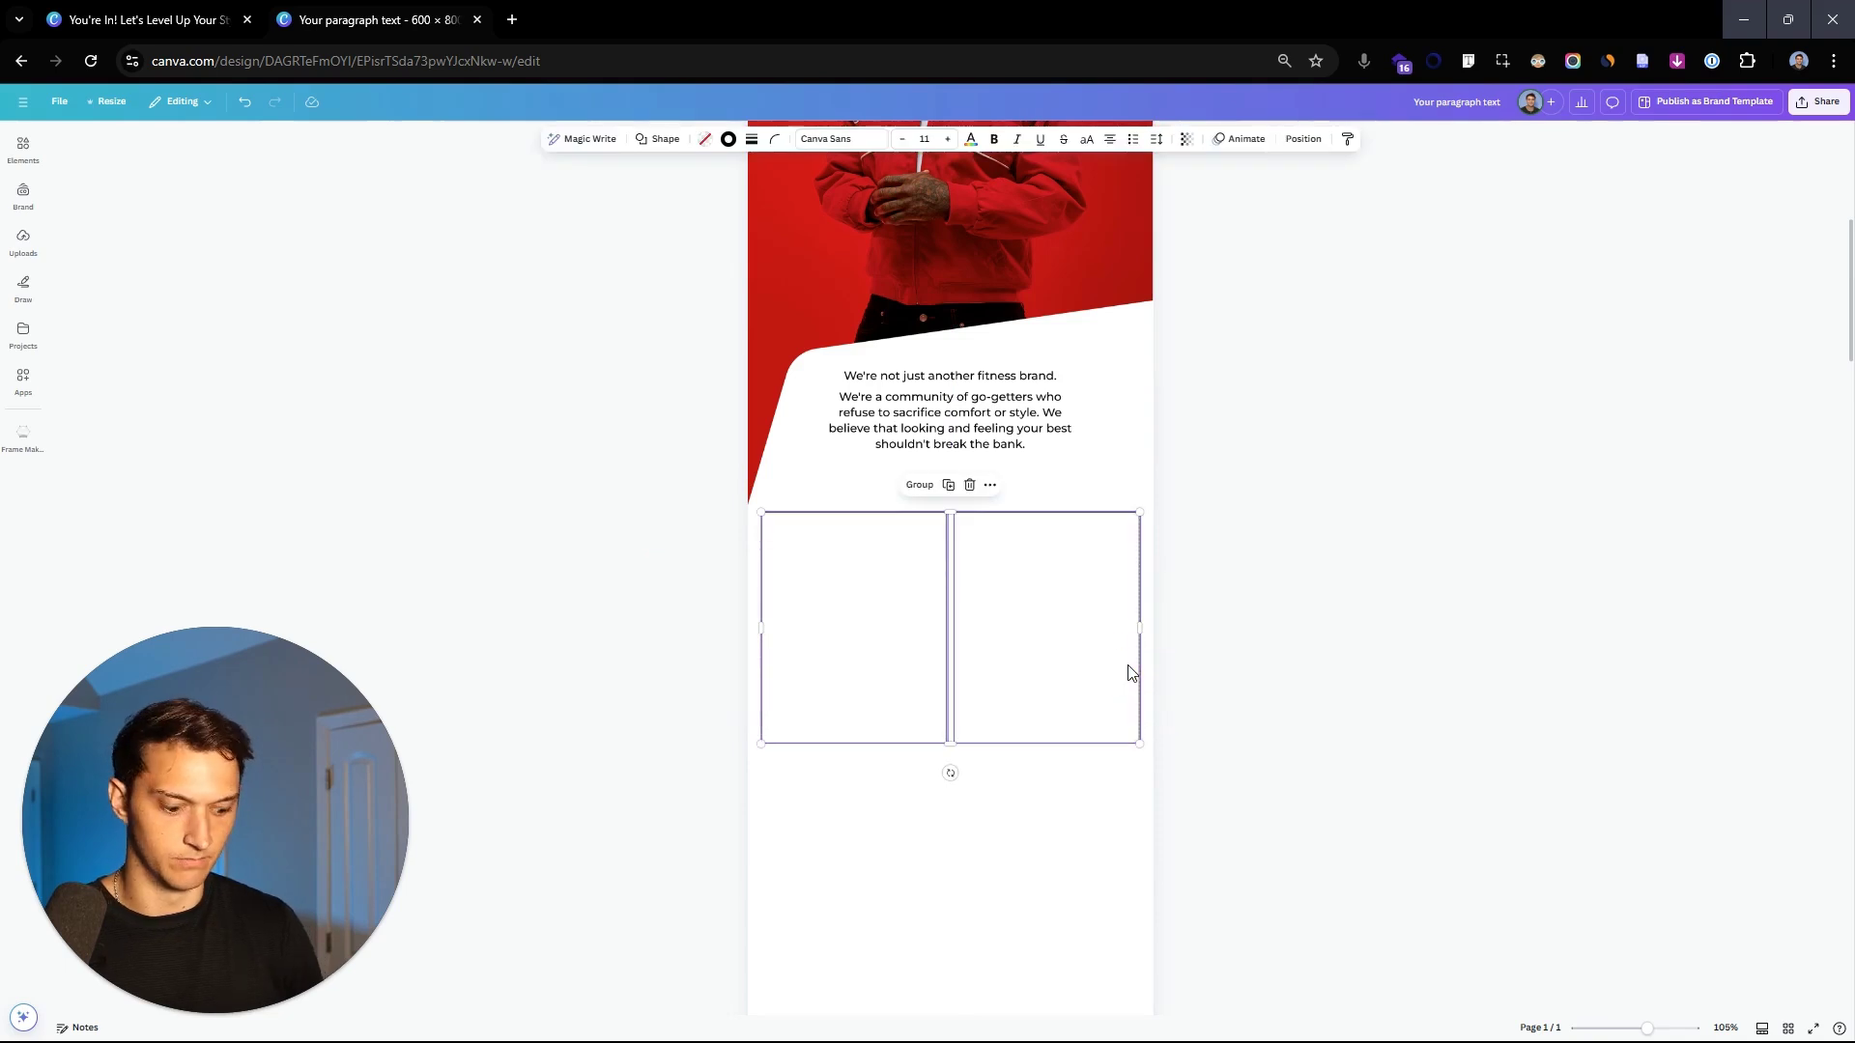
left_click(1211, 844)
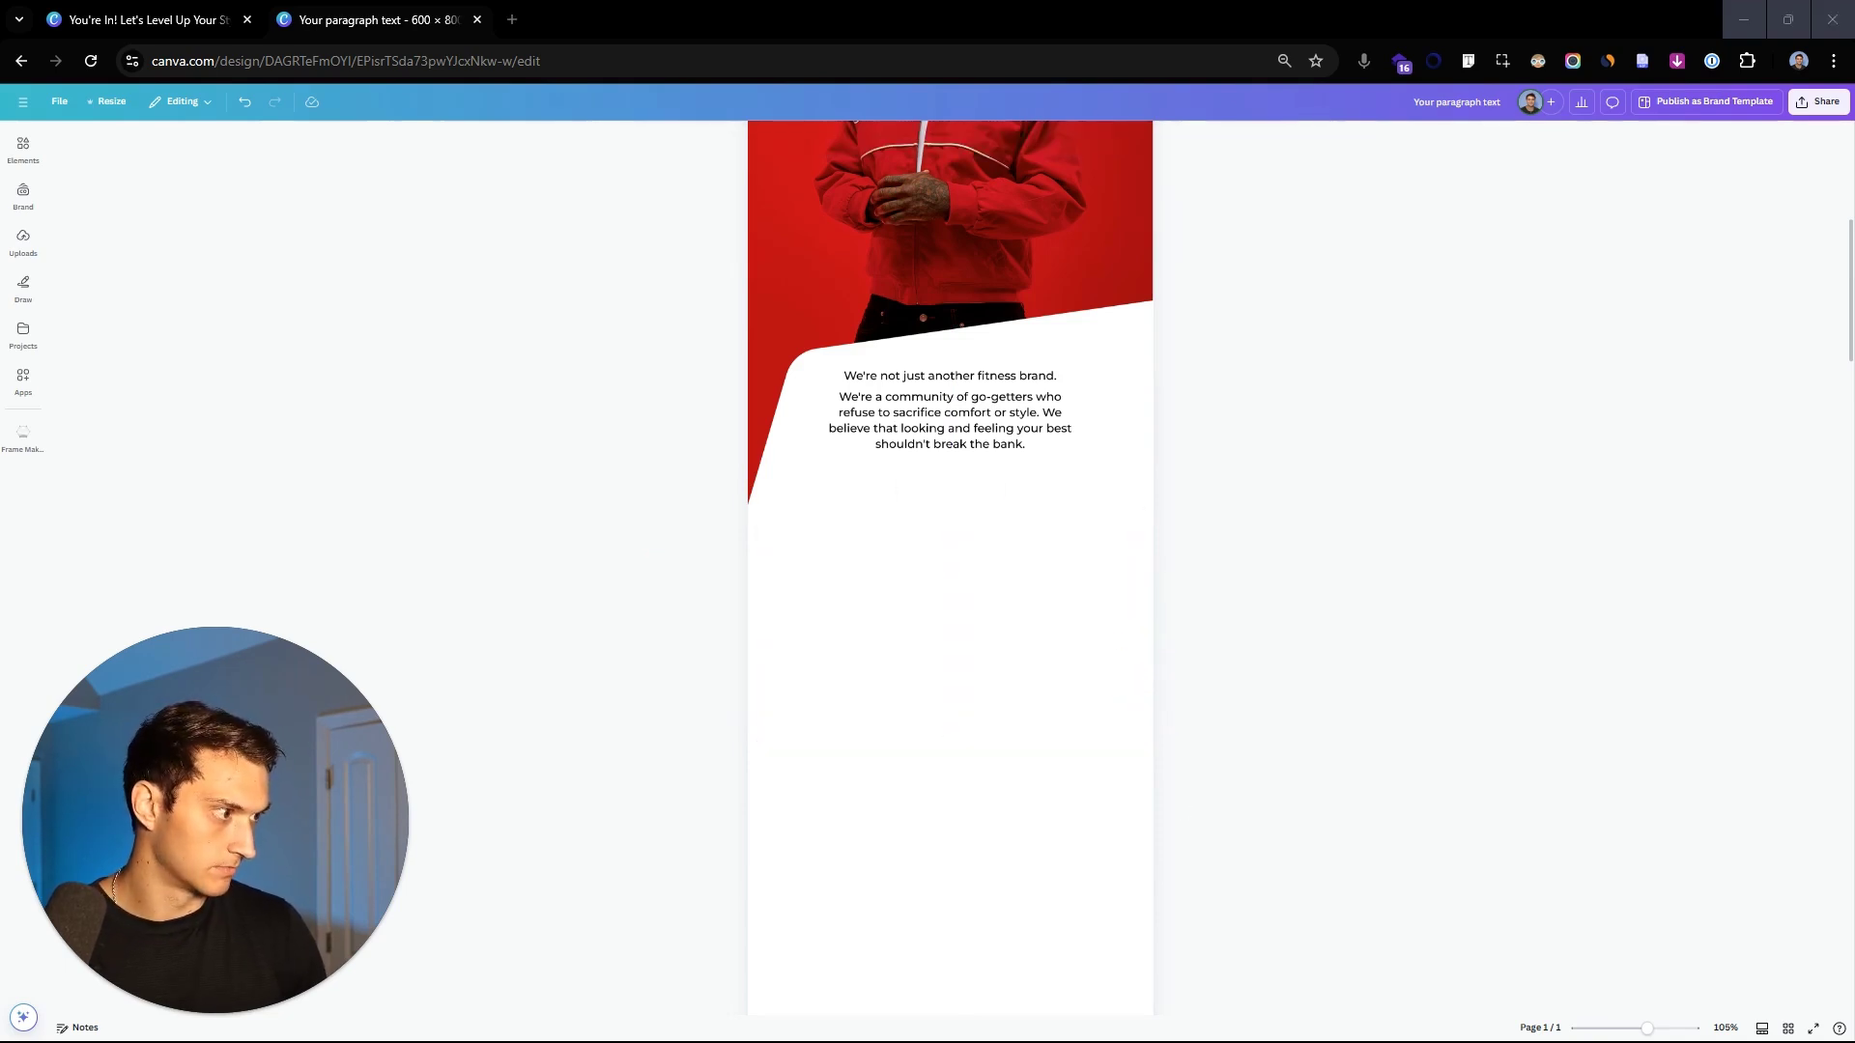
left_click_drag(1073, 666, 1076, 1019)
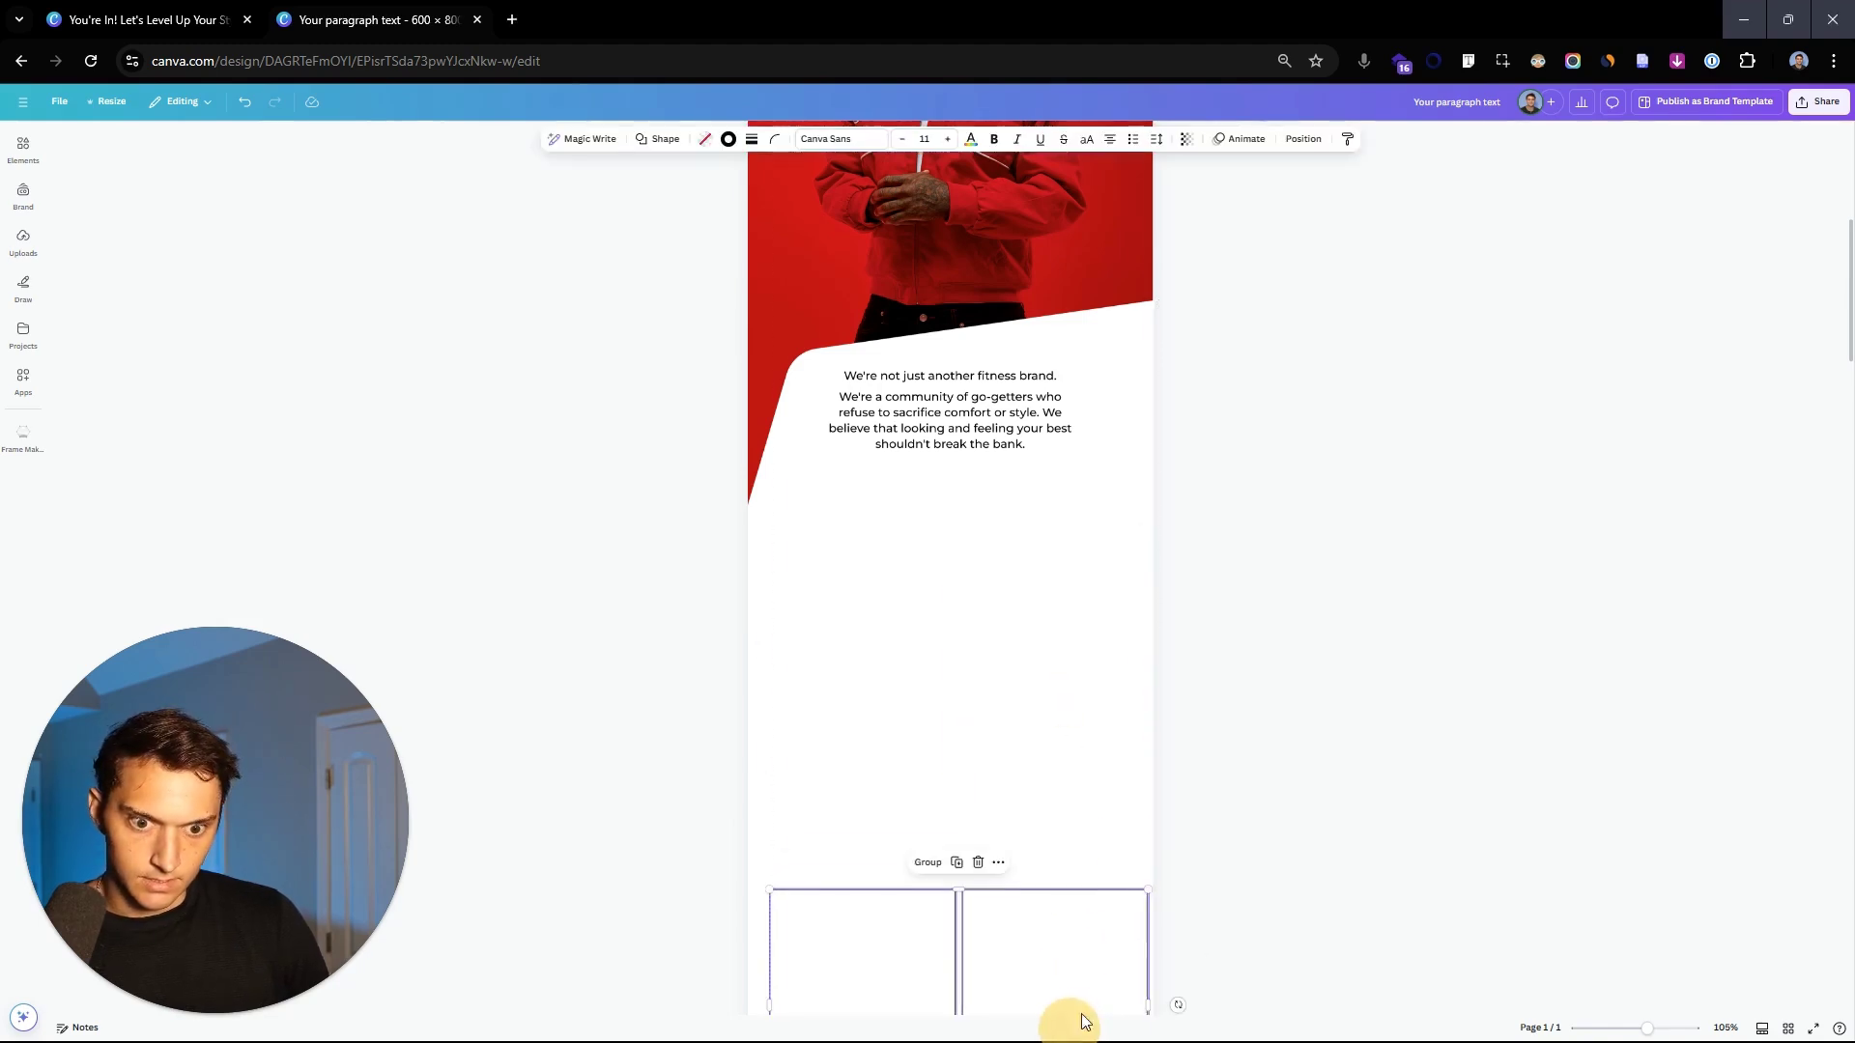
Step: Paste the two model photos and align them side by side under the paragraph
key("ctrl+v")
left_click_drag(1094, 673, 1097, 630)
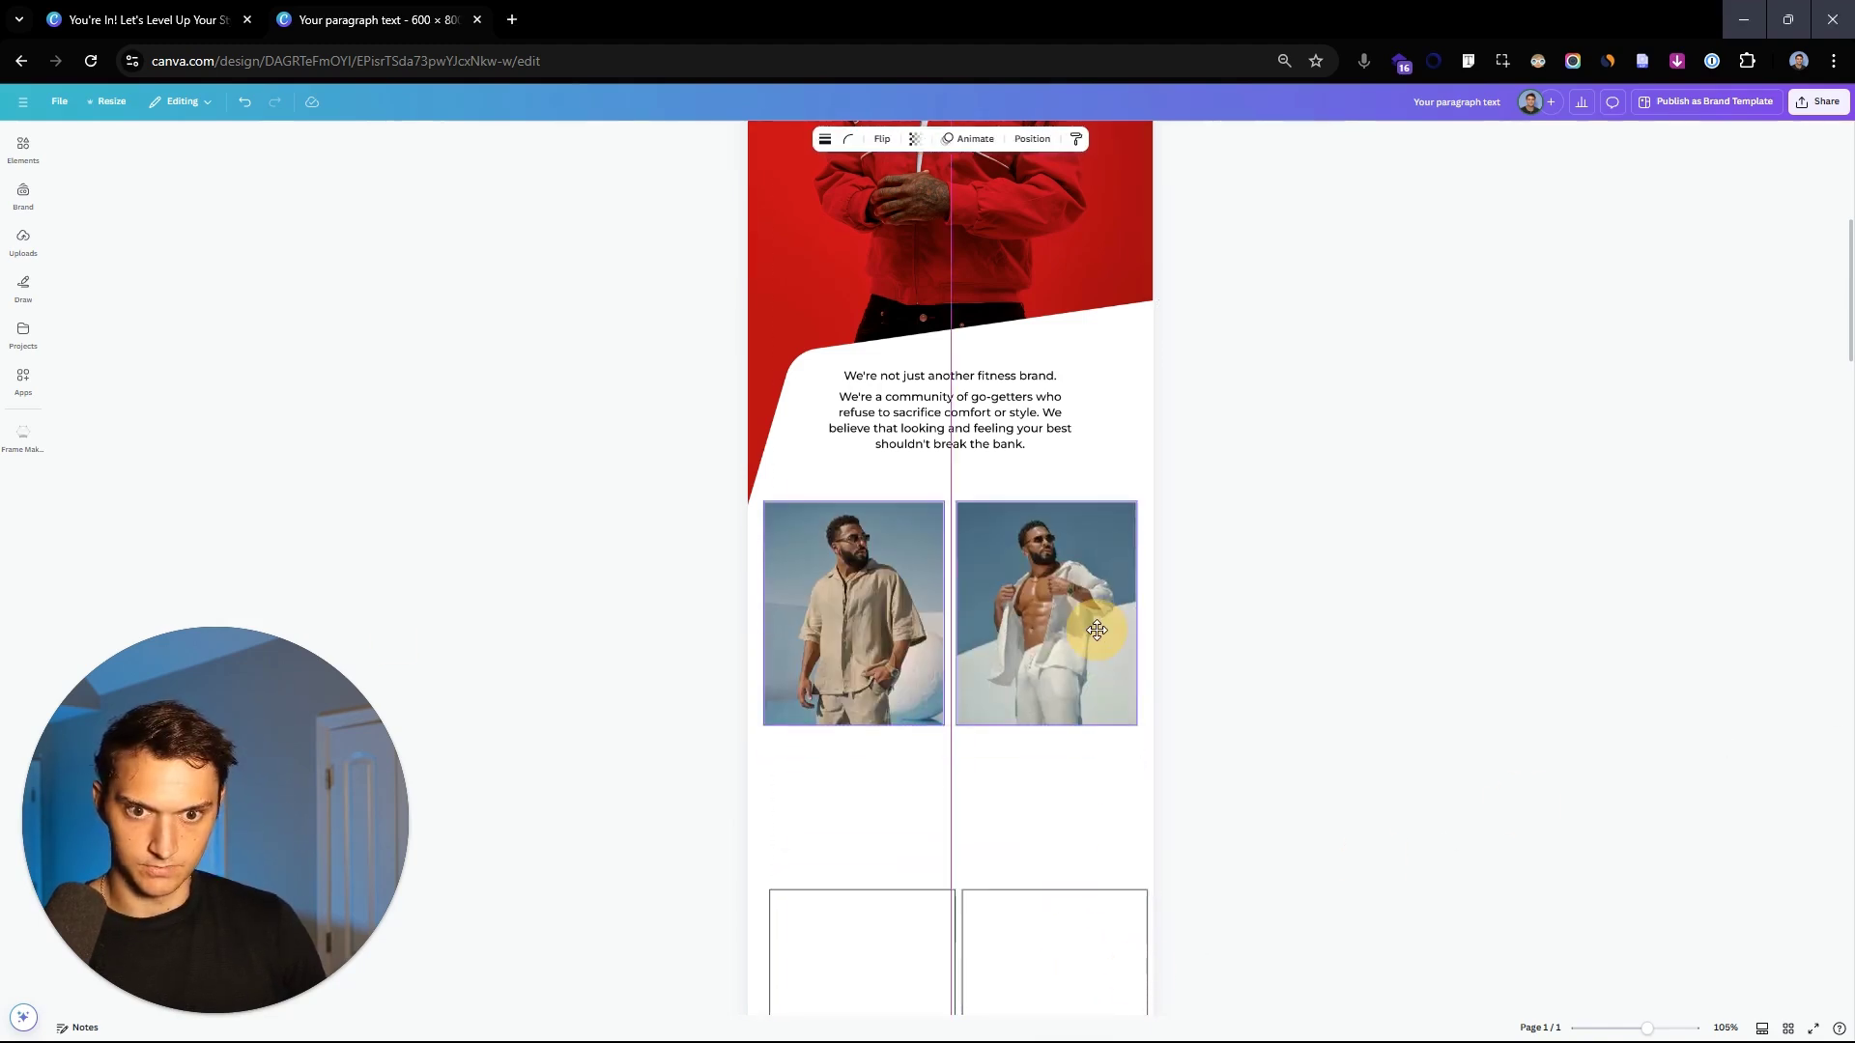
left_click(1029, 612)
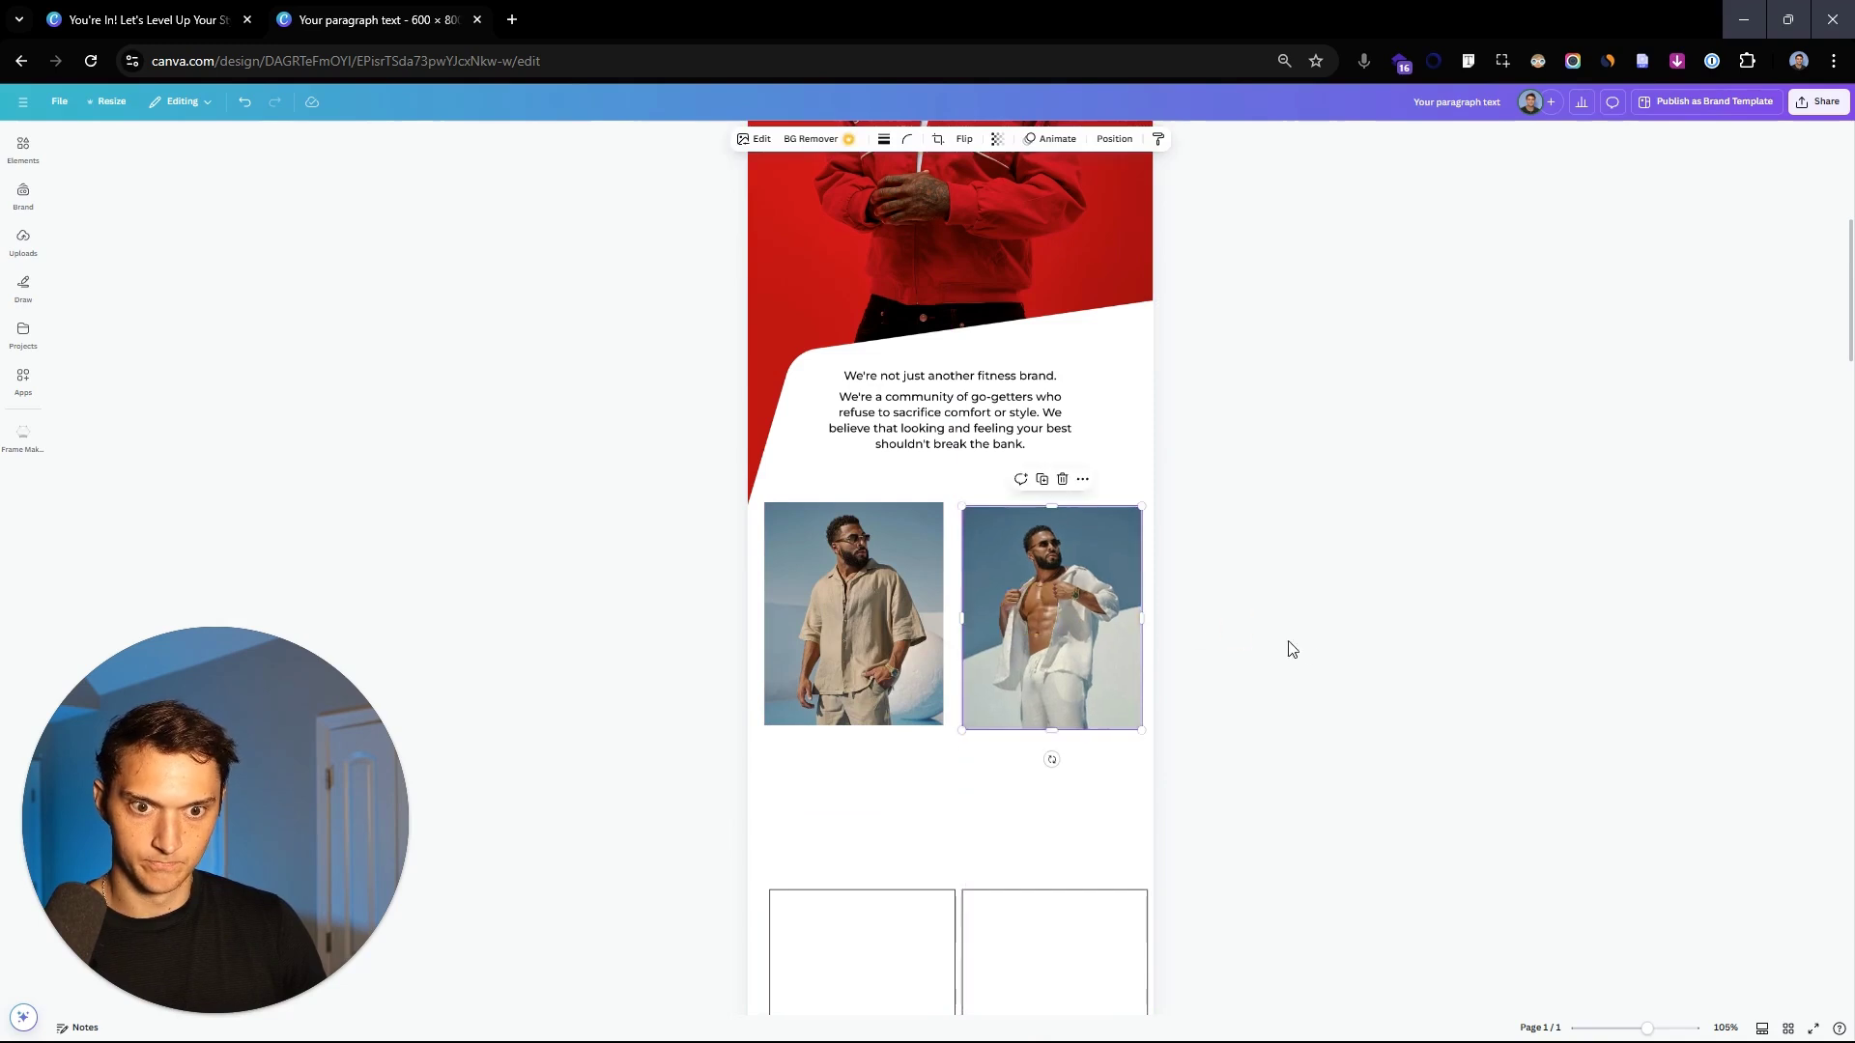
left_click_drag(1385, 695, 676, 606)
left_click_drag(1039, 584, 1040, 588)
Step: Delete the two leftover empty frames
scroll(676, 546, "down", 2)
left_click_drag(618, 638, 1279, 843)
key("Delete")
Step: Paste a red square and move it over the top of the right photo
scroll(1017, 403, "up", 2)
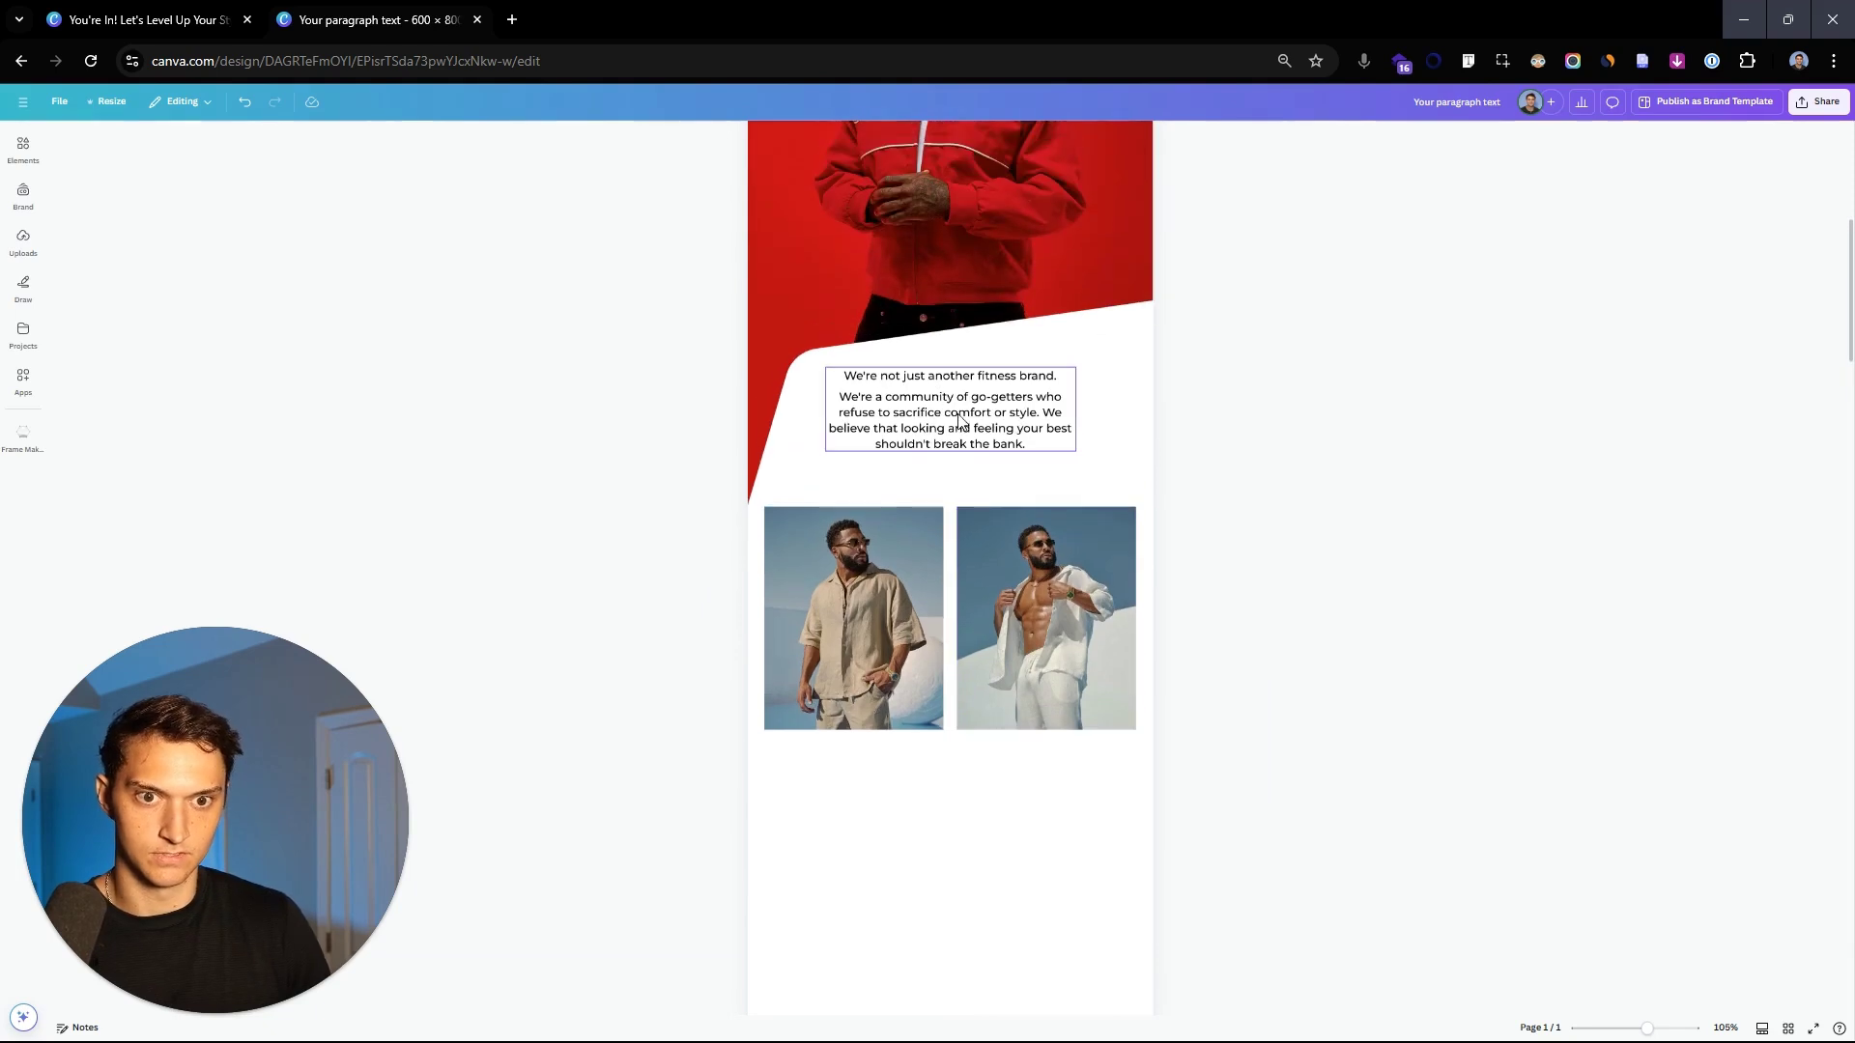
scroll(1020, 435, "up", 3)
key("r")
left_click(1115, 578)
left_click_drag(982, 562, 1287, 554)
scroll(1043, 503, "down", 4)
scroll(1026, 426, "up", 3)
scroll(1035, 605, "up", 8)
Step: Widen the red rectangle and give it a black weight-2 border with a transparent fill
scroll(1353, 695, "down", 5)
left_click_drag(1381, 734, 1421, 712)
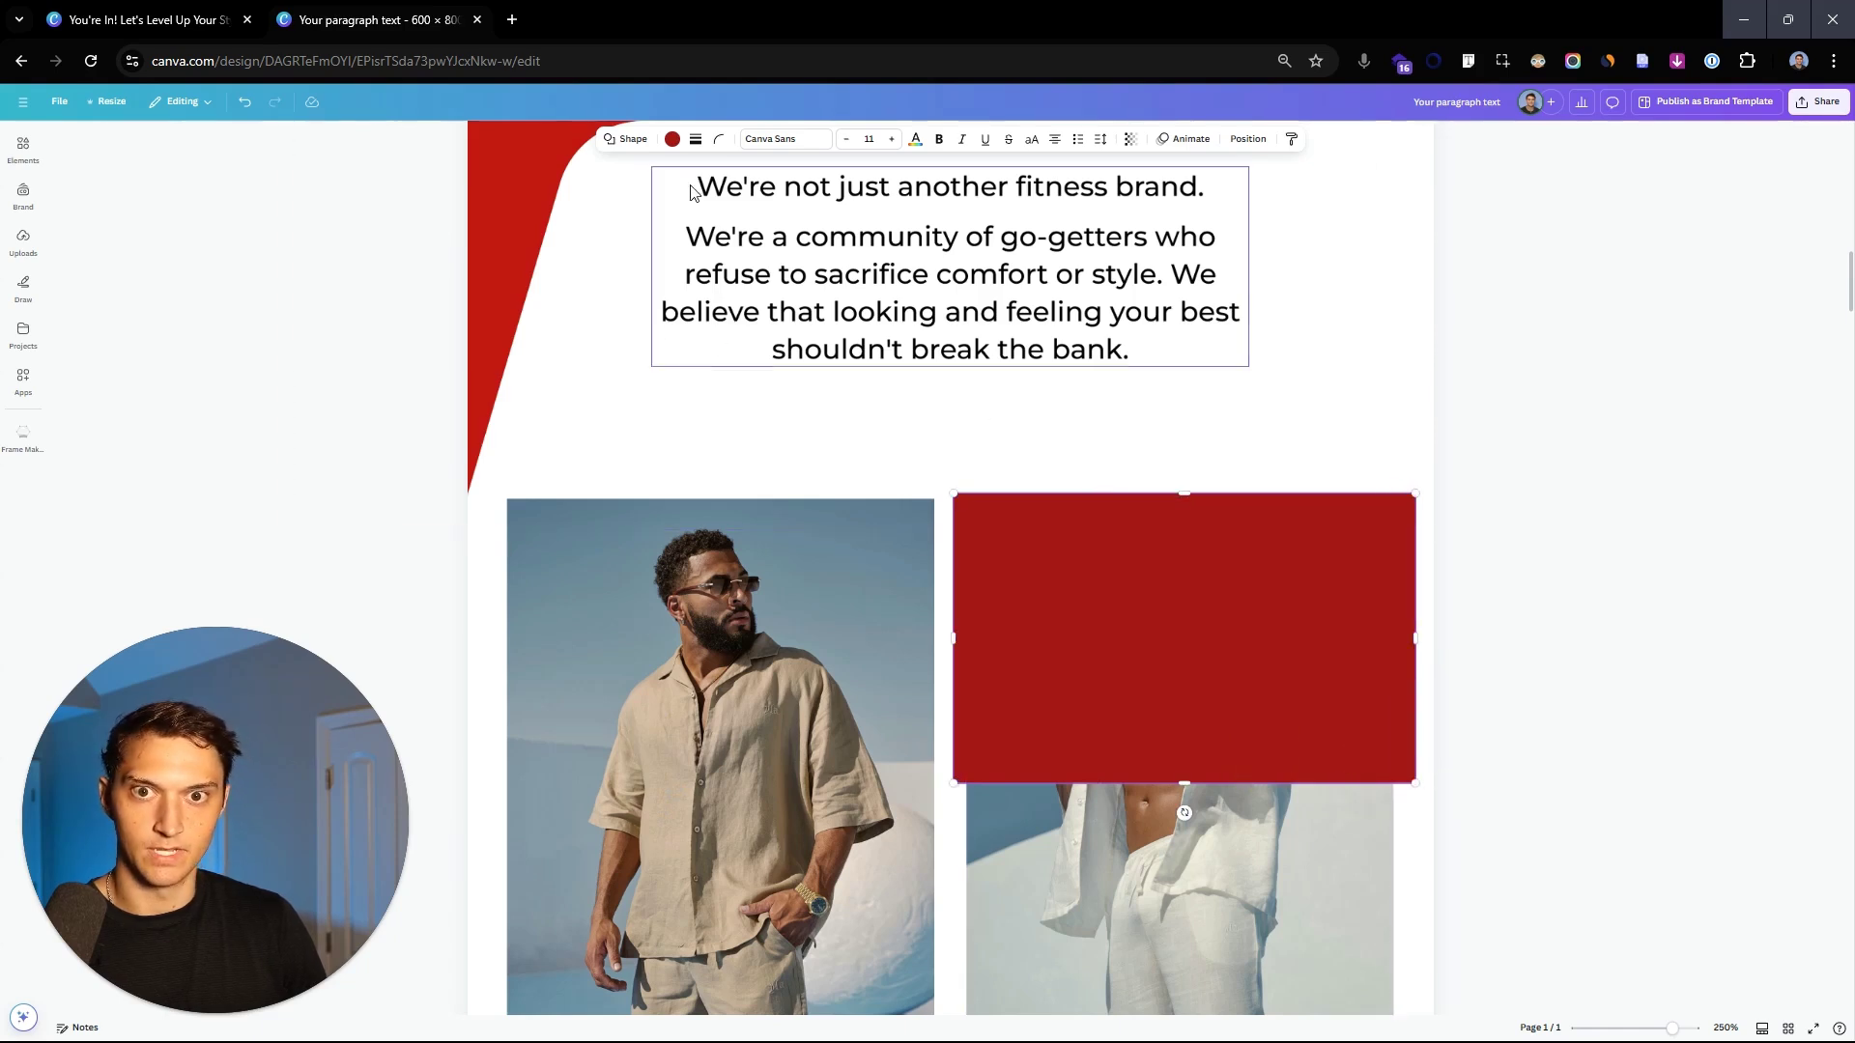
left_click(696, 139)
left_click(616, 224)
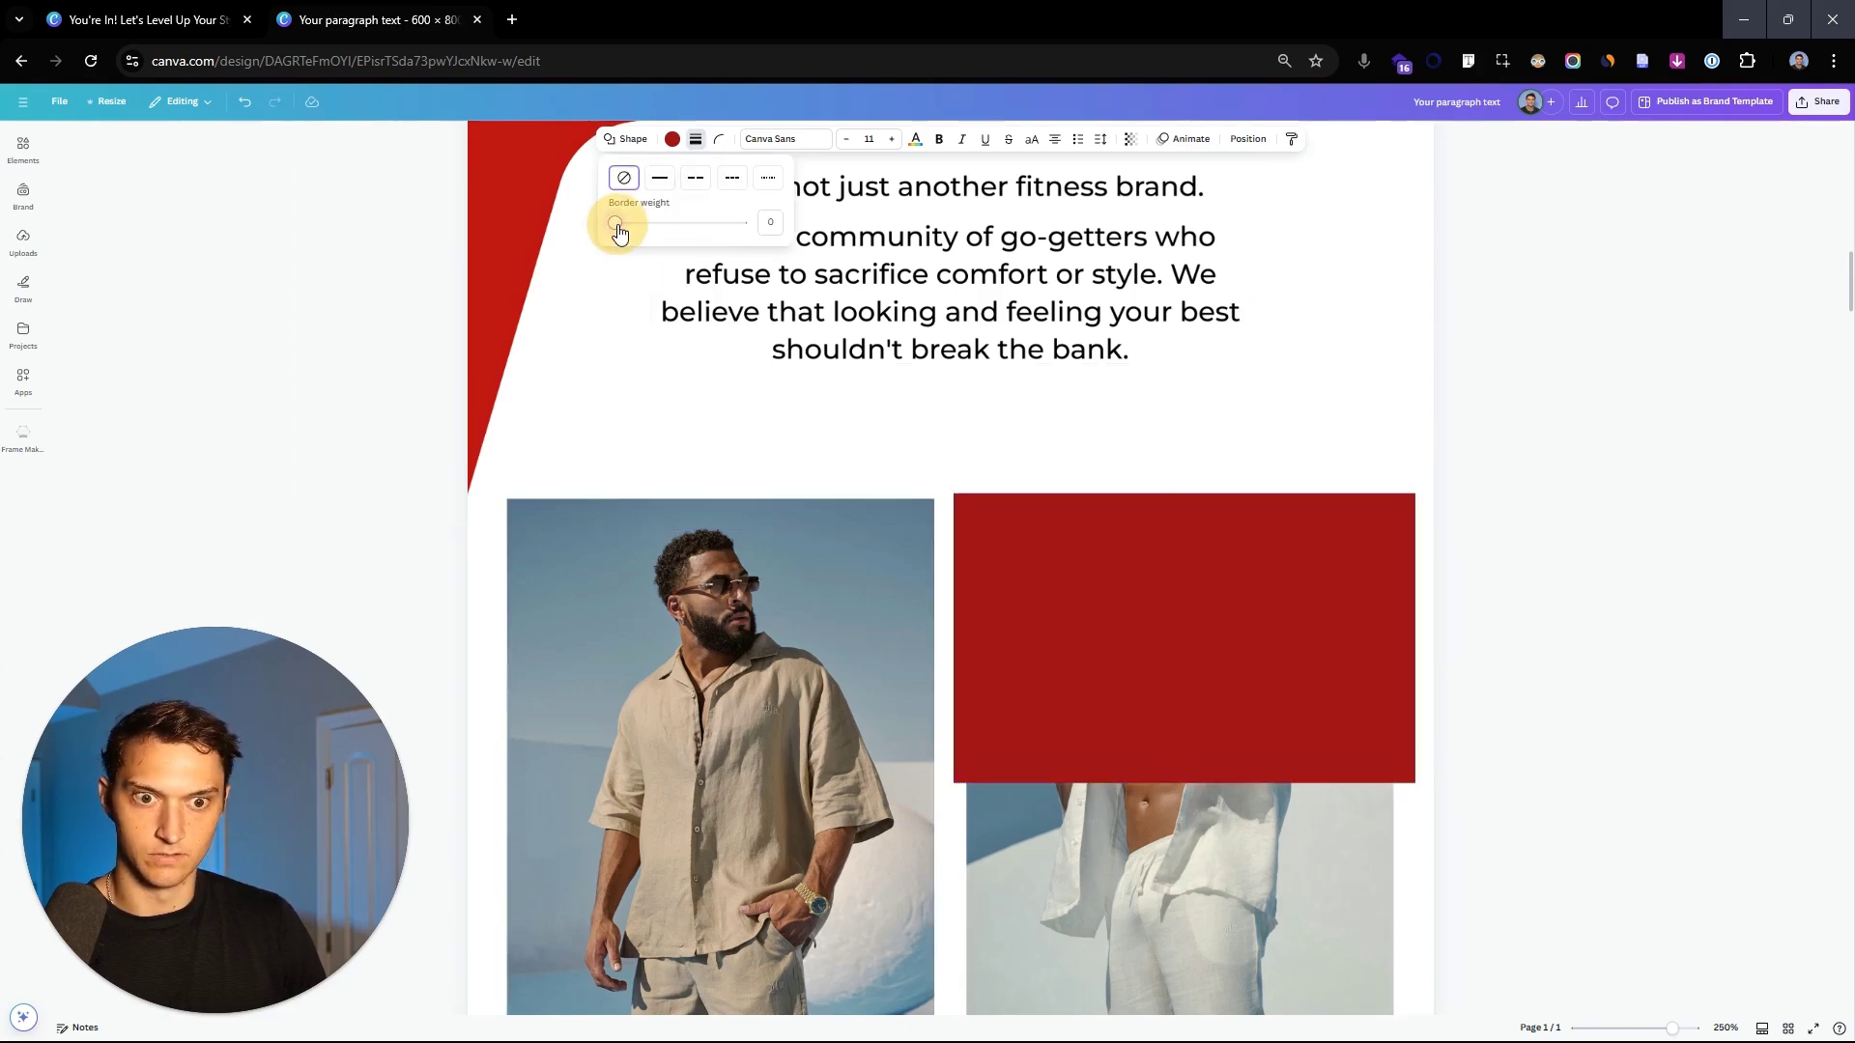
left_click_drag(619, 233, 618, 225)
left_click(661, 139)
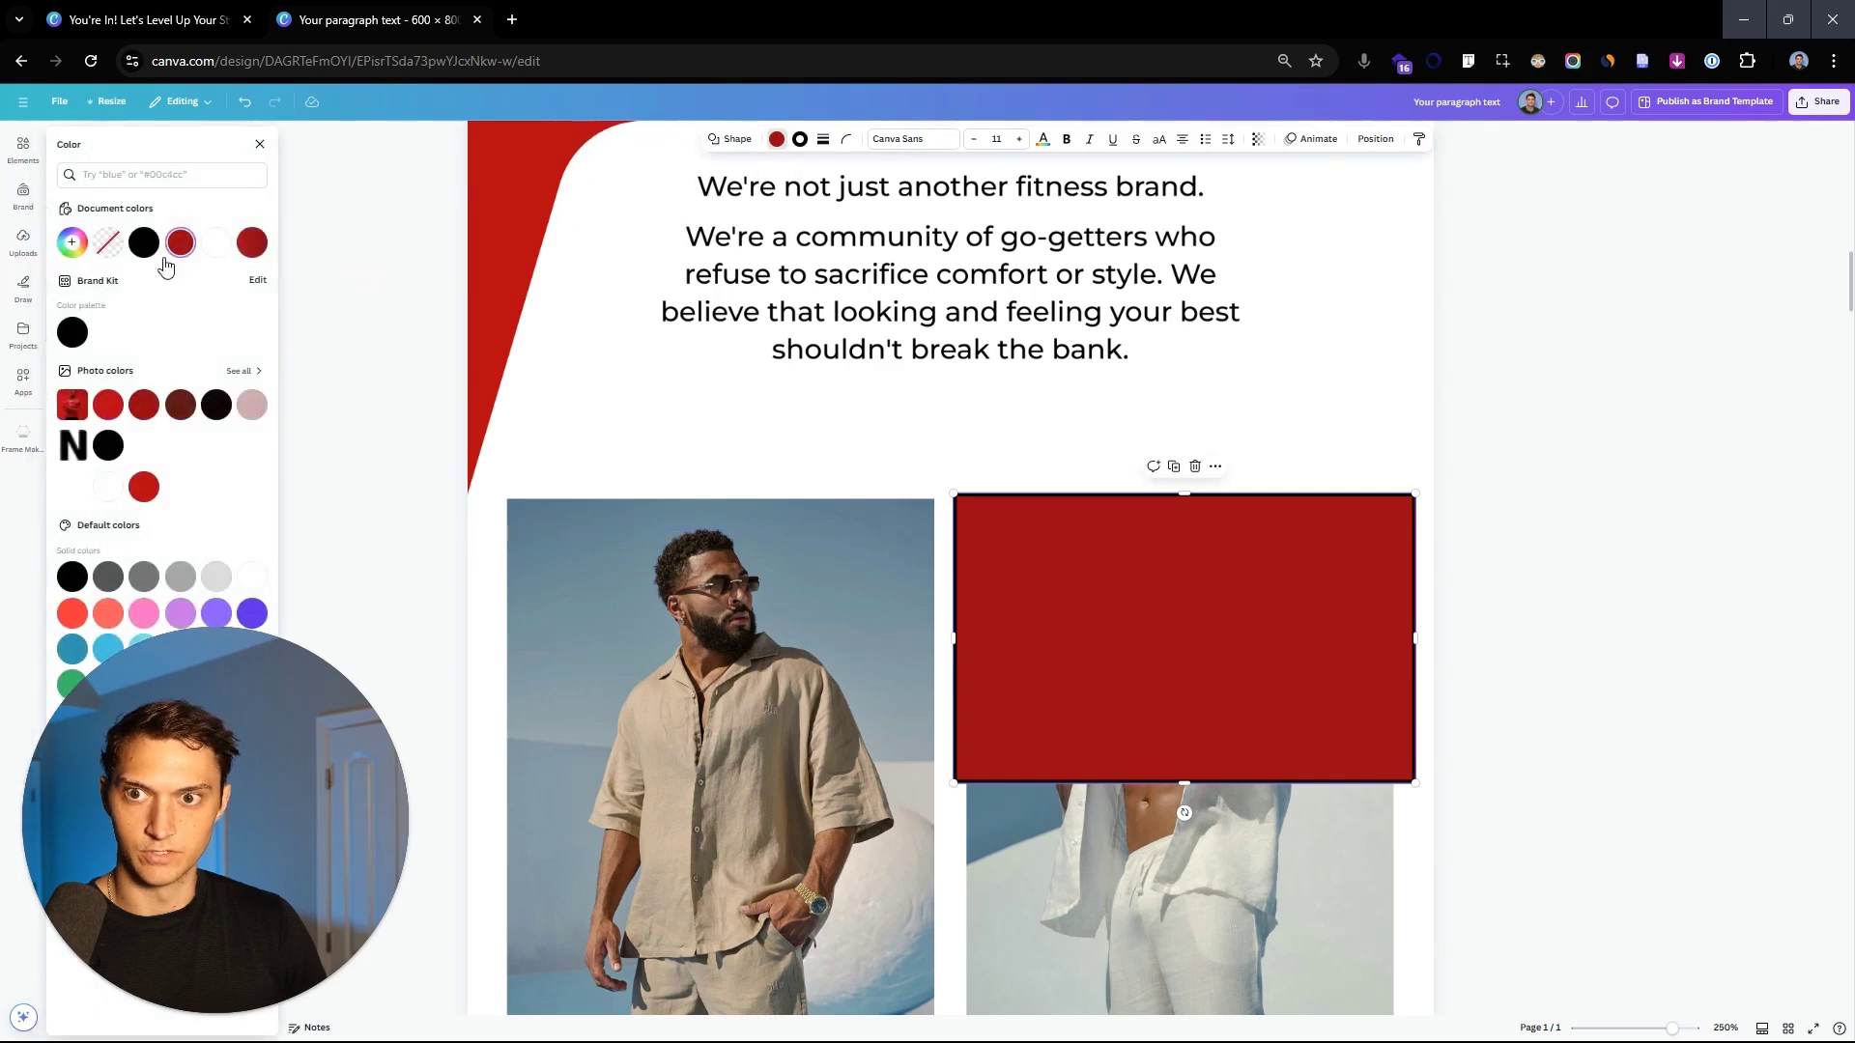
left_click(110, 244)
left_click(1406, 543)
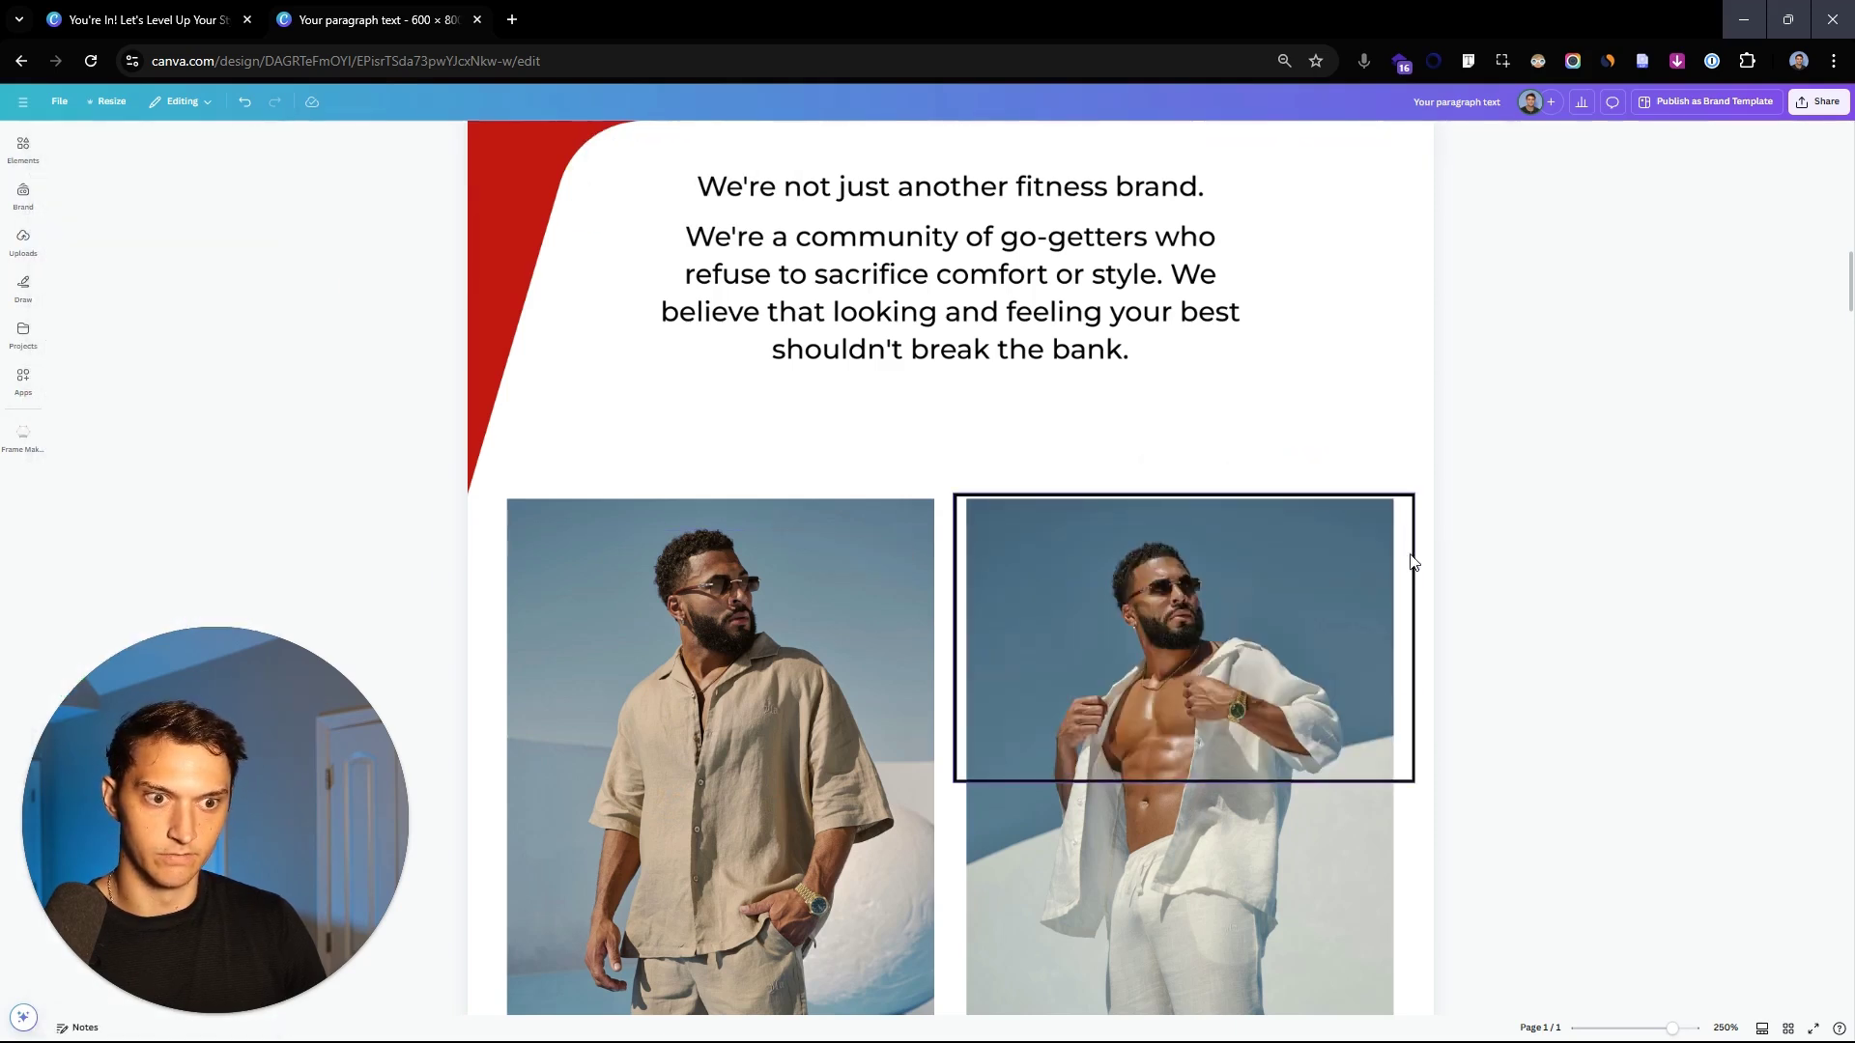
Step: Trim the outline frame's top, left and right edges to fit the photo
left_click_drag(1366, 490, 1367, 491)
left_click_drag(1414, 580, 1403, 584)
left_click_drag(956, 542, 965, 554)
left_click_drag(1396, 781, 1350, 496)
scroll(1412, 857, "down", 5)
left_click(1667, 514)
scroll(1666, 514, "up", 3)
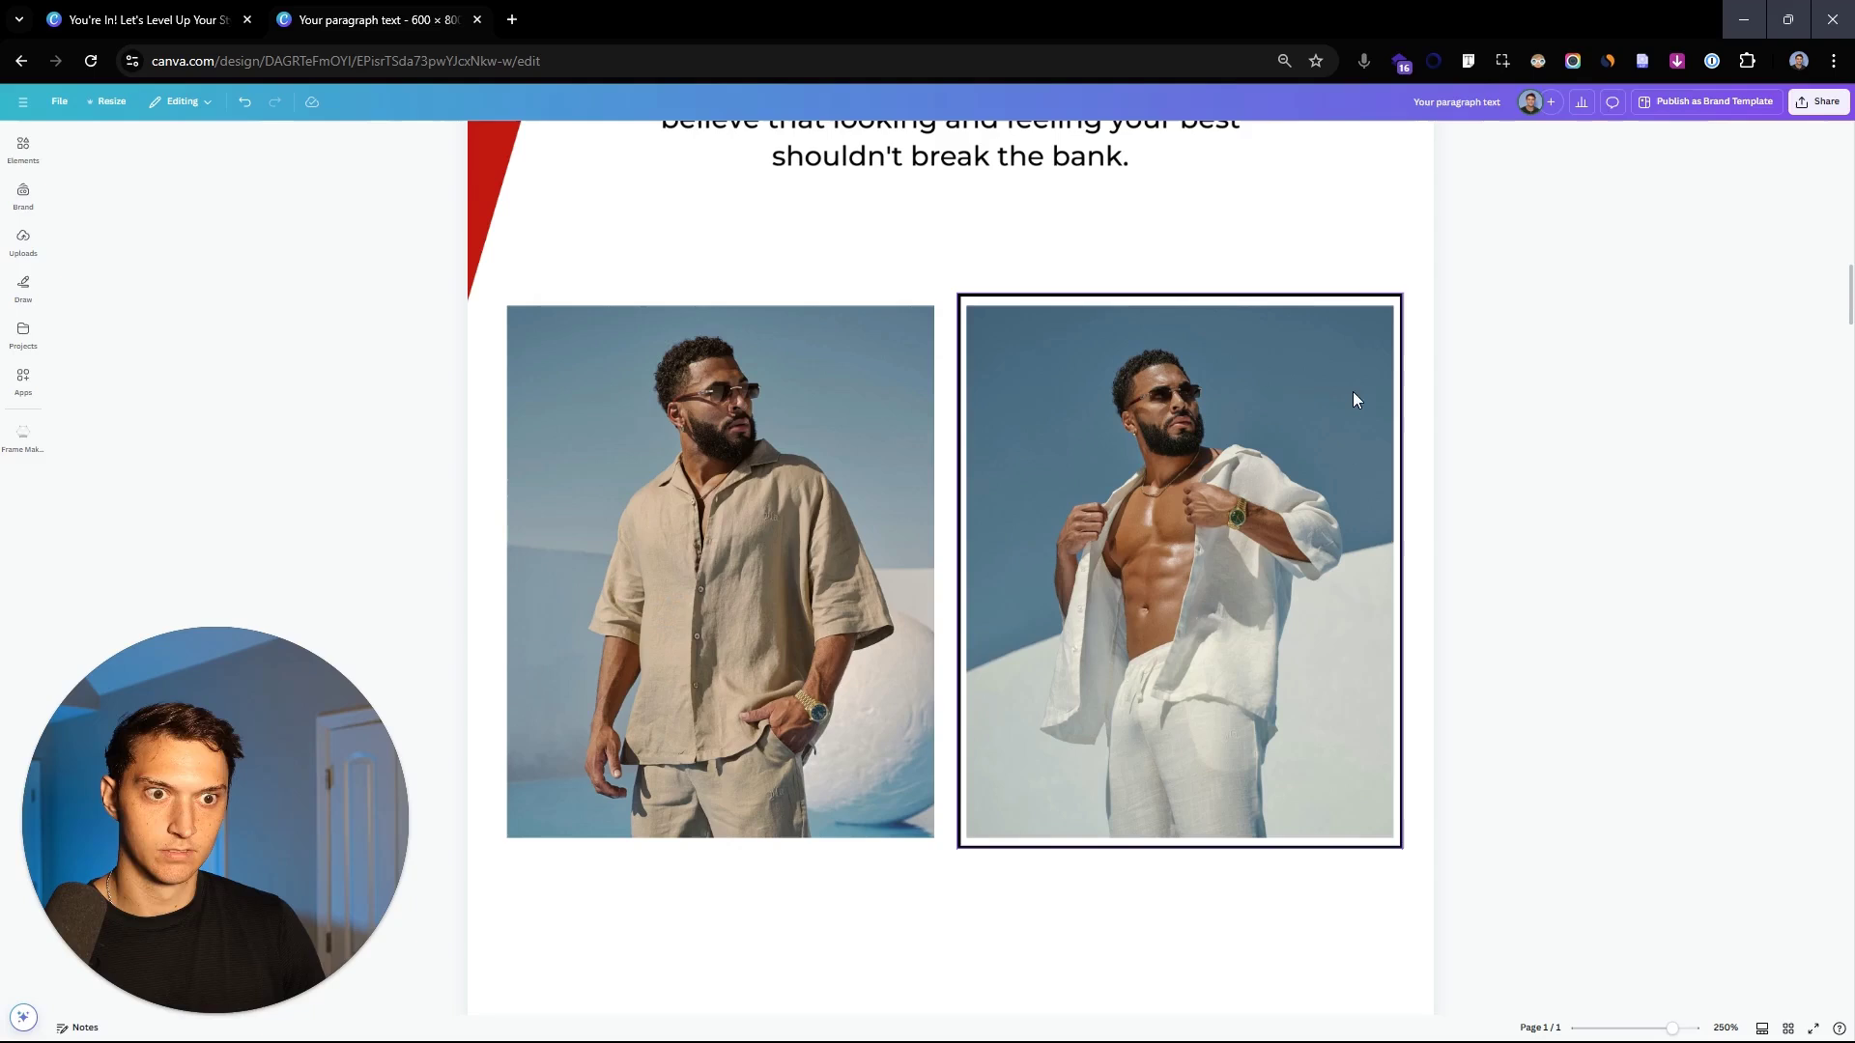
Step: Align the black frame around the right photo and check its border weight and colour
left_click(1408, 323)
left_click_drag(1407, 323, 1407, 329)
left_click_drag(1273, 454, 1278, 452)
left_click(1223, 297)
left_click(707, 139)
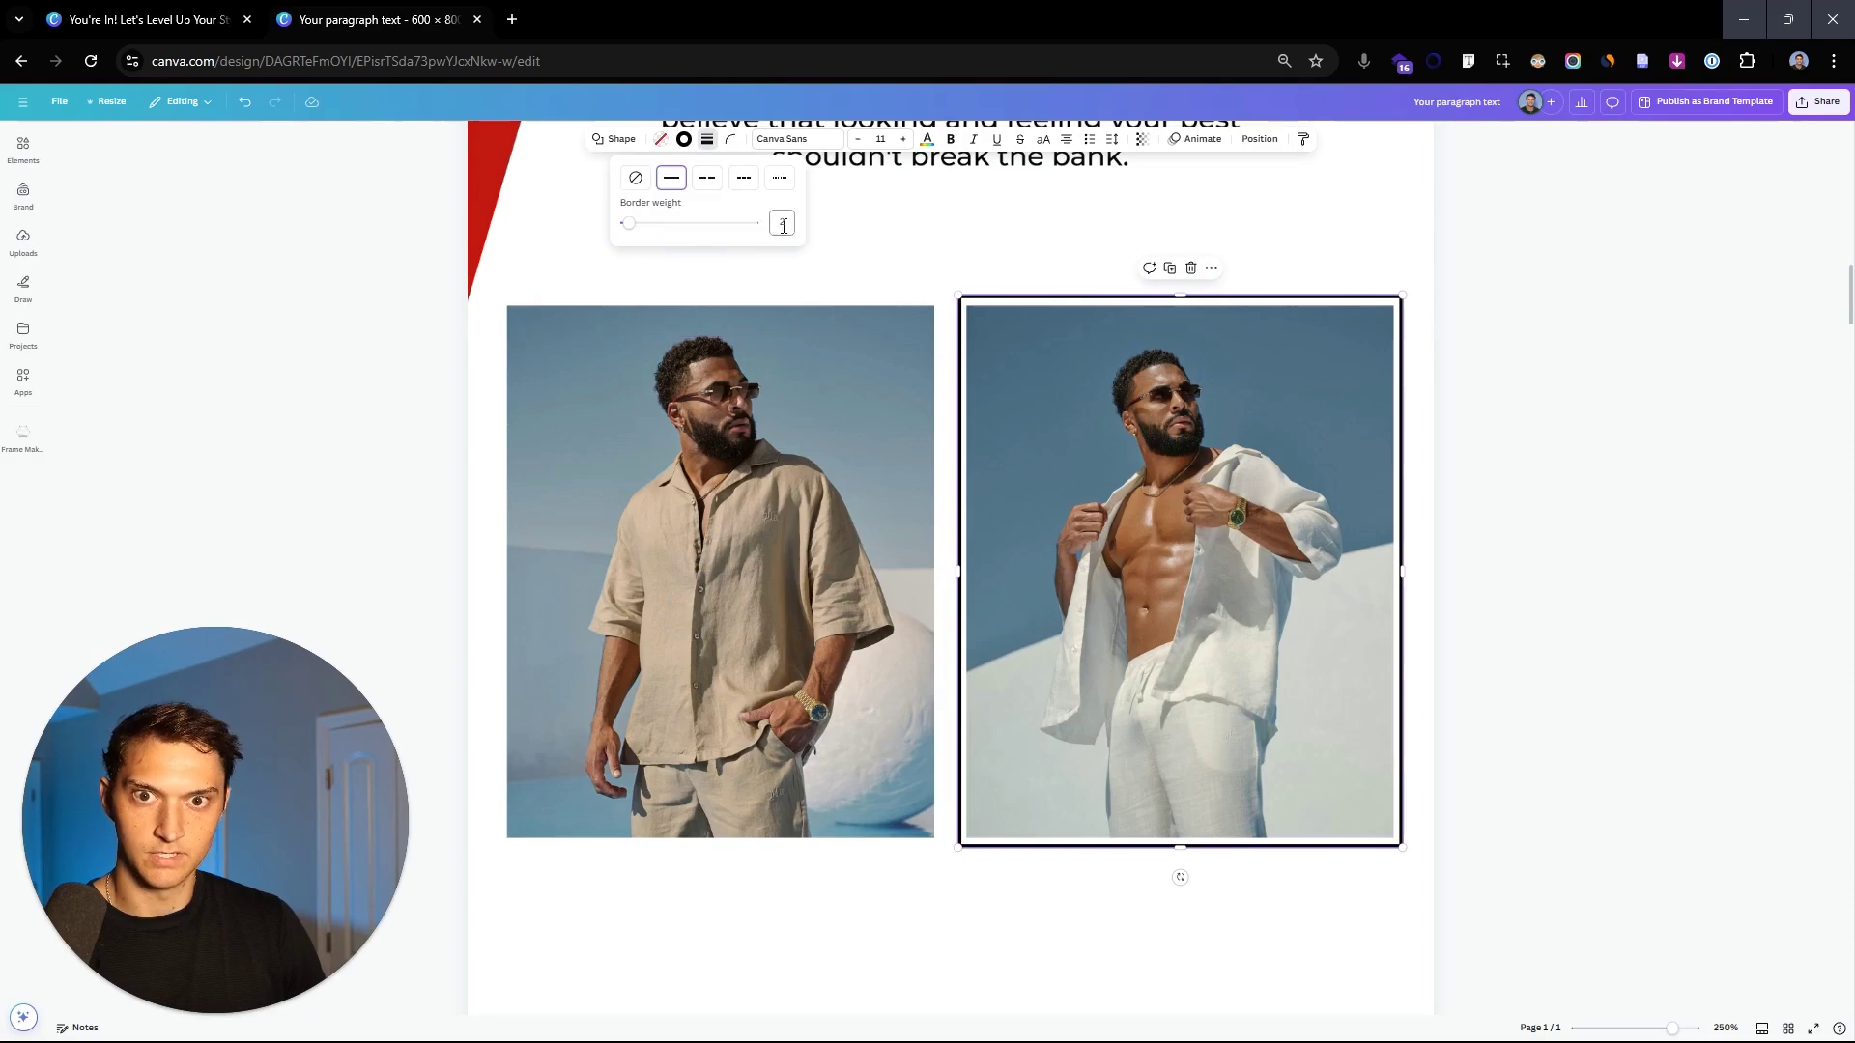
left_click(661, 139)
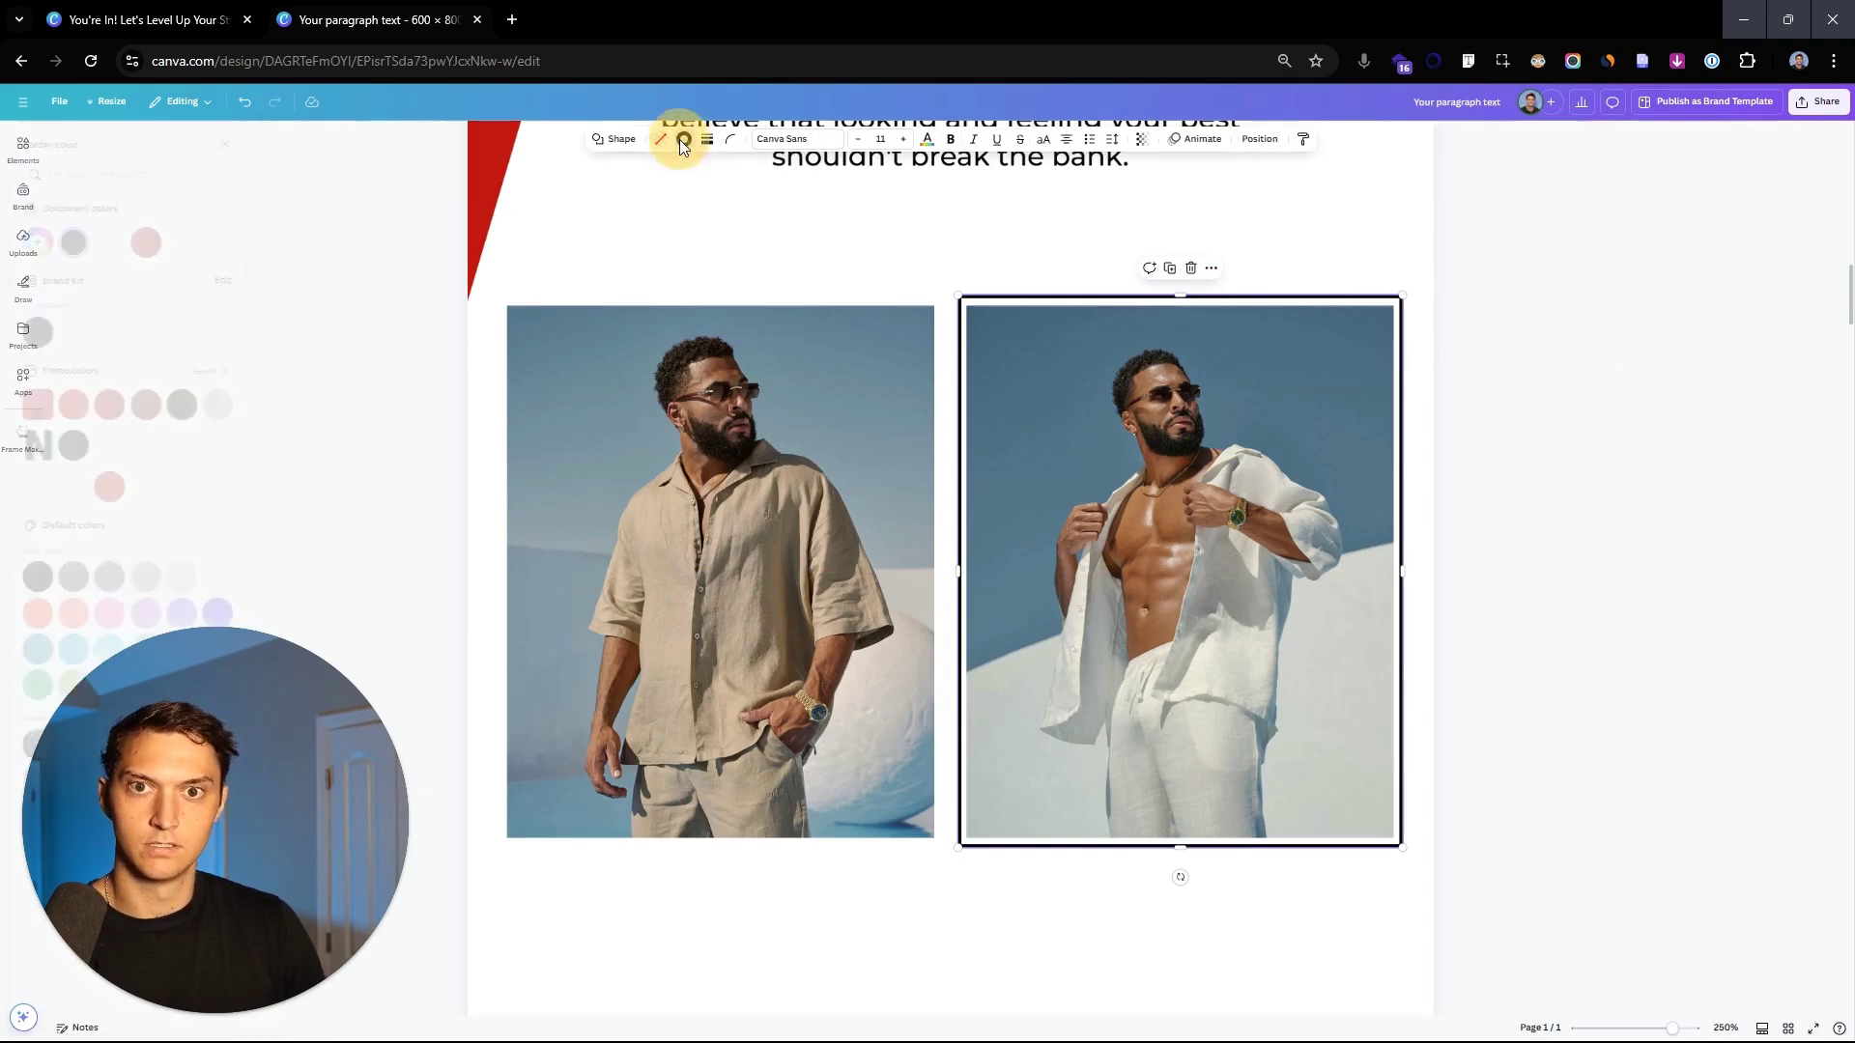
left_click(823, 139)
scroll(986, 281, "down", 5, "ctrl")
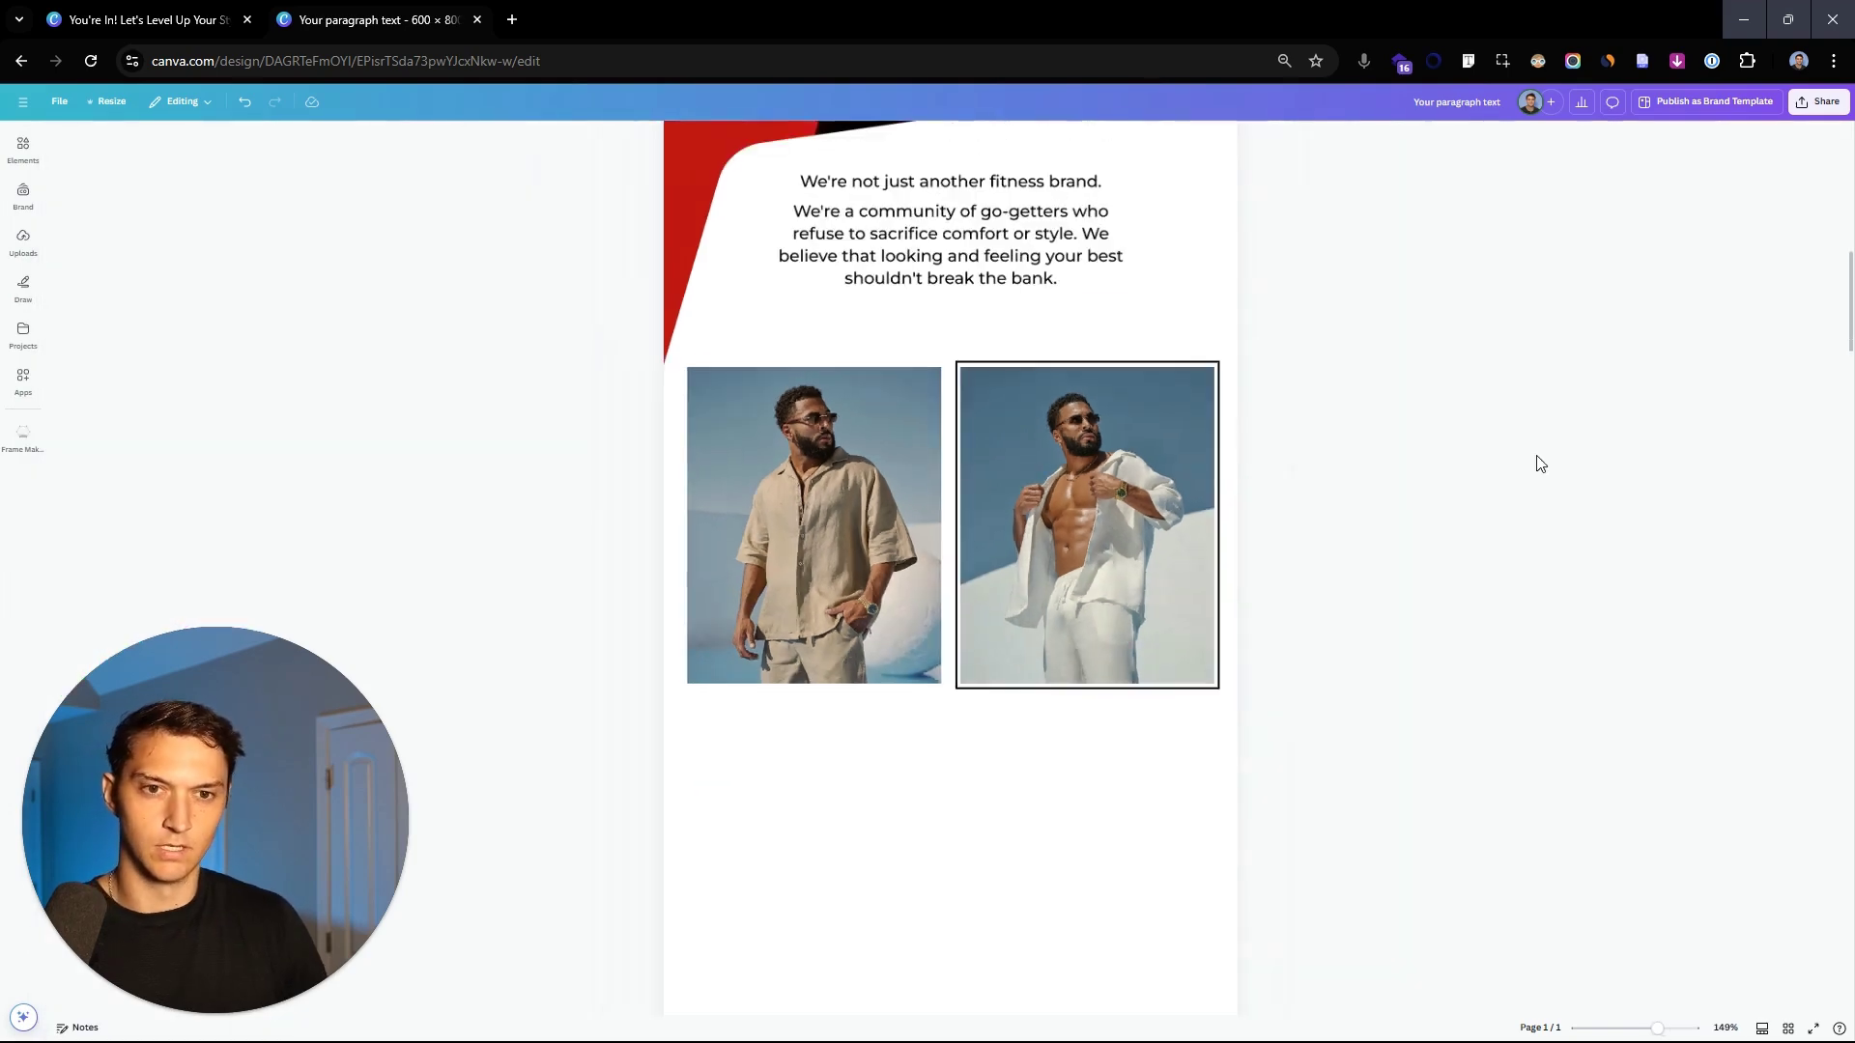
scroll(711, 390, "up", 6, "ctrl")
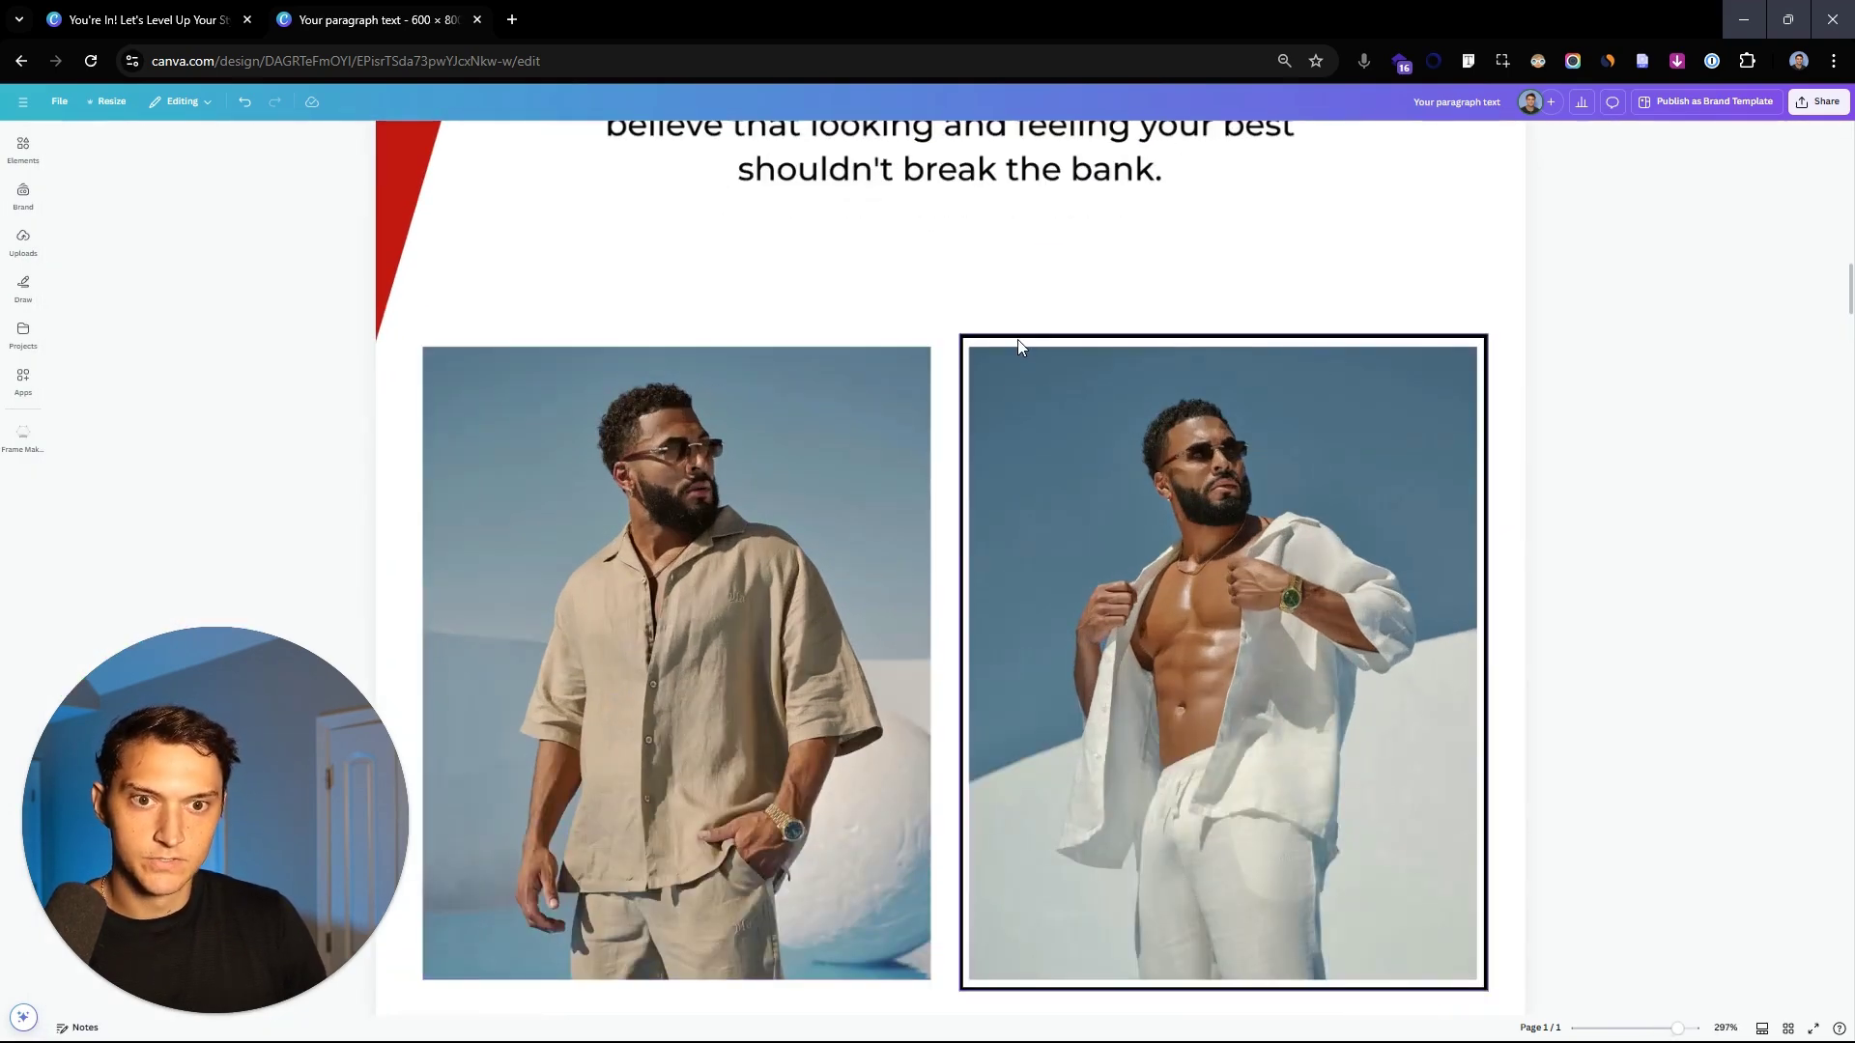
Step: Duplicate the black frame and place the copy around the left photo
left_click(1017, 339)
key("ctrl+d")
left_click_drag(1266, 491, 704, 461)
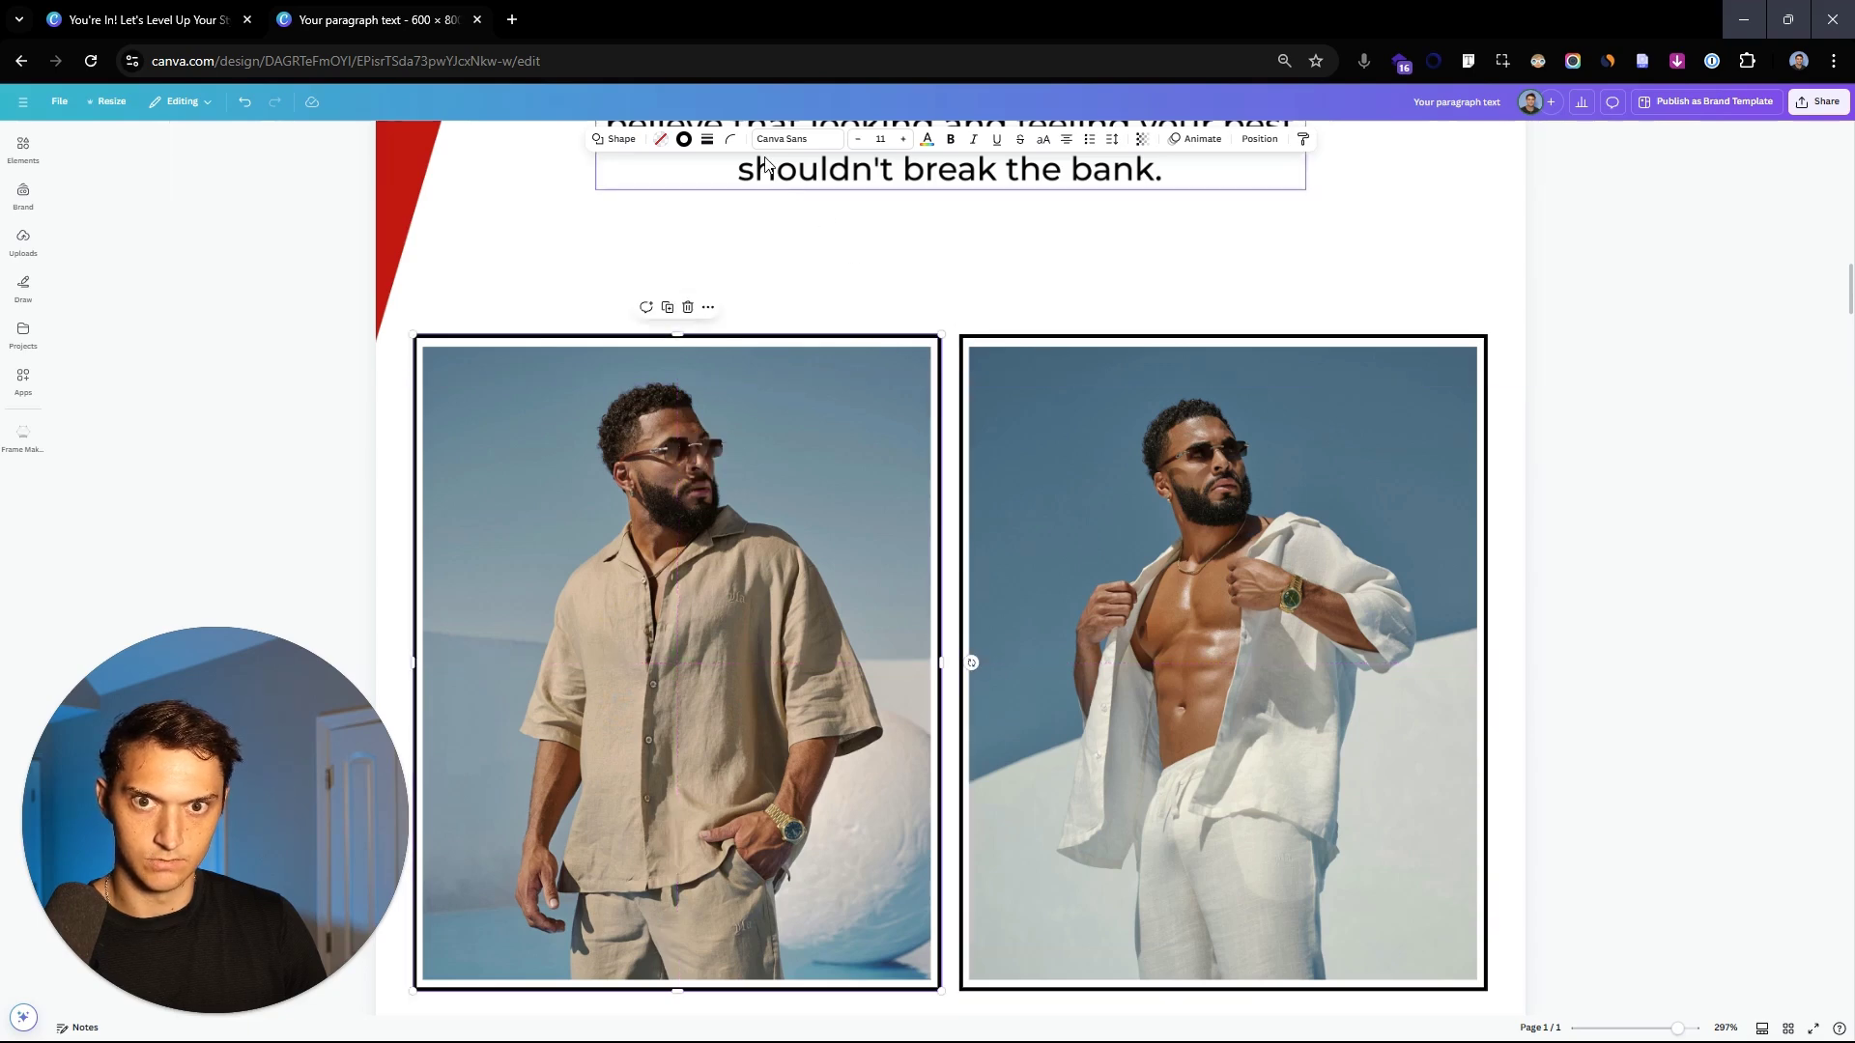
left_click(690, 145)
left_click(1013, 340)
scroll(949, 241, "down", 4)
left_click(1519, 373)
scroll(1516, 286, "down", 2, "ctrl")
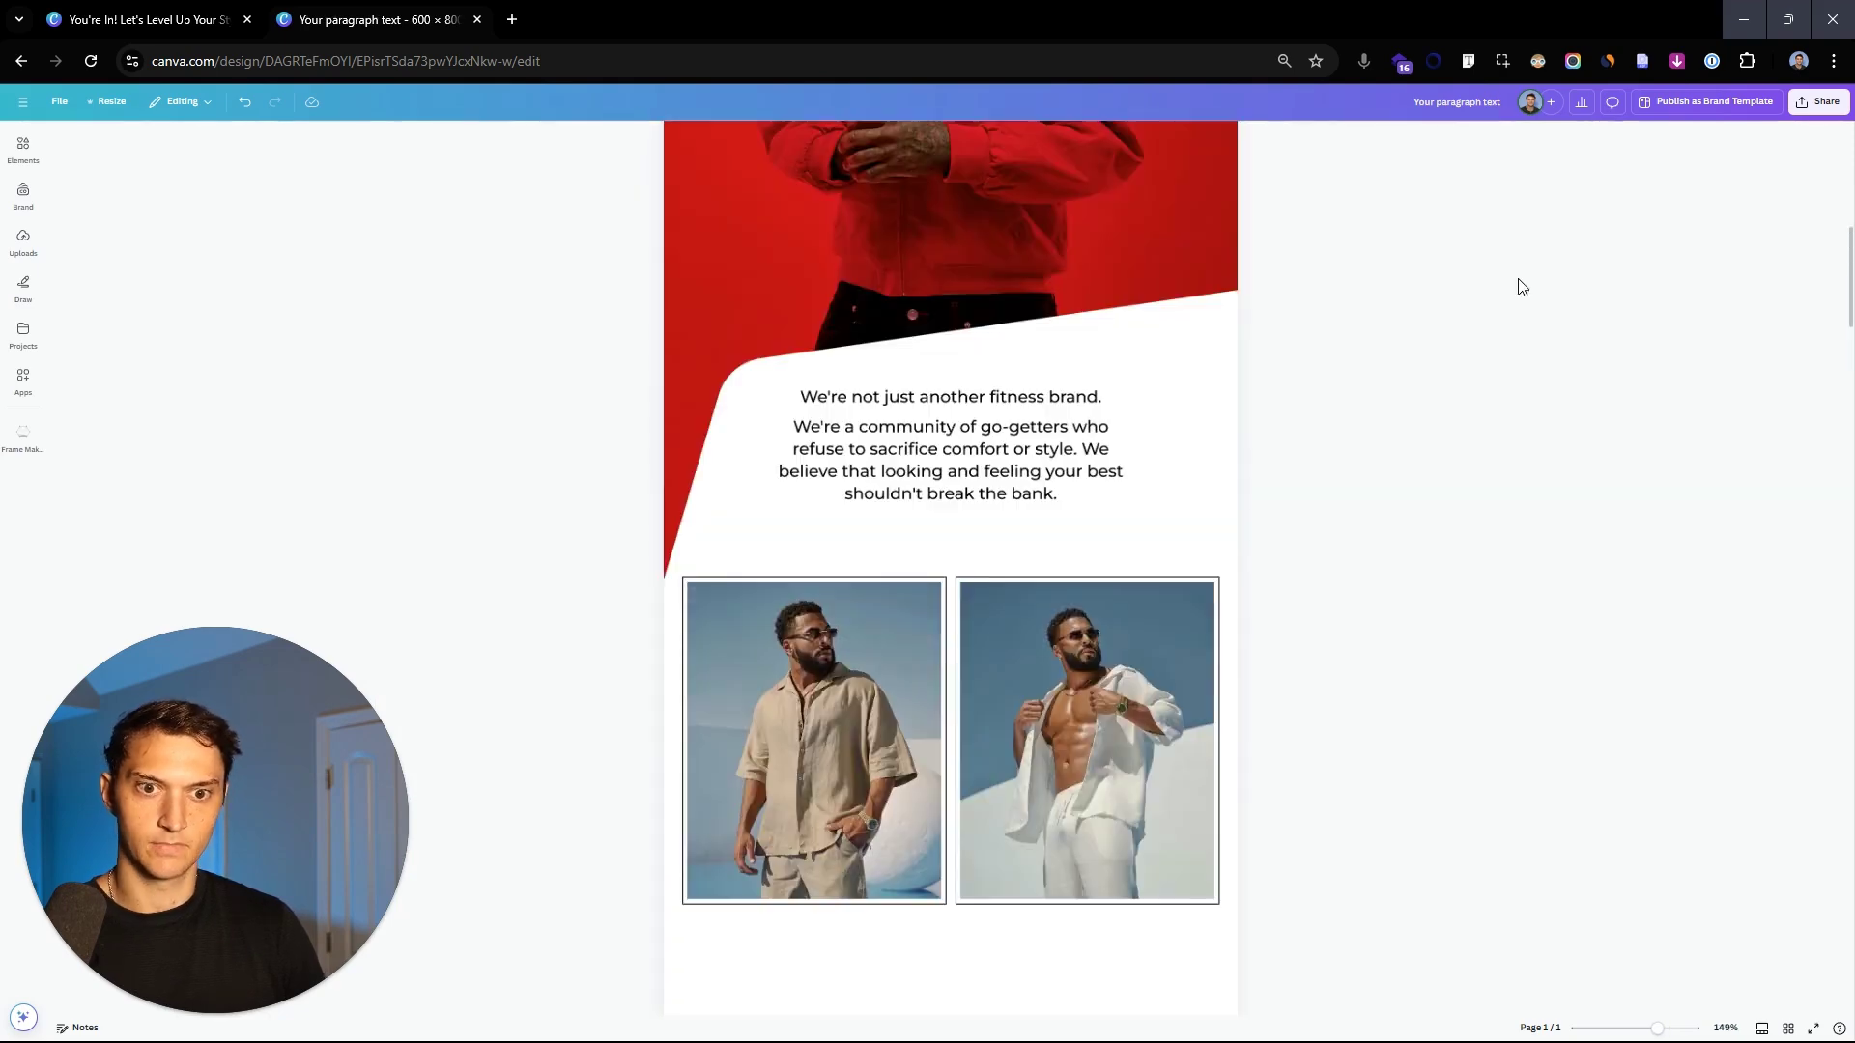
scroll(1516, 290, "down", 3)
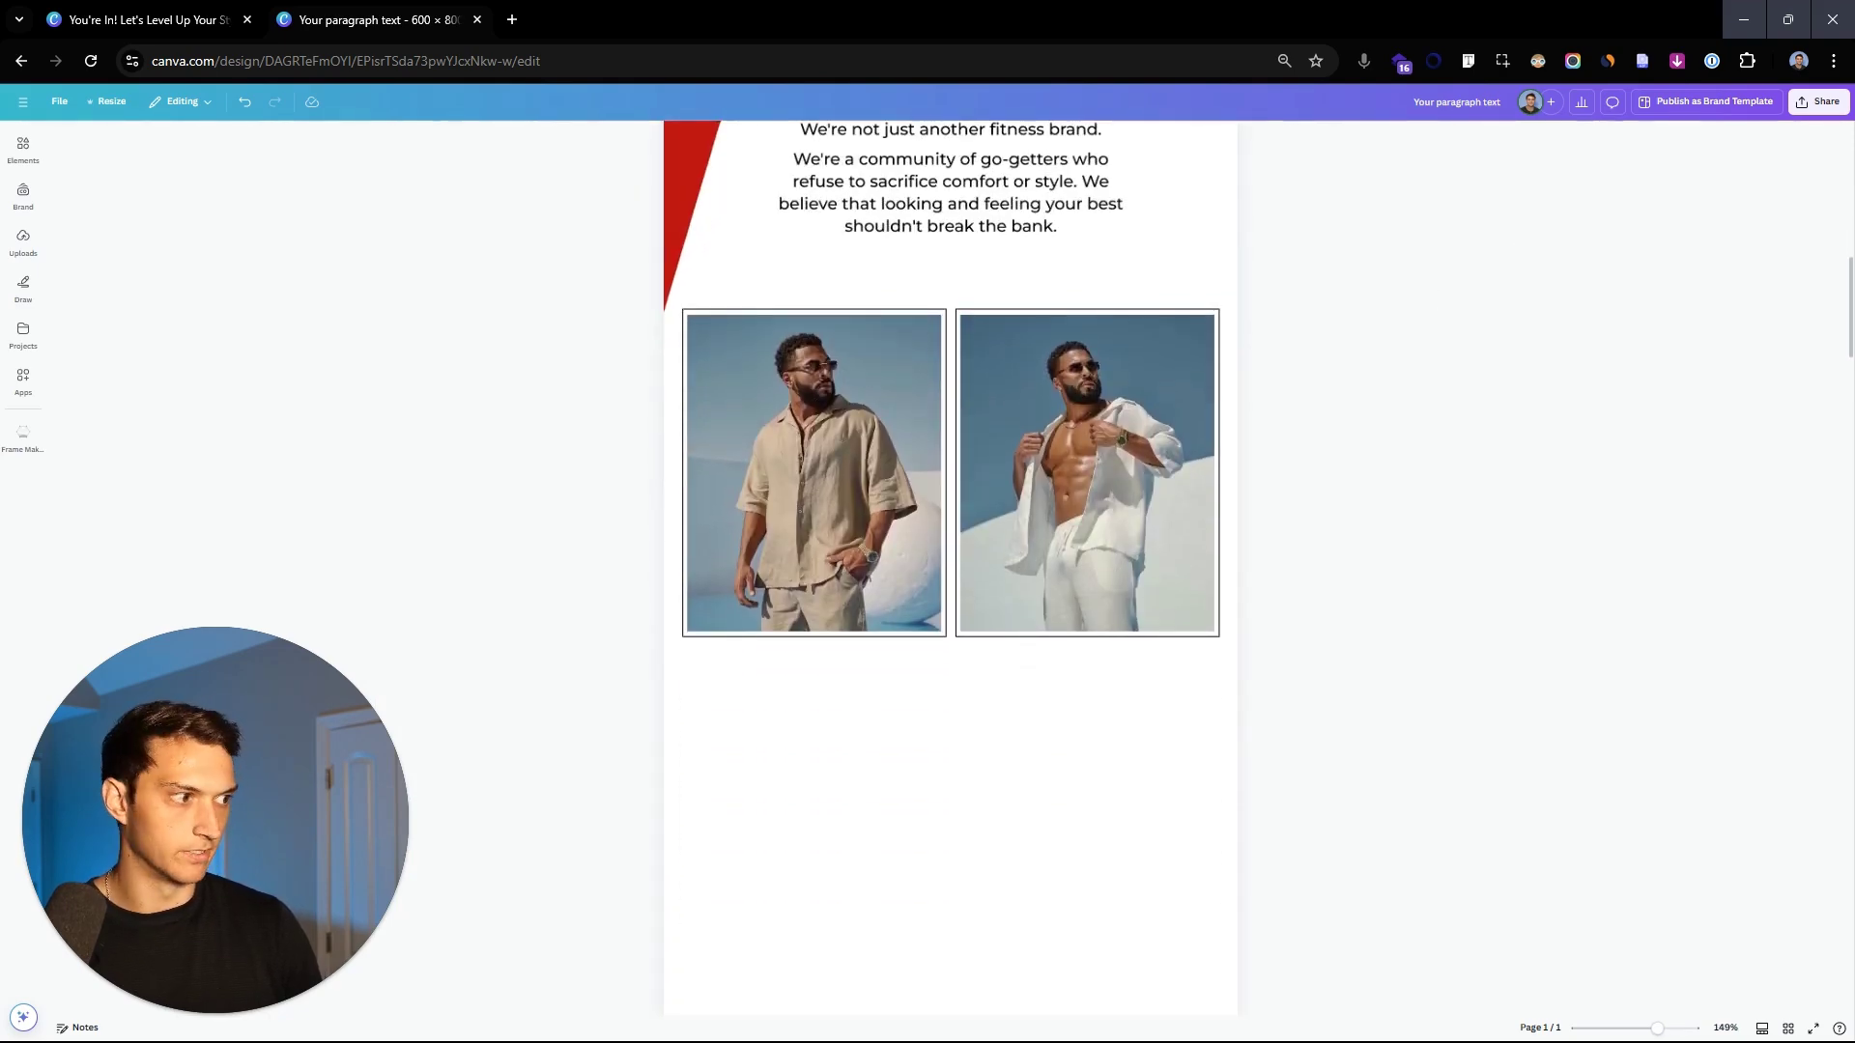
Step: Move the grey section up directly under the model photos
left_click(1096, 728)
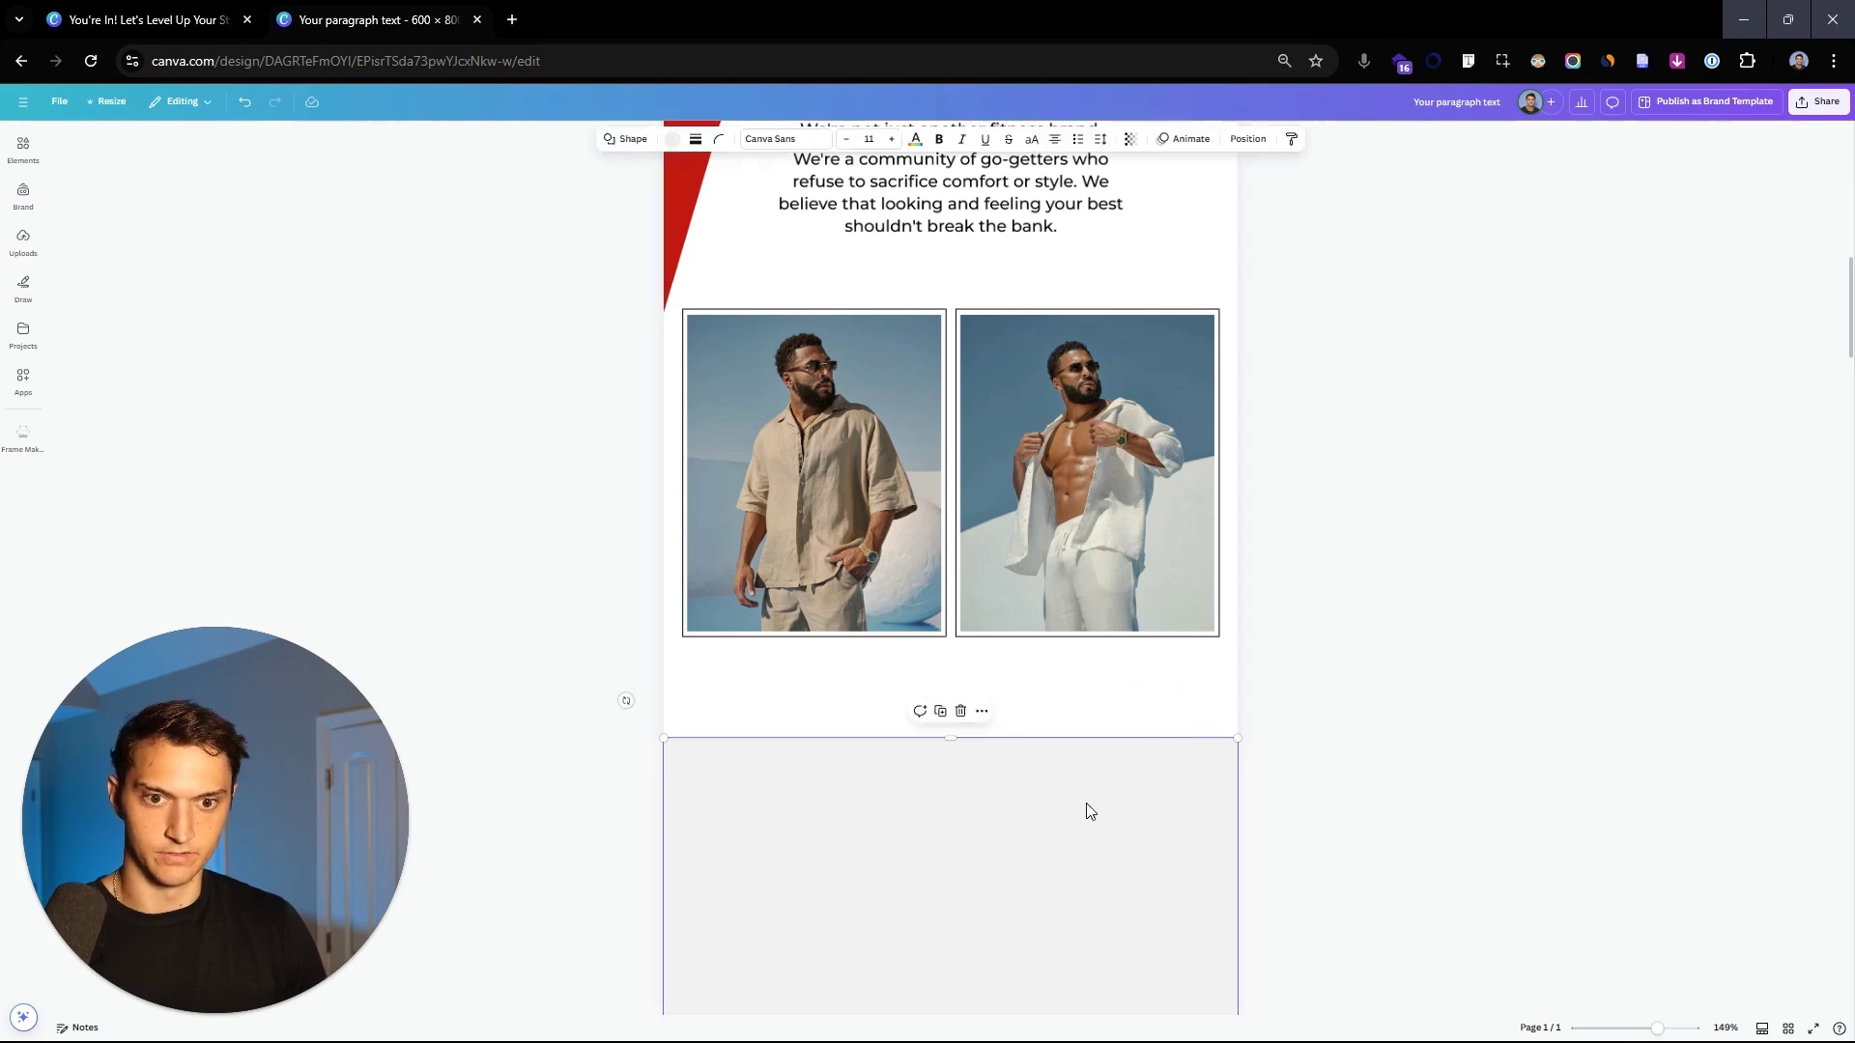
left_click_drag(1088, 811, 1080, 773)
scroll(1424, 559, "down", 5, "ctrl")
scroll(539, 346, "up", 1)
scroll(539, 346, "up", 1)
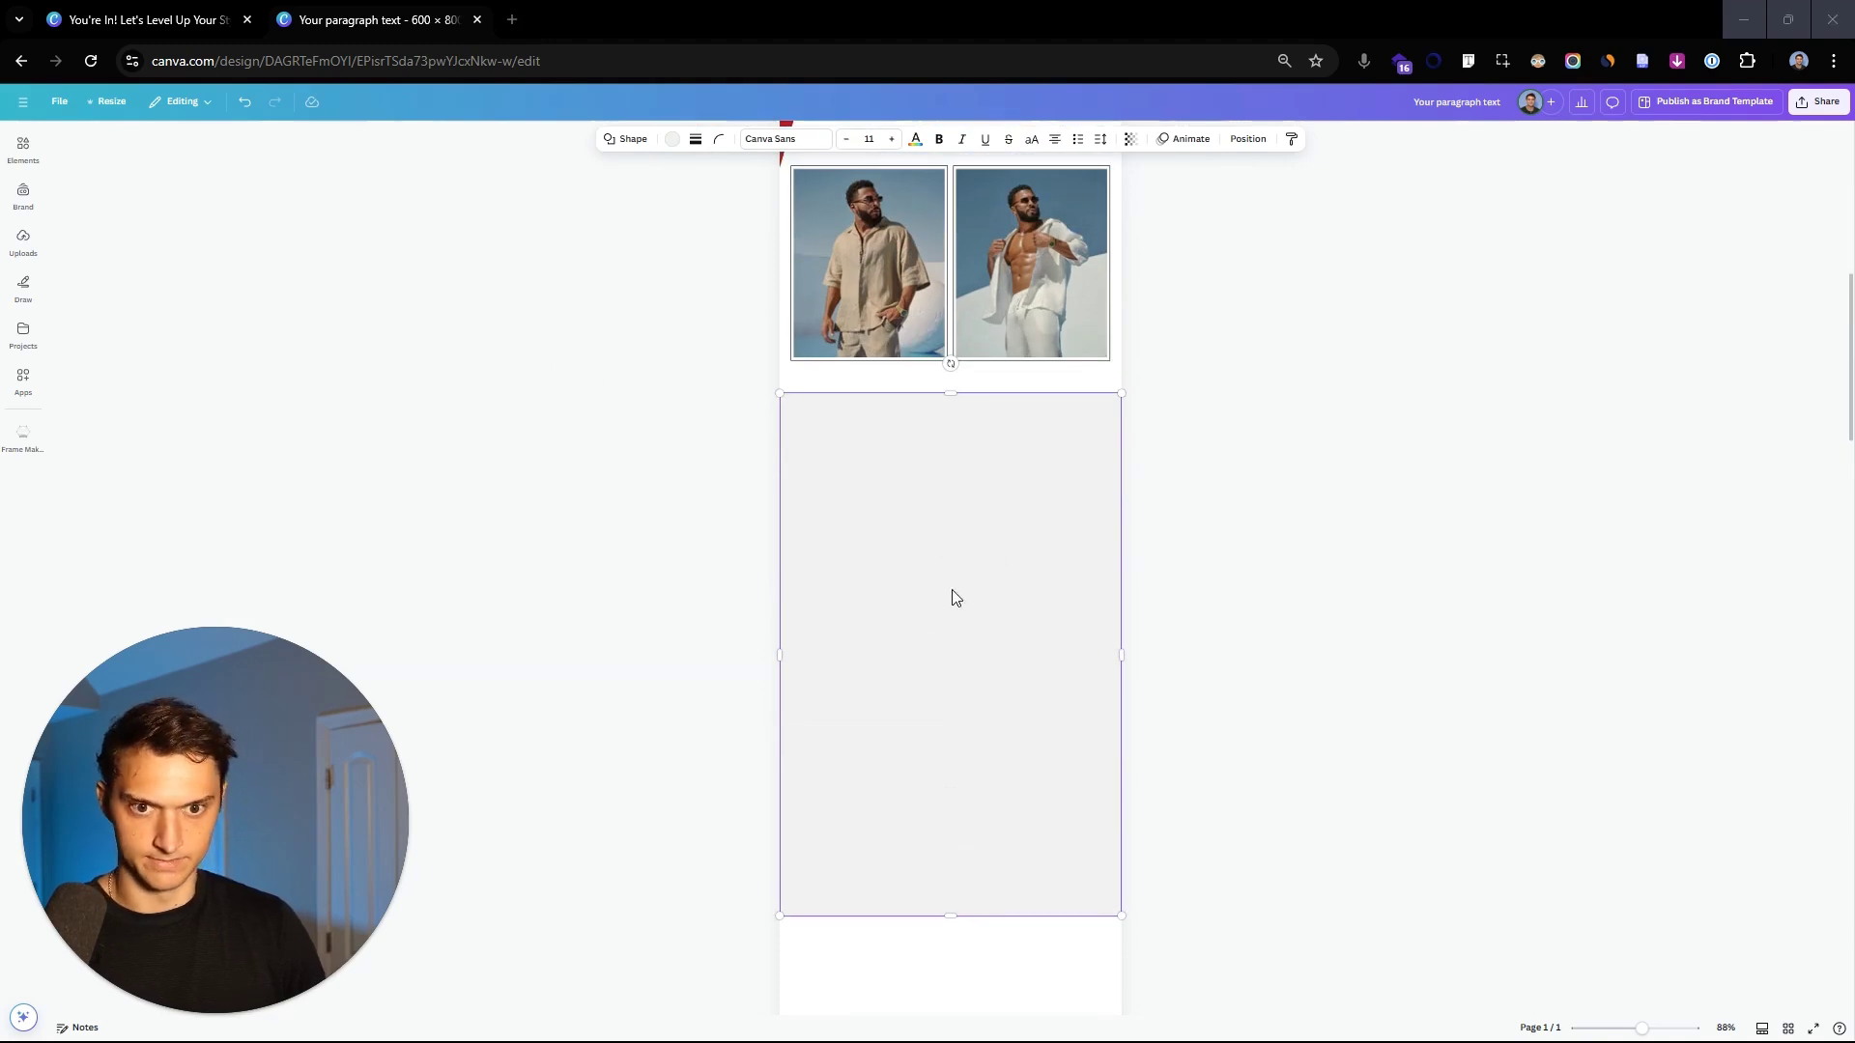
Step: Place the Why YoungLA? heading and the Premium Without the Price Tag block beneath it
left_click_drag(978, 581, 1012, 423)
left_click(1388, 529)
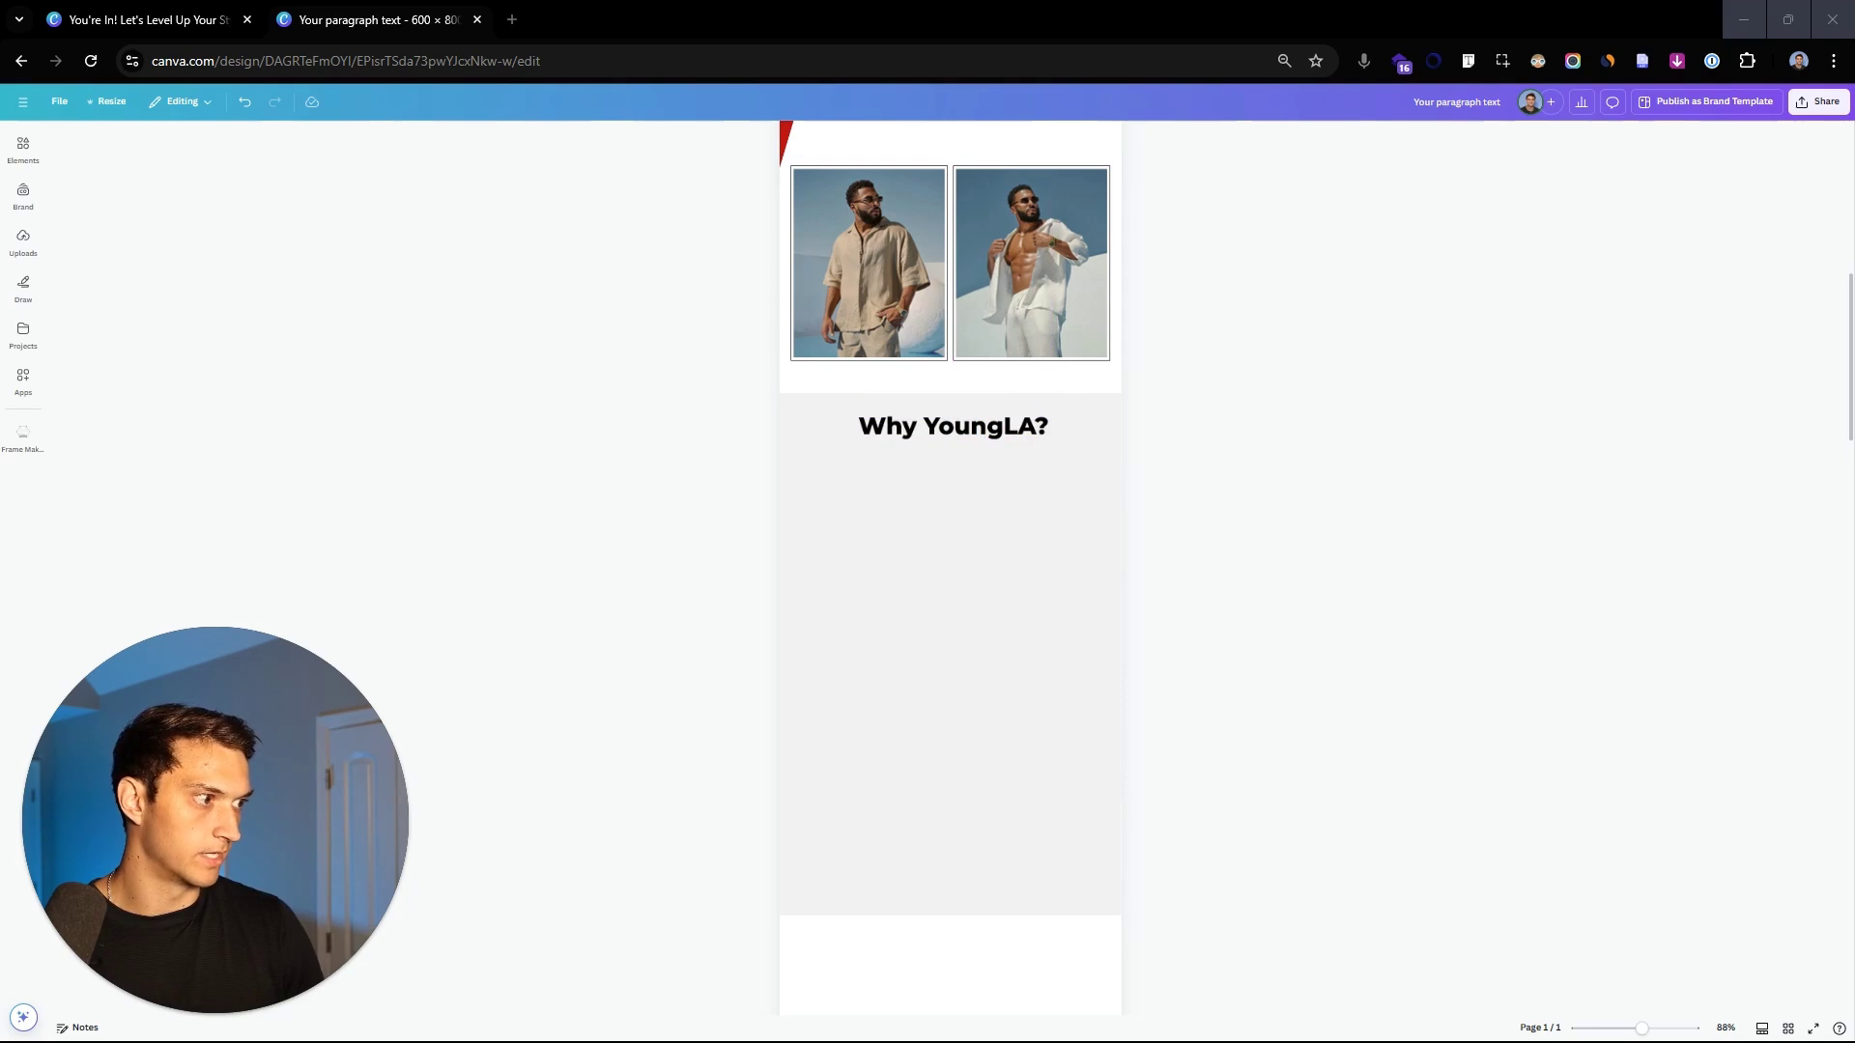
left_click(981, 606)
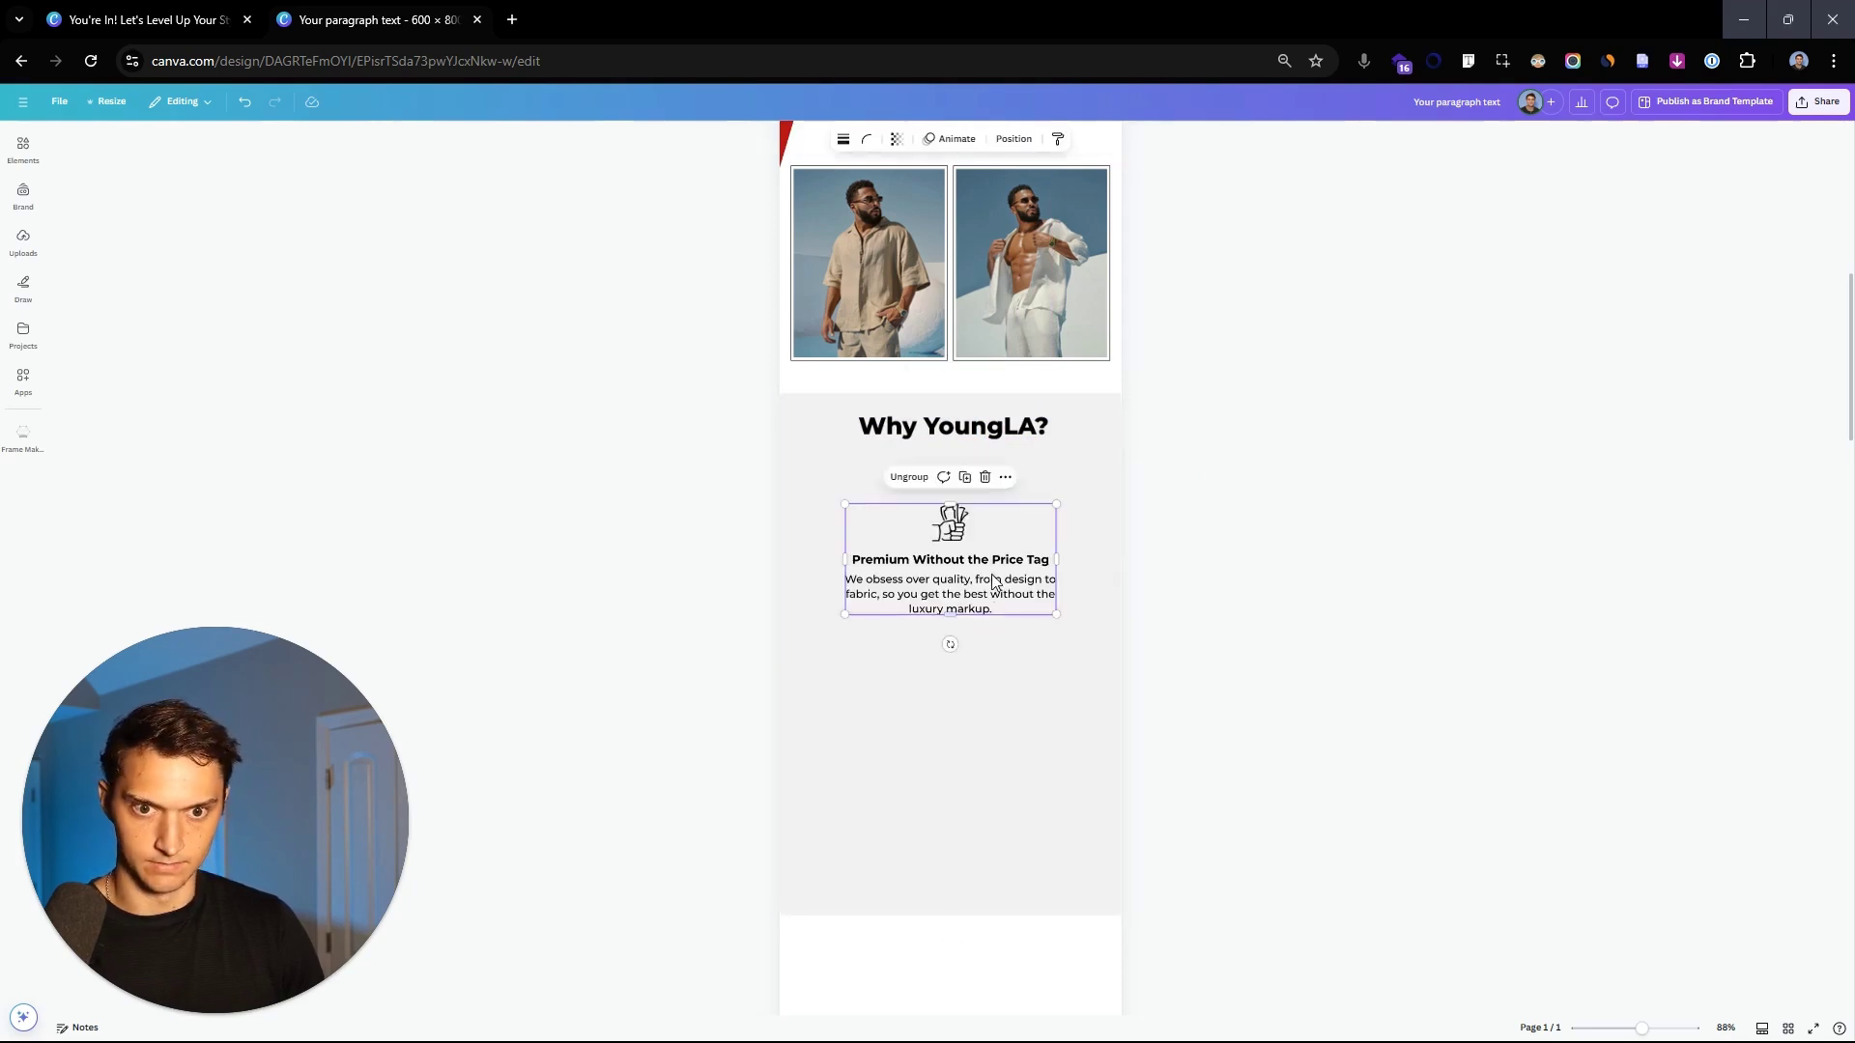
left_click_drag(996, 572, 996, 537)
scroll(953, 502, "up", 5)
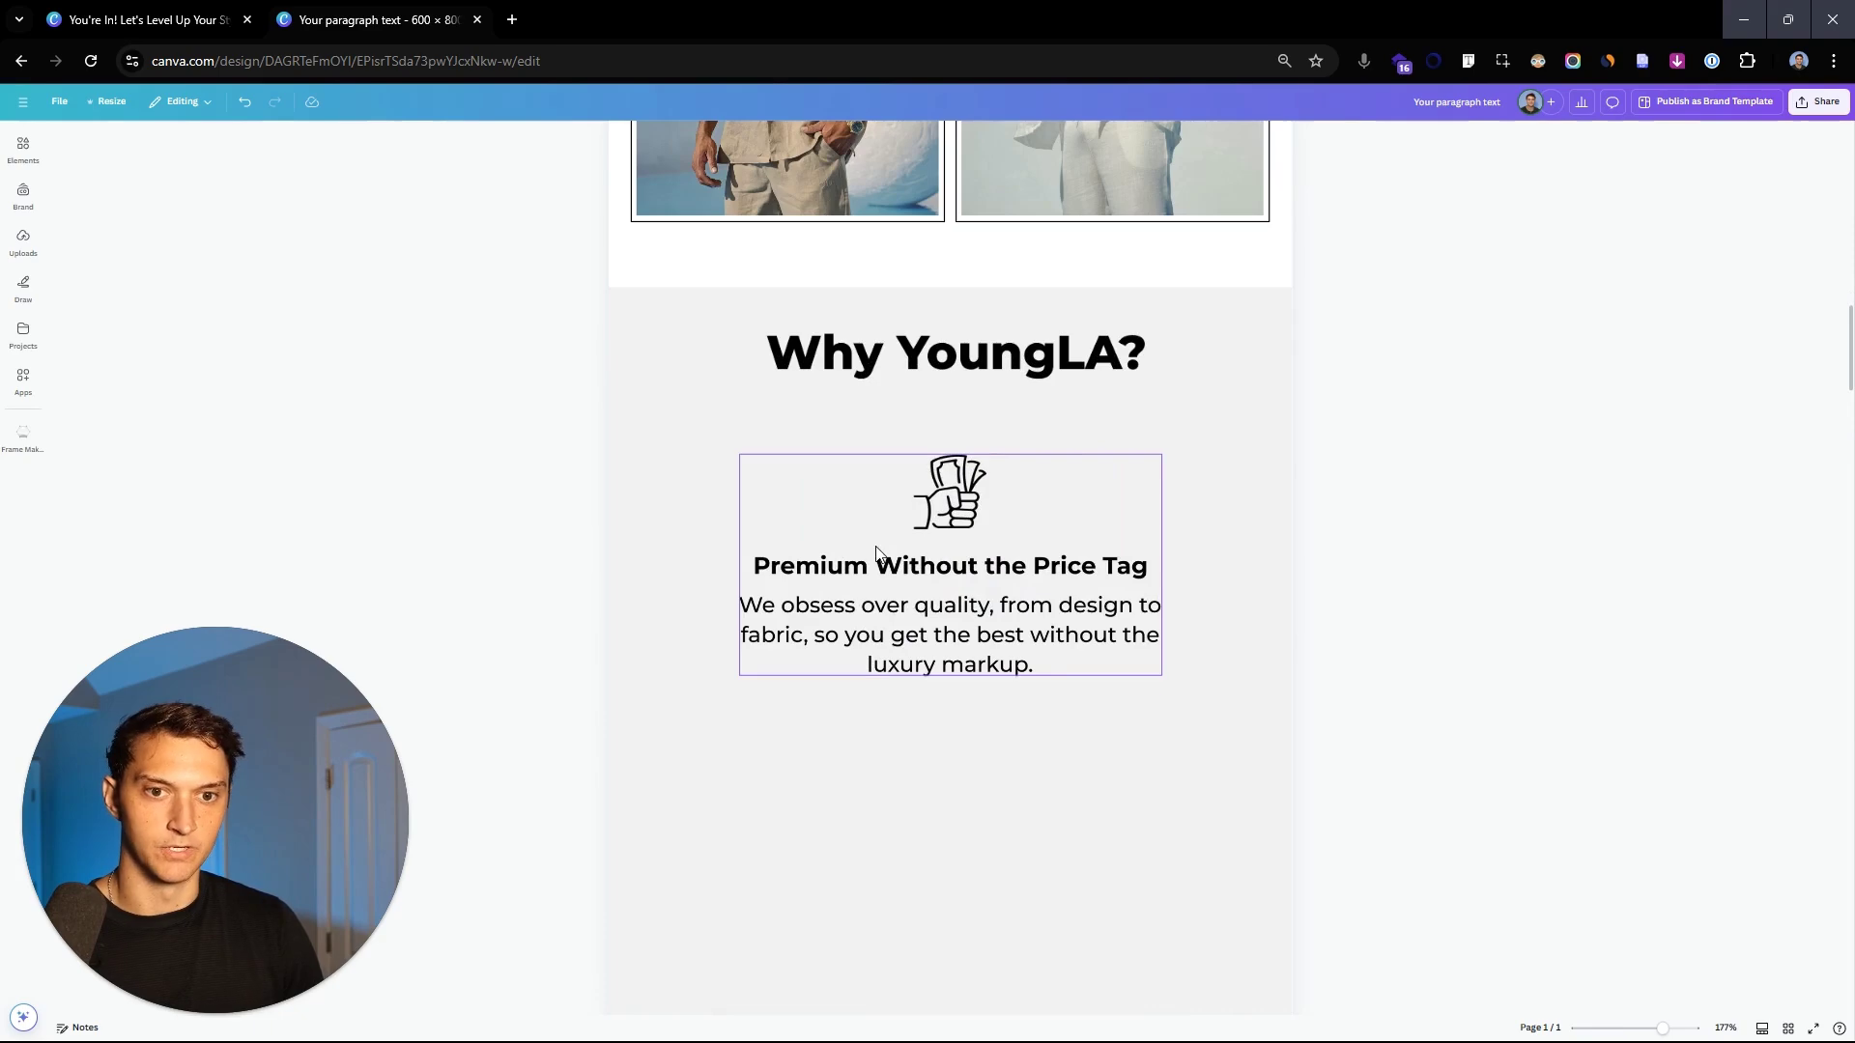
scroll(947, 546, "down", 5)
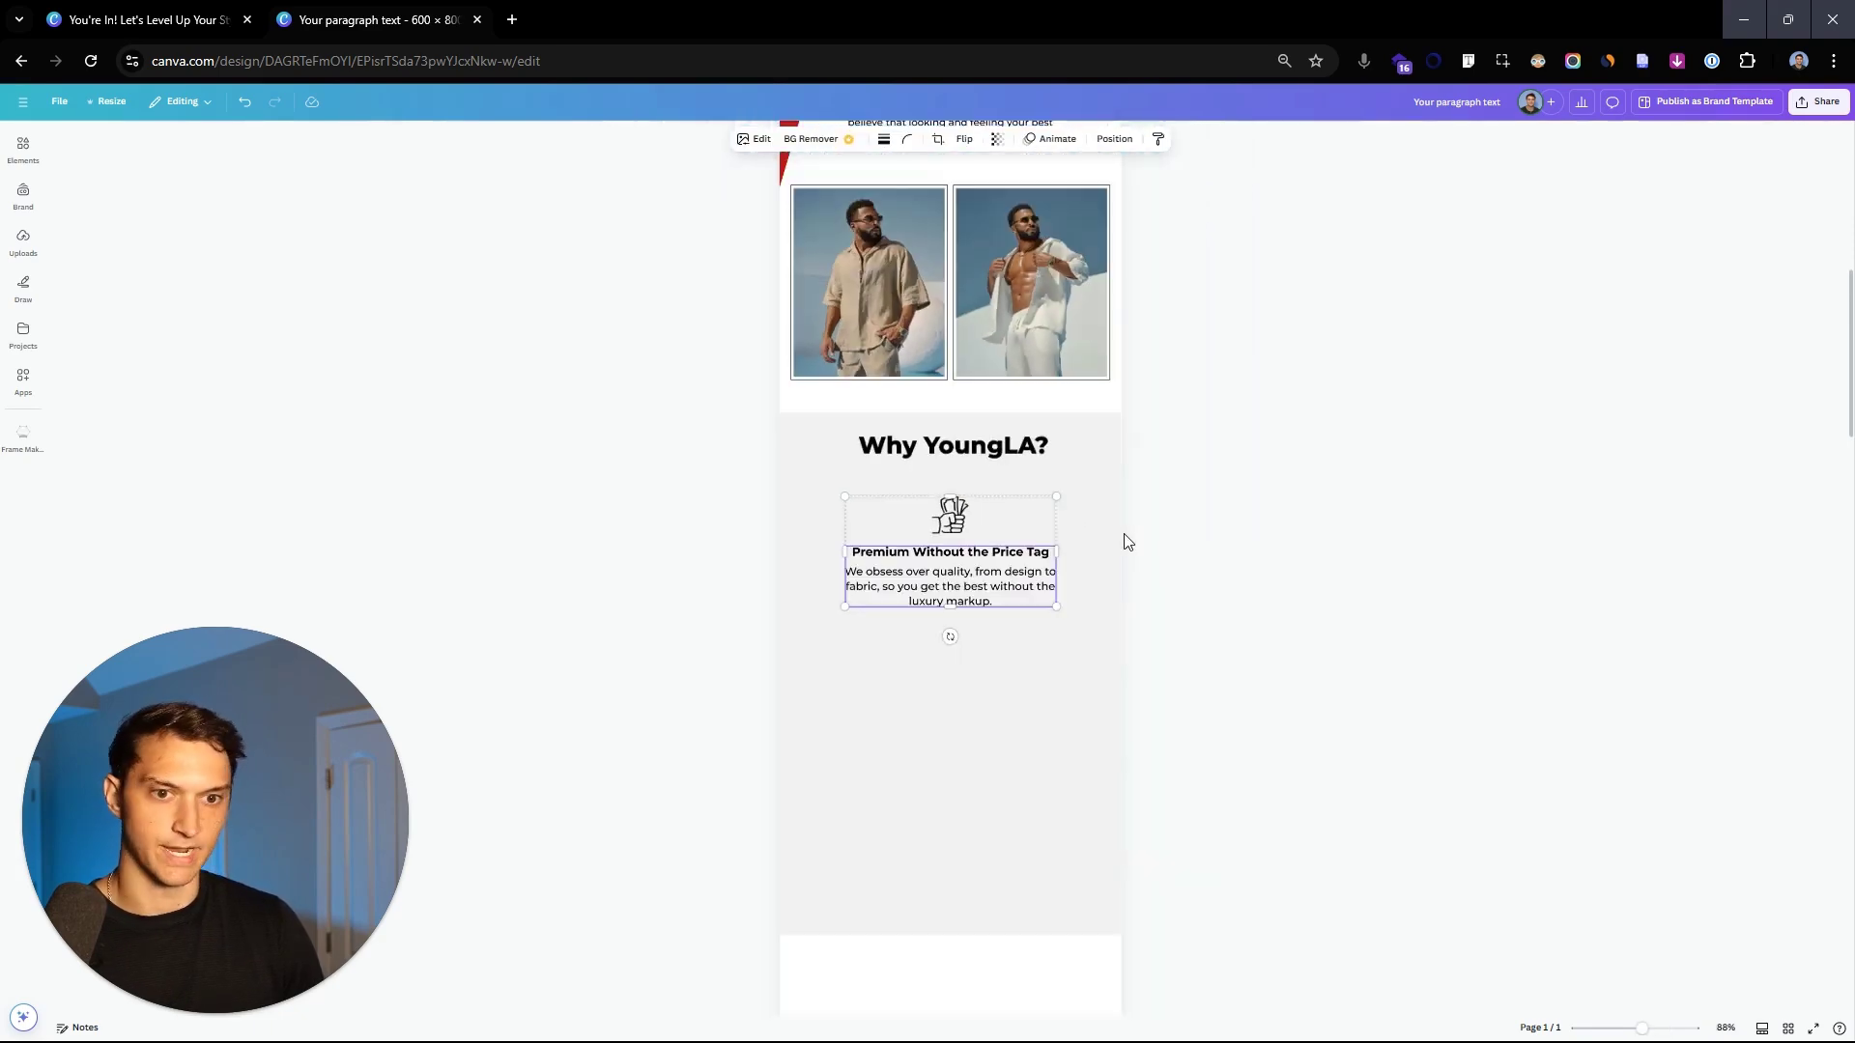
left_click(1290, 563)
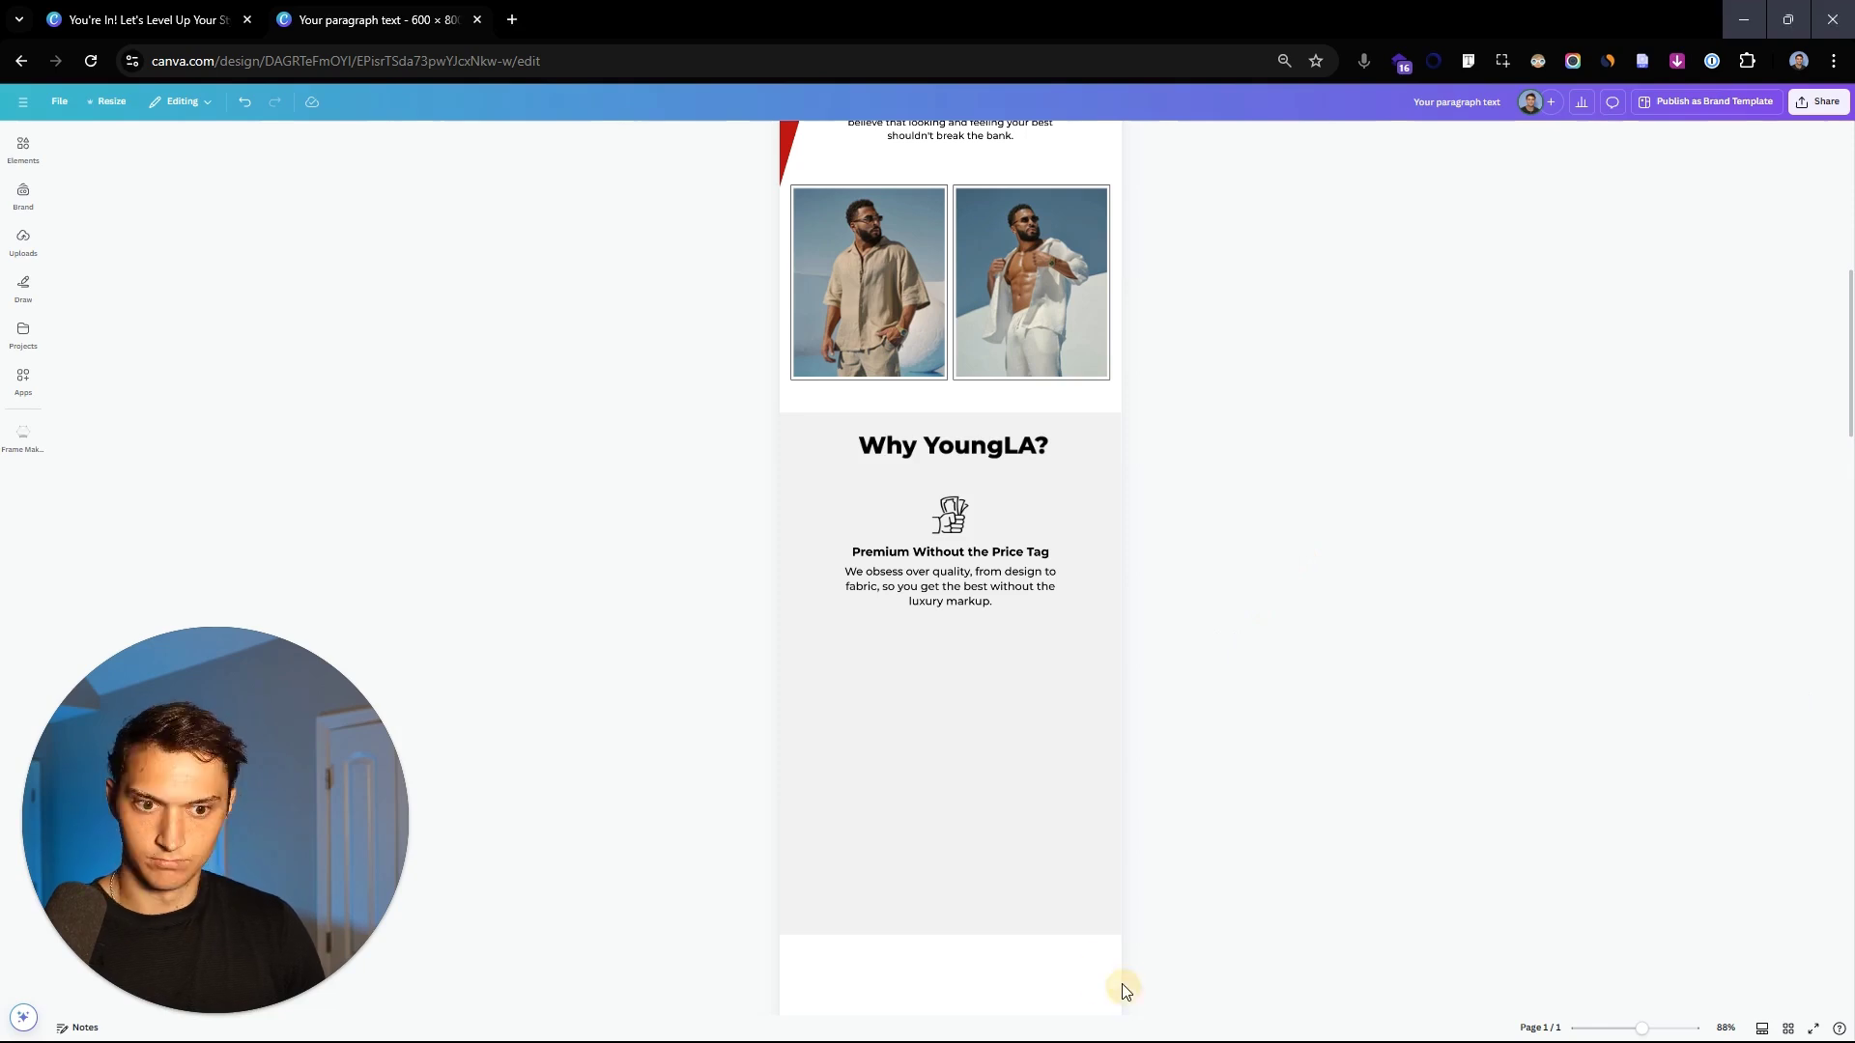
Step: Paste the Tested and Approved and Made for You blocks under Premium
key("ctrl+v")
left_click_drag(1053, 795, 1001, 680)
left_click(1399, 666)
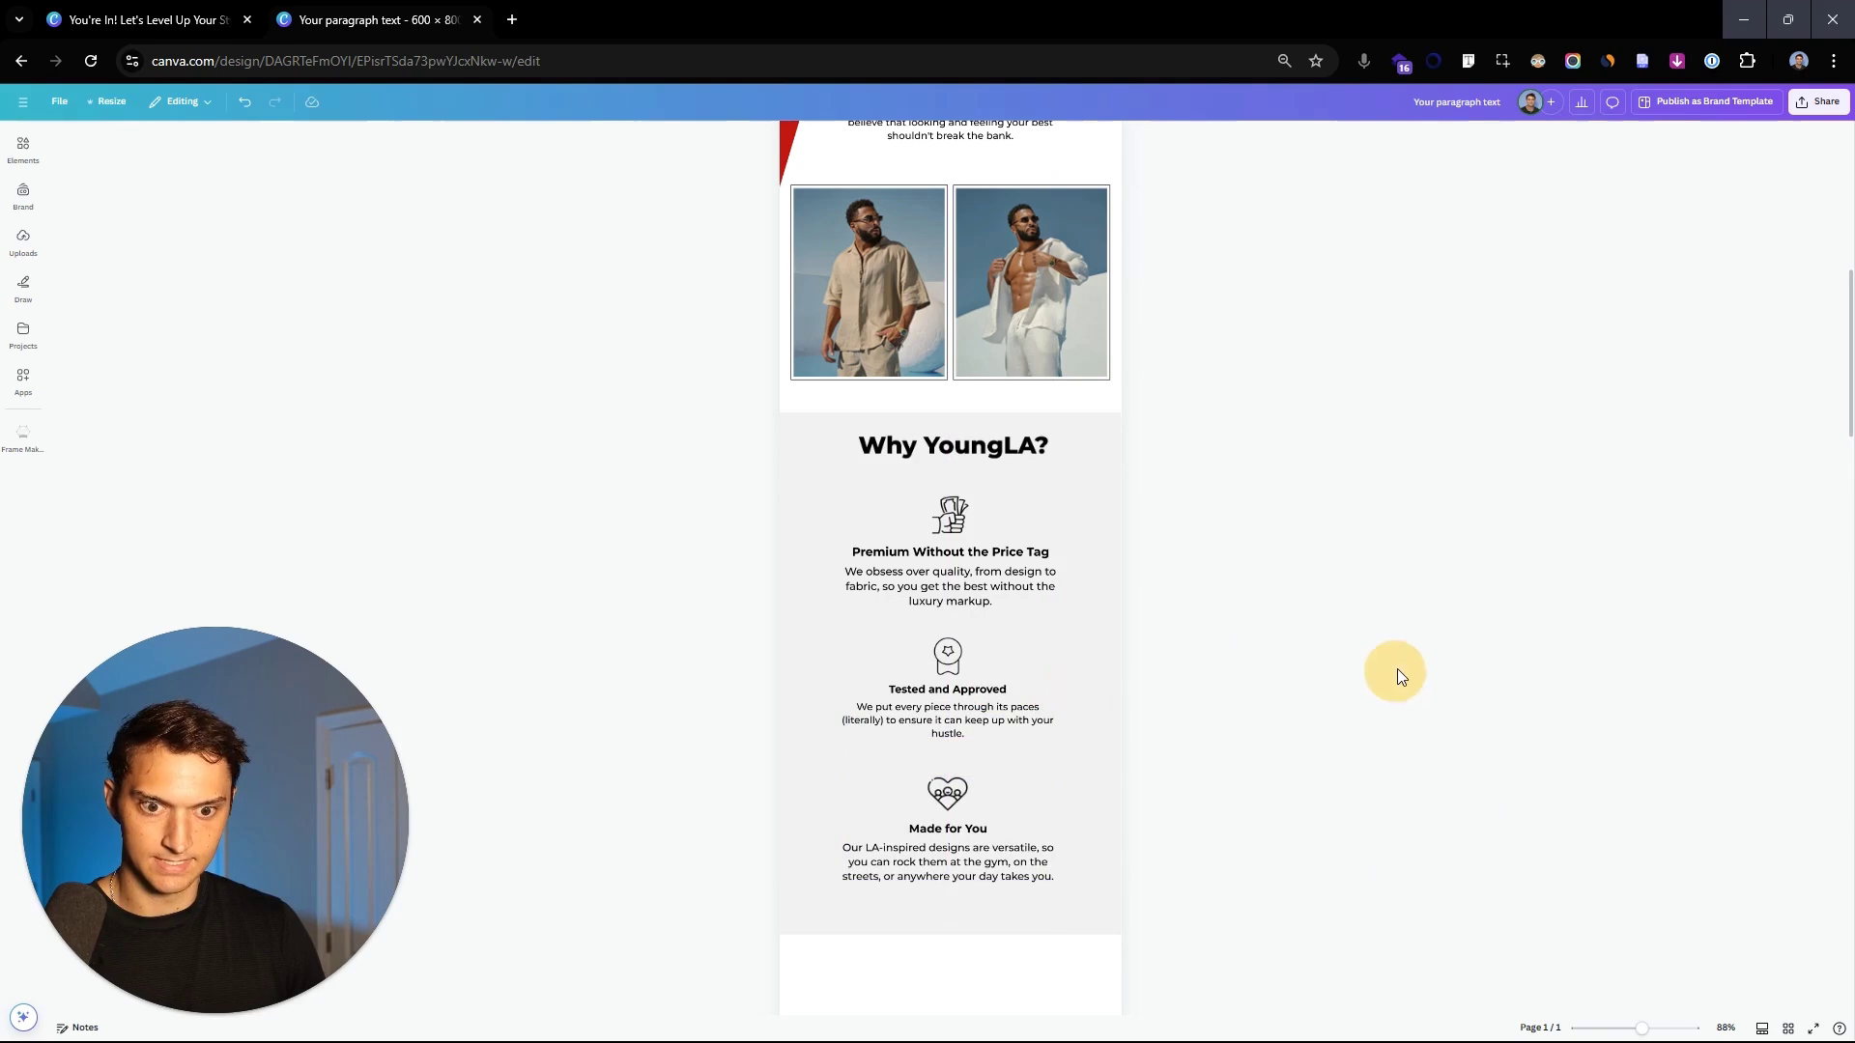
scroll(1388, 674, "down", 4)
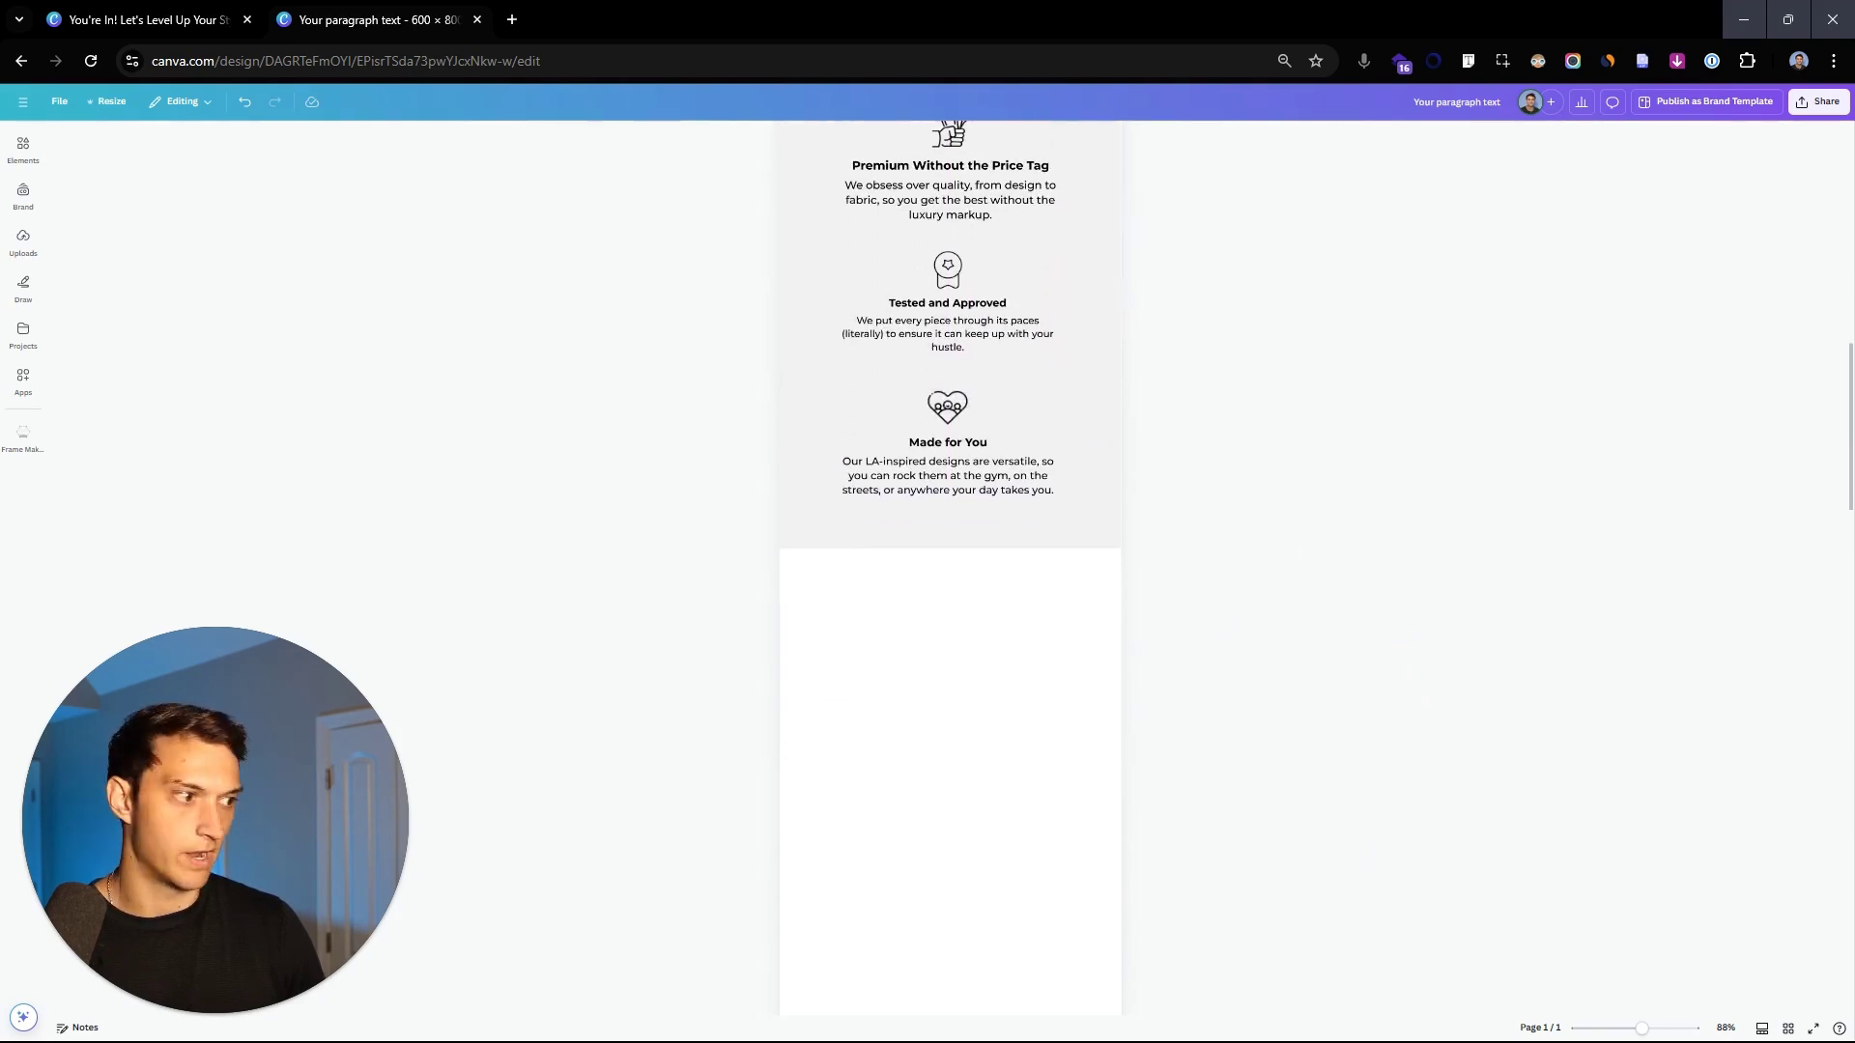
Step: Paste the Check Out the Gear Everyone's Talking About. heading at the top of the white area
key("ctrl+v")
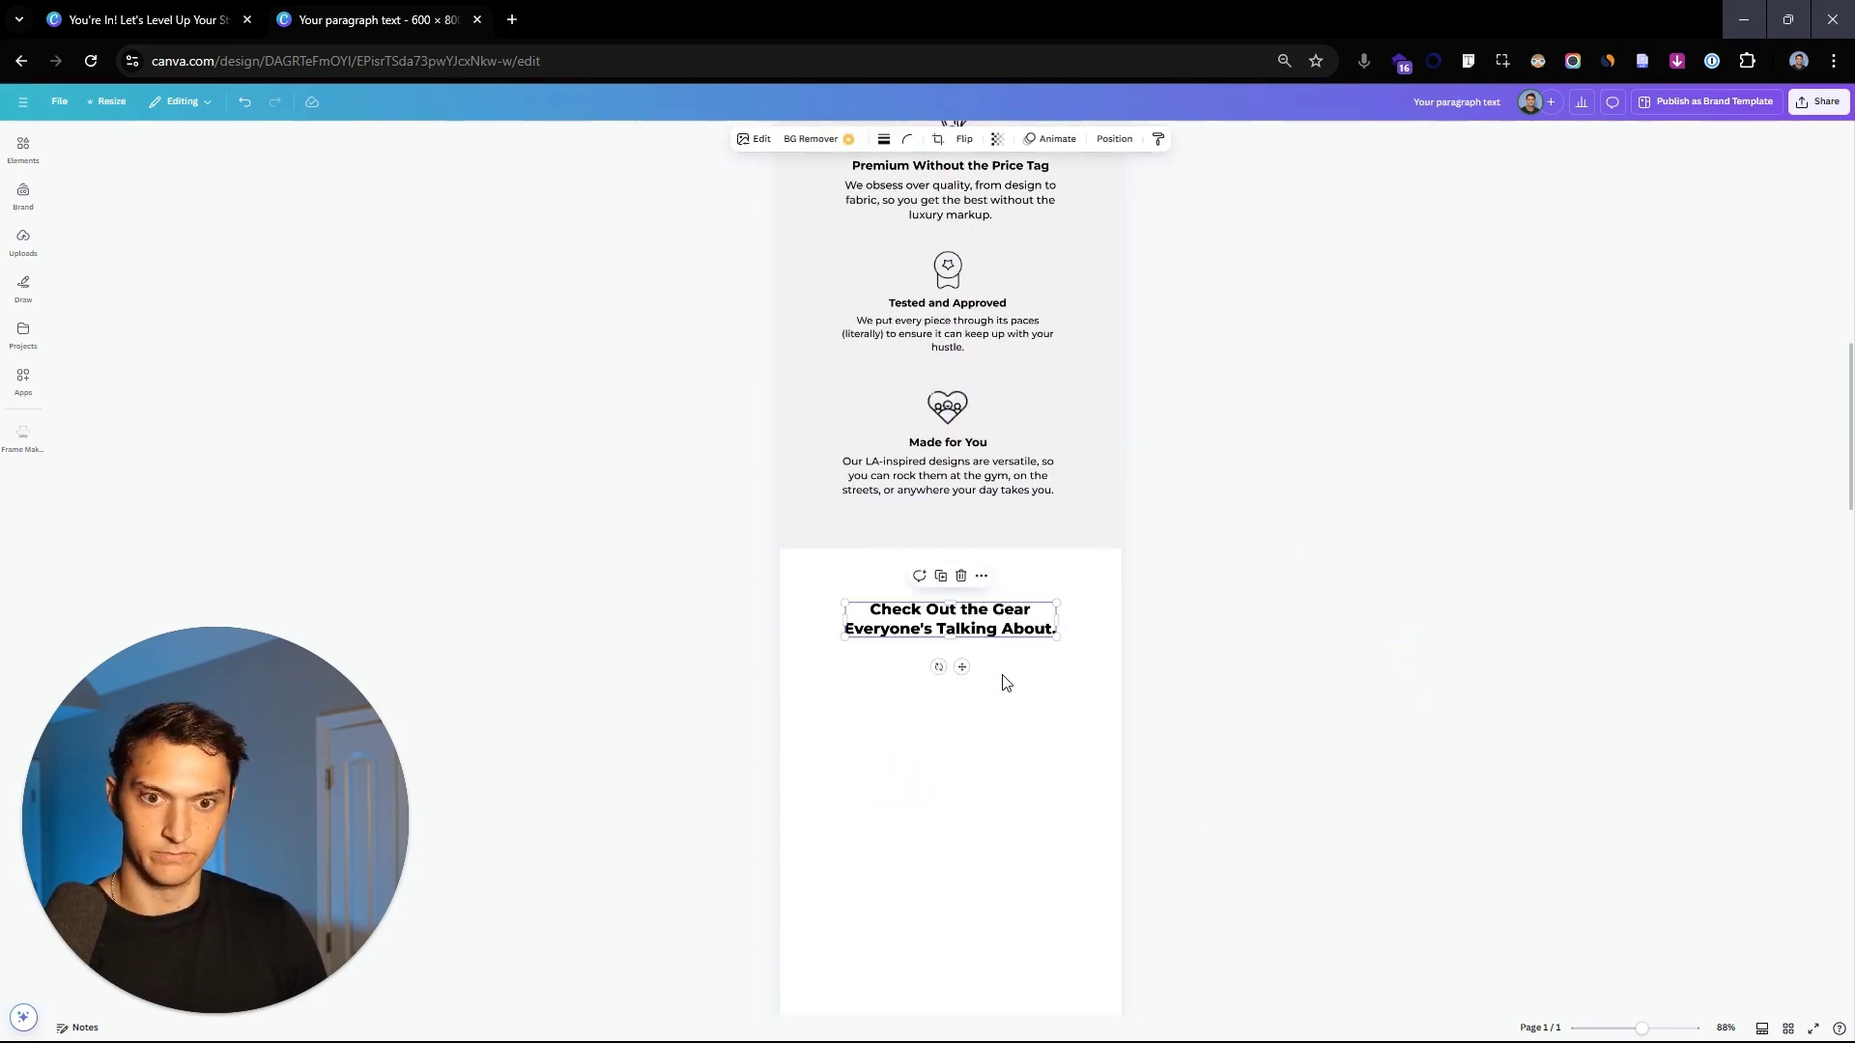
left_click_drag(1001, 618, 1002, 576)
left_click(1352, 581)
scroll(1342, 573, "down", 3)
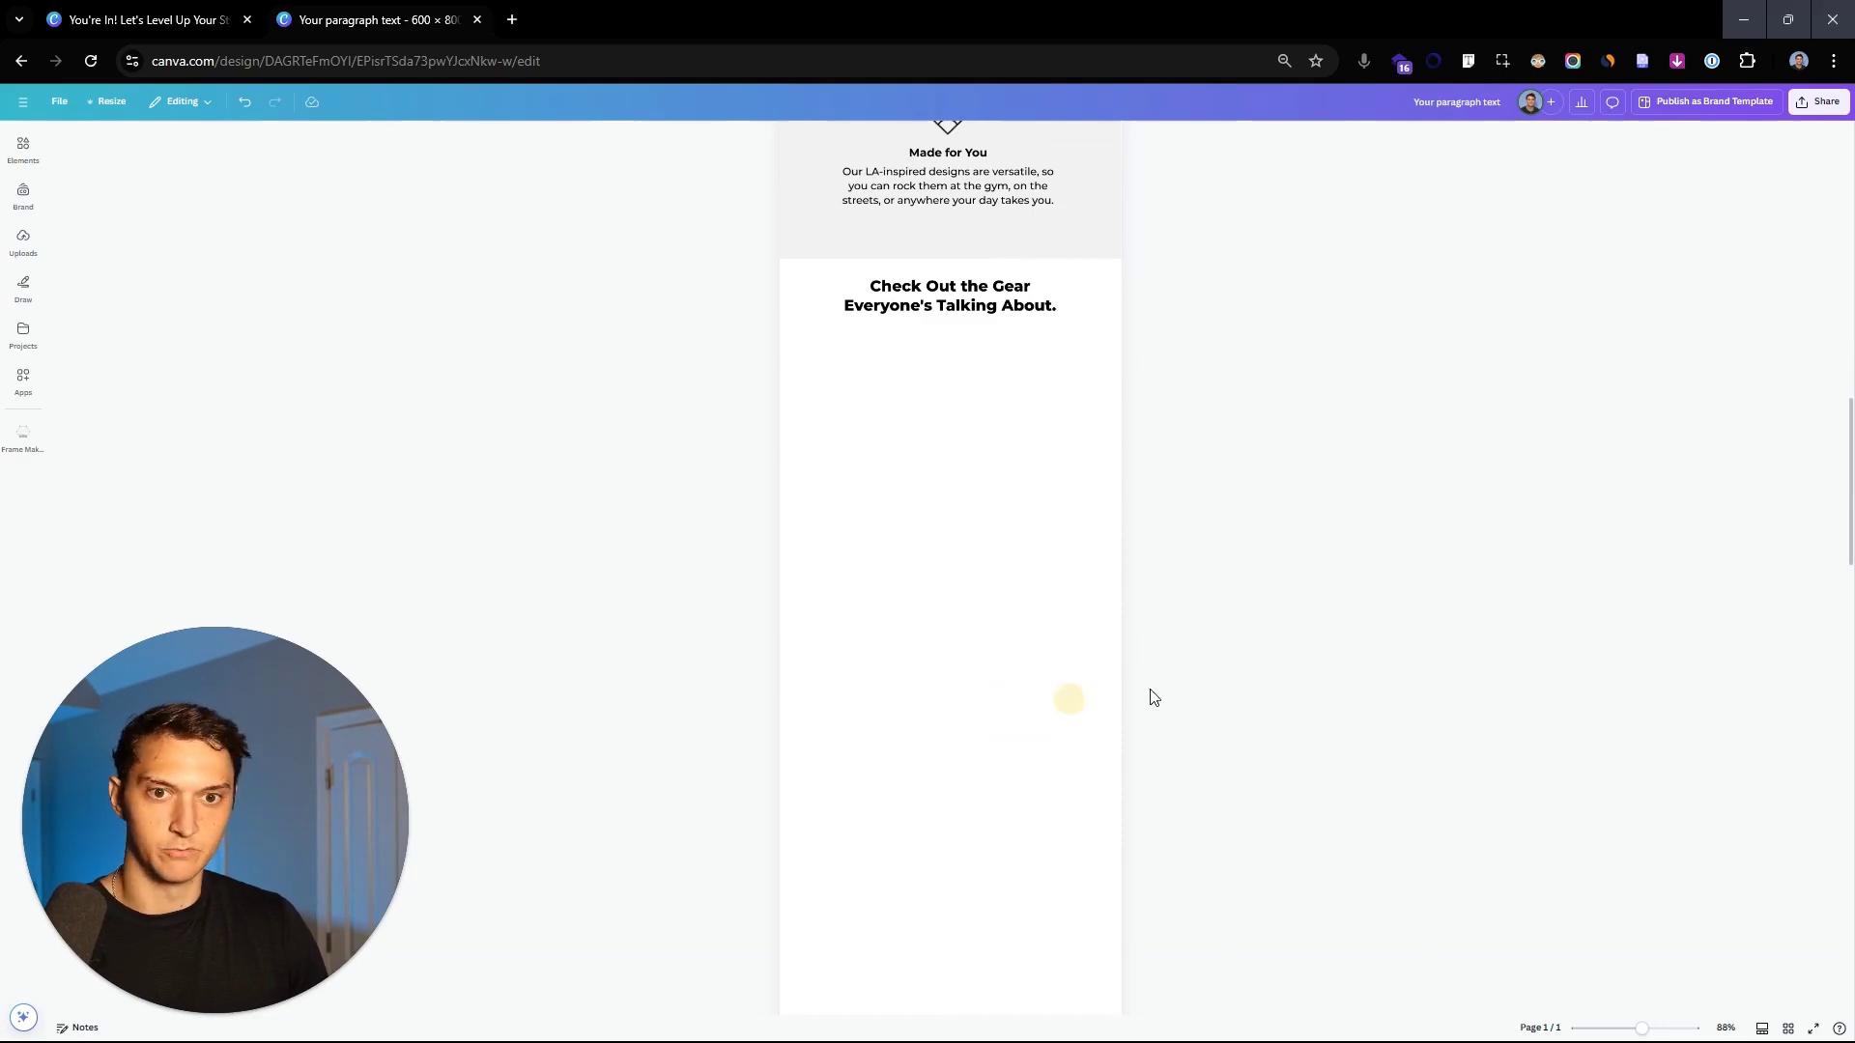
Step: Position the two men's product photos under the heading
left_click_drag(1044, 549, 1034, 506)
key("Escape")
scroll(1098, 508, "up", 5)
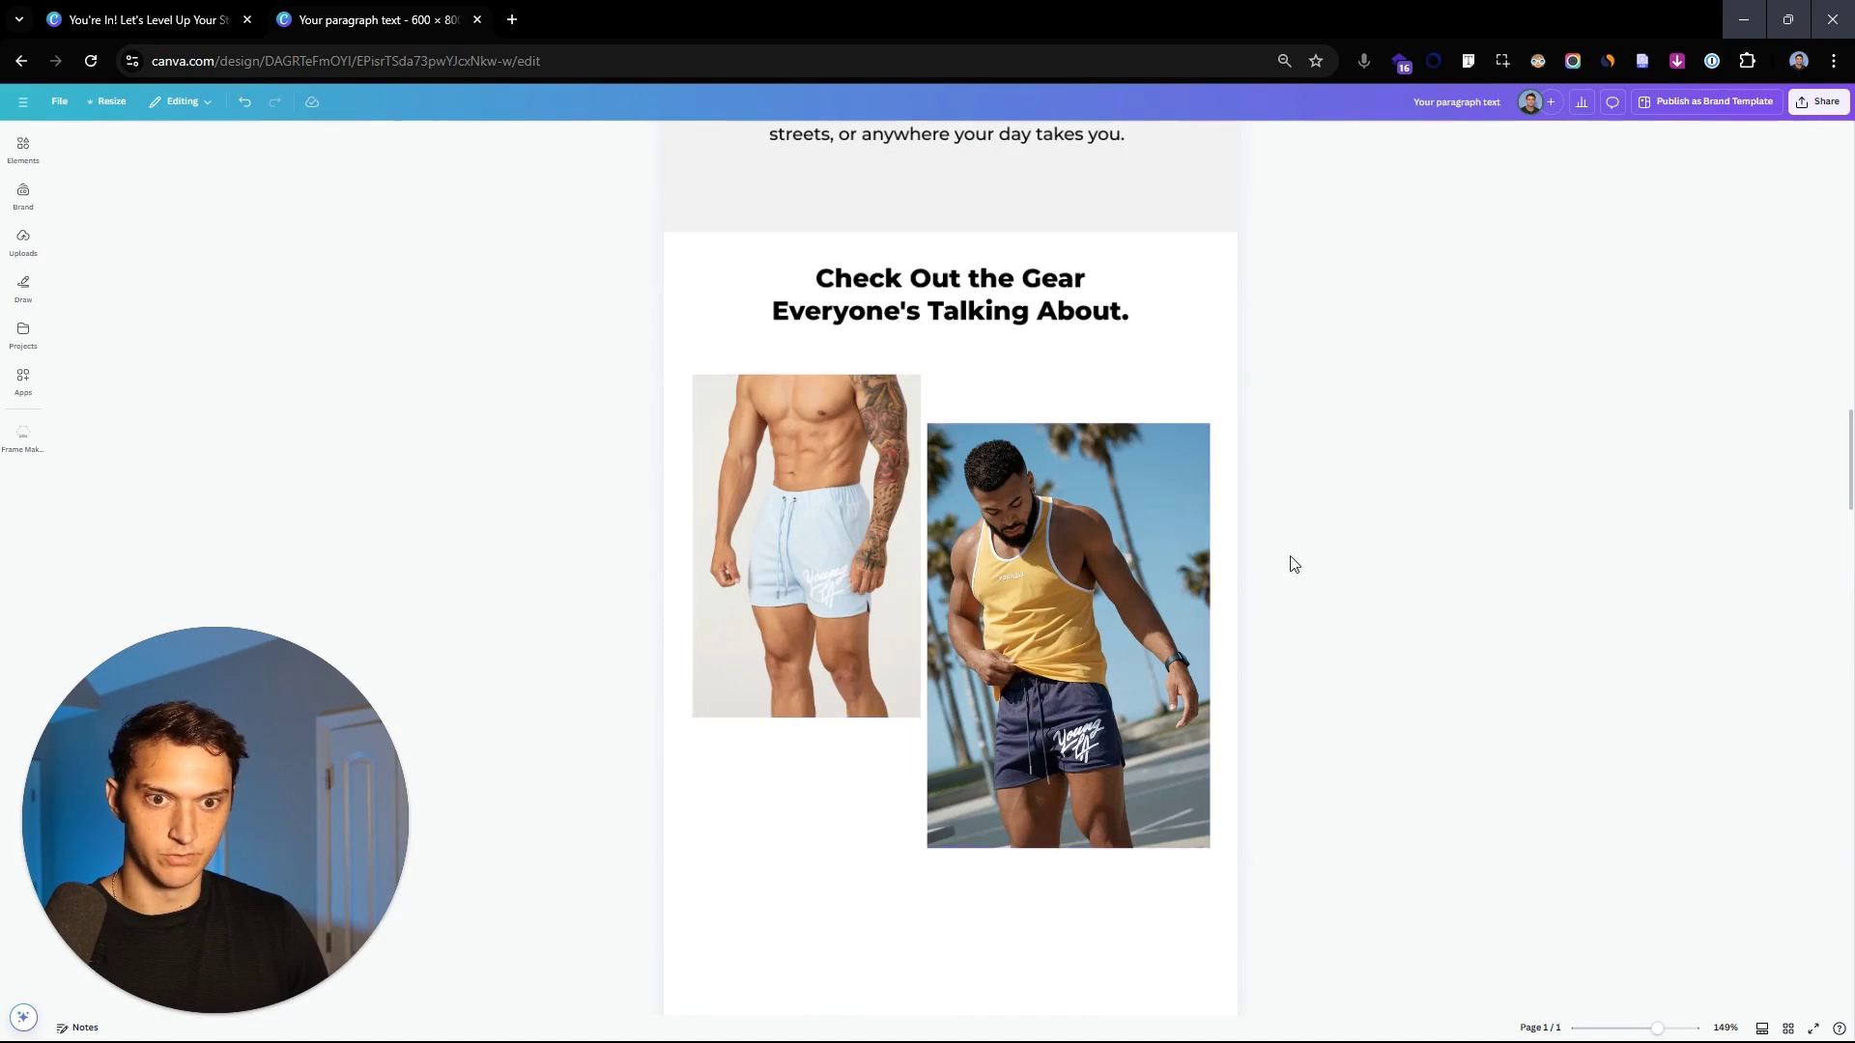
left_click(1045, 541)
left_click_drag(1045, 541, 1045, 552)
key("ctrl+z")
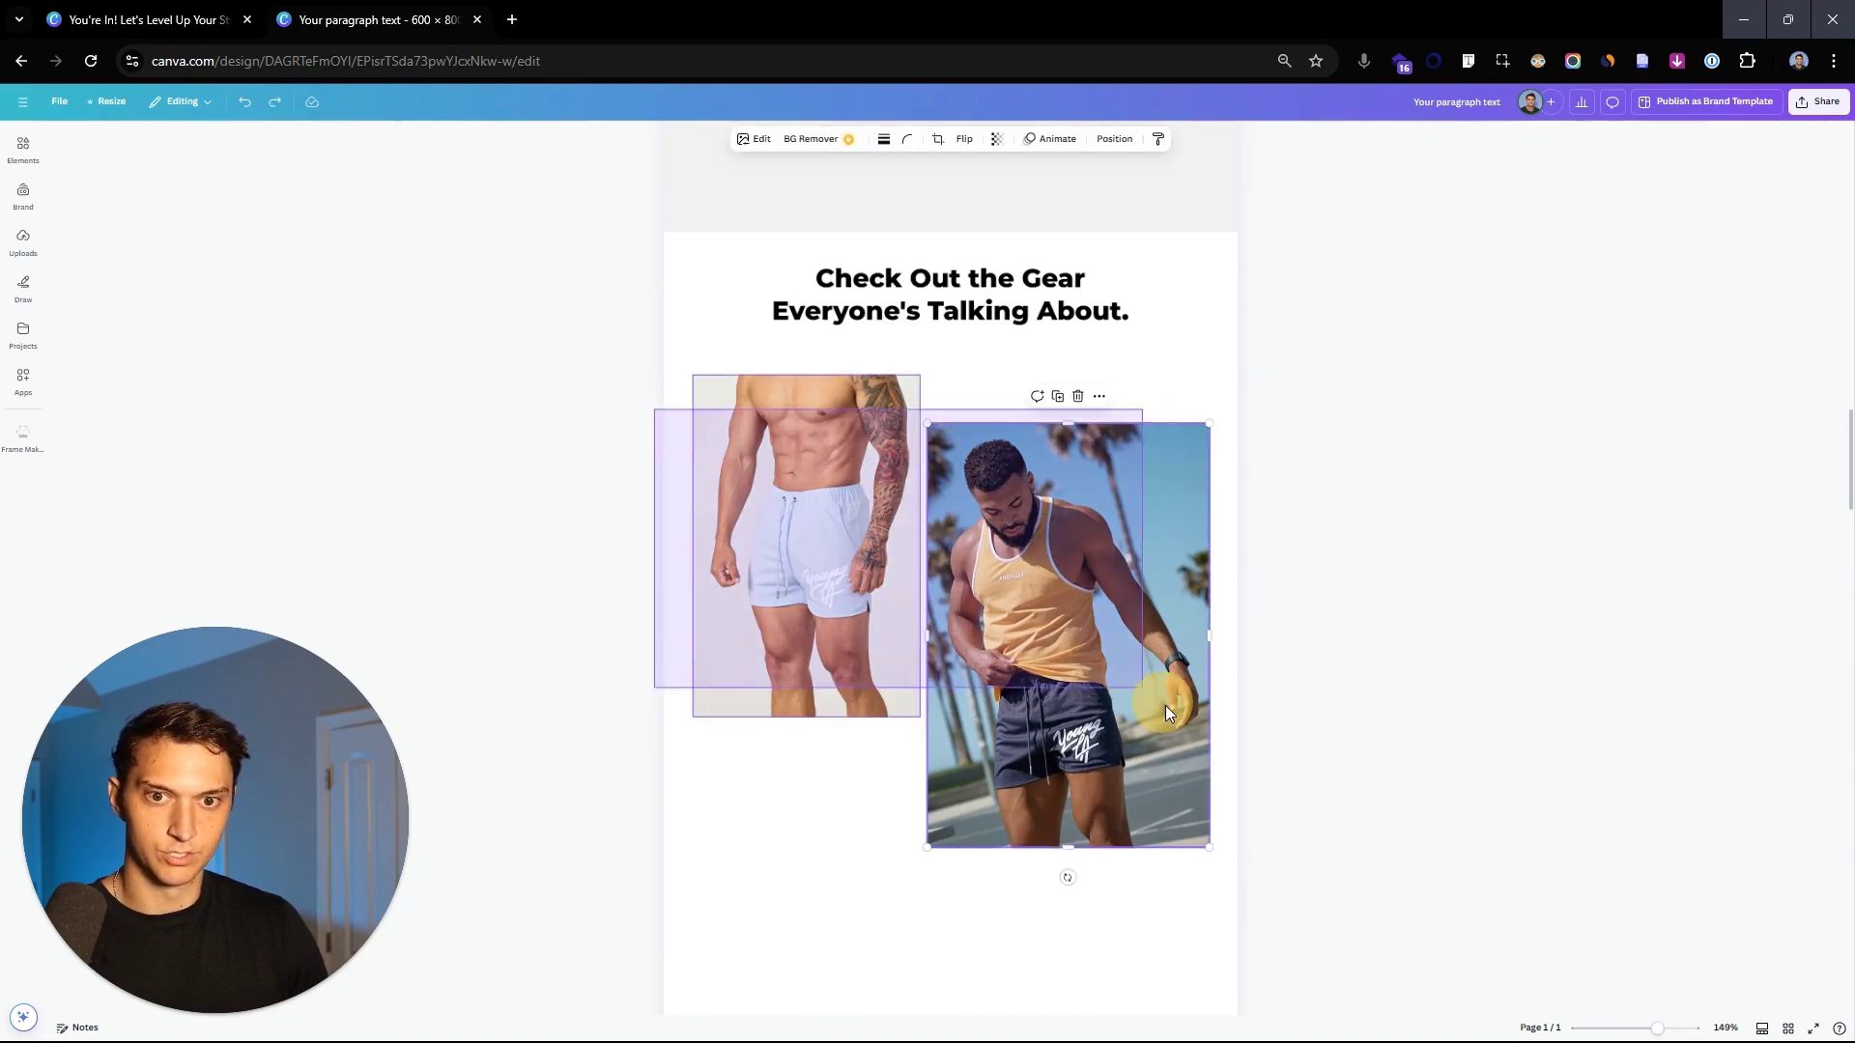
key("ctrl+y")
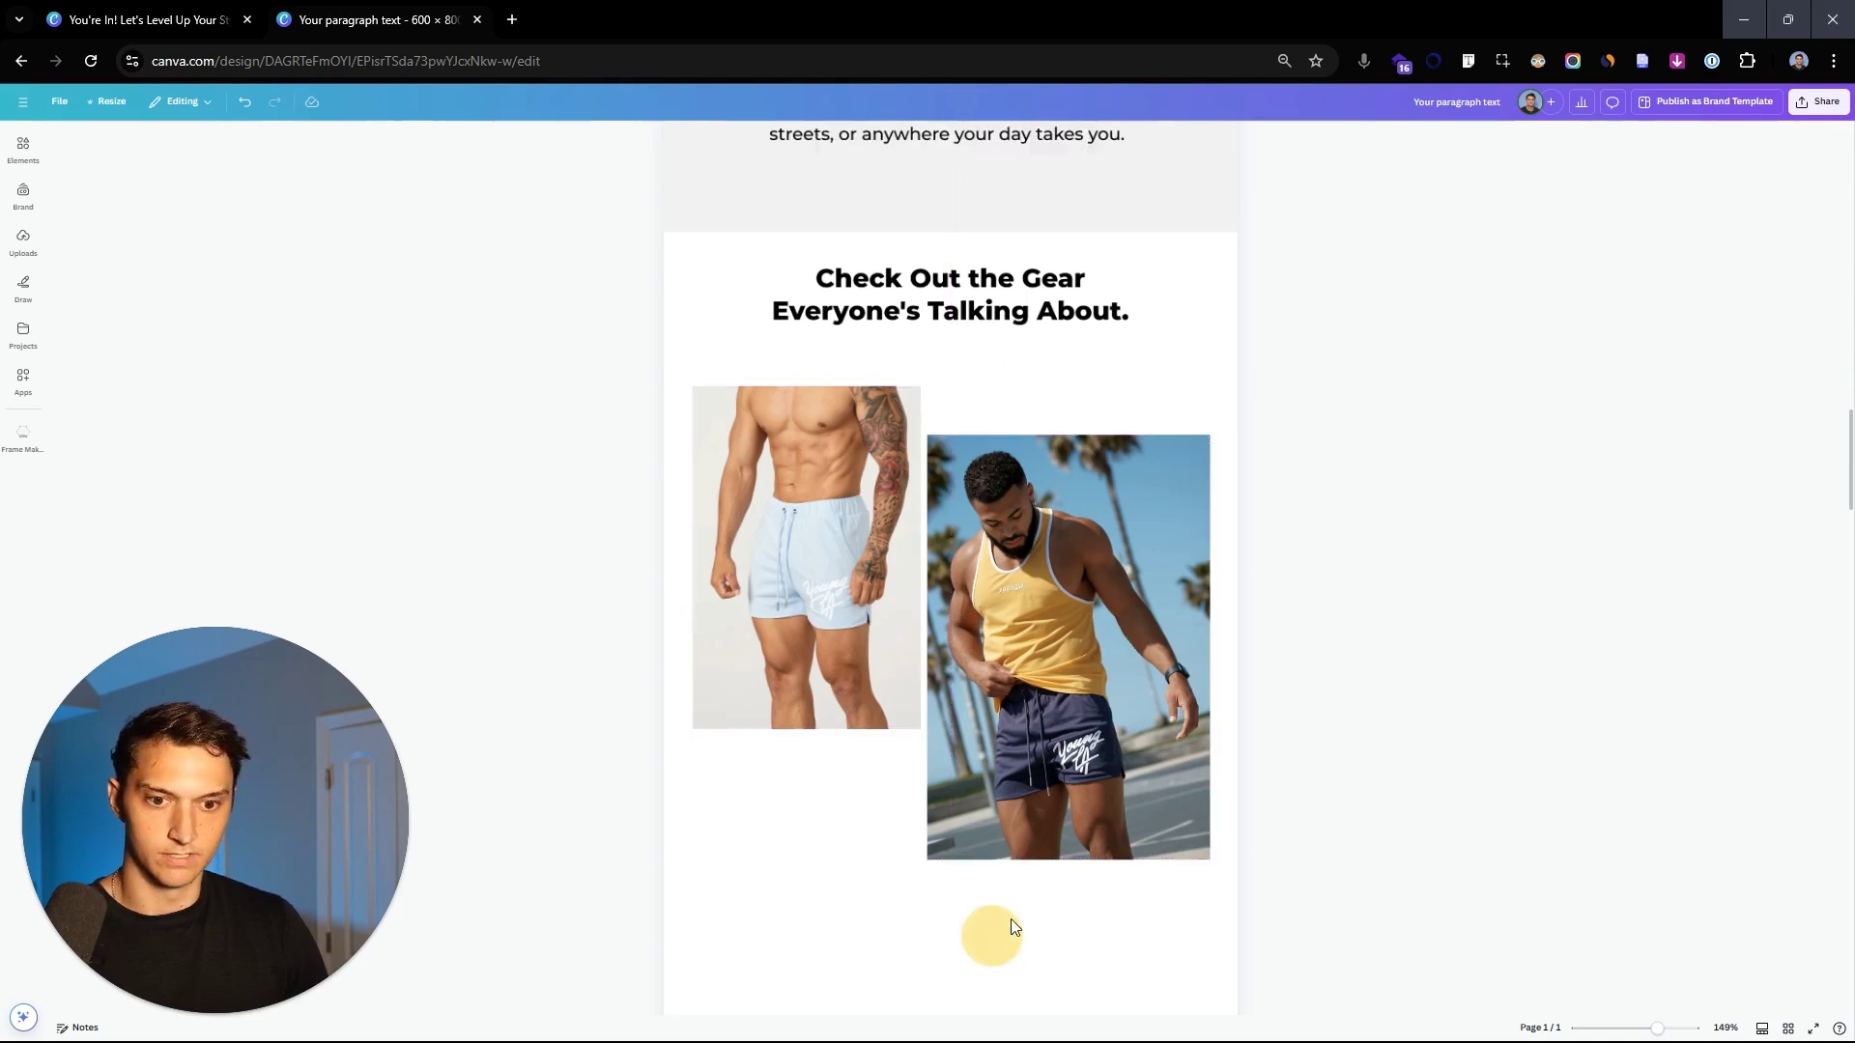
Step: Enlarge the red FOR HIM label above the right photo
left_click(1004, 415)
left_click_drag(982, 397, 1017, 436)
left_click(1538, 508)
scroll(1526, 521, "down", 2, "ctrl")
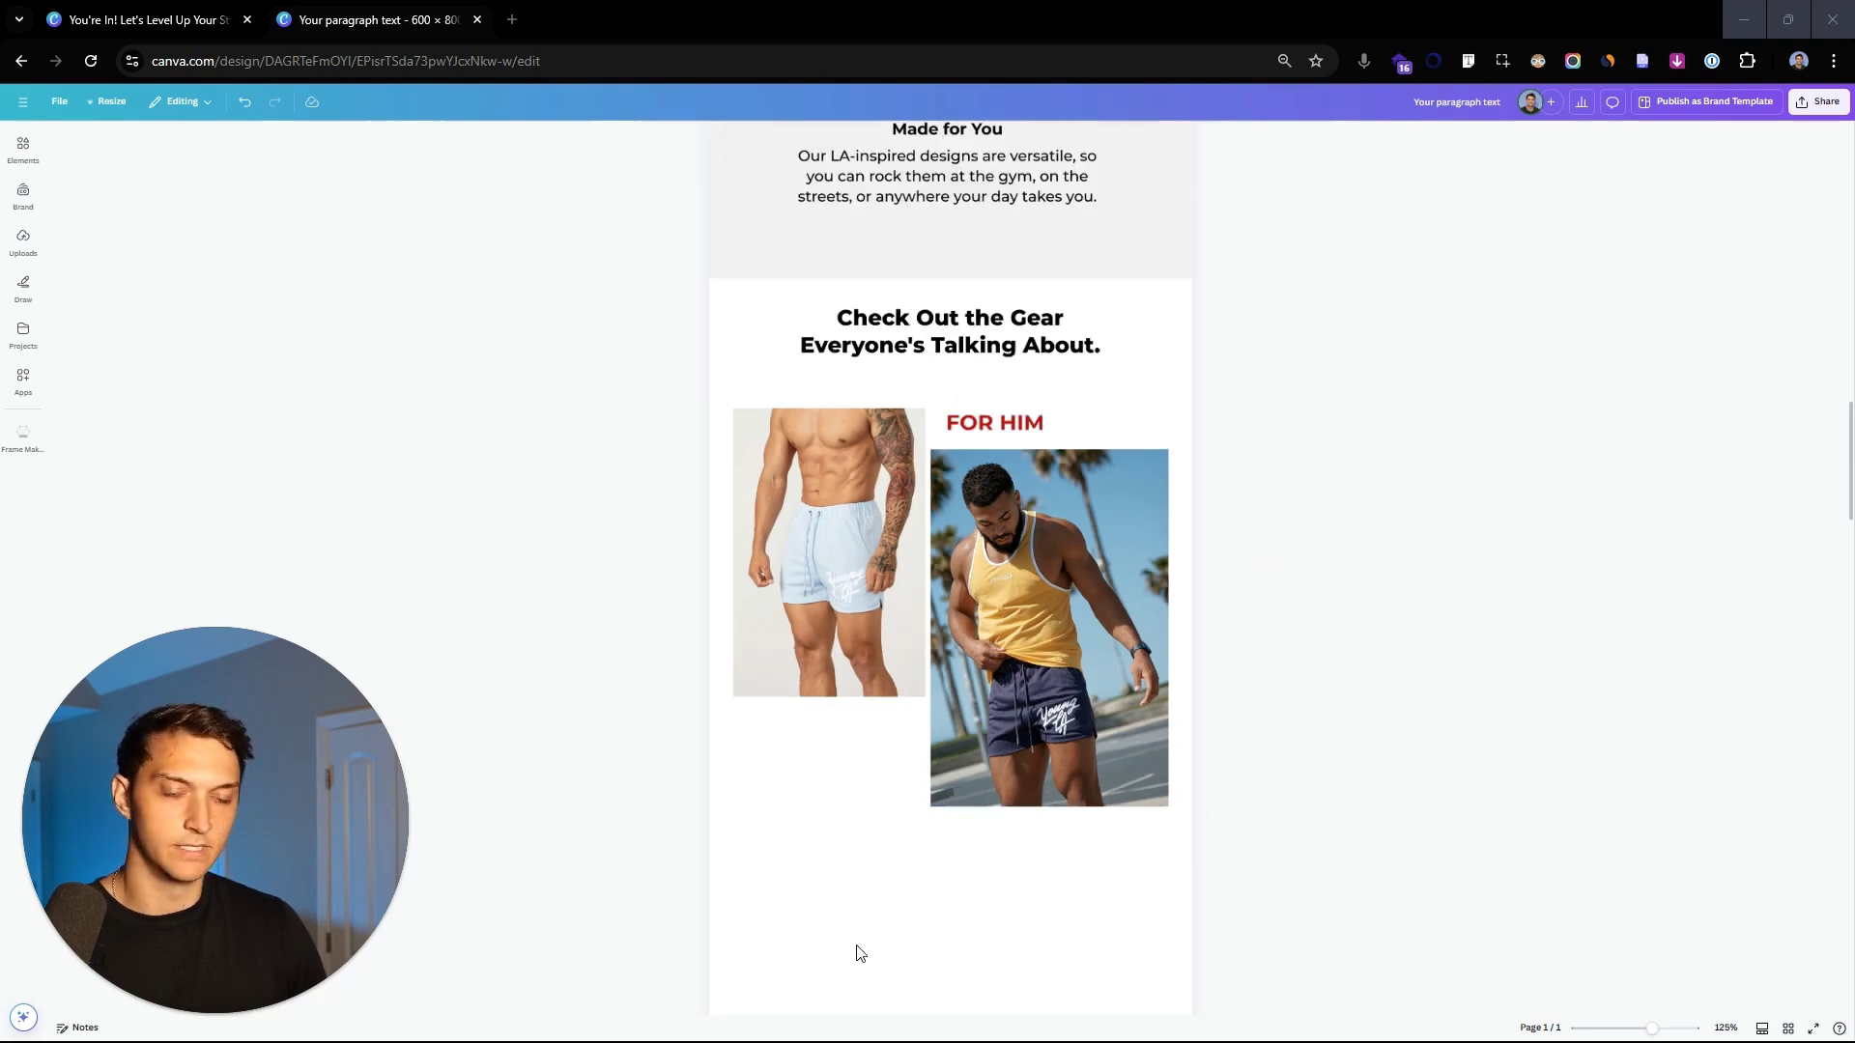
Step: Paste 104 Legacy Shorts $30.00 and place it under the left photo
key("ctrl+v")
left_click_drag(881, 780, 848, 752)
left_click(566, 565)
scroll(1364, 724, "down", 2)
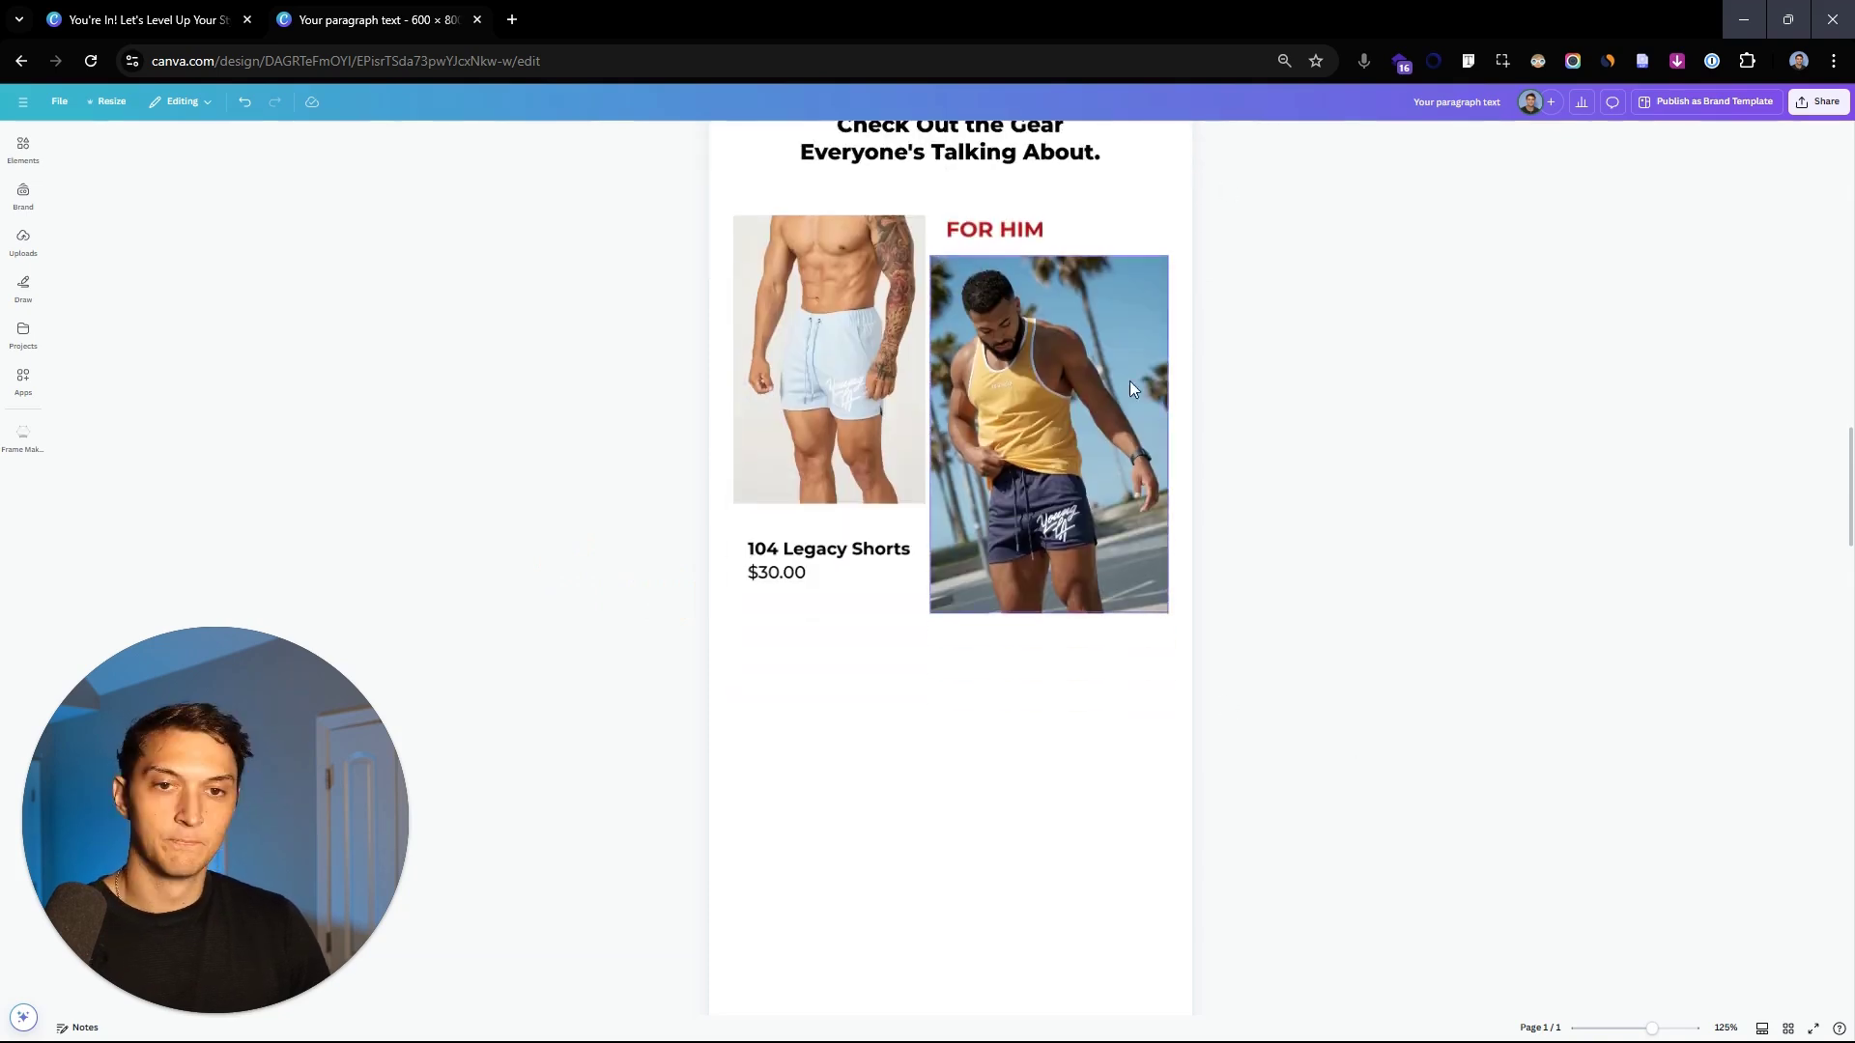
scroll(817, 367, "up", 2)
scroll(1486, 335, "down", 3)
scroll(1464, 343, "down", 1)
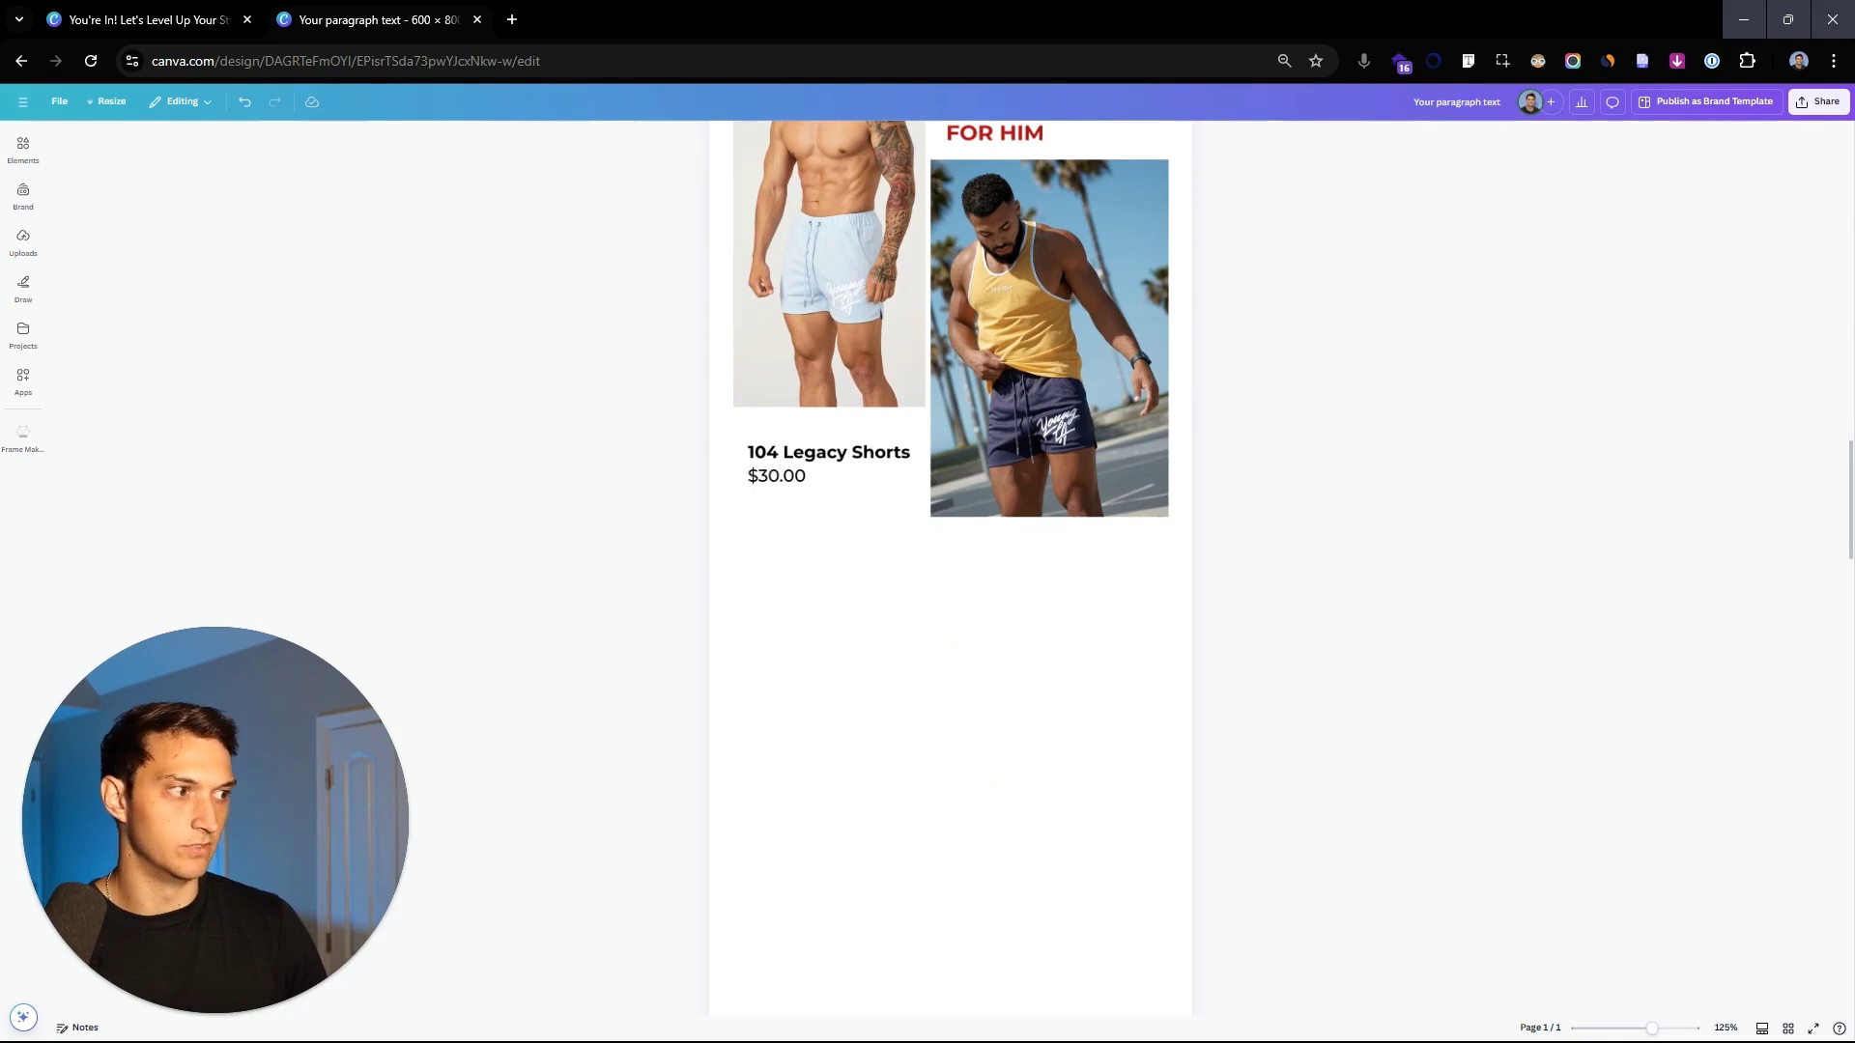
Step: Paste the red FOR HER heading below the men's products
left_click(850, 615)
type("FOR HER")
left_click_drag(897, 629, 857, 583)
key("Escape")
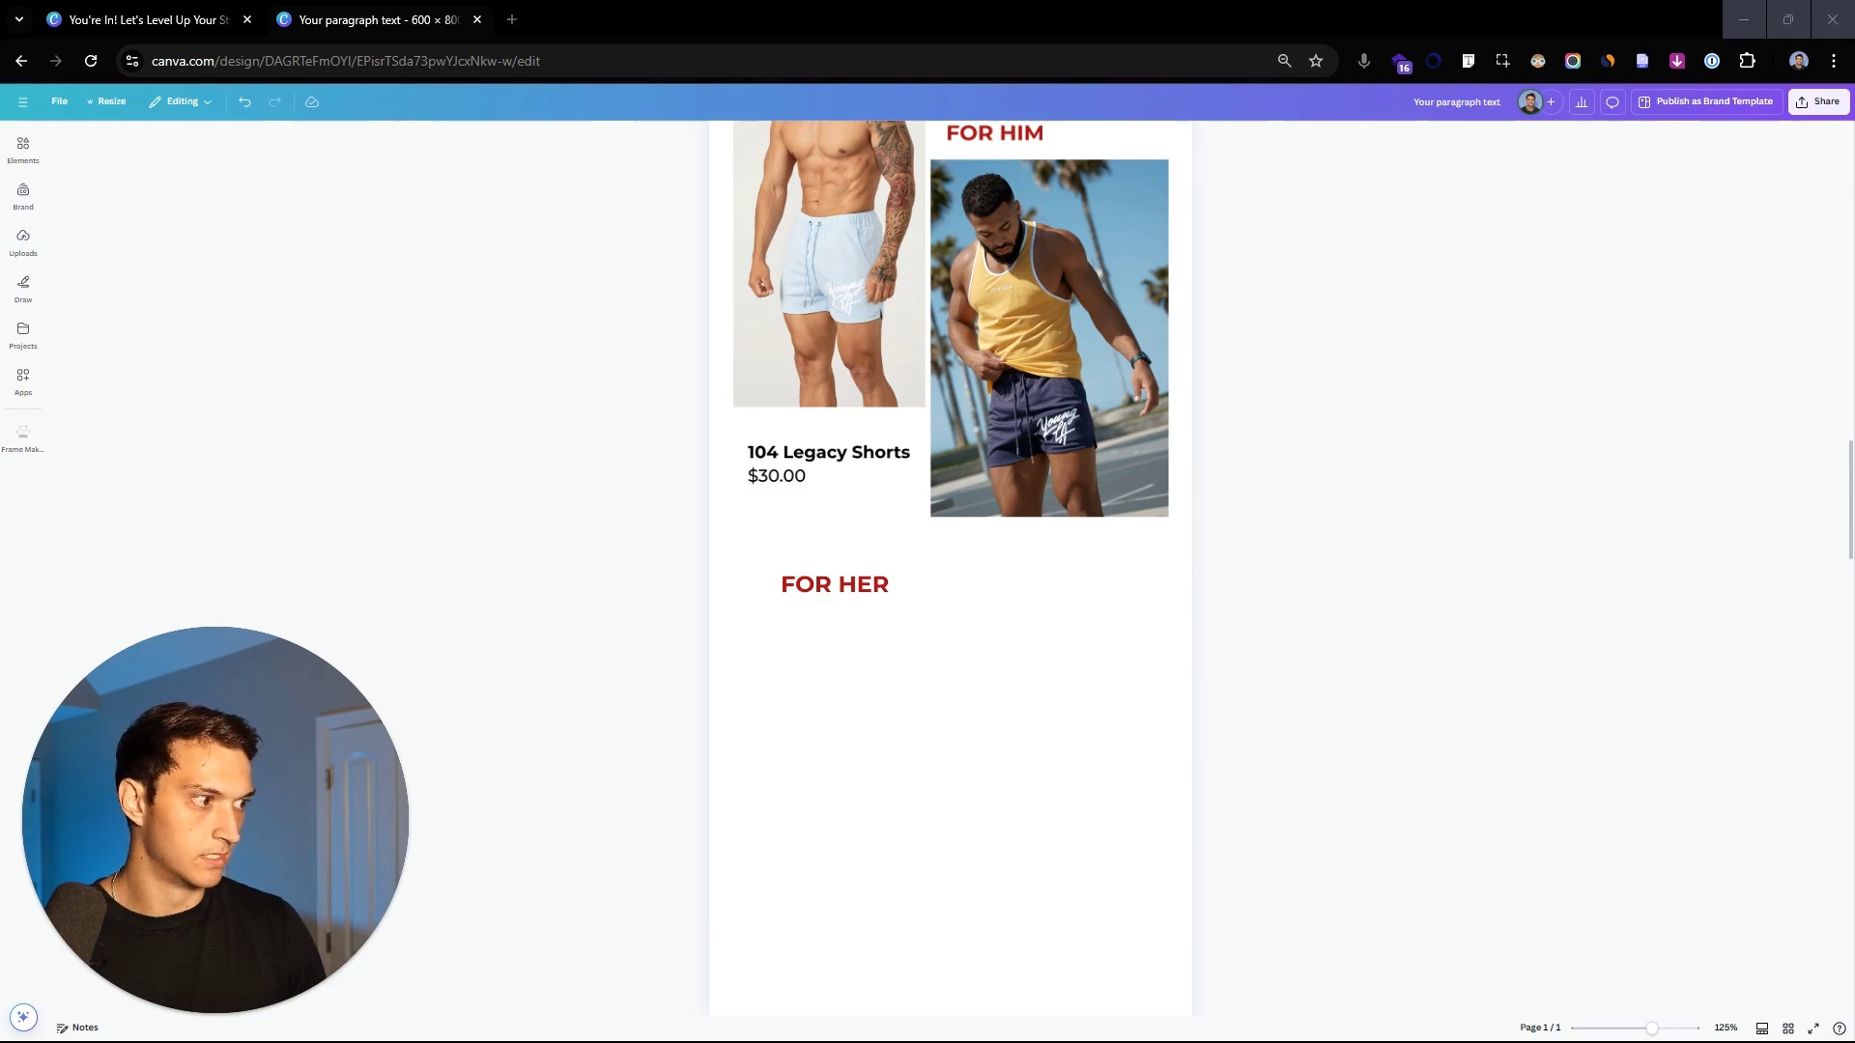
Step: Paste the two women's product photos under the FOR HER heading
key("ctrl+v")
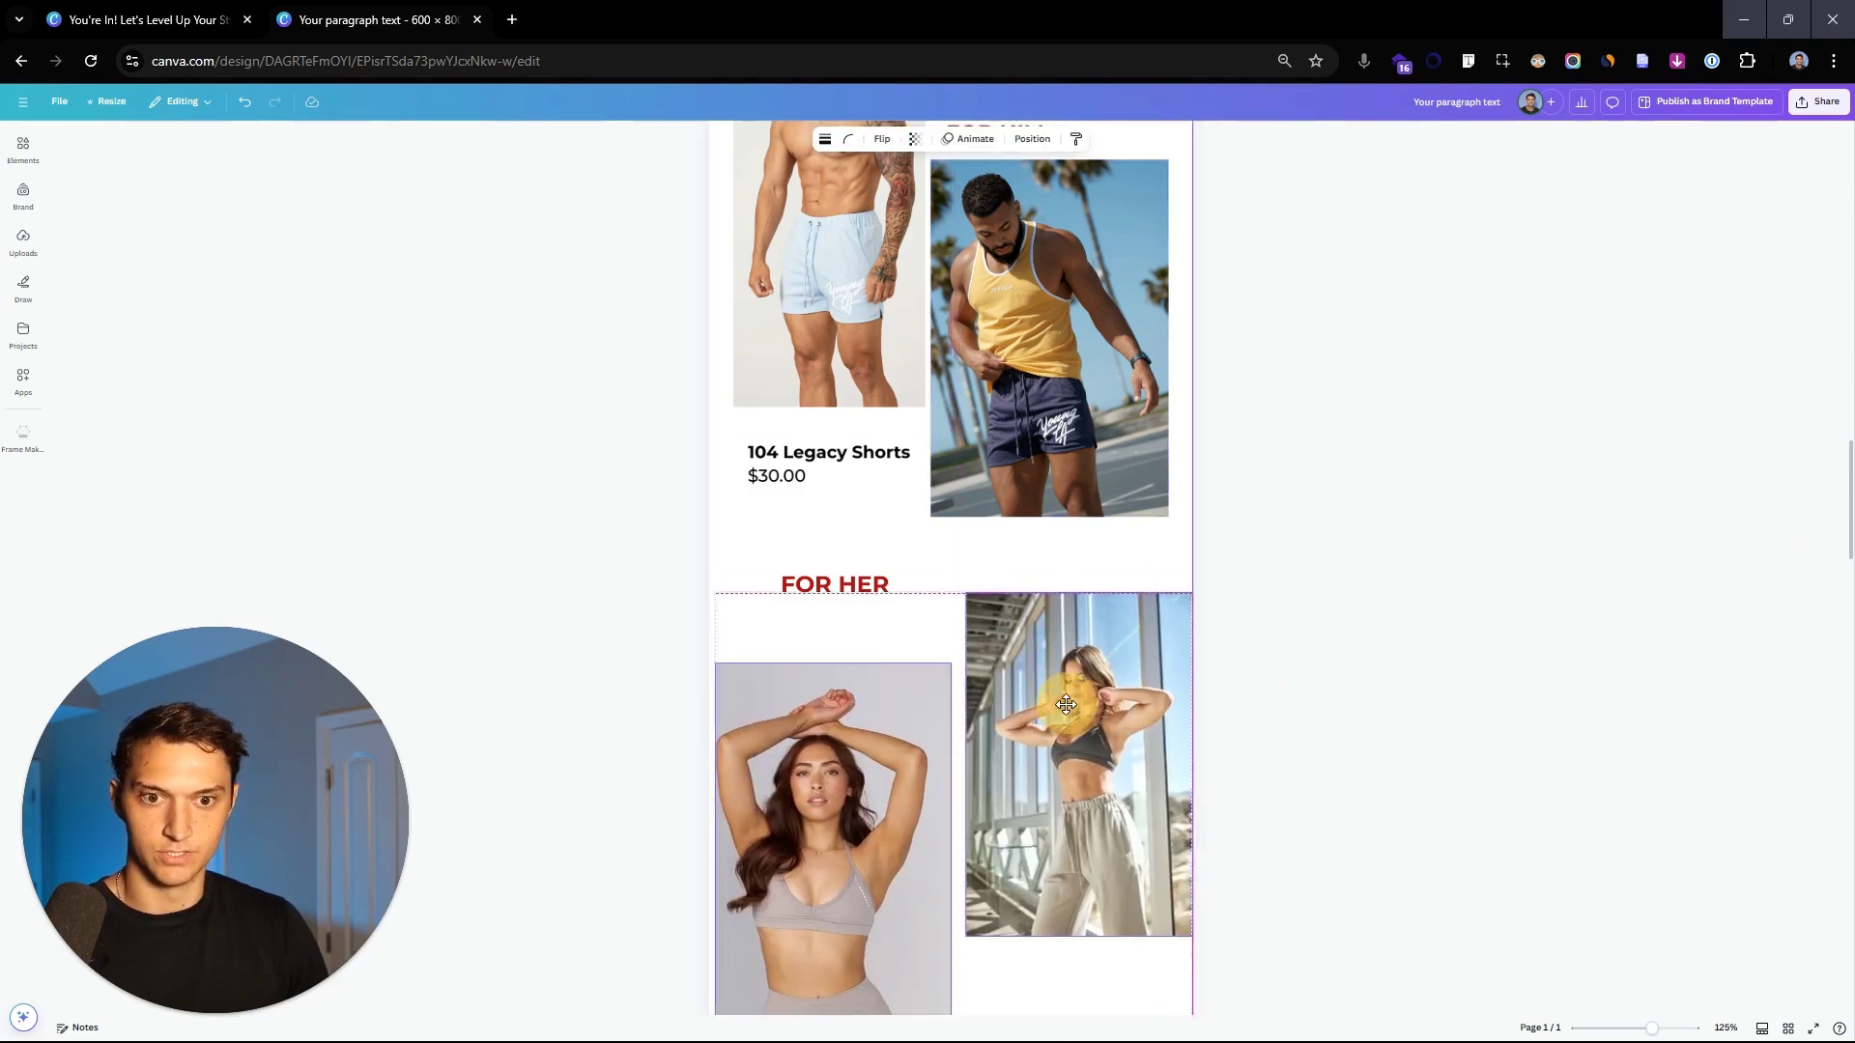
scroll(1282, 666, "down", 2)
scroll(1282, 666, "down", 1)
left_click_drag(1099, 586, 1103, 552)
Step: Centre the FOR HER group horizontally on the page
right_click(866, 570)
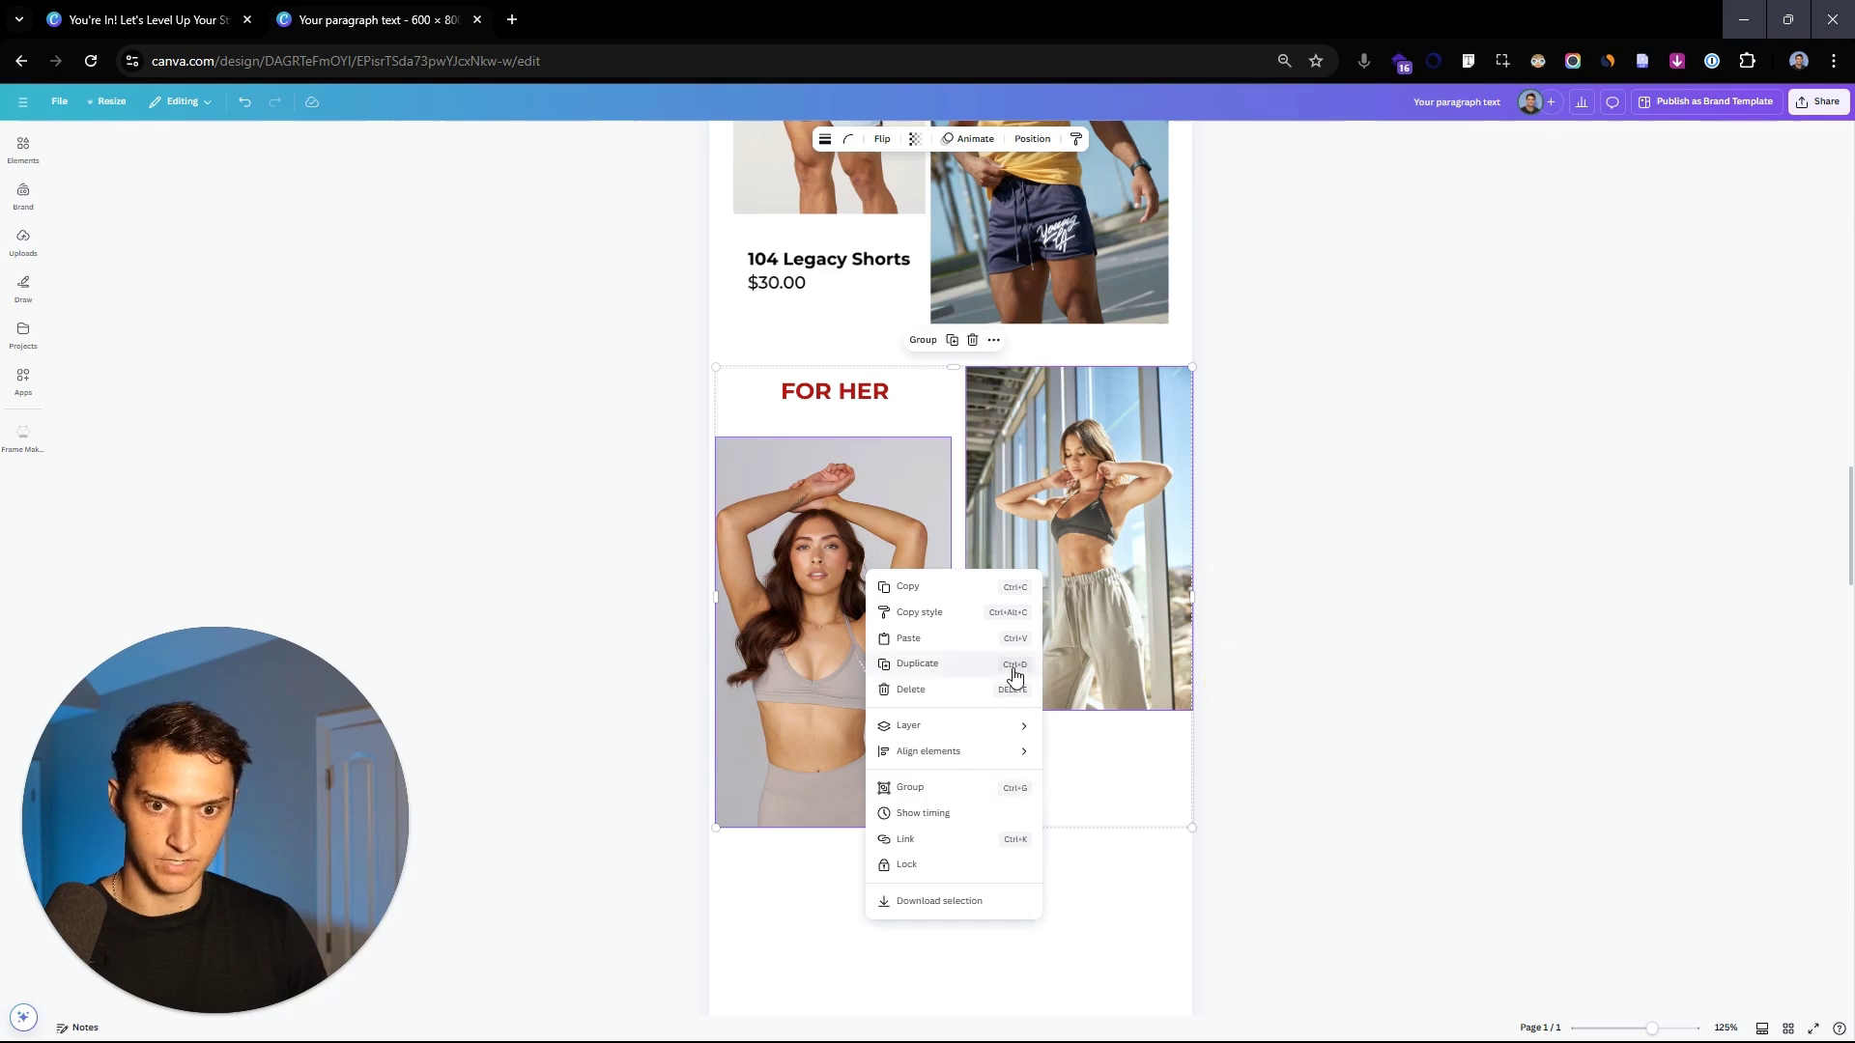
mouse_move(1011, 734)
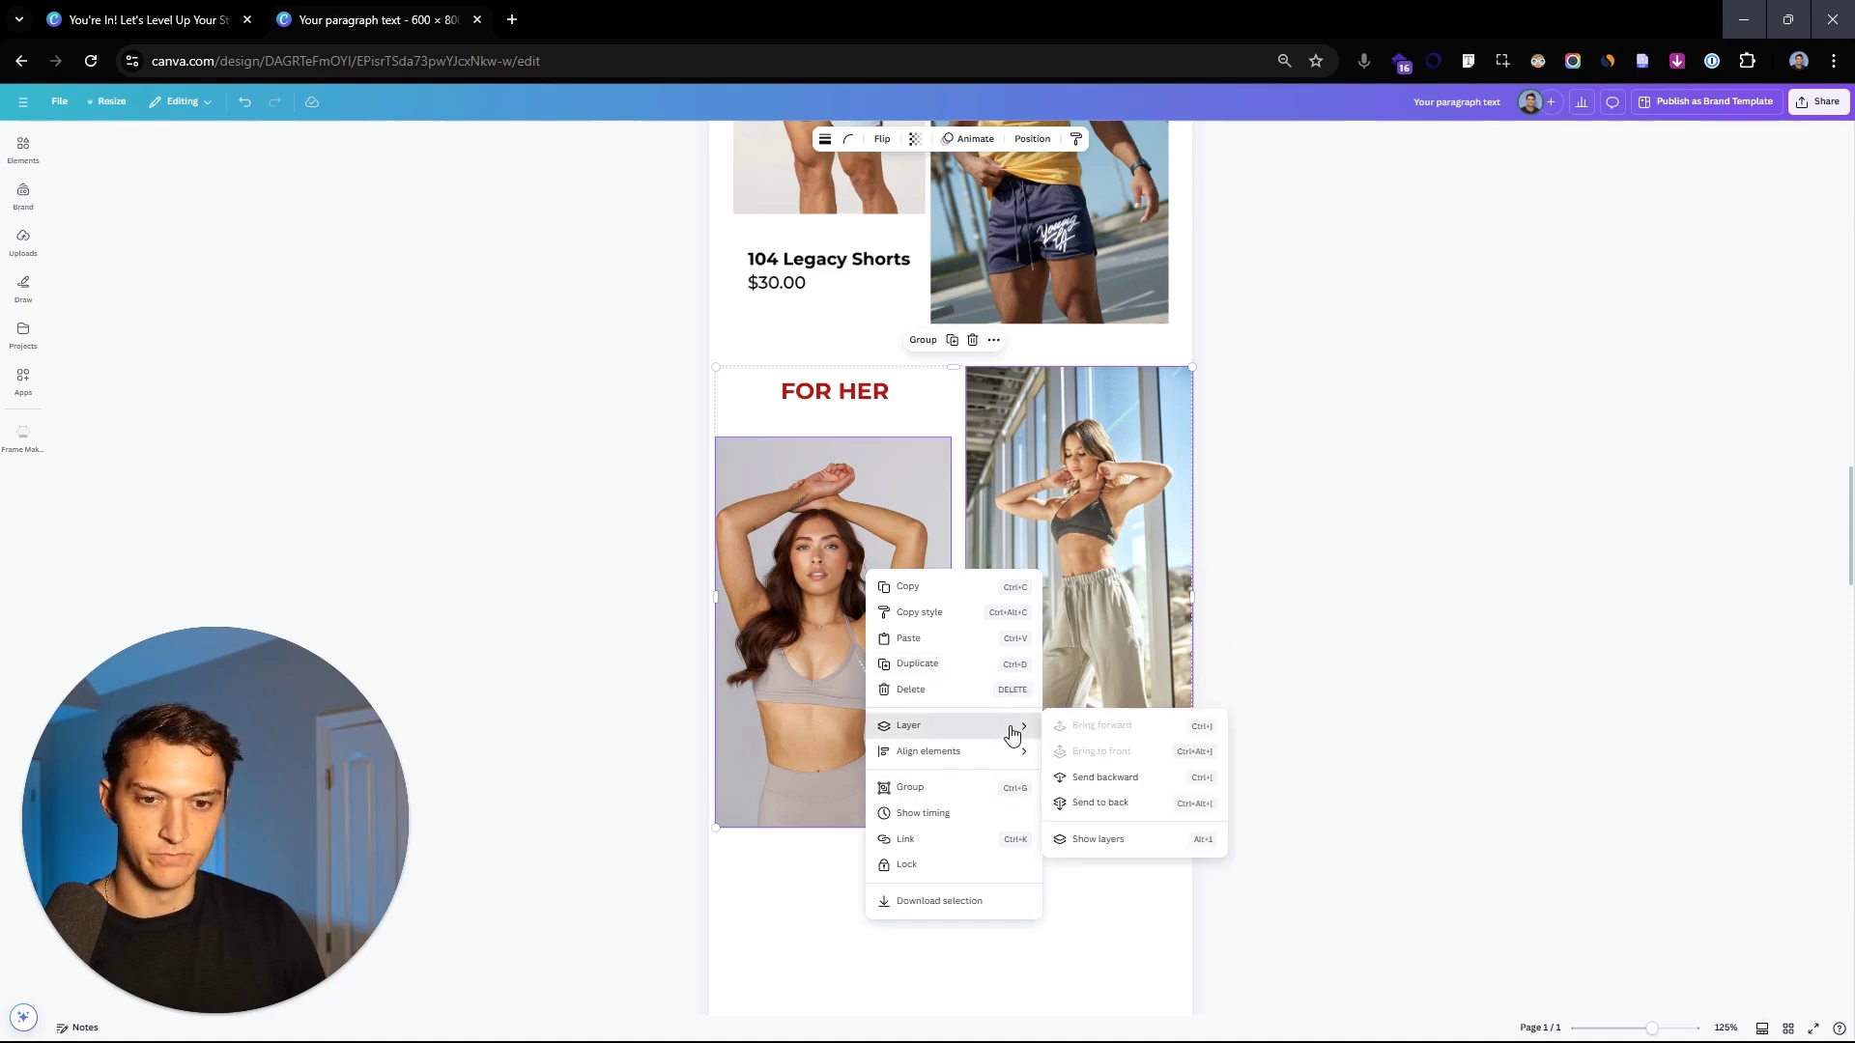
key("Escape")
left_click(750, 605)
right_click(1083, 570)
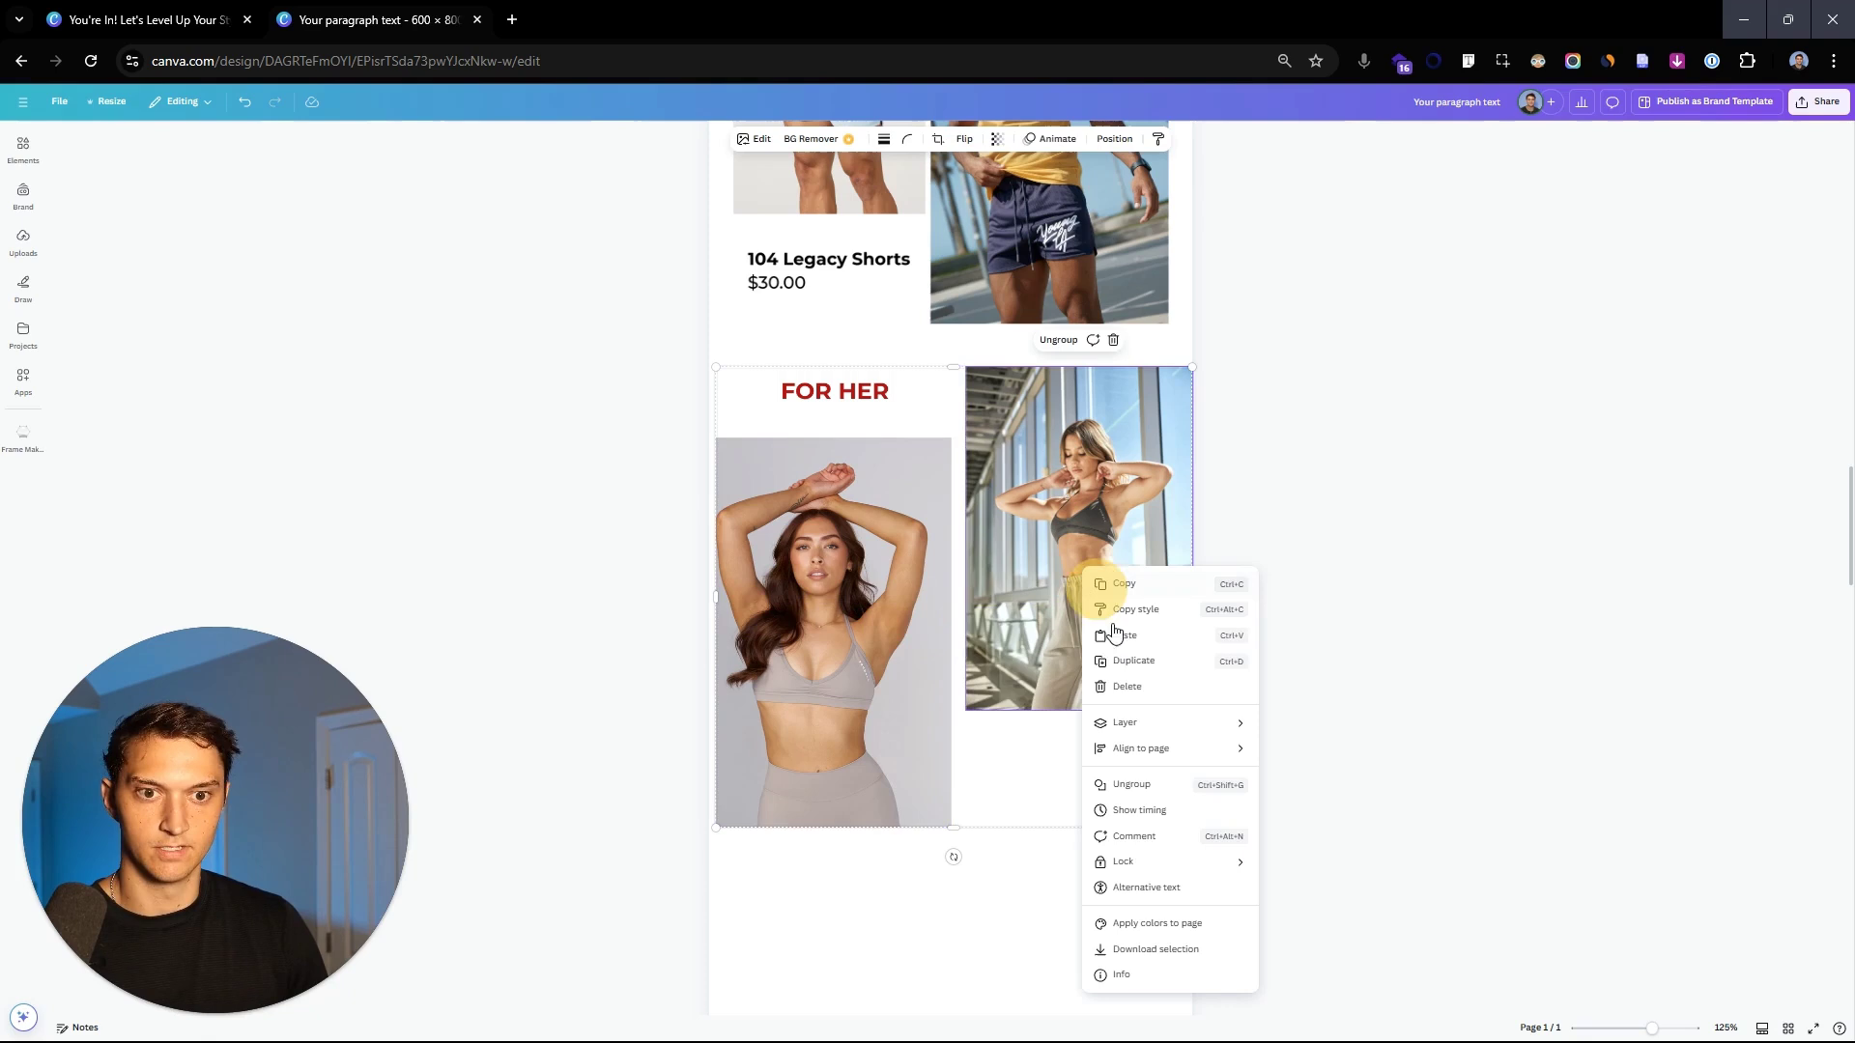
right_click(1270, 751)
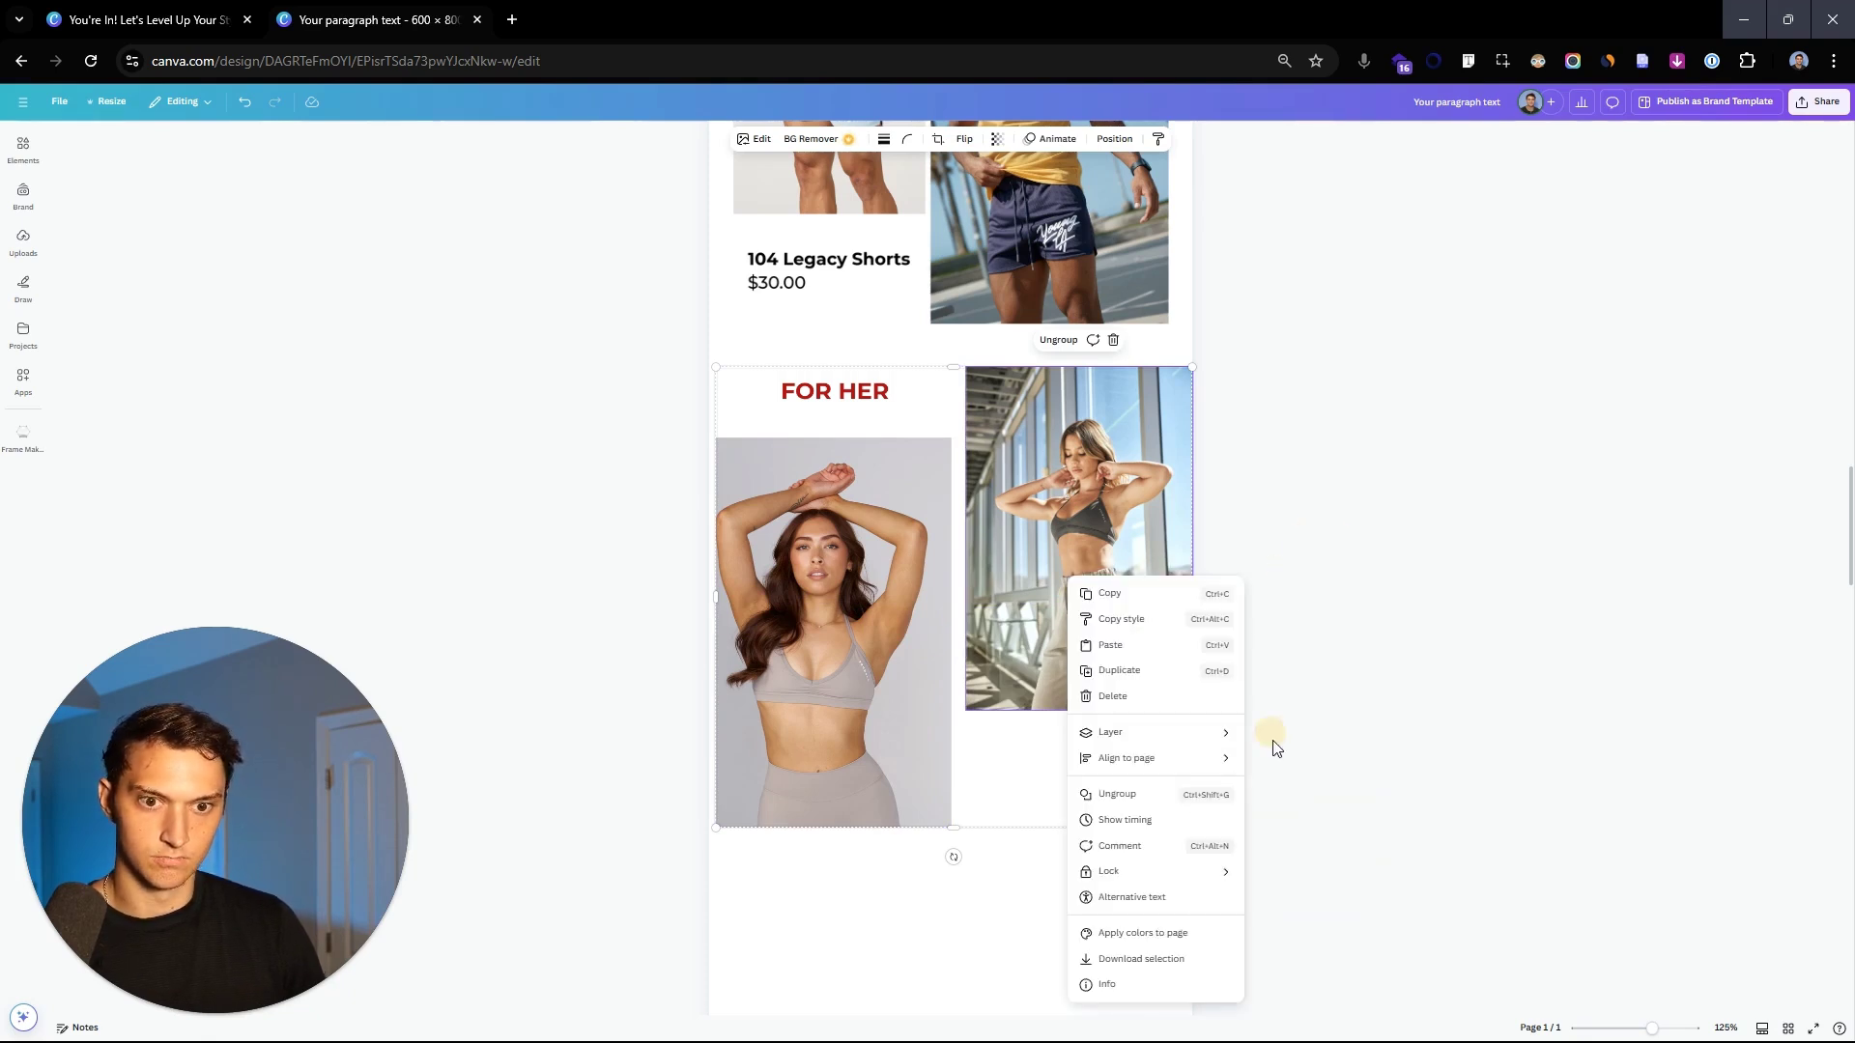
left_click(1334, 872)
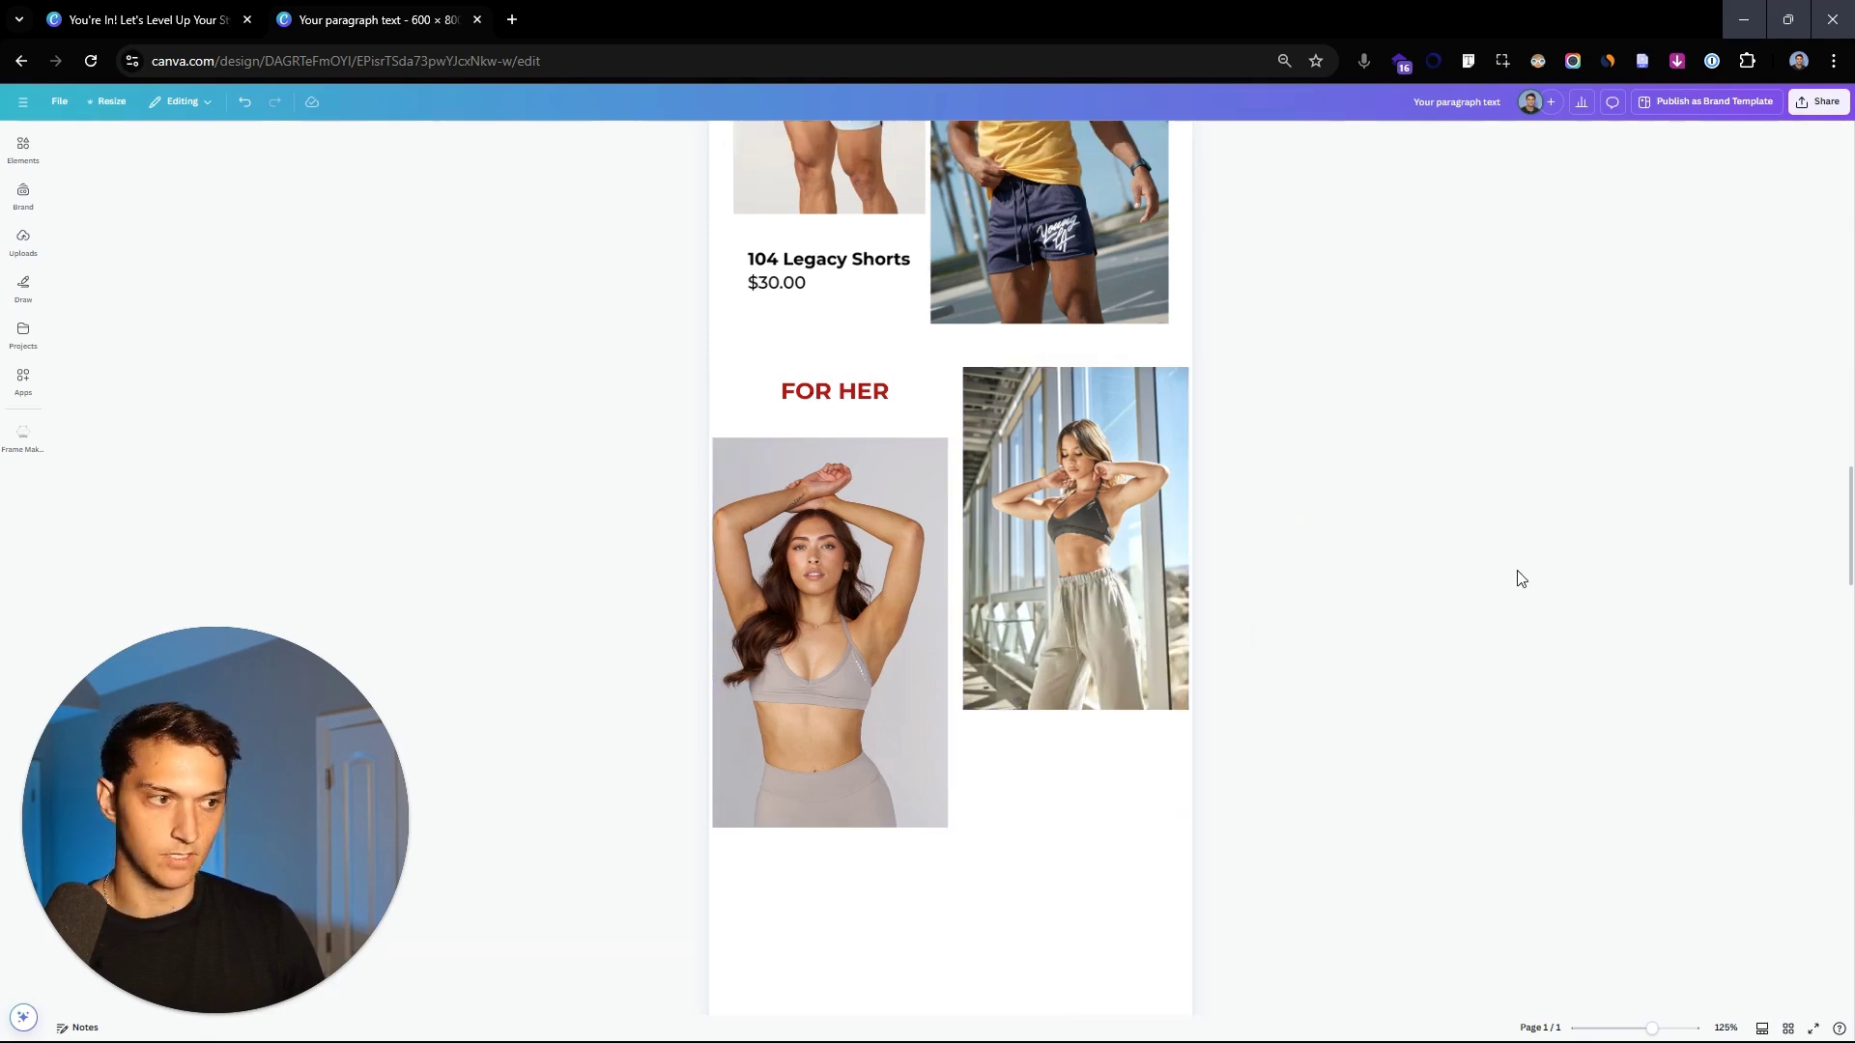
scroll(1379, 530, "down", 1)
left_click(857, 346)
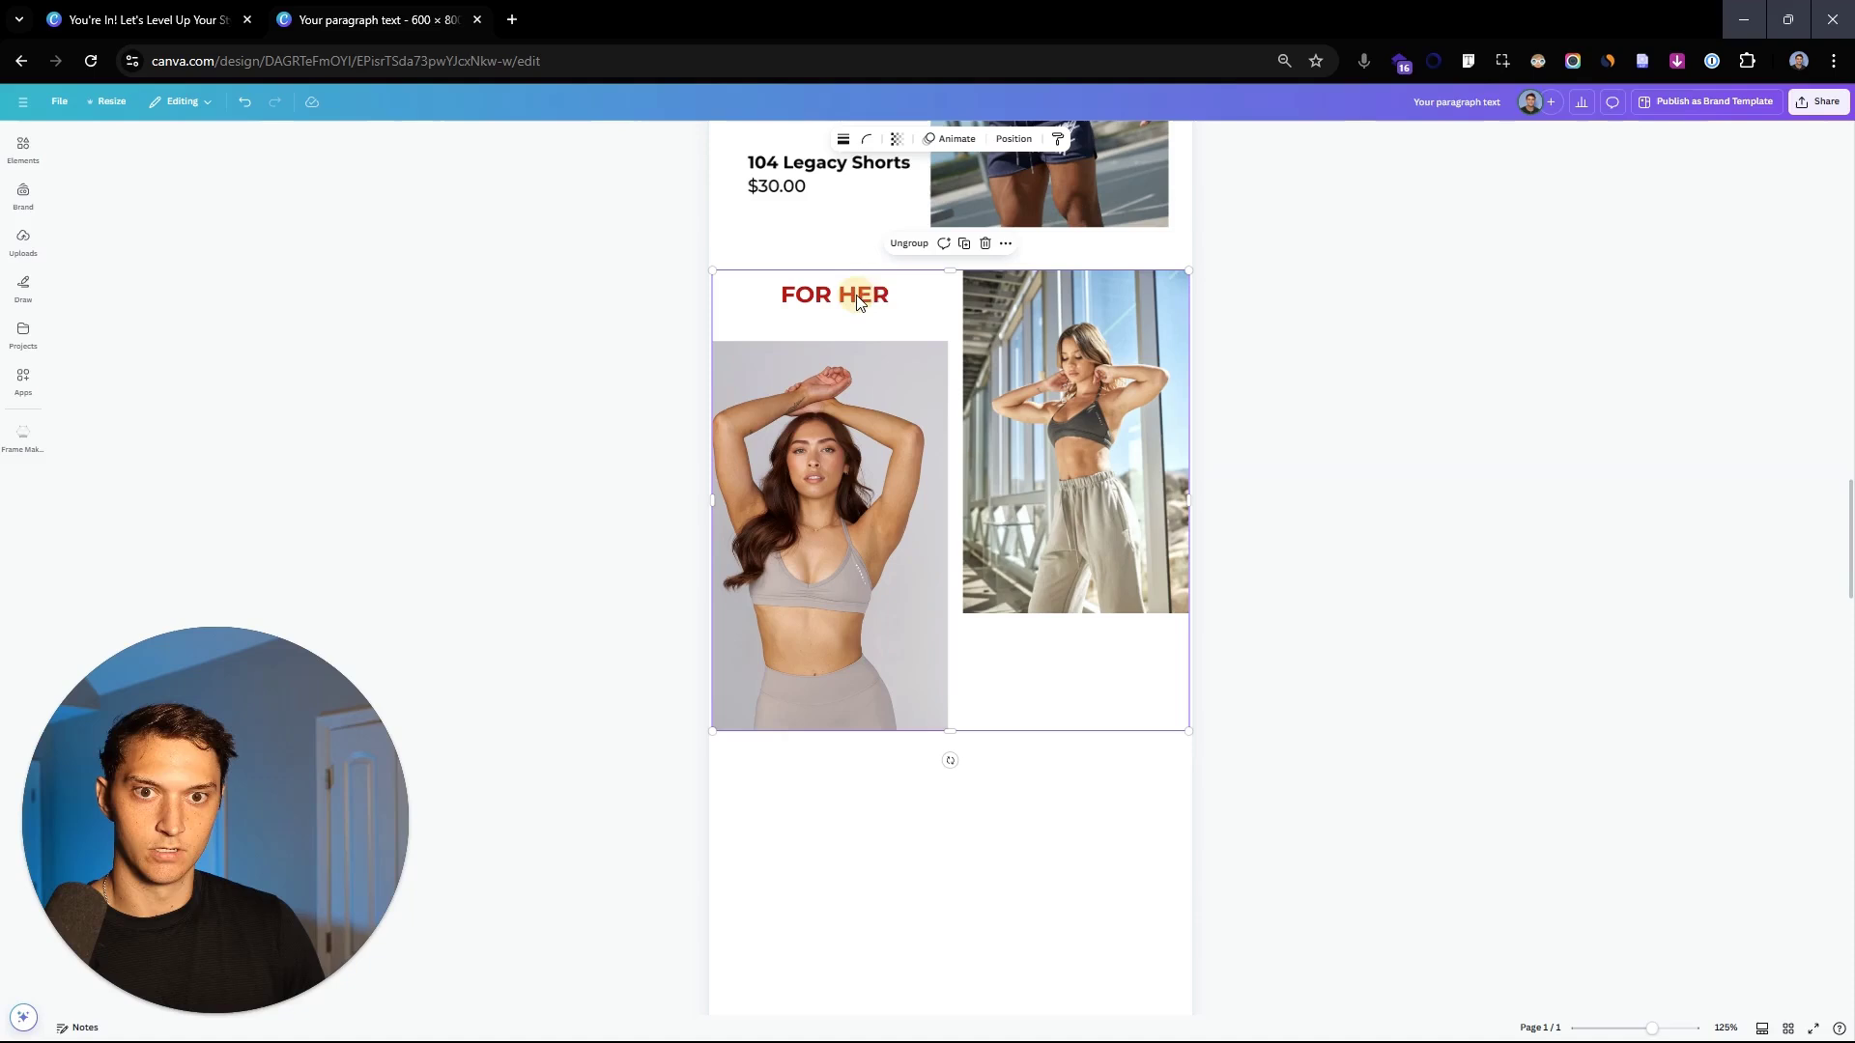
left_click(1420, 405)
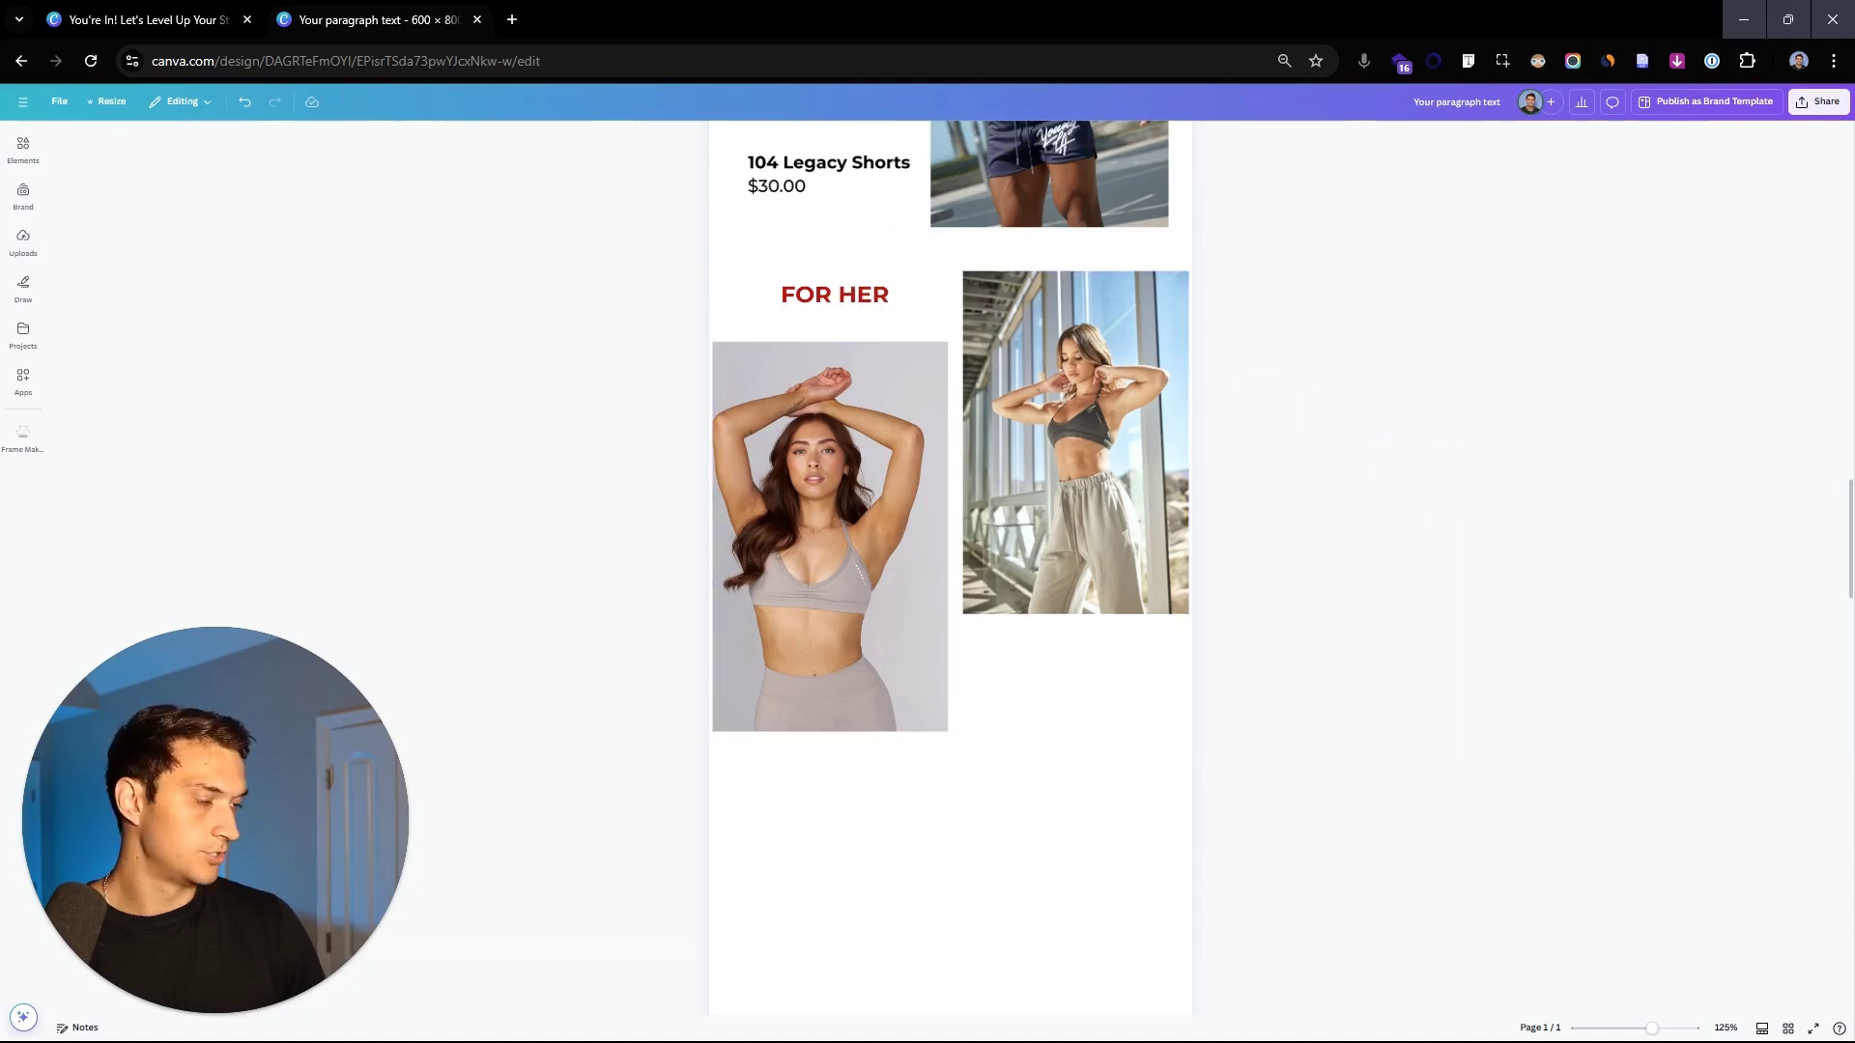
Step: Paste the W335 - Urban V-Neck Bra $28.00 label under the right photo
left_click(1006, 839)
key("ctrl+v")
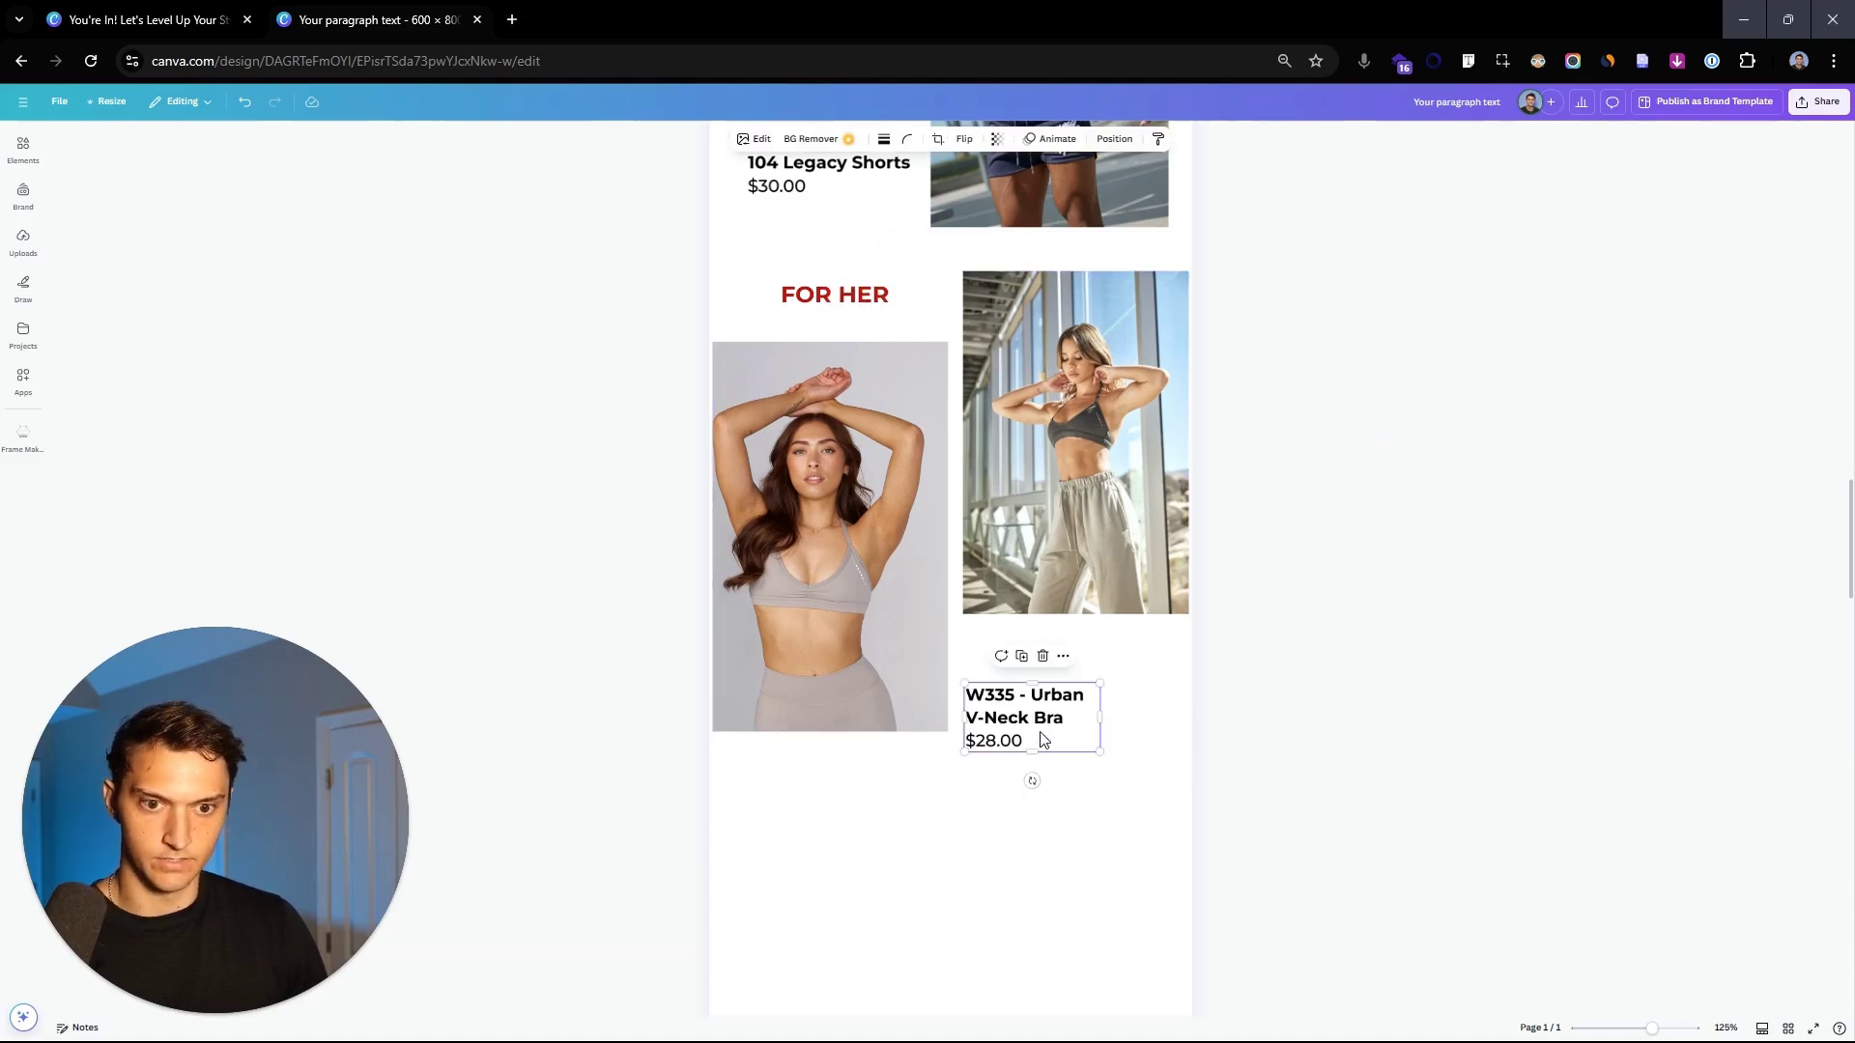
left_click_drag(1039, 692, 1056, 665)
left_click(1340, 289)
scroll(1381, 599, "down", 1)
scroll(1378, 592, "up", 5)
scroll(1378, 585, "down", 3)
scroll(1323, 711, "up", 1)
scroll(866, 360, "down", 2)
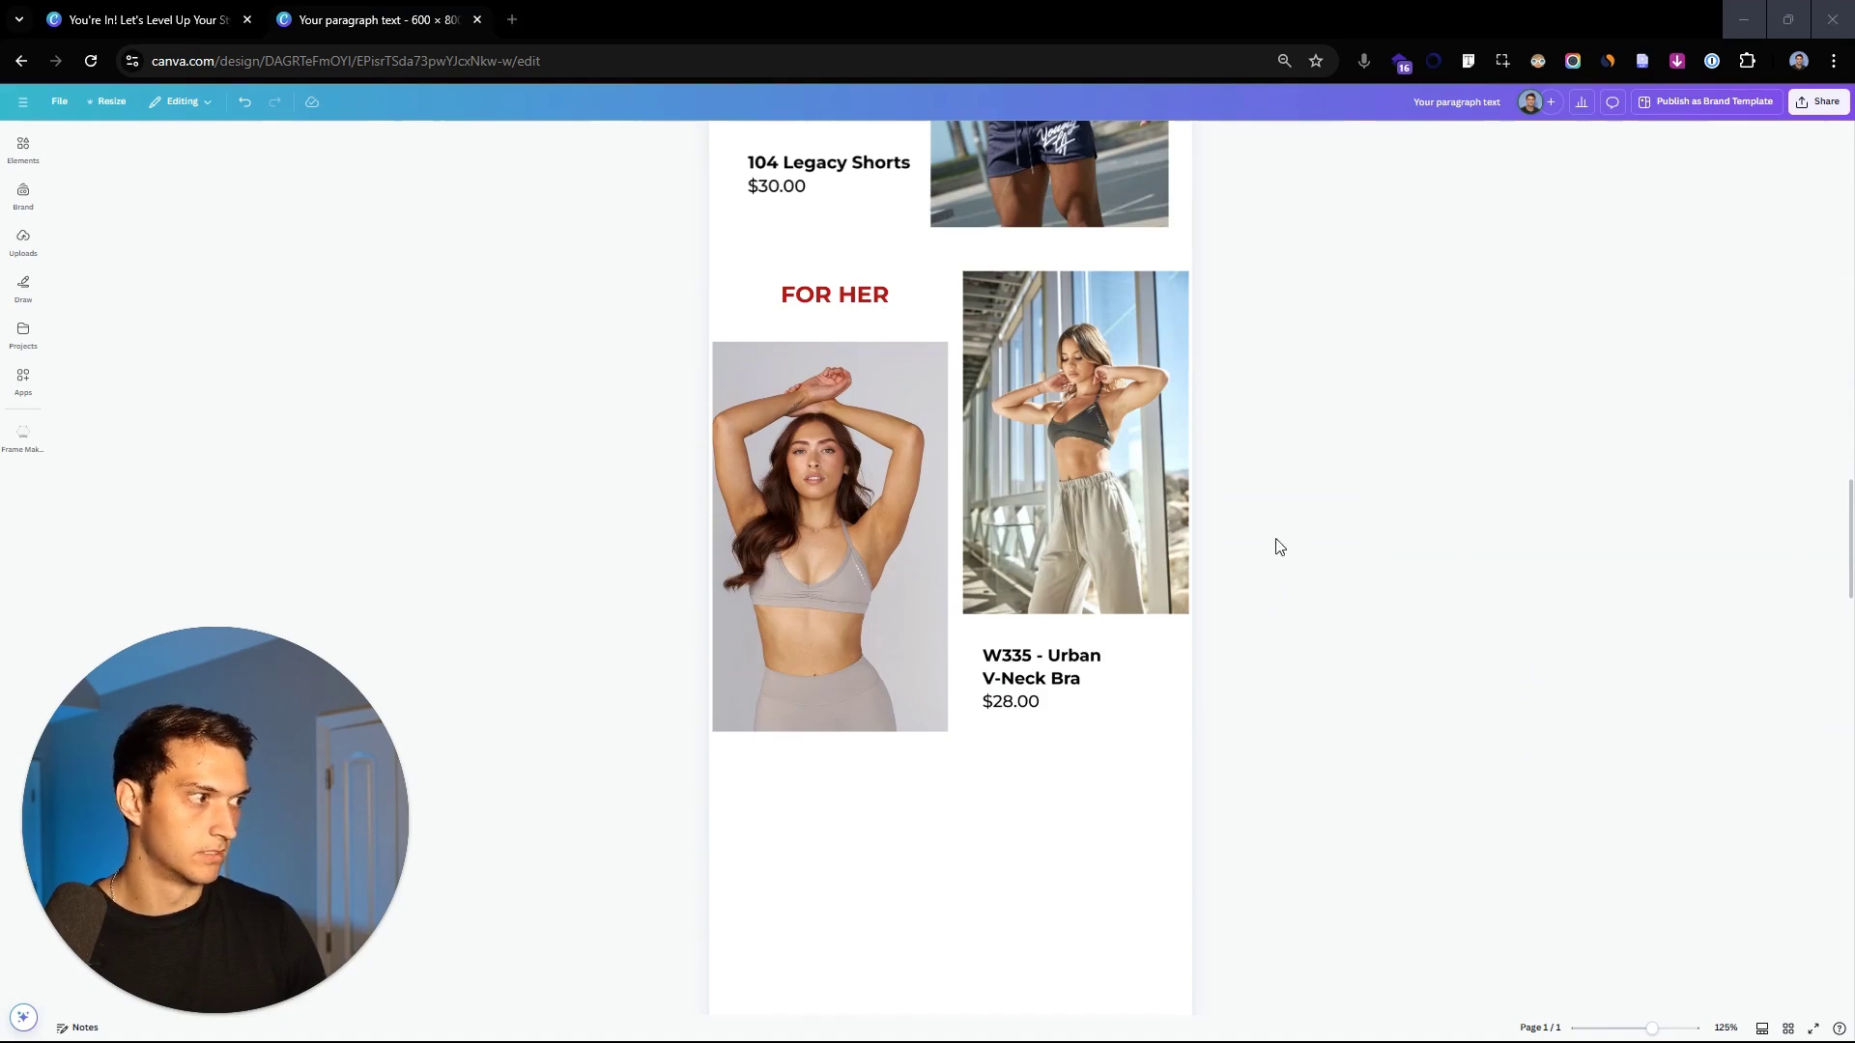
Step: Place the man-in-shorts photo directly below the FOR HER section
left_click_drag(1110, 812, 1010, 785)
scroll(1024, 870, "down", 3)
left_click(1300, 696)
scroll(1306, 688, "down", 2)
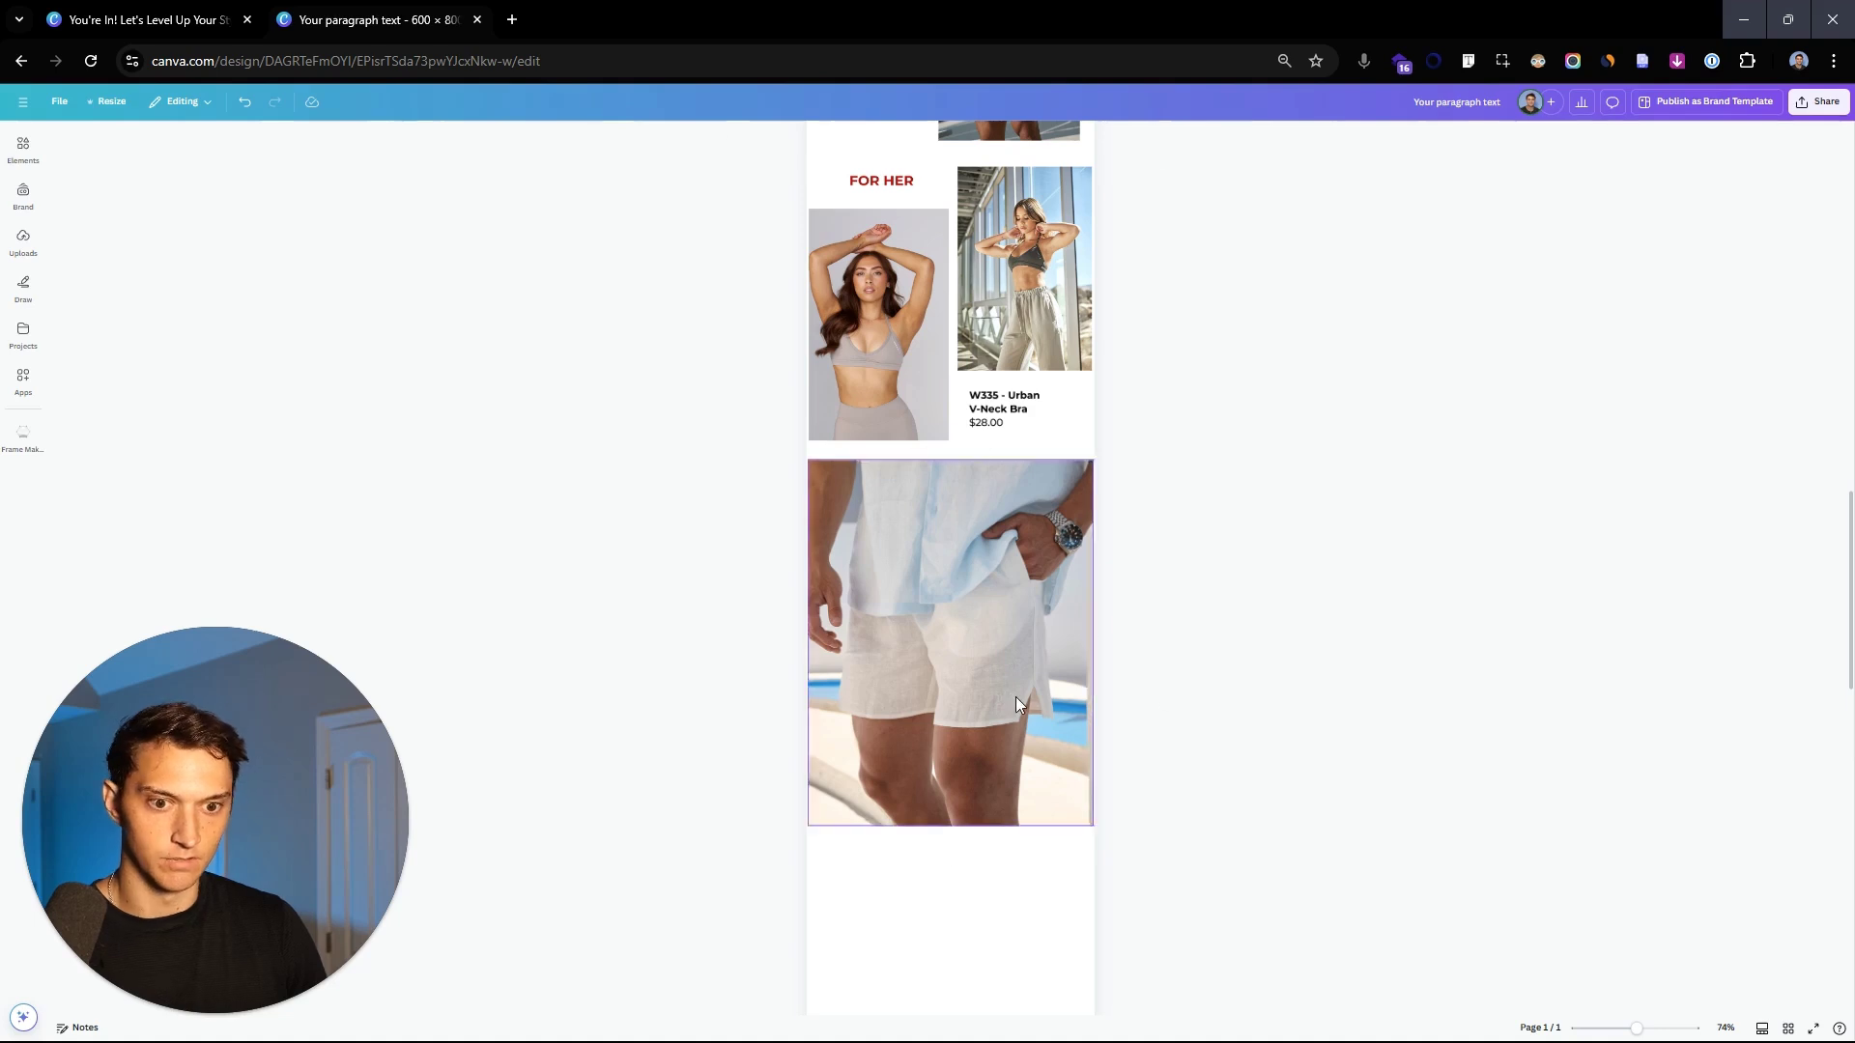
left_click_drag(1016, 698, 1018, 696)
left_click(1267, 463)
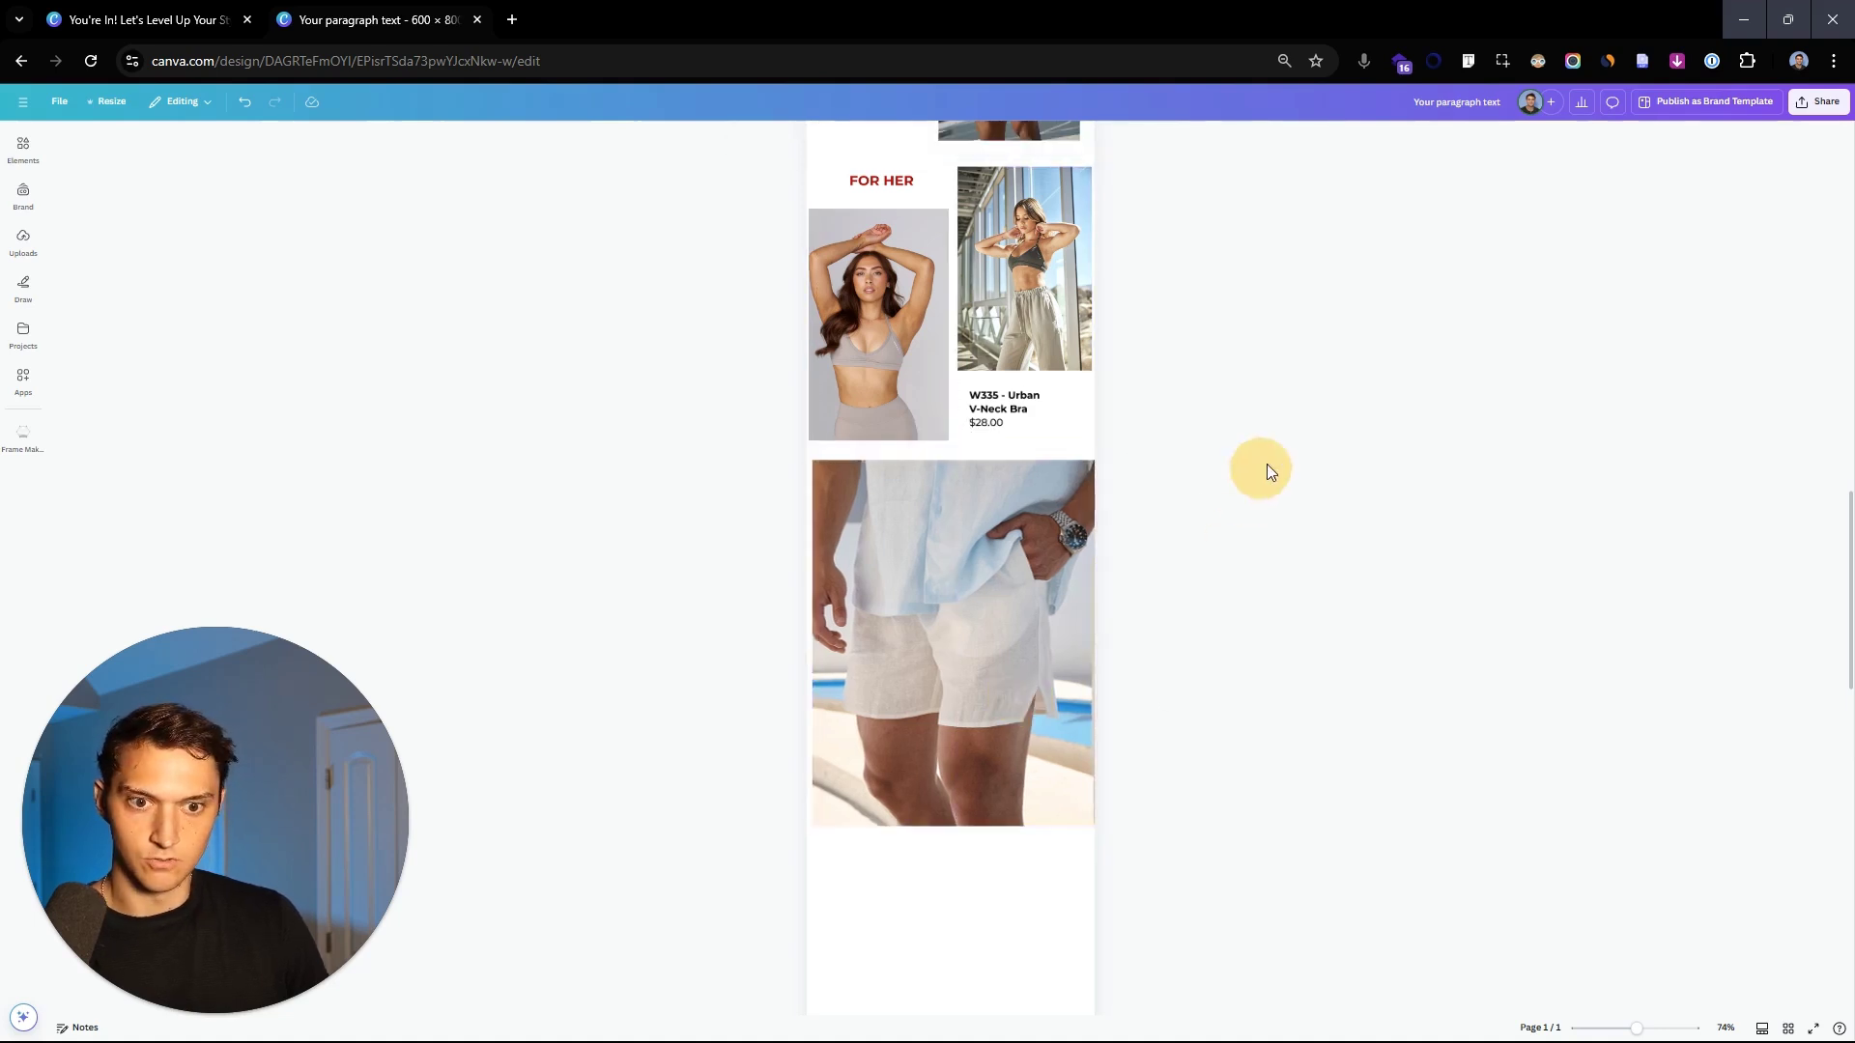
Step: Move the SHOP NOW & SAVE 15% button onto the shorts photo
scroll(1371, 447, "up", 8)
scroll(1375, 448, "up", 8)
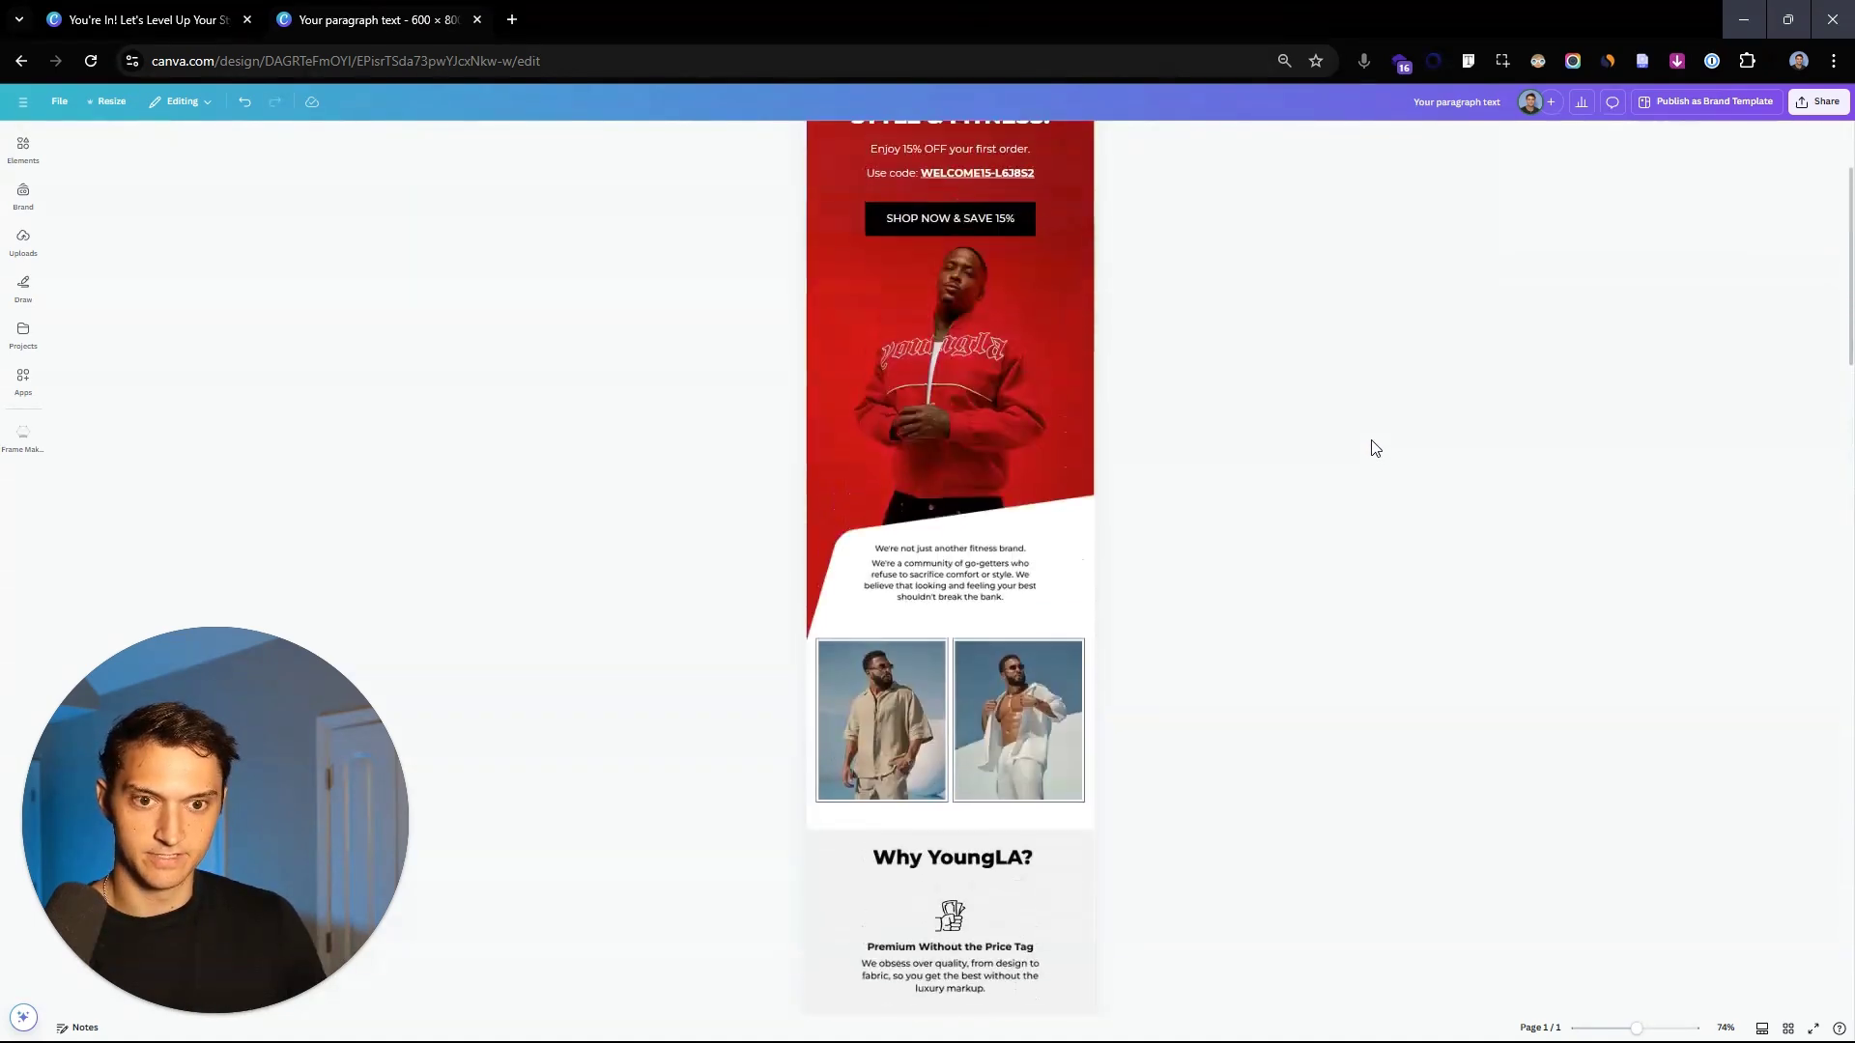
left_click(1005, 422)
mouse_move(1004, 422)
left_mouse_down()
mouse_move(1027, 455)
mouse_move(993, 377)
mouse_move(1001, 415)
left_mouse_up()
scroll(1027, 455, "down", 15)
scroll(1376, 589, "up", 3)
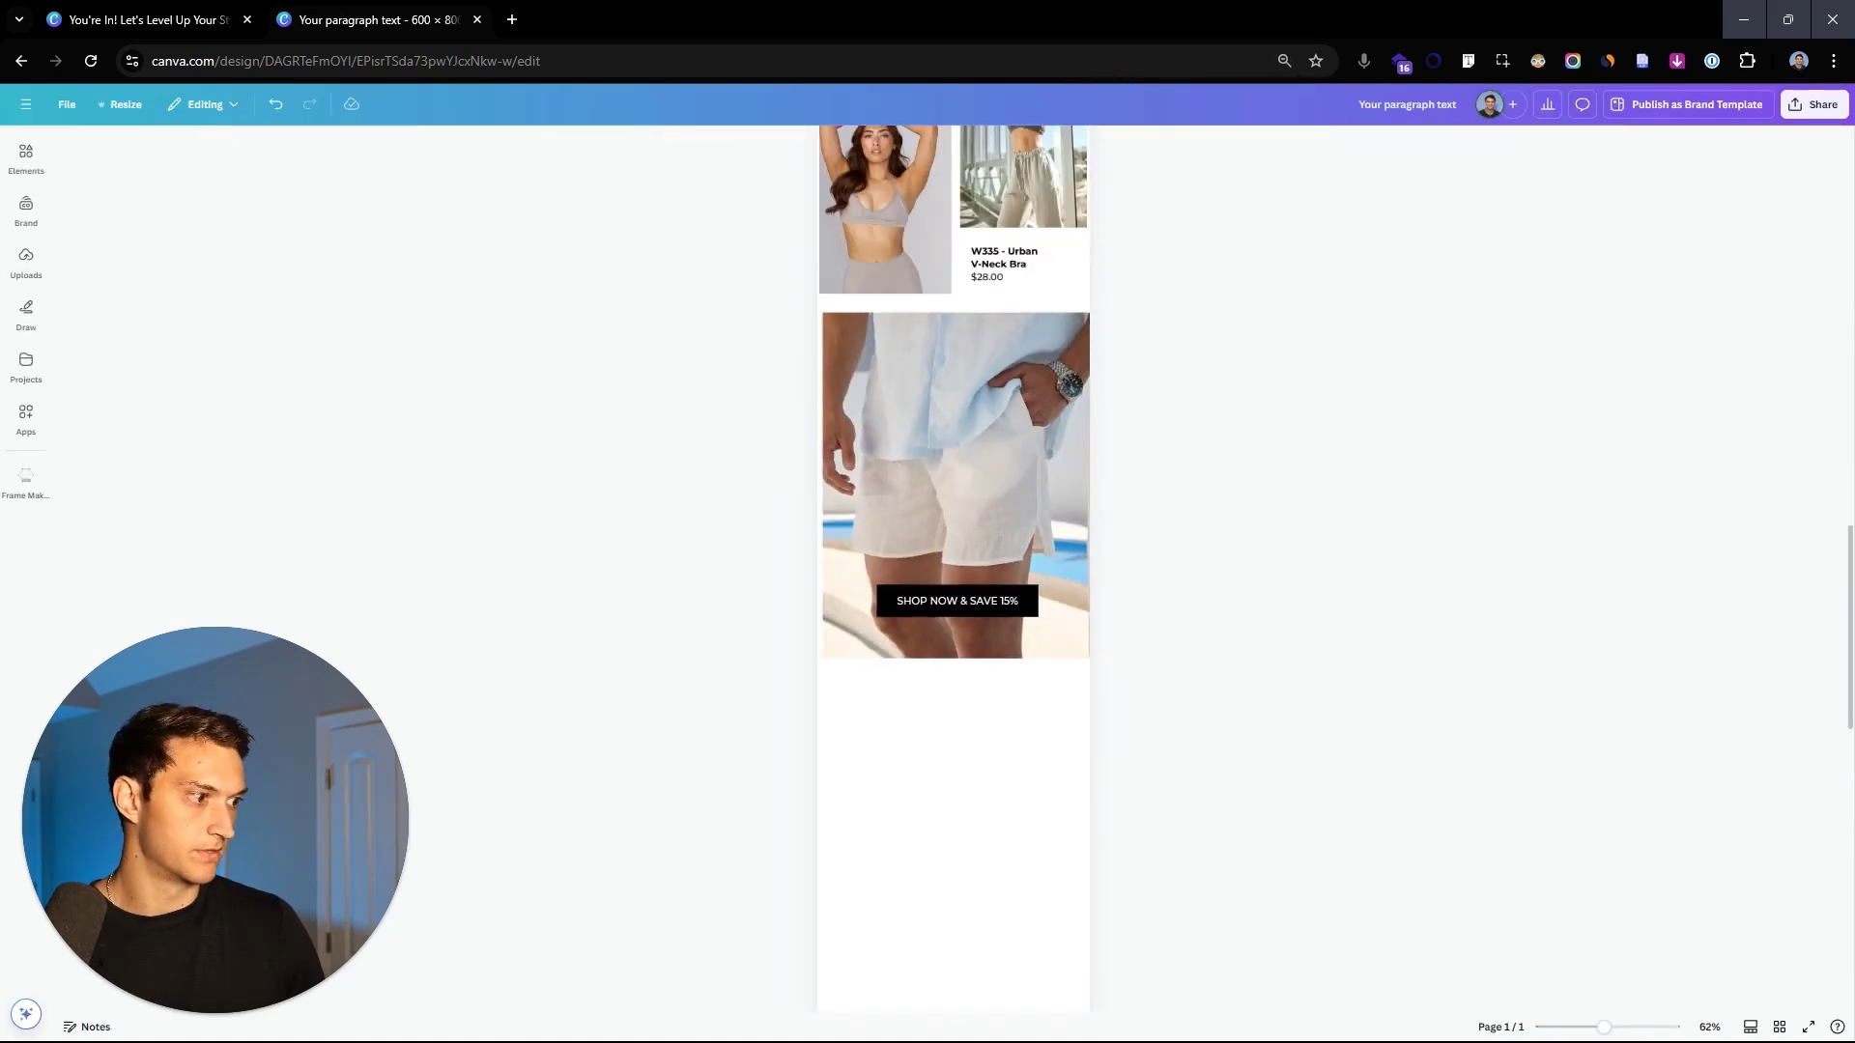
Step: Move the light-grey shape beneath the shorts photo and enlarge the photo slightly
left_click_drag(956, 844, 995, 744)
scroll(901, 392, "up", 5)
left_click(698, 242)
mouse_move(699, 241)
left_mouse_down()
mouse_move(663, 199)
mouse_move(679, 216)
left_mouse_up()
left_click(1386, 406)
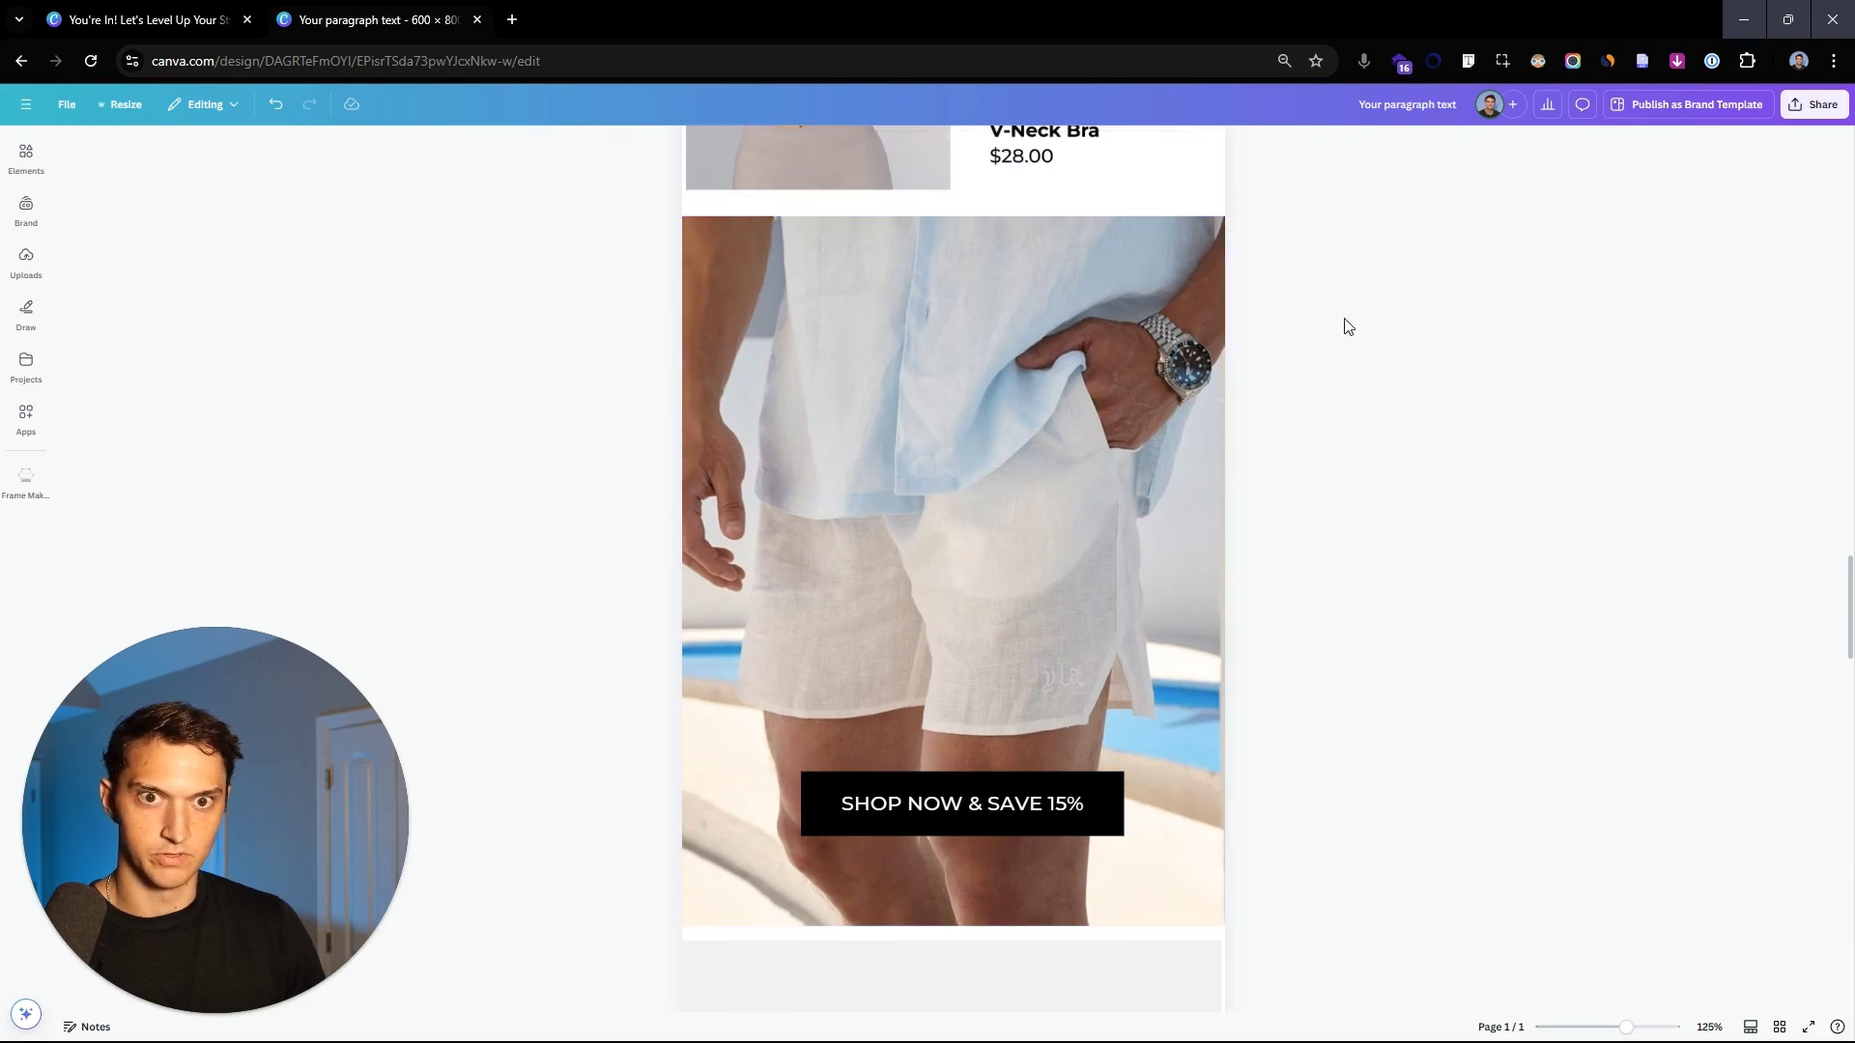
Step: Stretch the grey rectangle taller and wider to the left edge to form the footer
scroll(1348, 326, "down", 4)
scroll(1076, 556, "down", 2)
left_click(1078, 508)
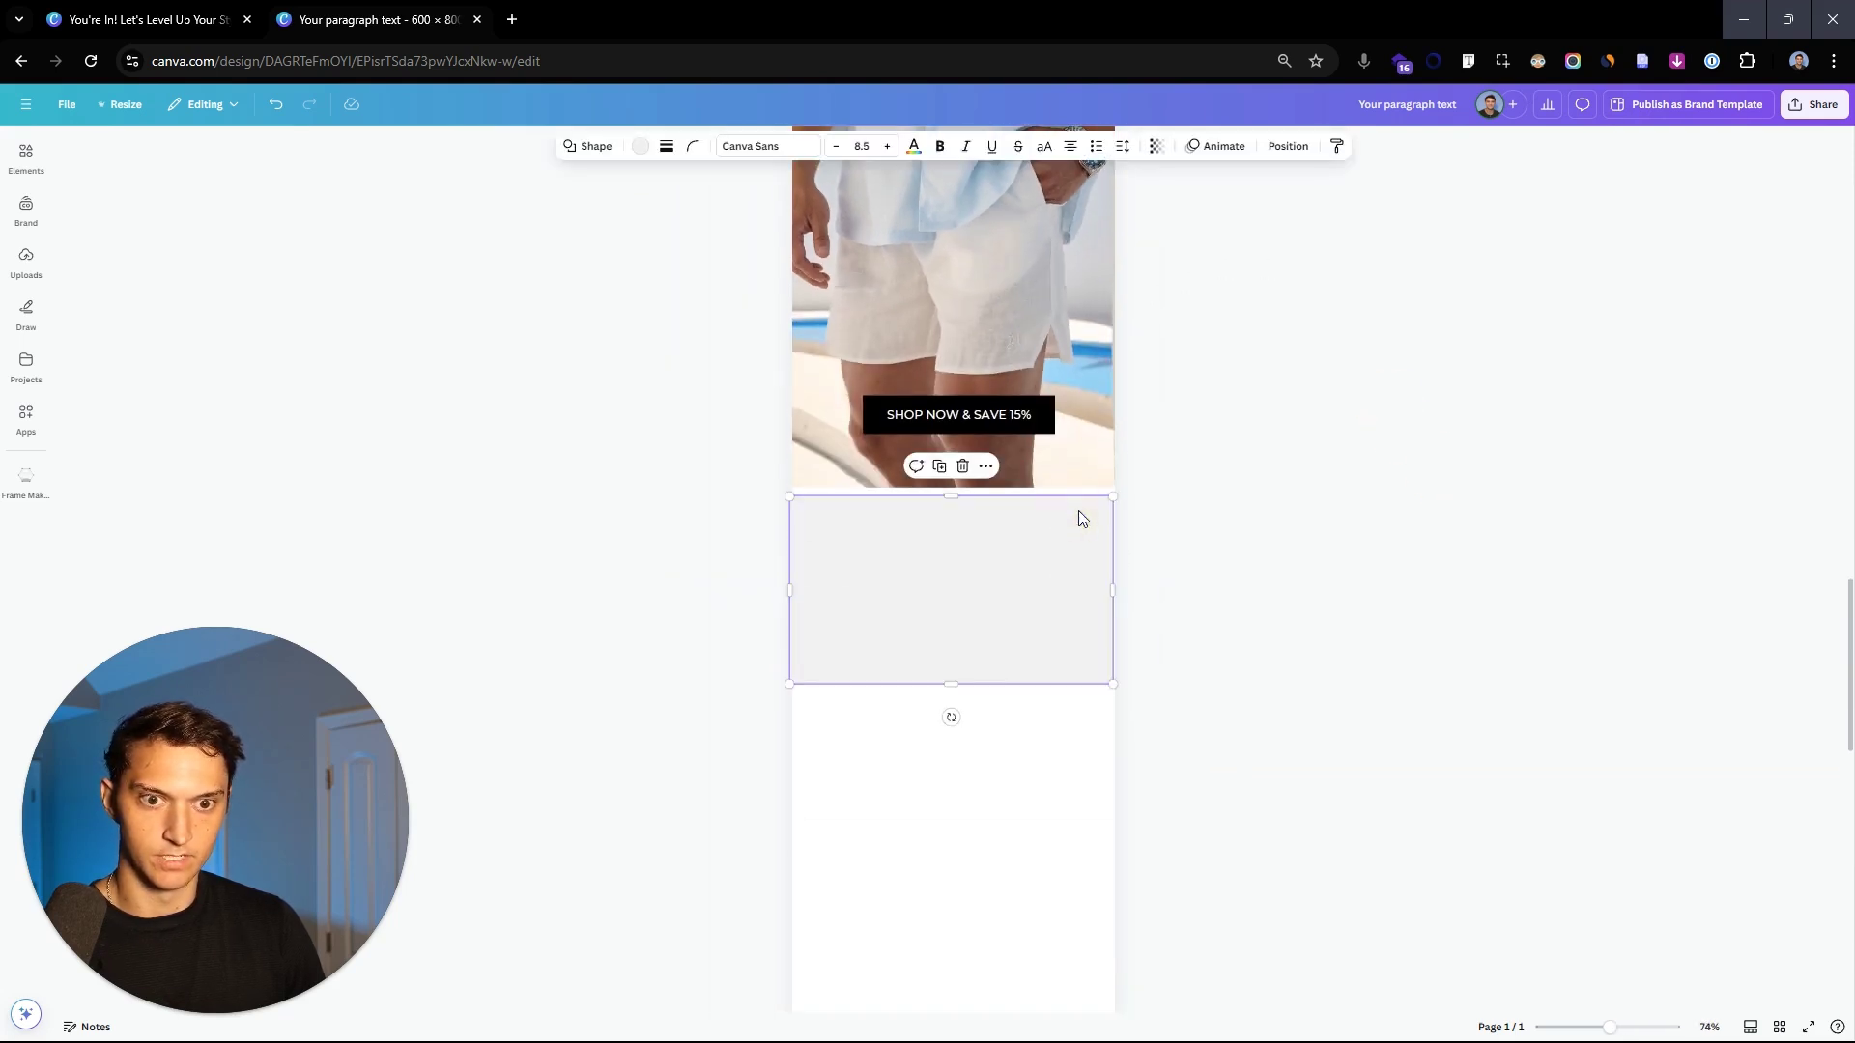
left_click_drag(1078, 496, 1078, 475)
left_click(1387, 579)
left_click(1006, 671)
key("ctrl+z")
left_click(1109, 696)
left_click_drag(1106, 705, 1105, 741)
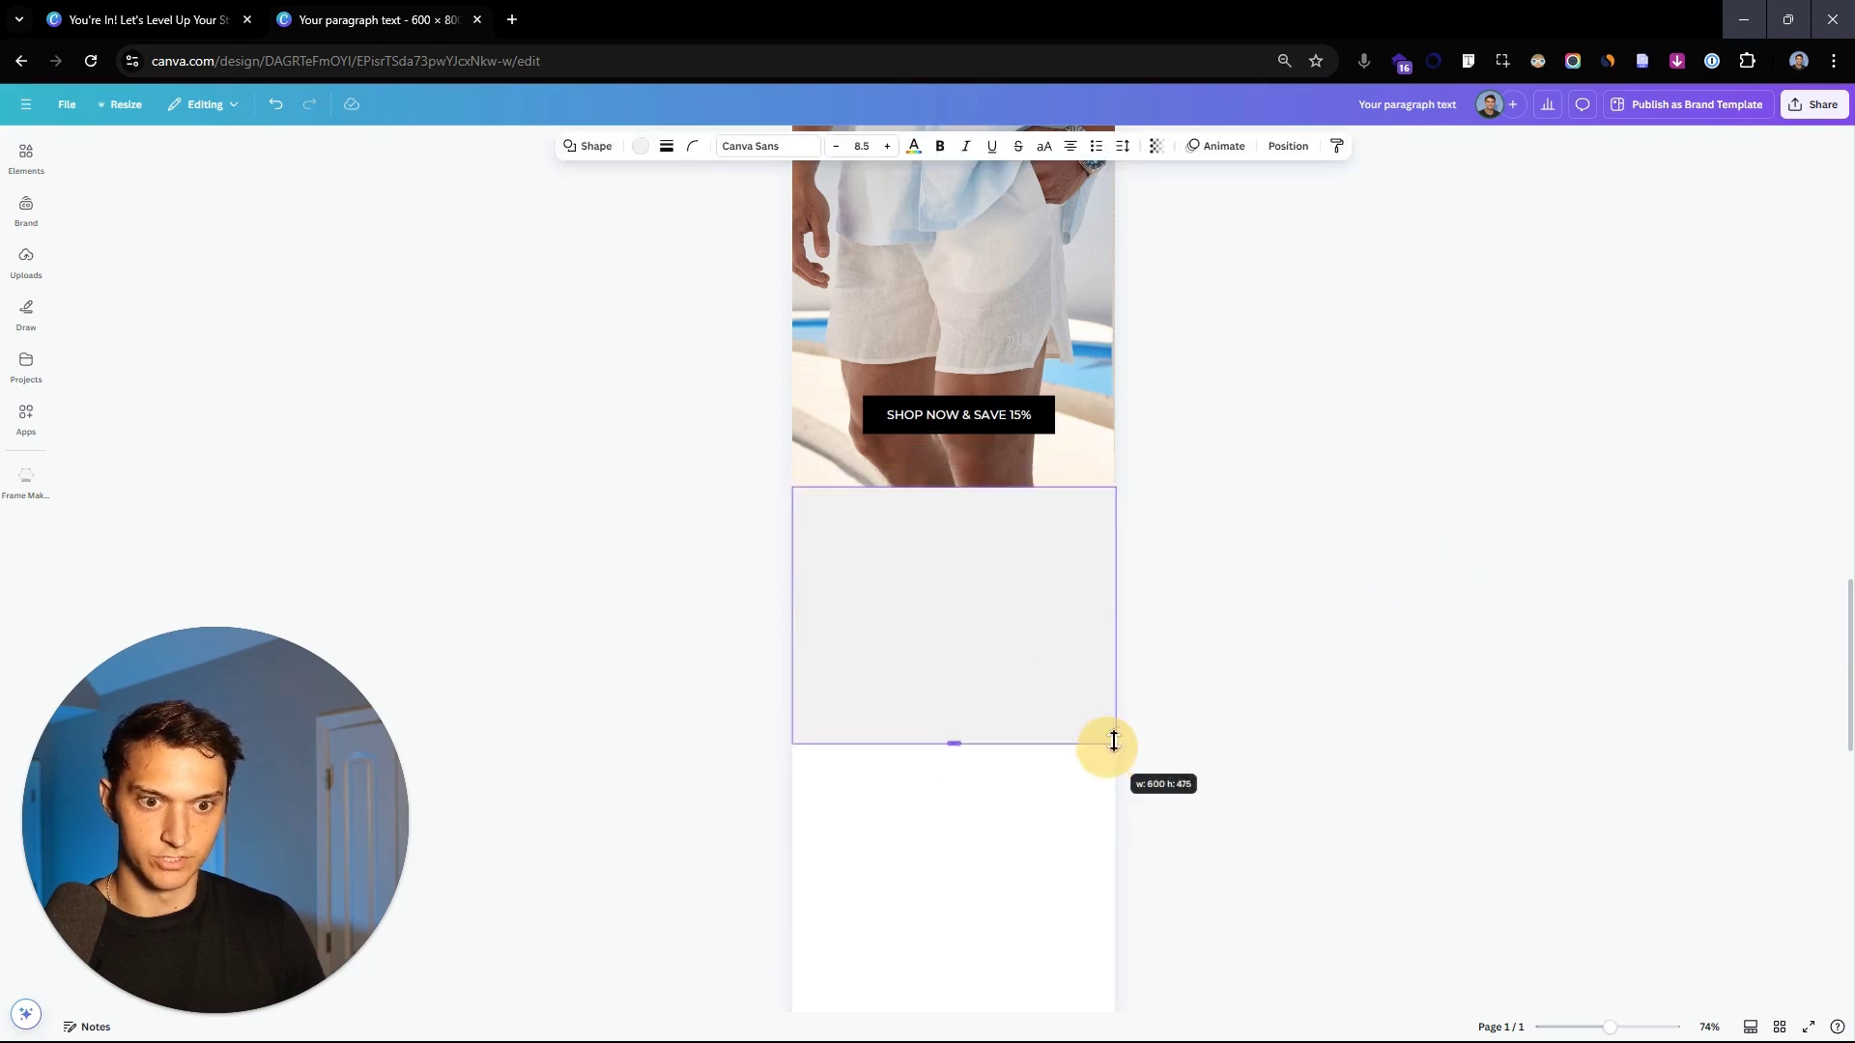
left_click_drag(795, 621, 773, 619)
left_click(1416, 621)
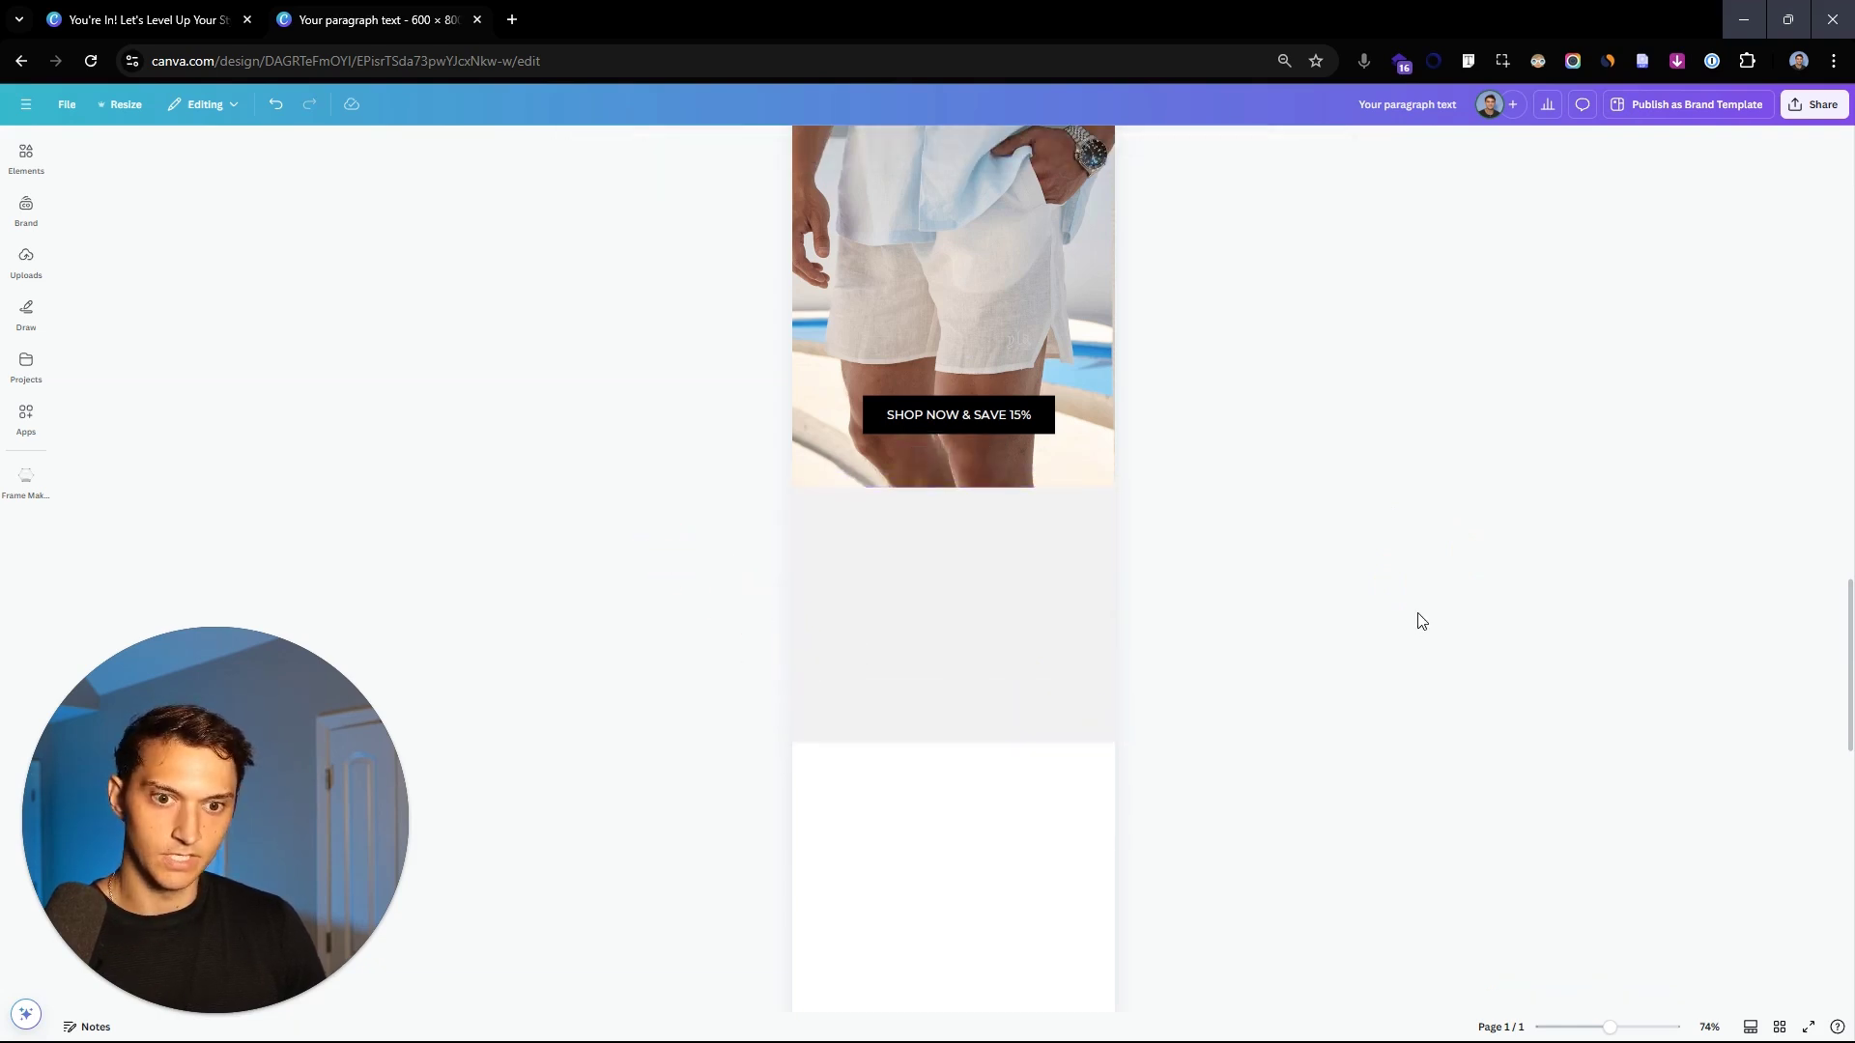
Step: Paste the YOUNGLA logo and position it at the top of the grey footer
scroll(1416, 622, "down", 2)
key("ctrl+v")
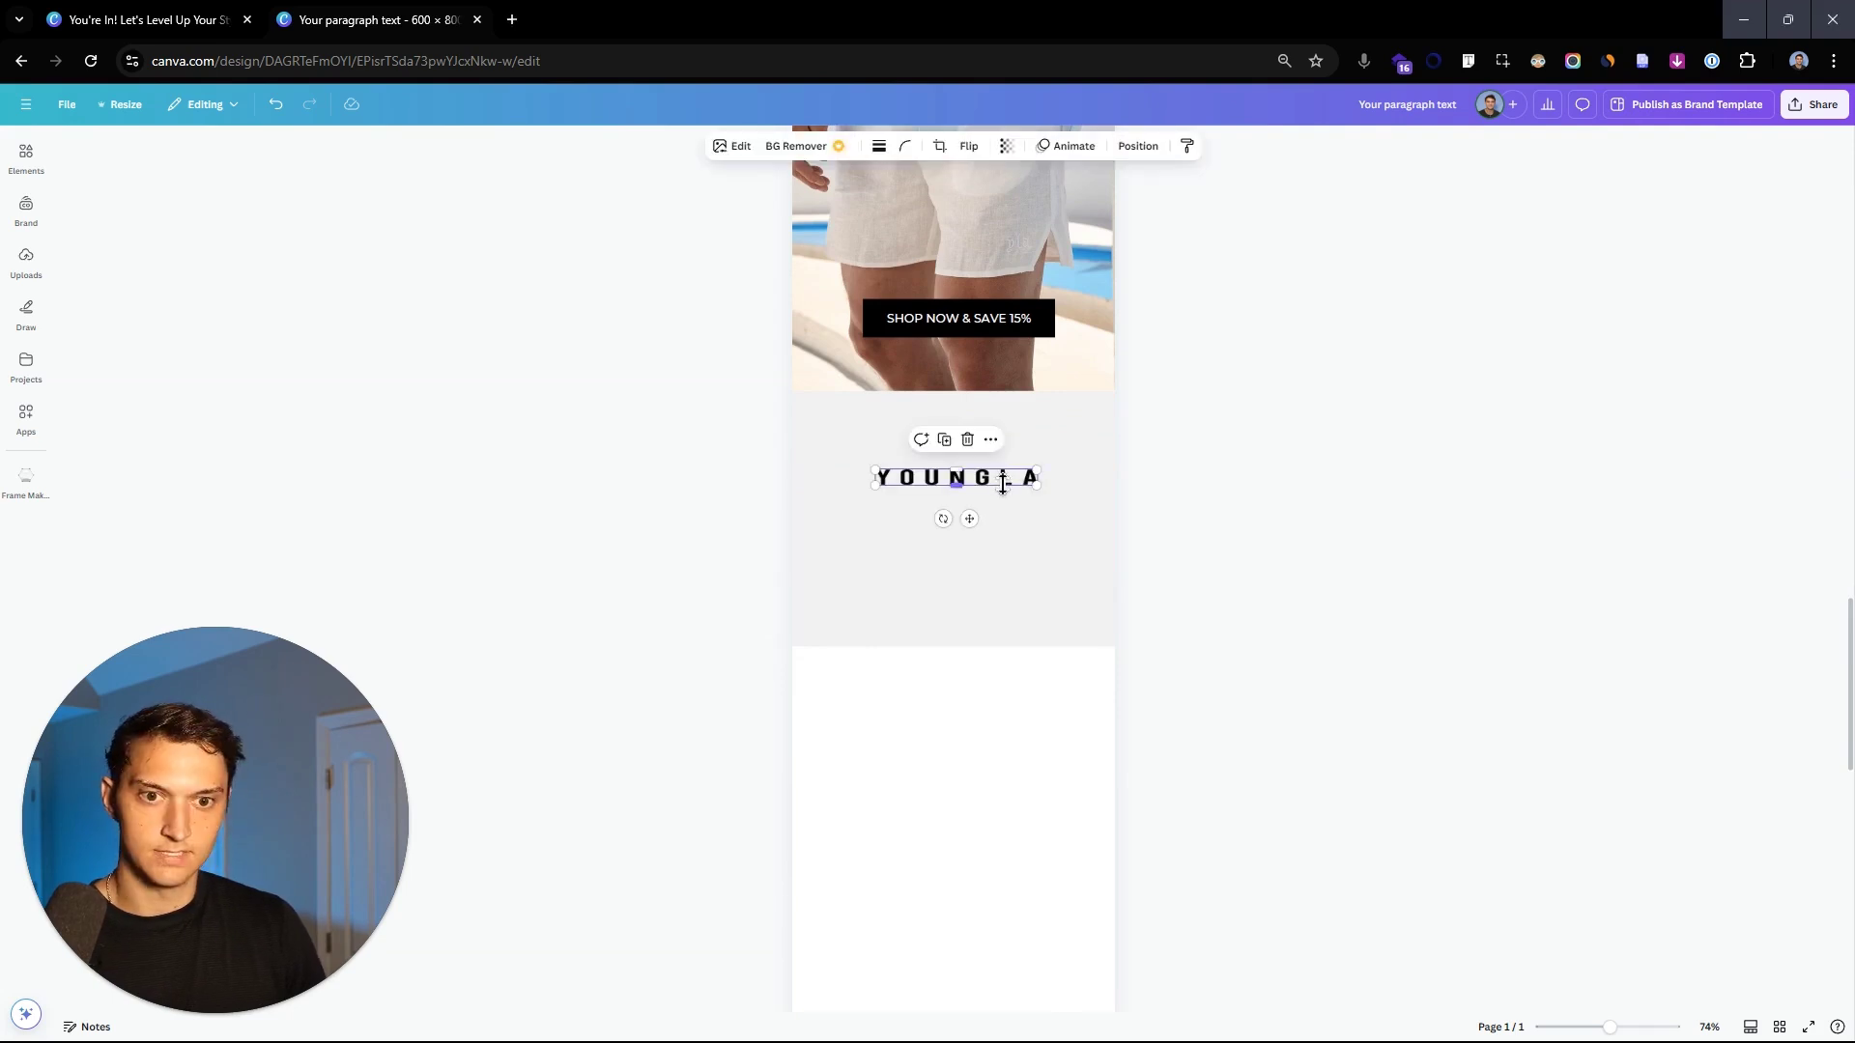
scroll(1001, 483, "up", 3)
left_click_drag(1001, 481, 1001, 382)
left_click(1346, 434)
scroll(1347, 434, "down", 2)
left_click(1006, 389)
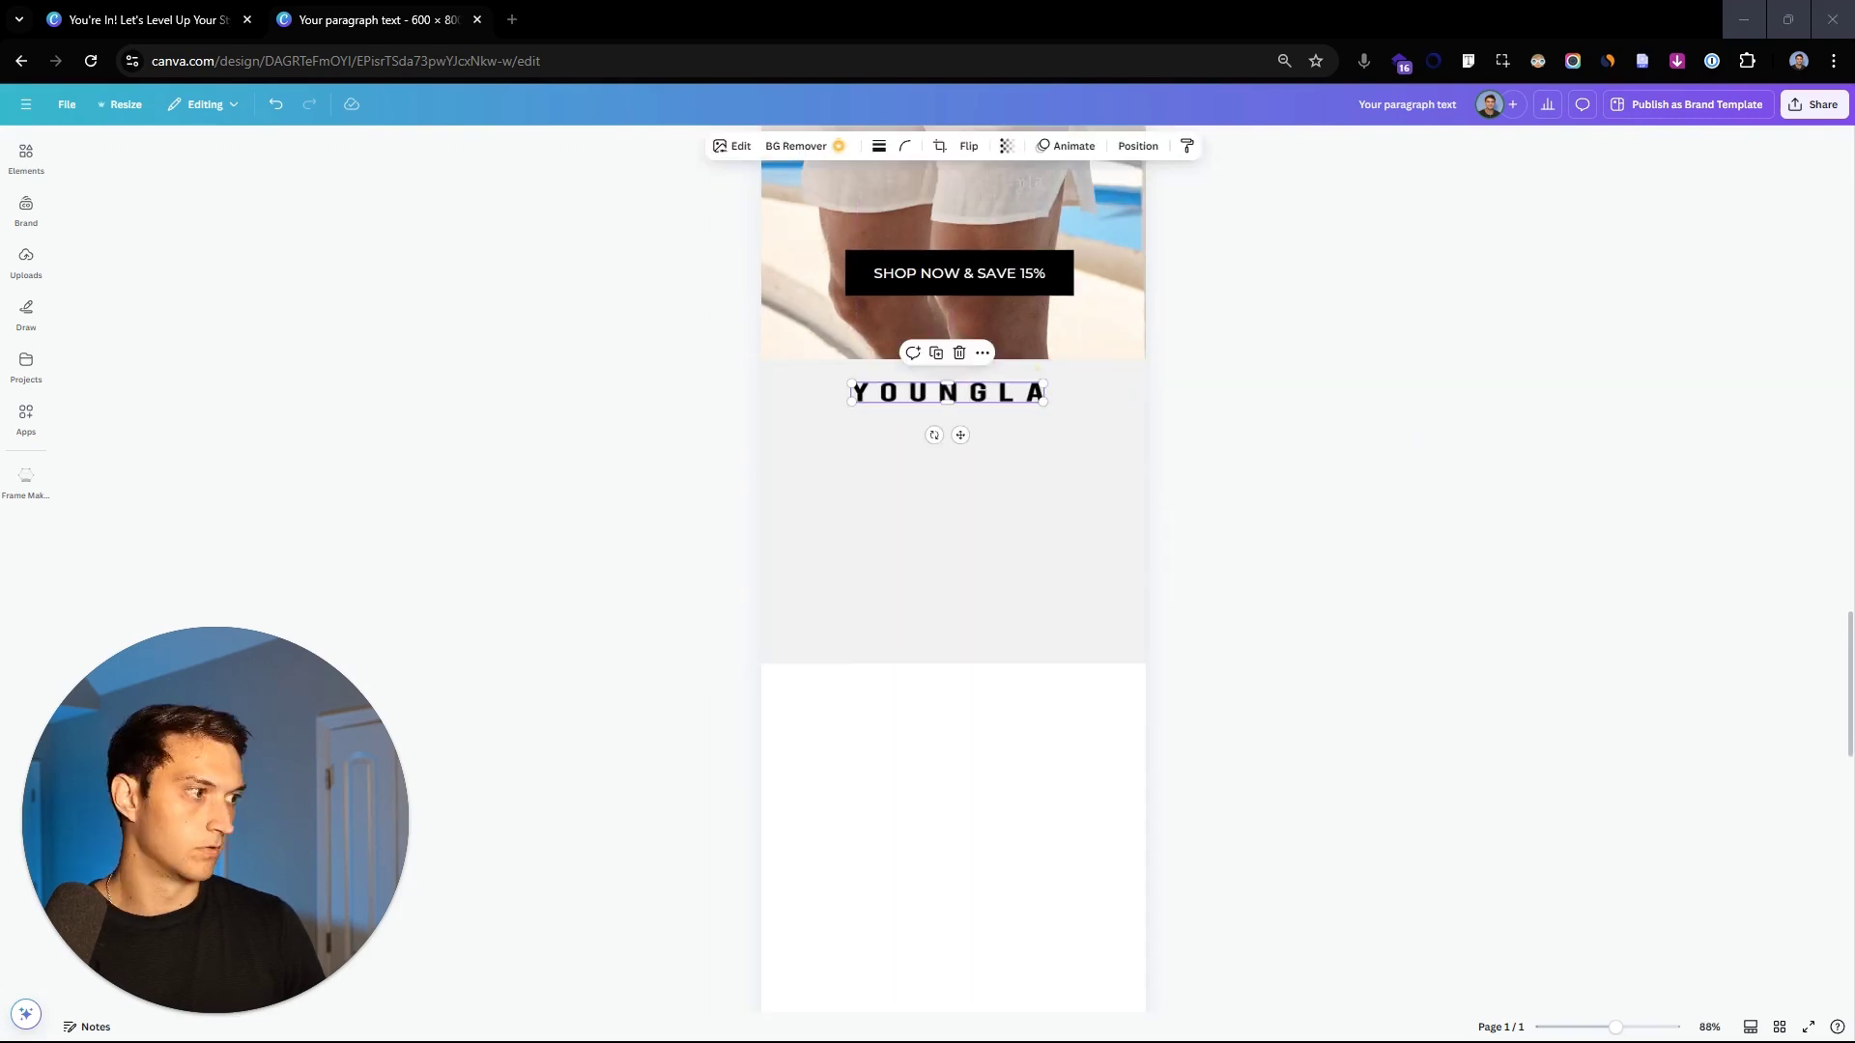
Step: Paste the brand description paragraph and place it under the YOUNGLA logo
key("ctrl+v")
left_click_drag(1045, 560, 1048, 490)
left_click(1252, 543)
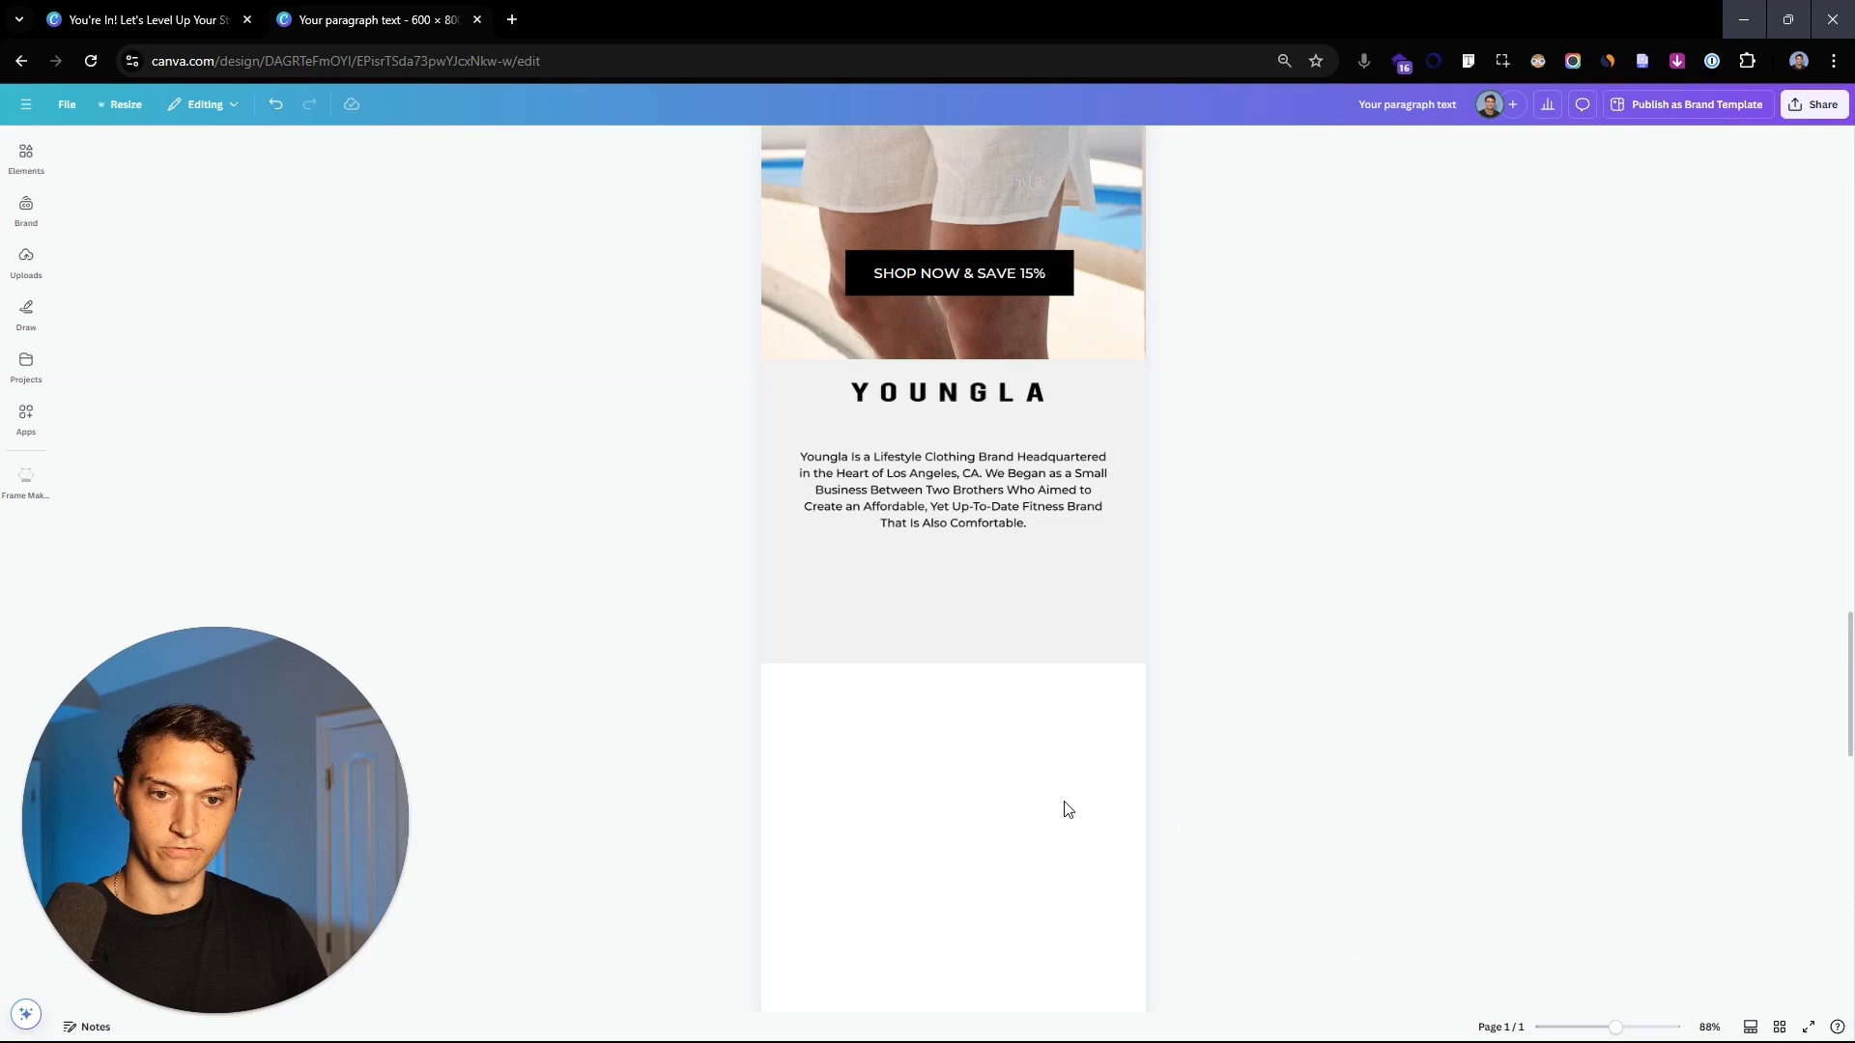
Step: Paste the 'No longer want to receive these emails? Unsubscribe' line and raise it within the footer
key("ctrl+v")
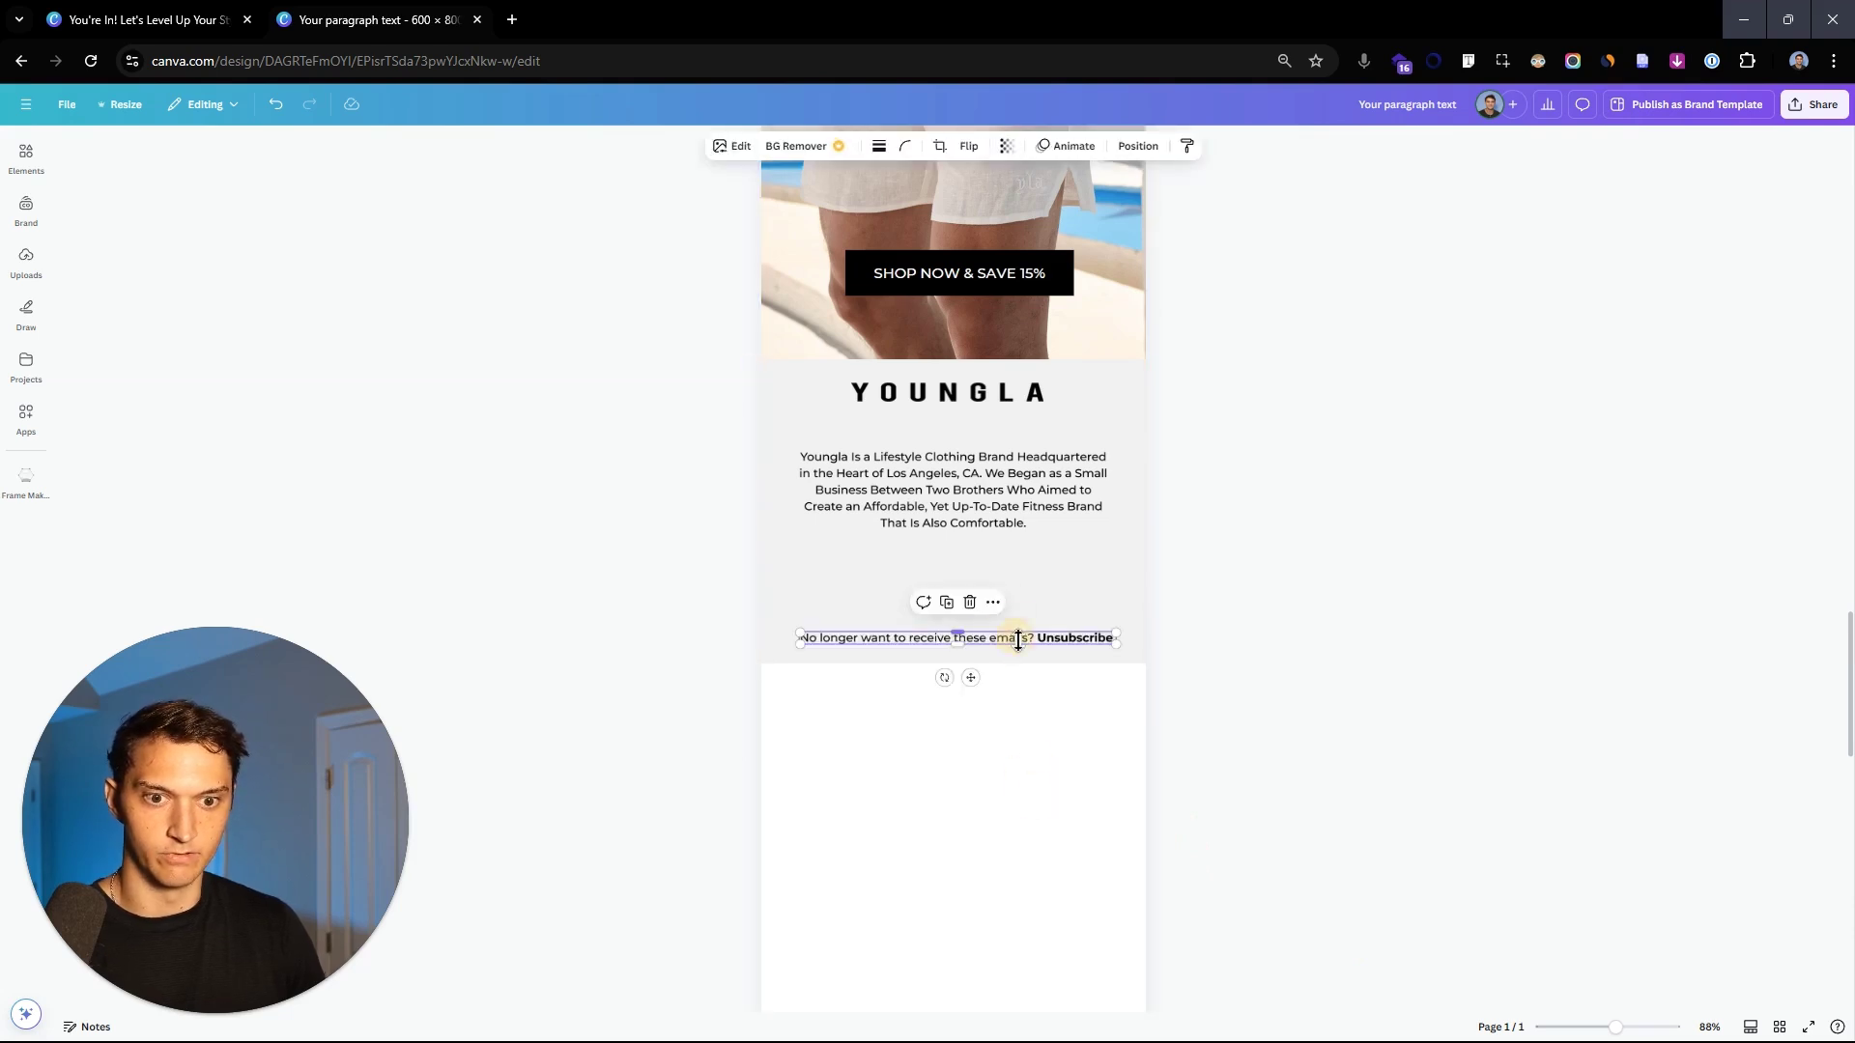
scroll(1010, 641, "up", 3)
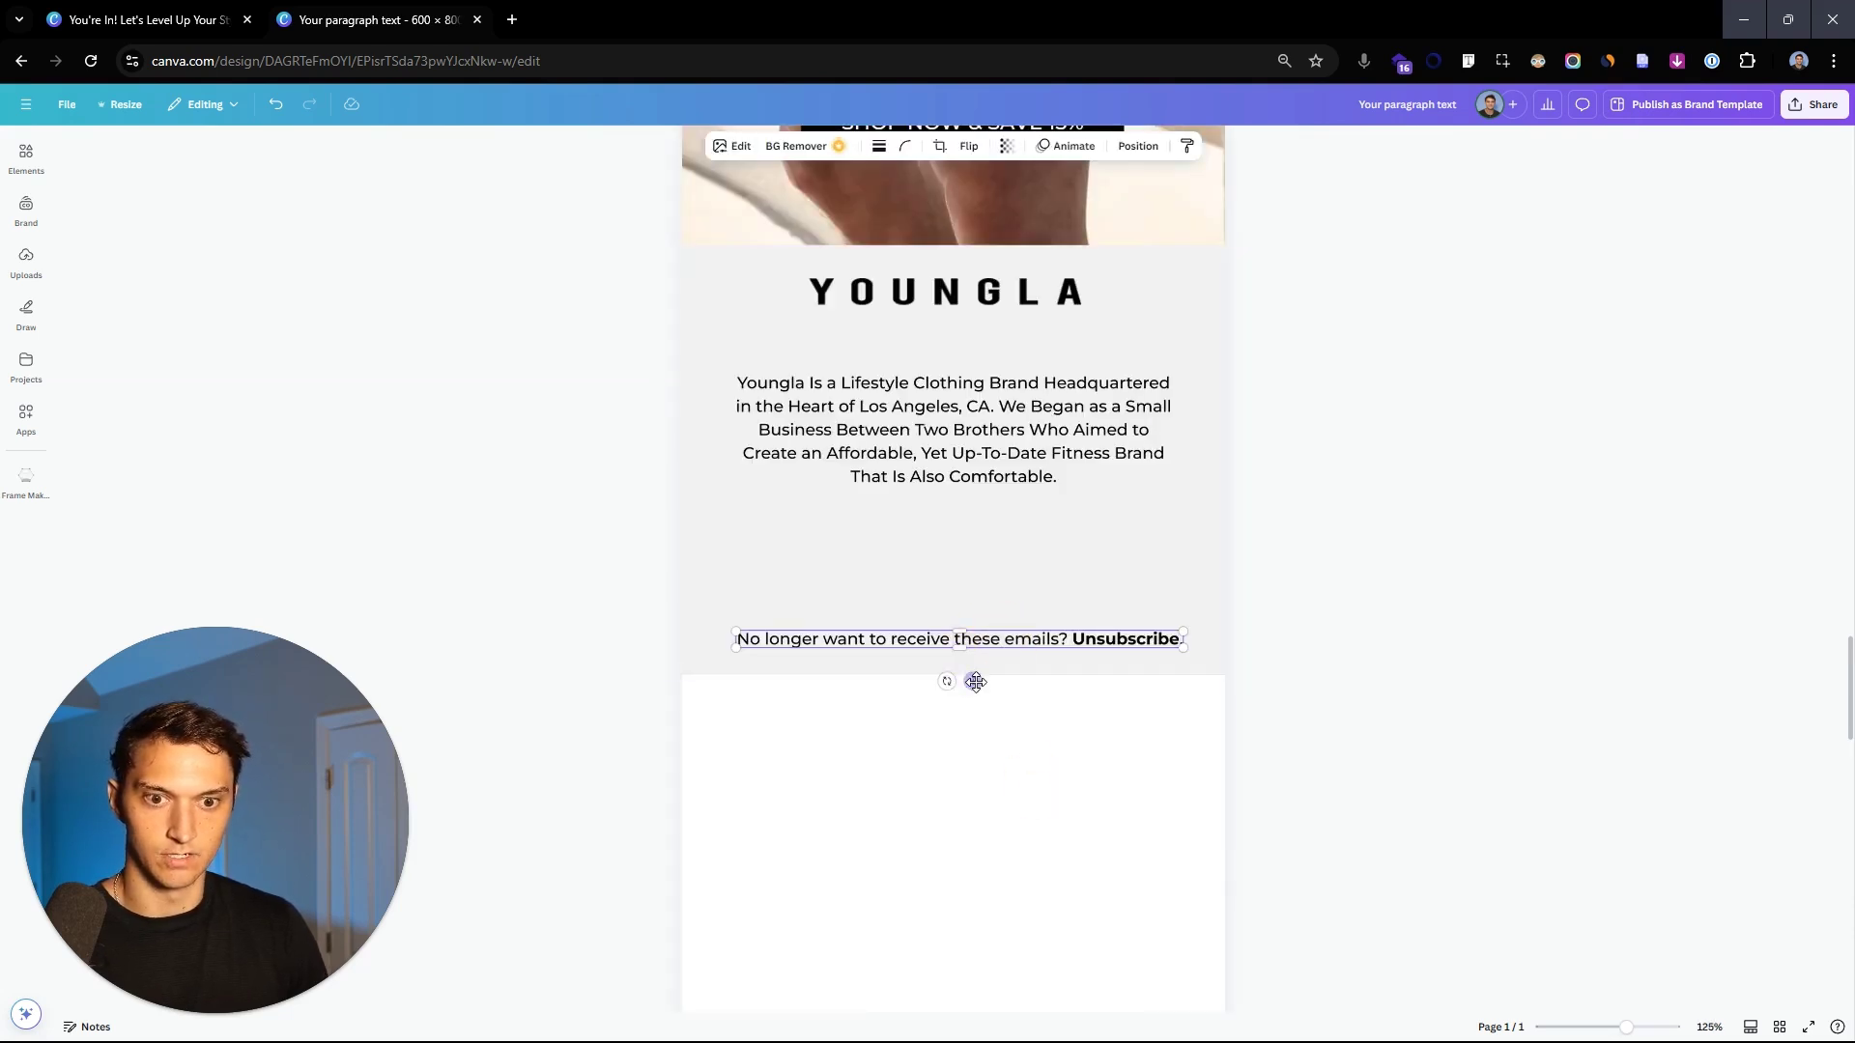
left_click_drag(973, 681, 966, 603)
scroll(1409, 674, "down", 5)
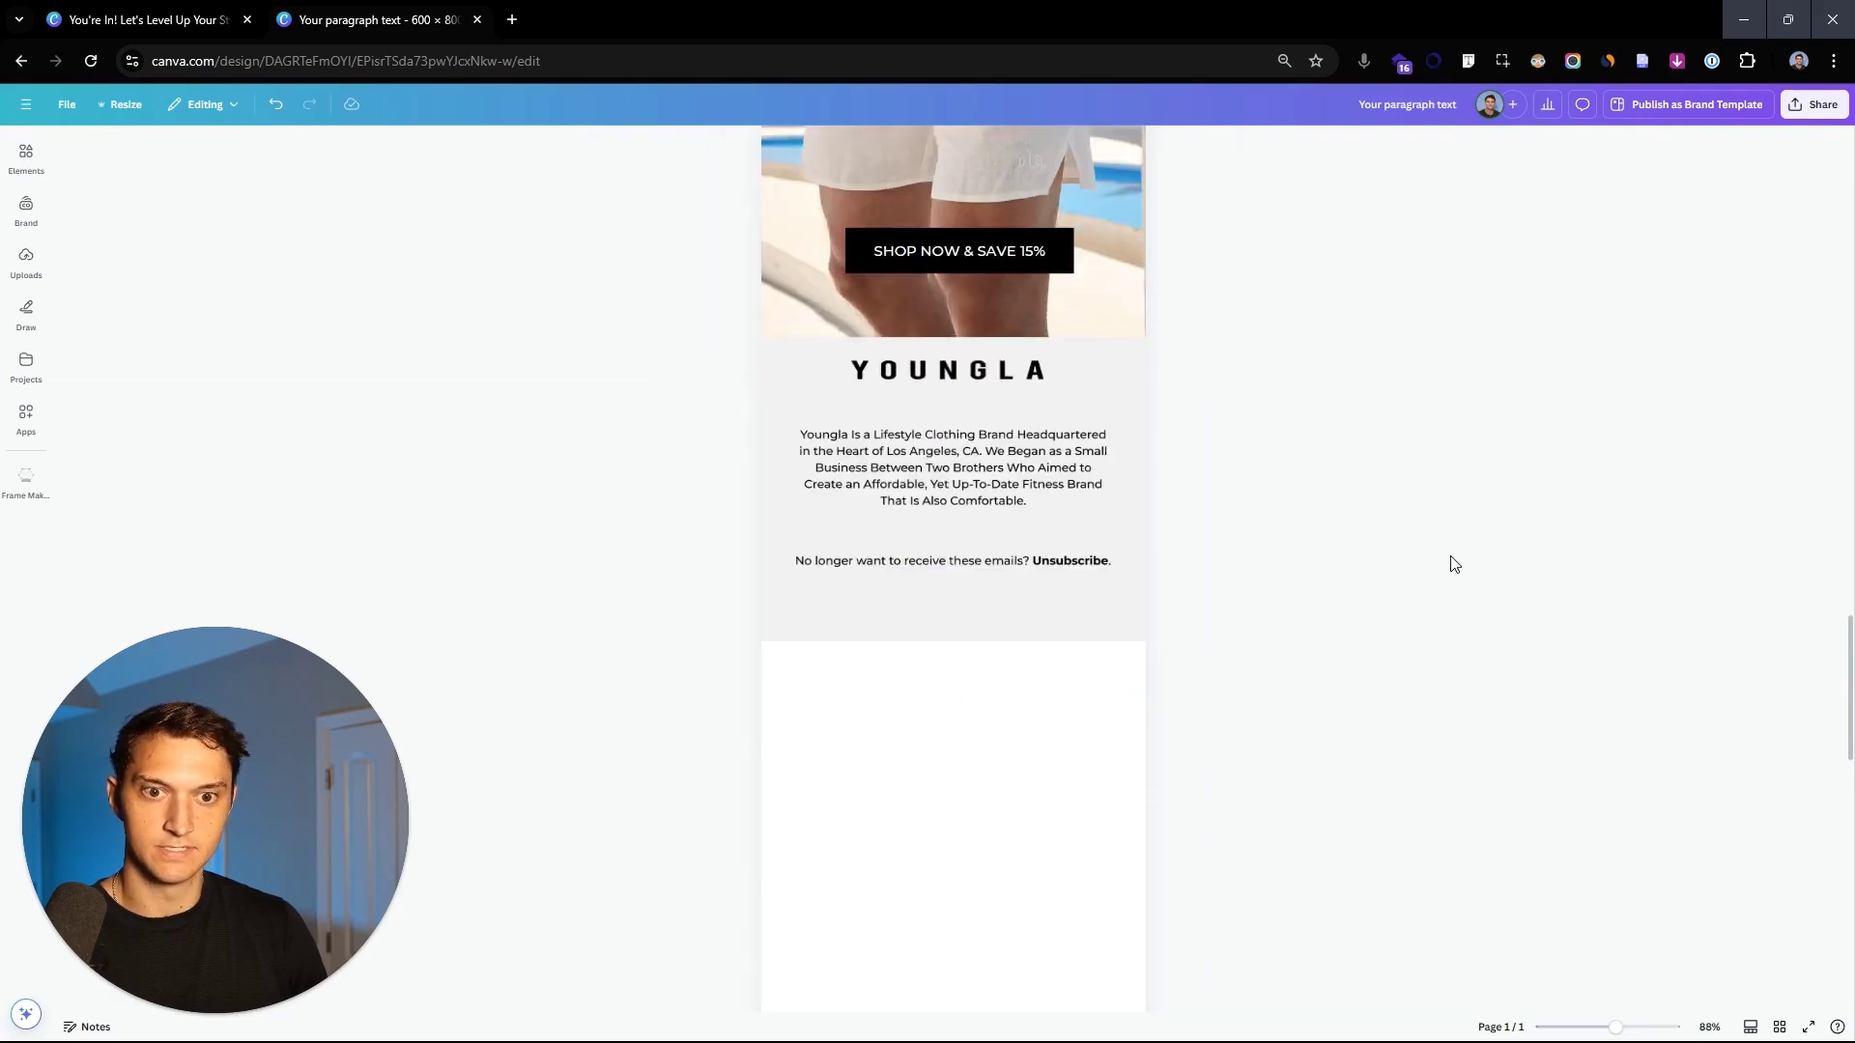
left_click_drag(1053, 490, 1051, 494)
left_click(1301, 488)
scroll(650, 380, "up", 2)
scroll(650, 380, "up", 2)
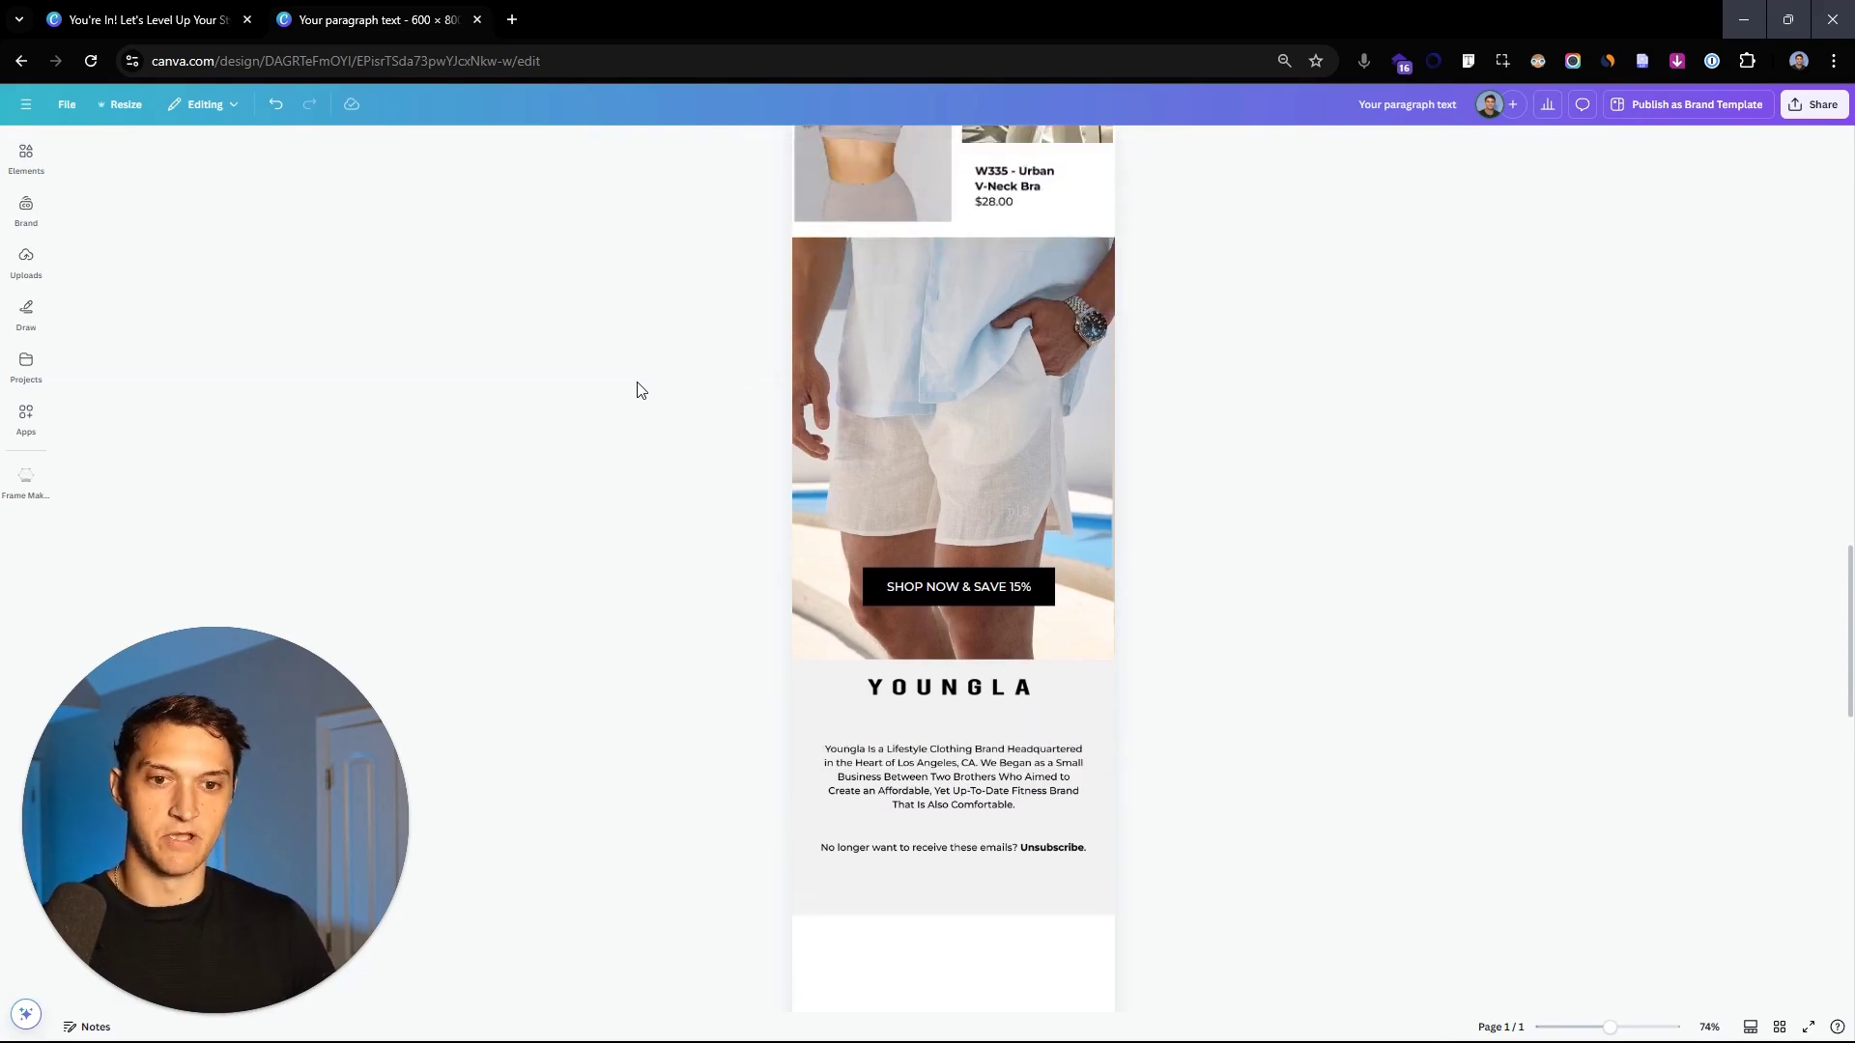
scroll(638, 390, "up", 7)
scroll(1252, 605, "up", 2)
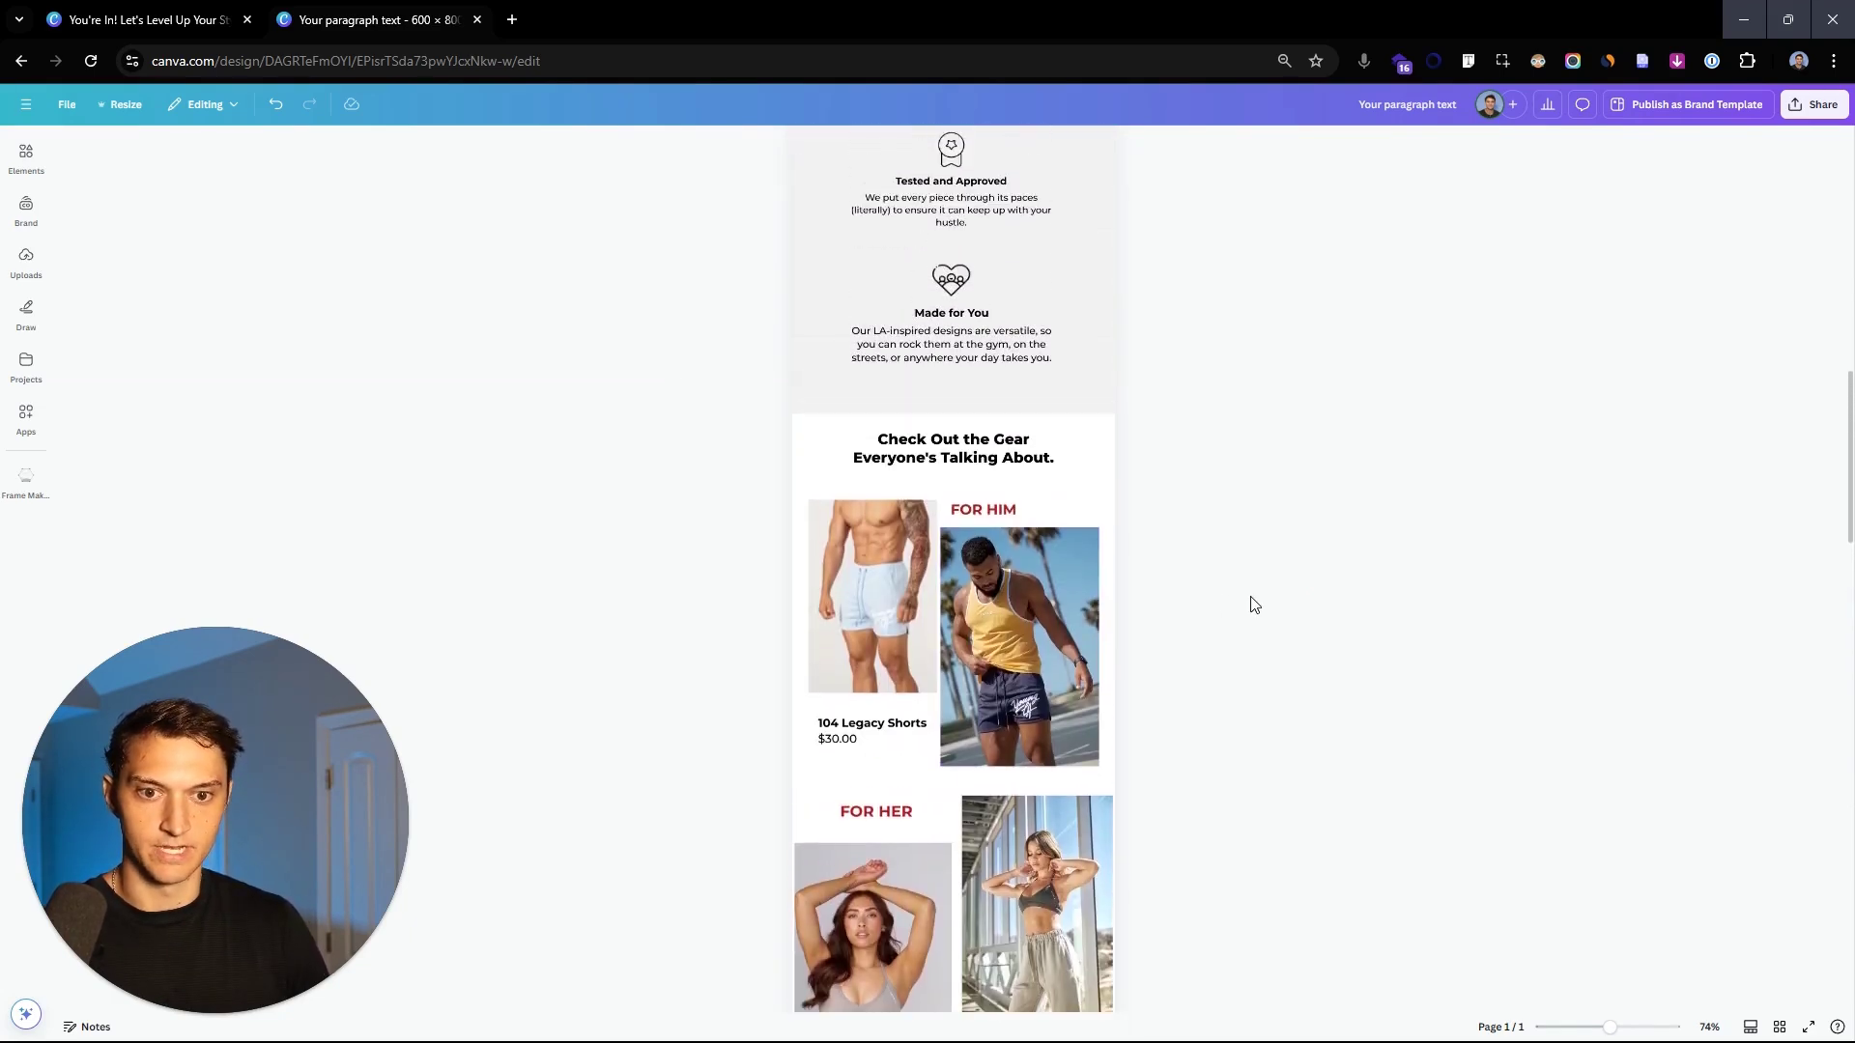
scroll(1254, 605, "up", 4)
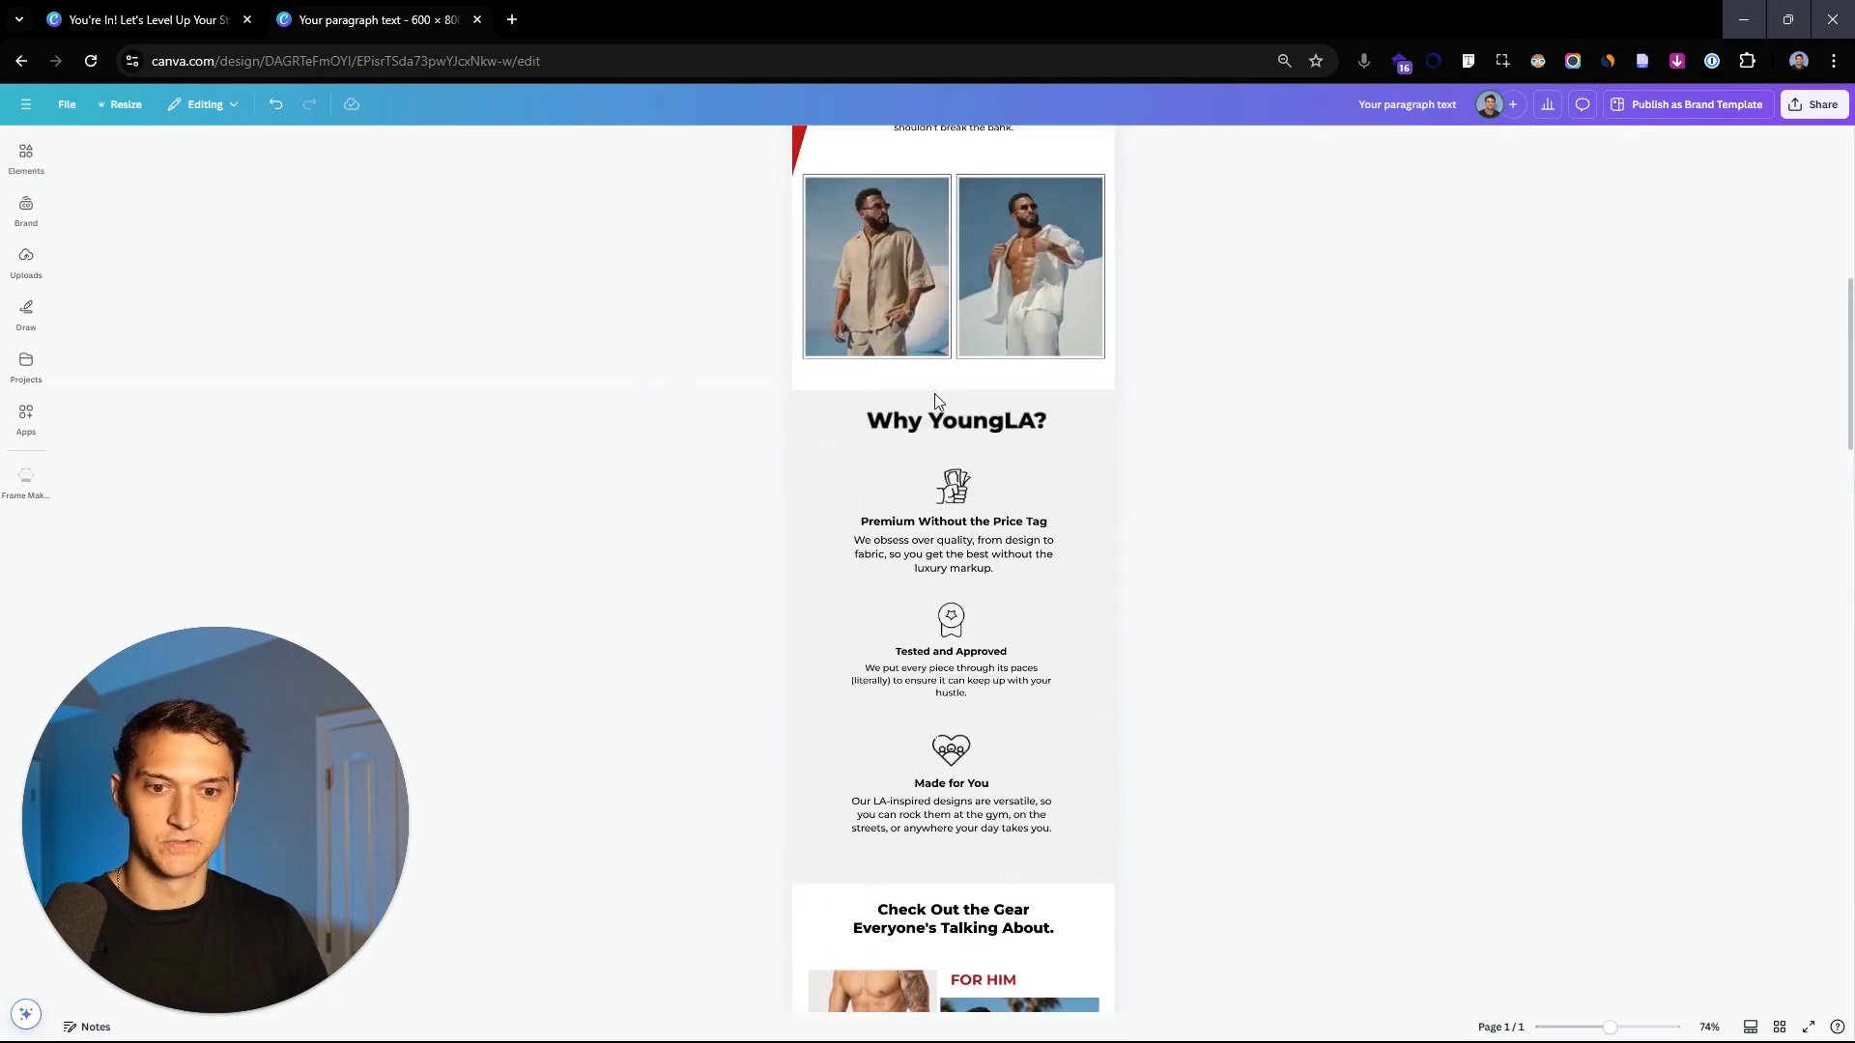
scroll(656, 476, "up", 5)
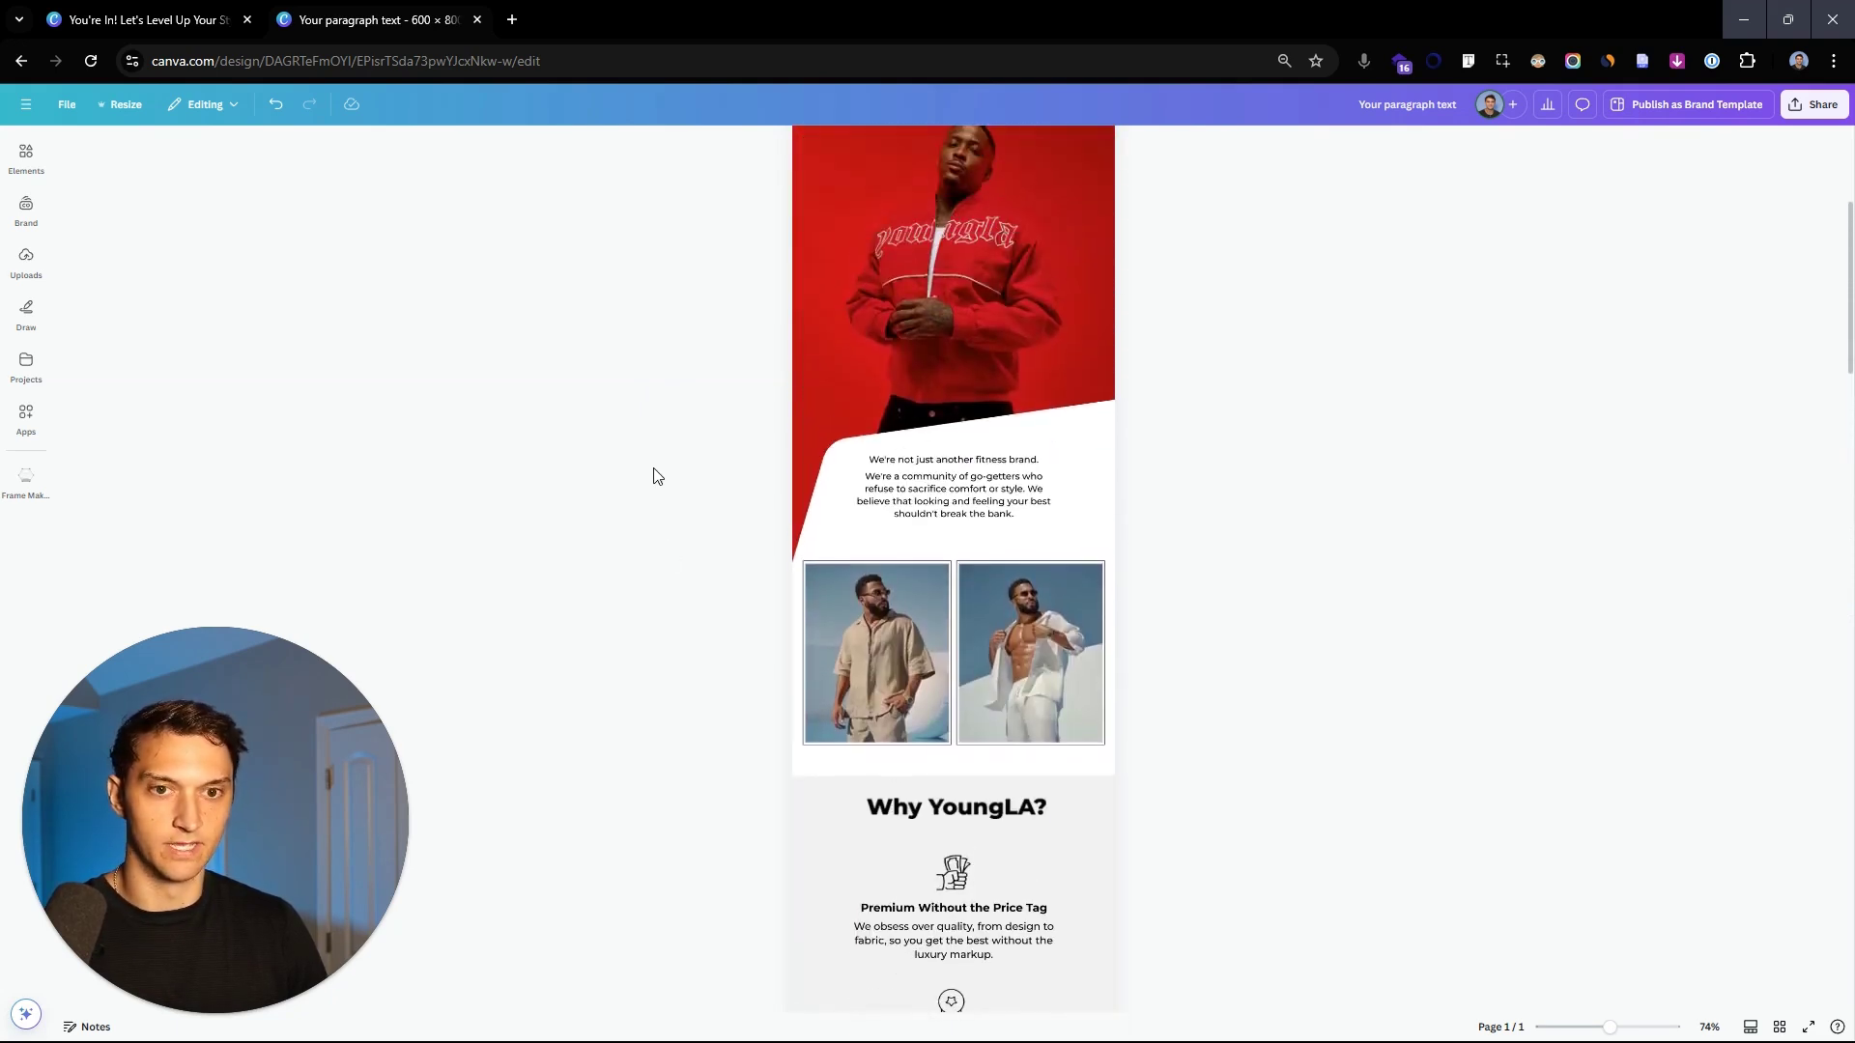
scroll(1234, 696, "up", 1)
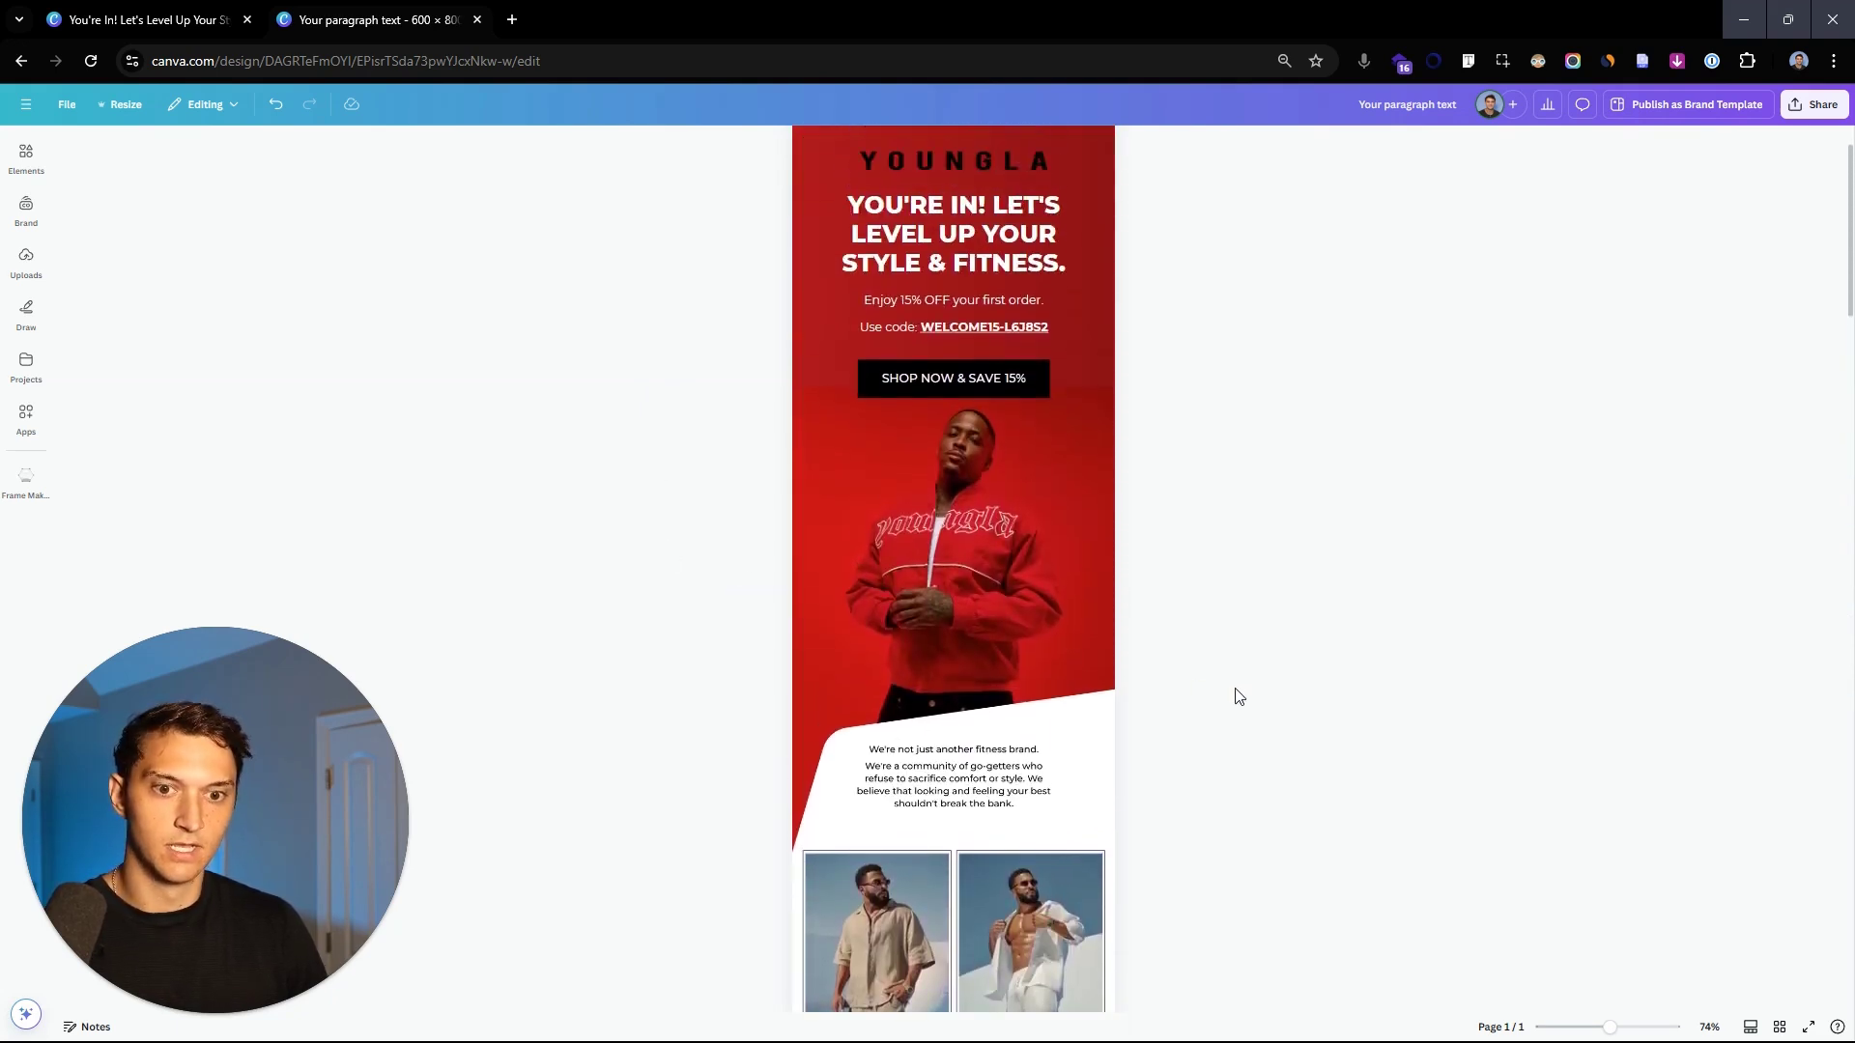
scroll(1208, 721, "down", 2)
scroll(1300, 634, "up", 3)
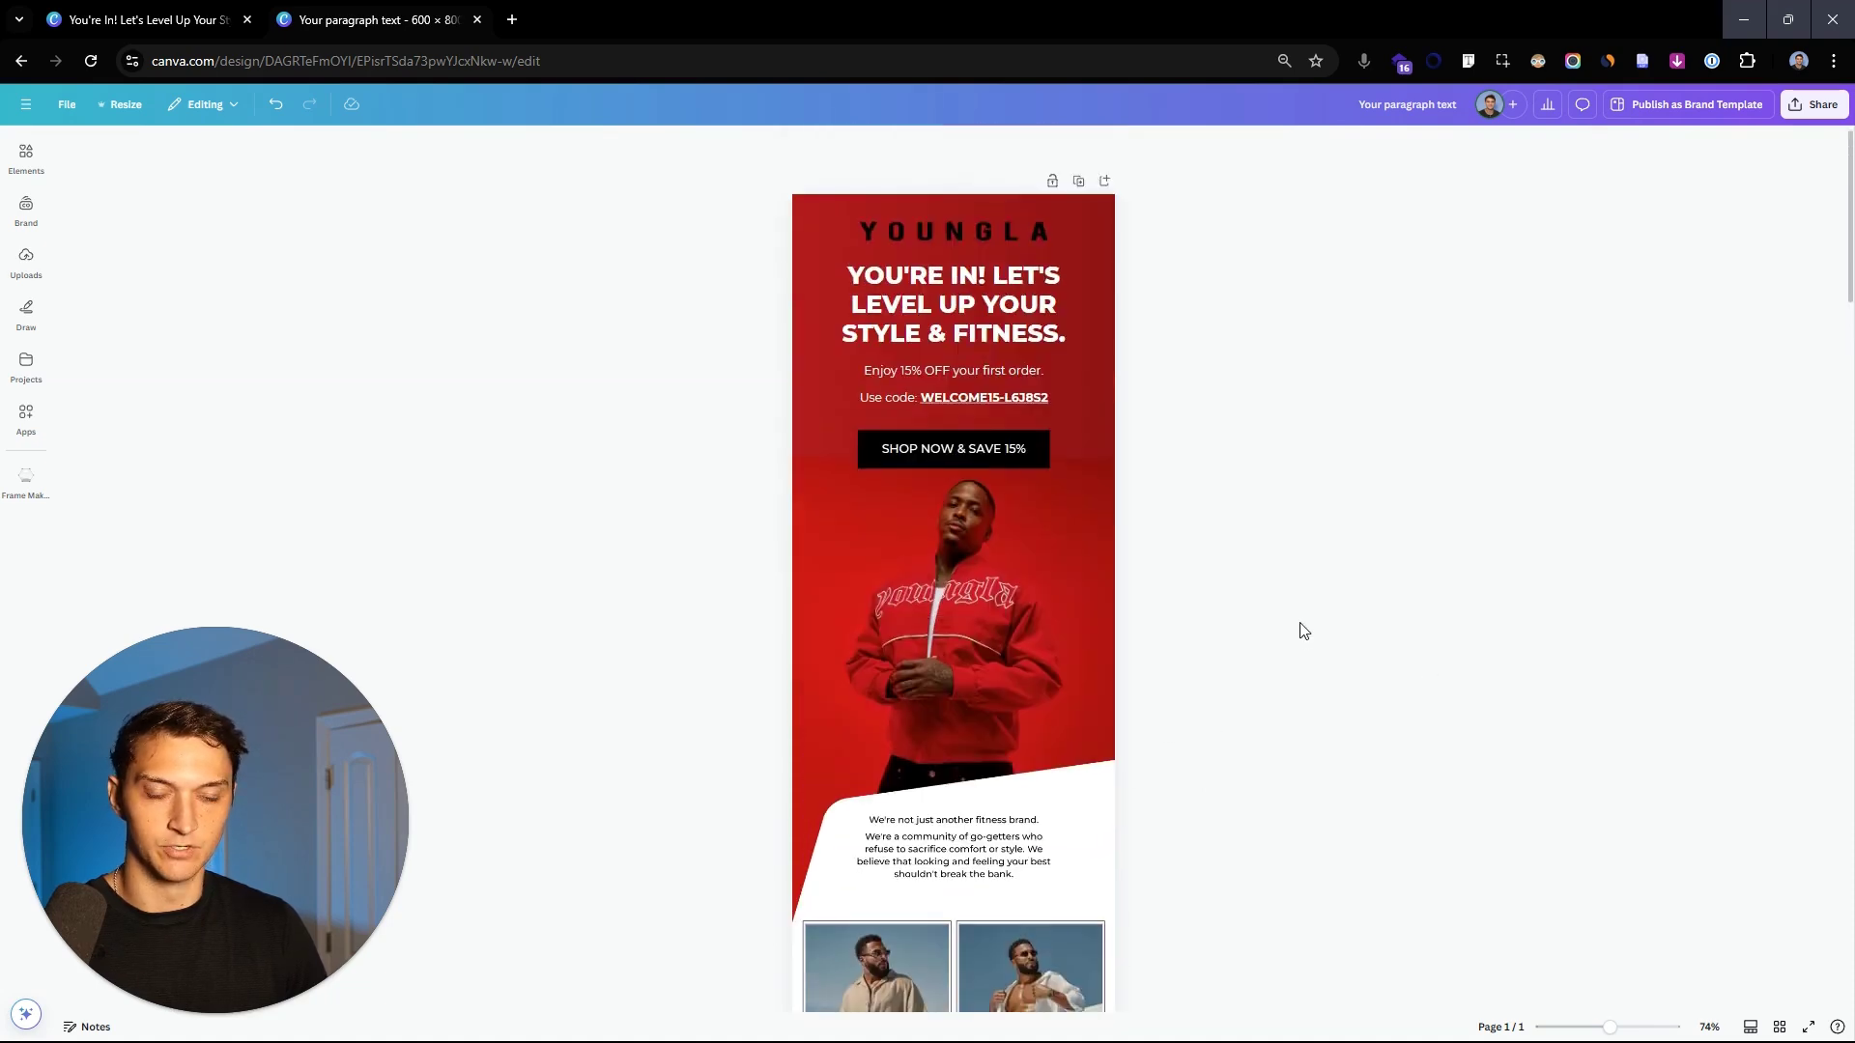
scroll(1301, 634, "down", 9)
scroll(1009, 506, "down", 3)
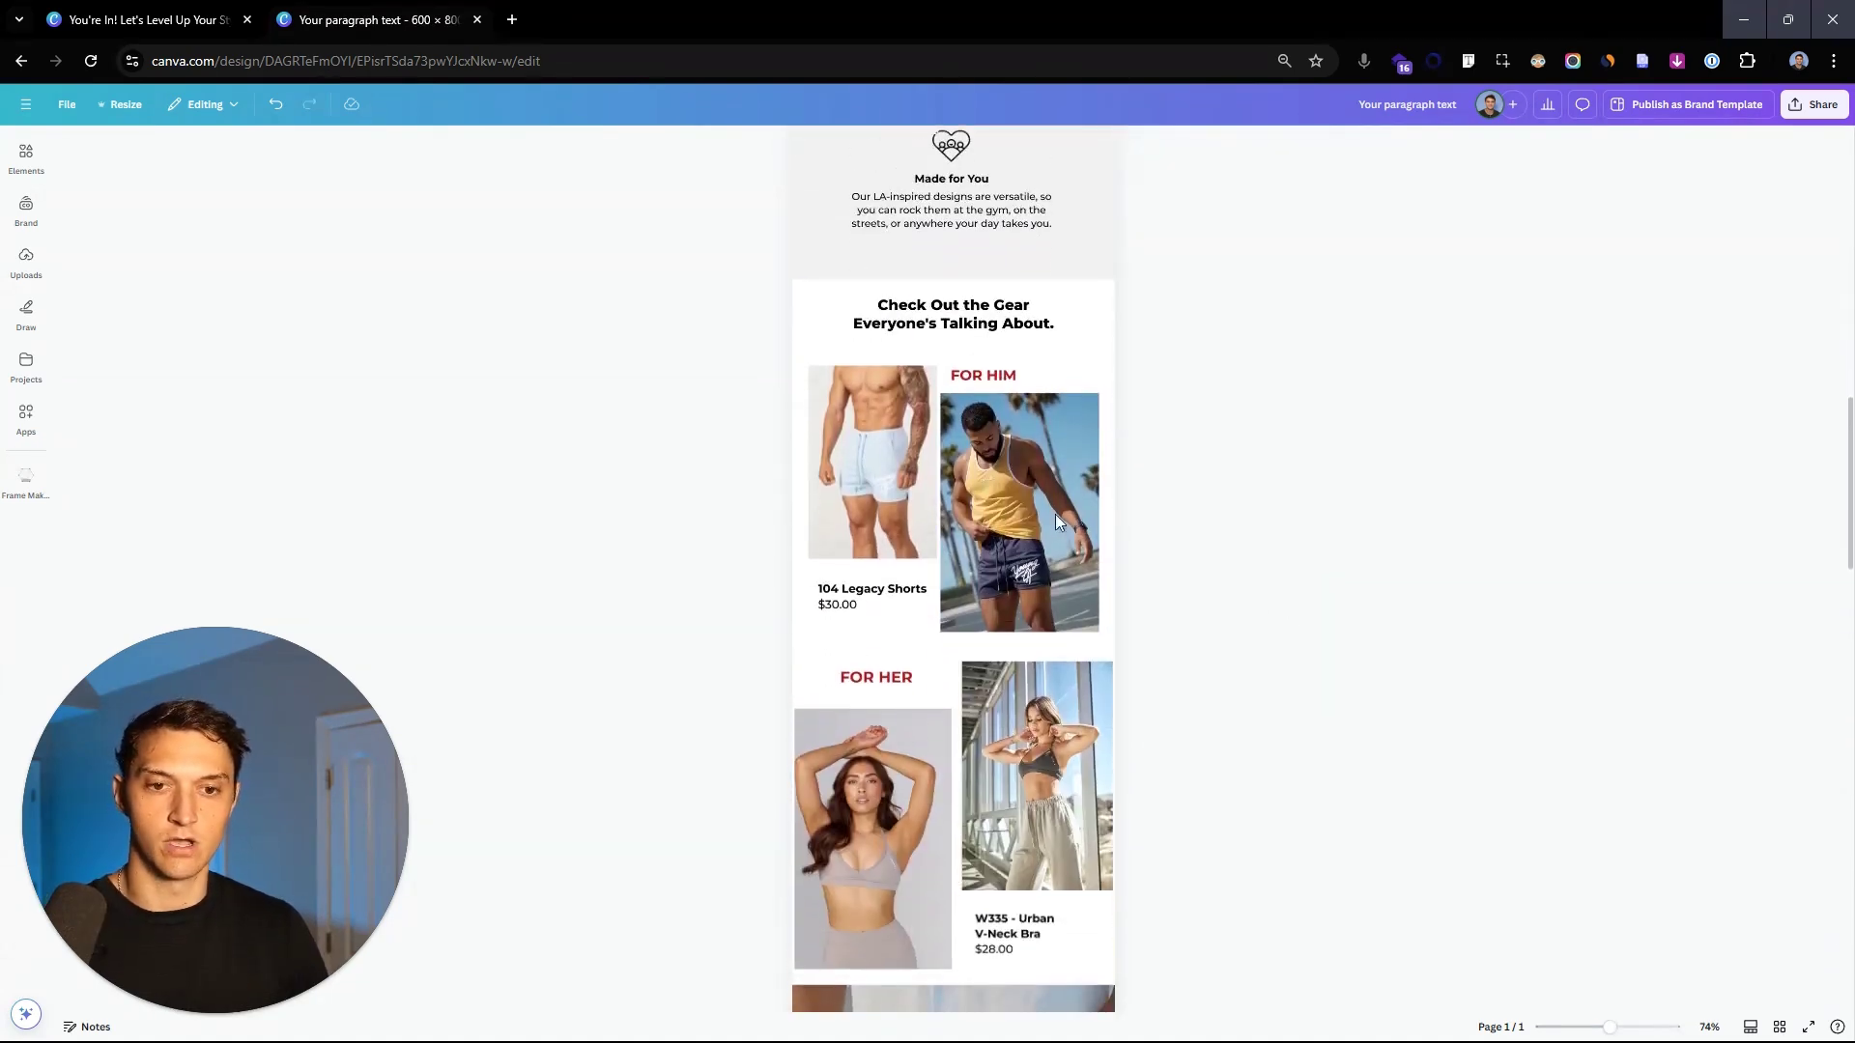
scroll(1111, 498, "down", 2)
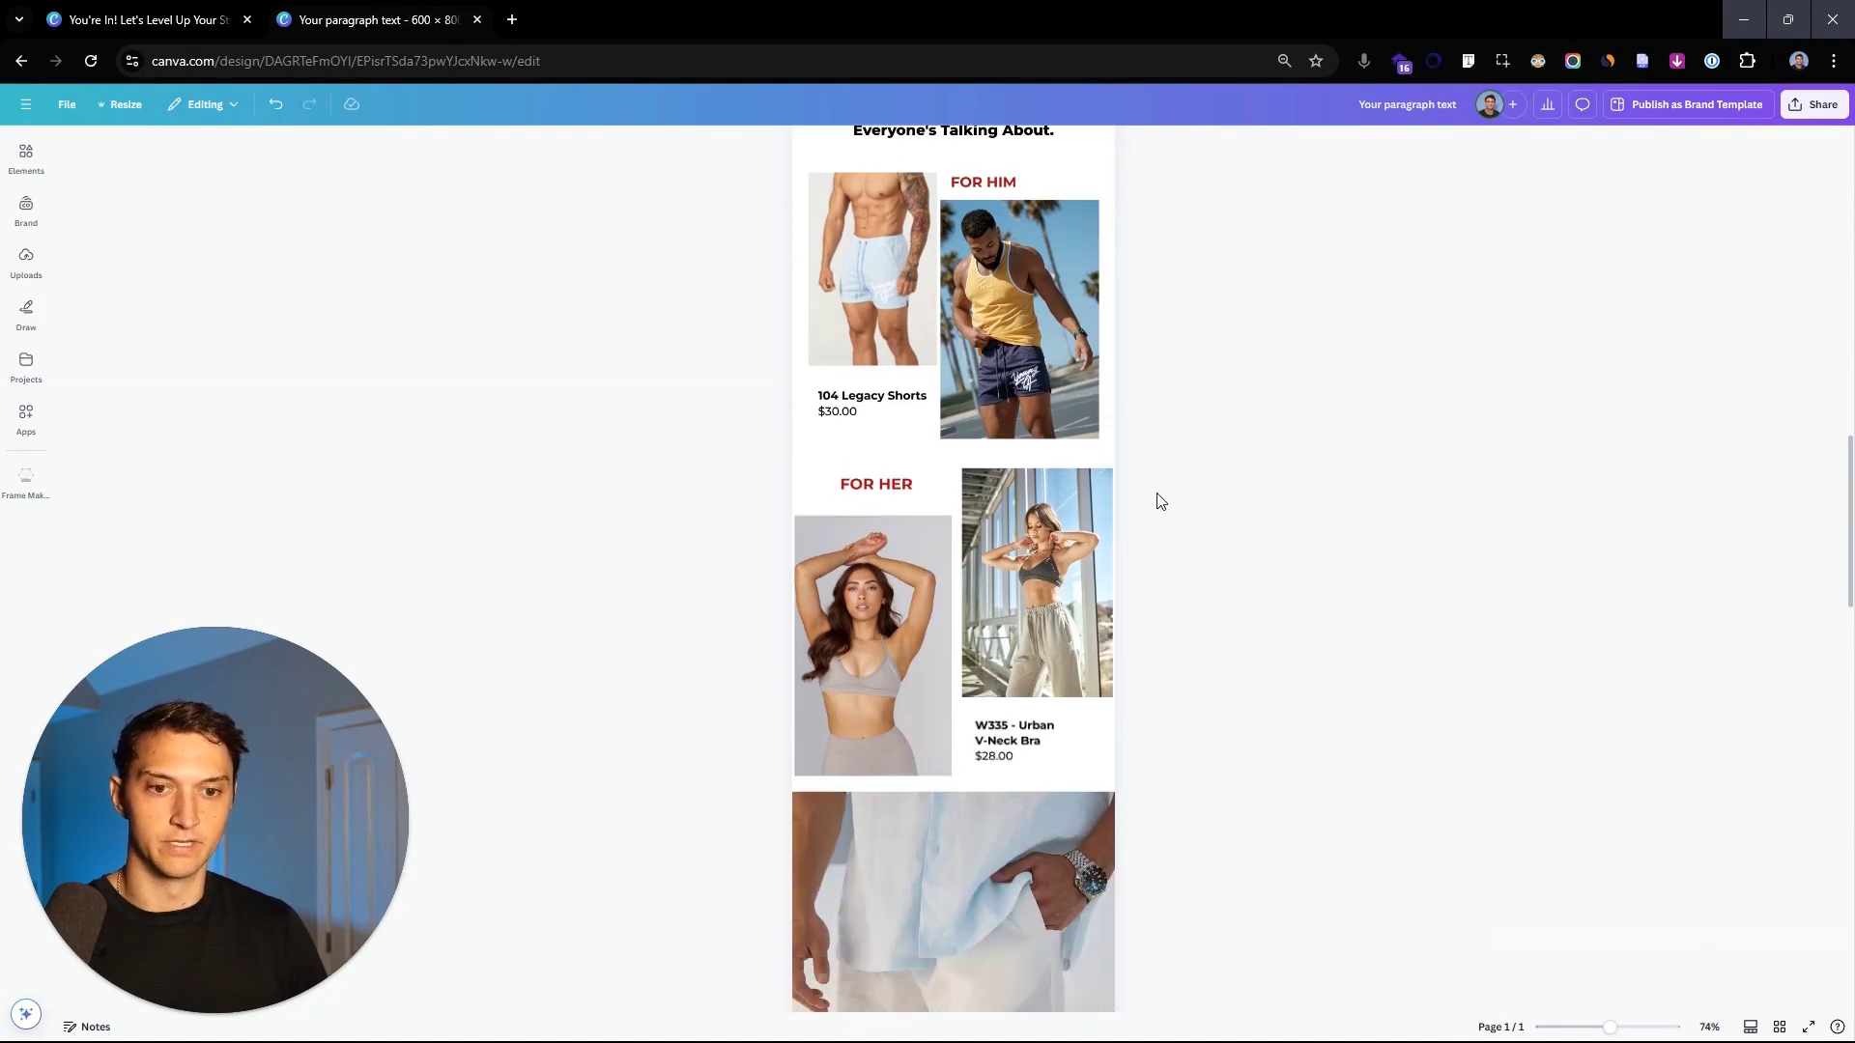
scroll(966, 628, "down", 4)
scroll(1275, 634, "up", 7)
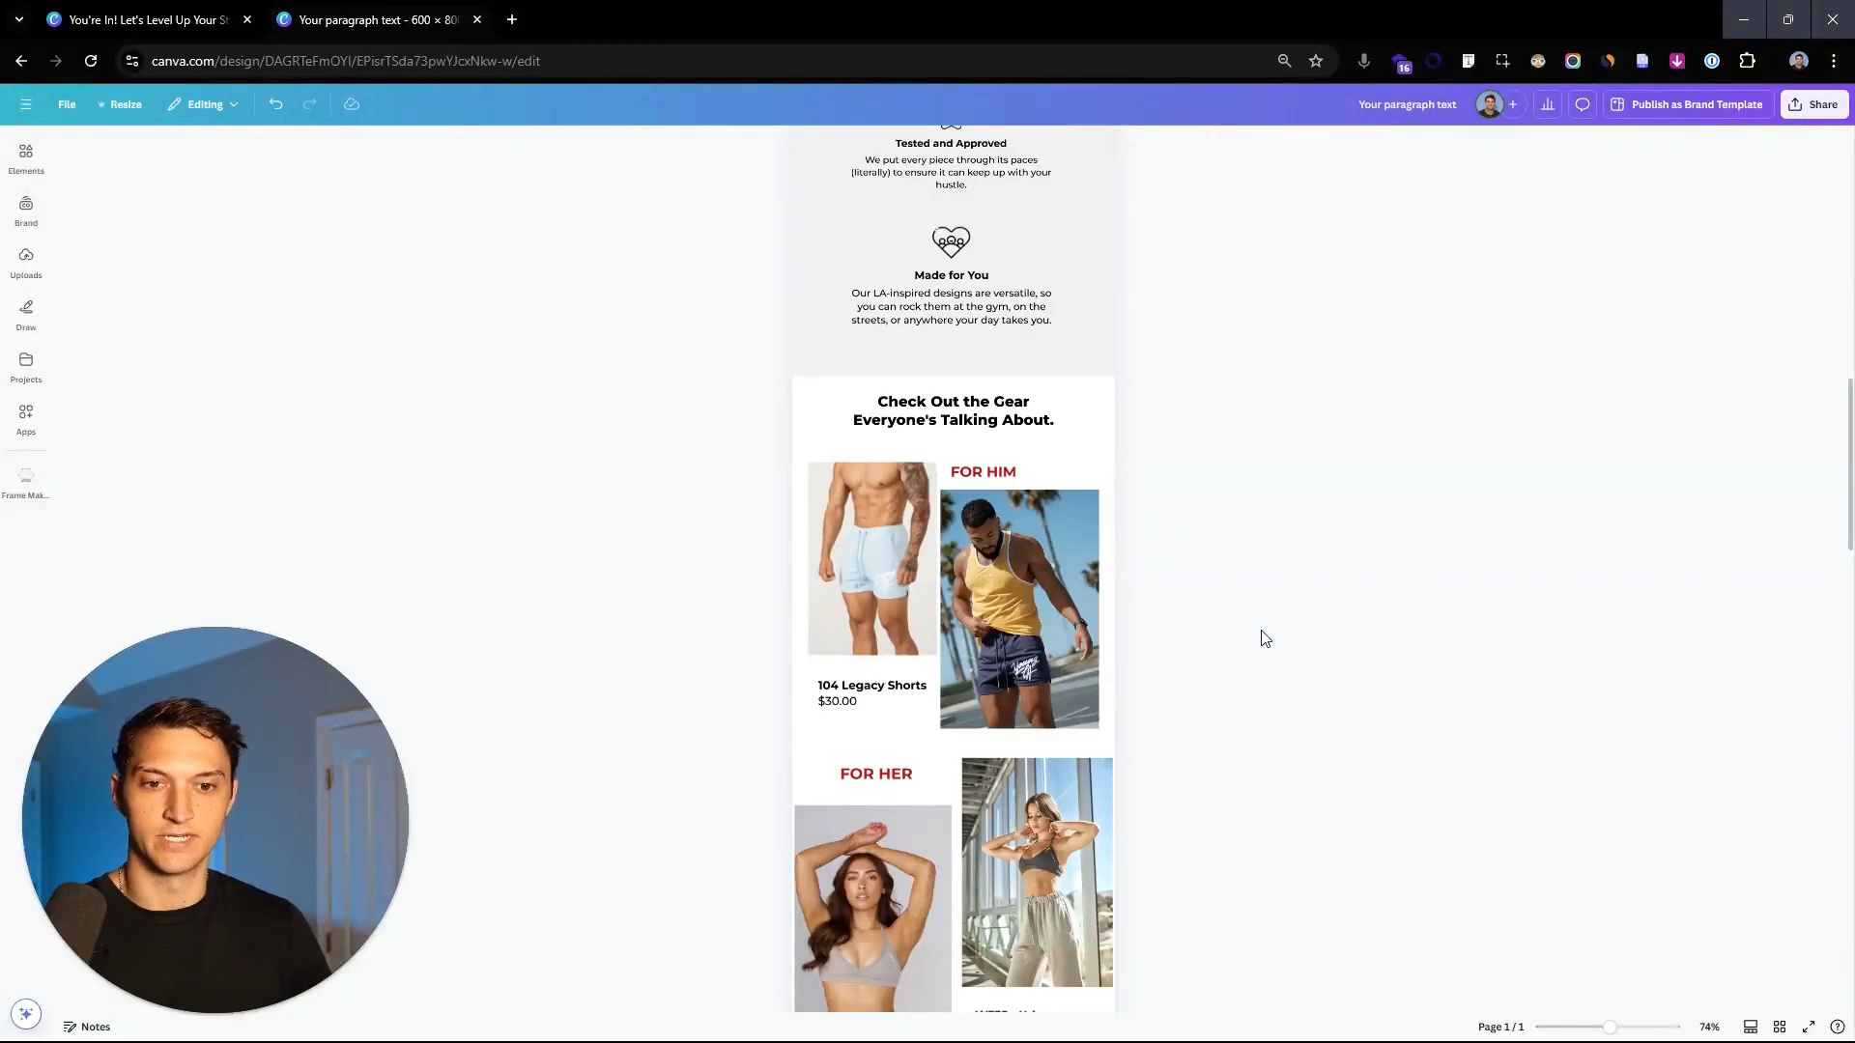
scroll(1256, 636, "up", 3)
scroll(603, 528, "up", 5)
scroll(613, 507, "up", 3)
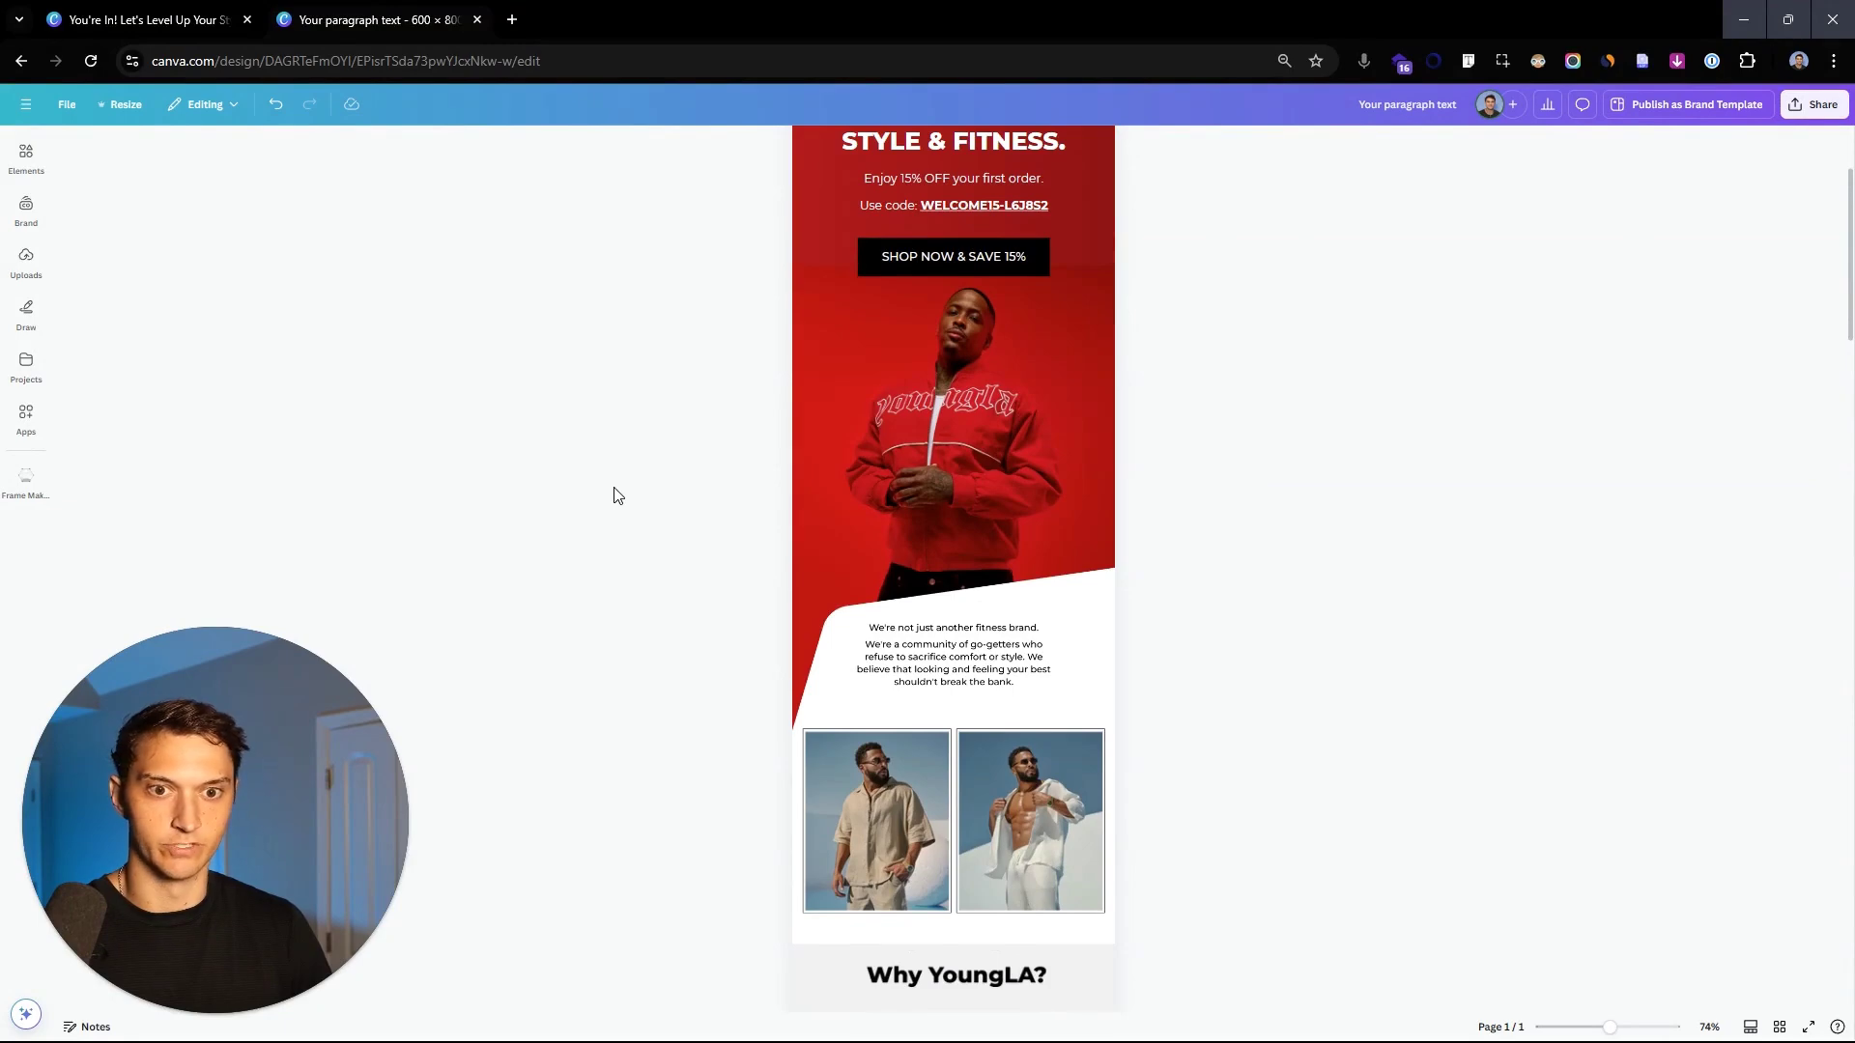
scroll(612, 447, "up", 2)
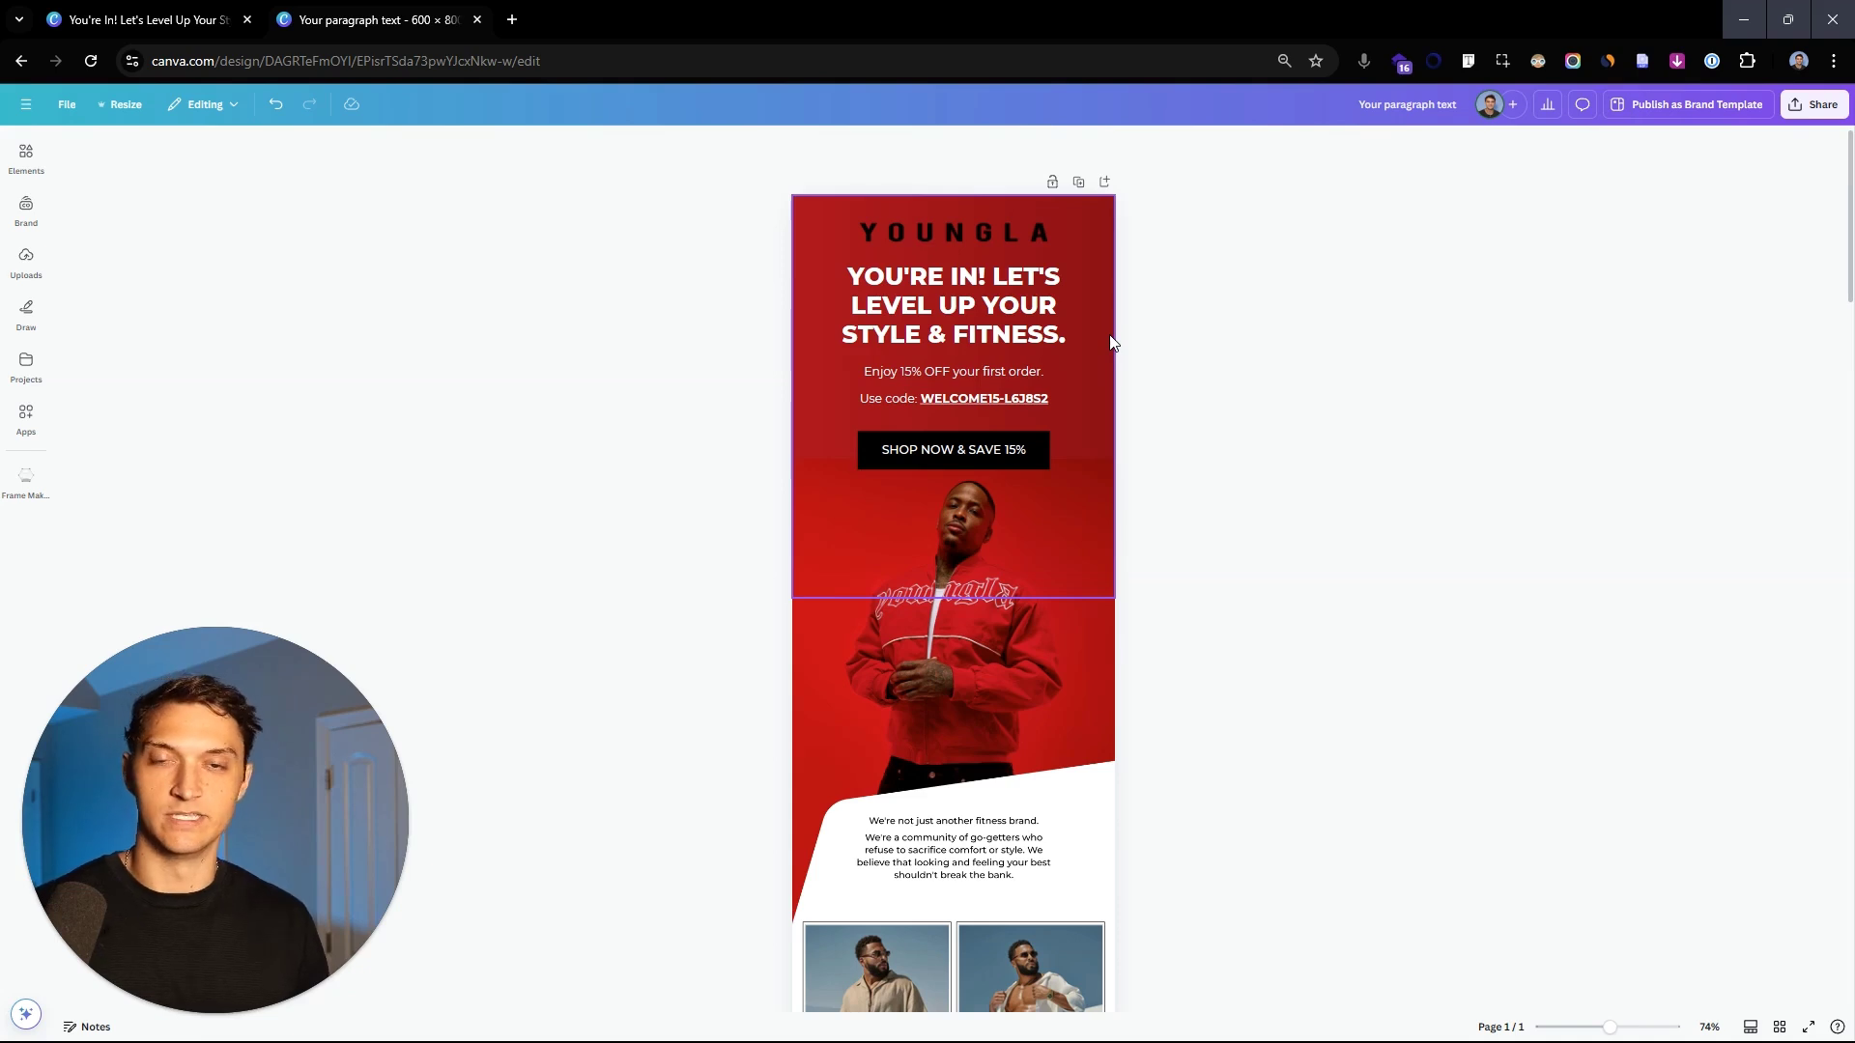
scroll(1181, 396, "down", 2)
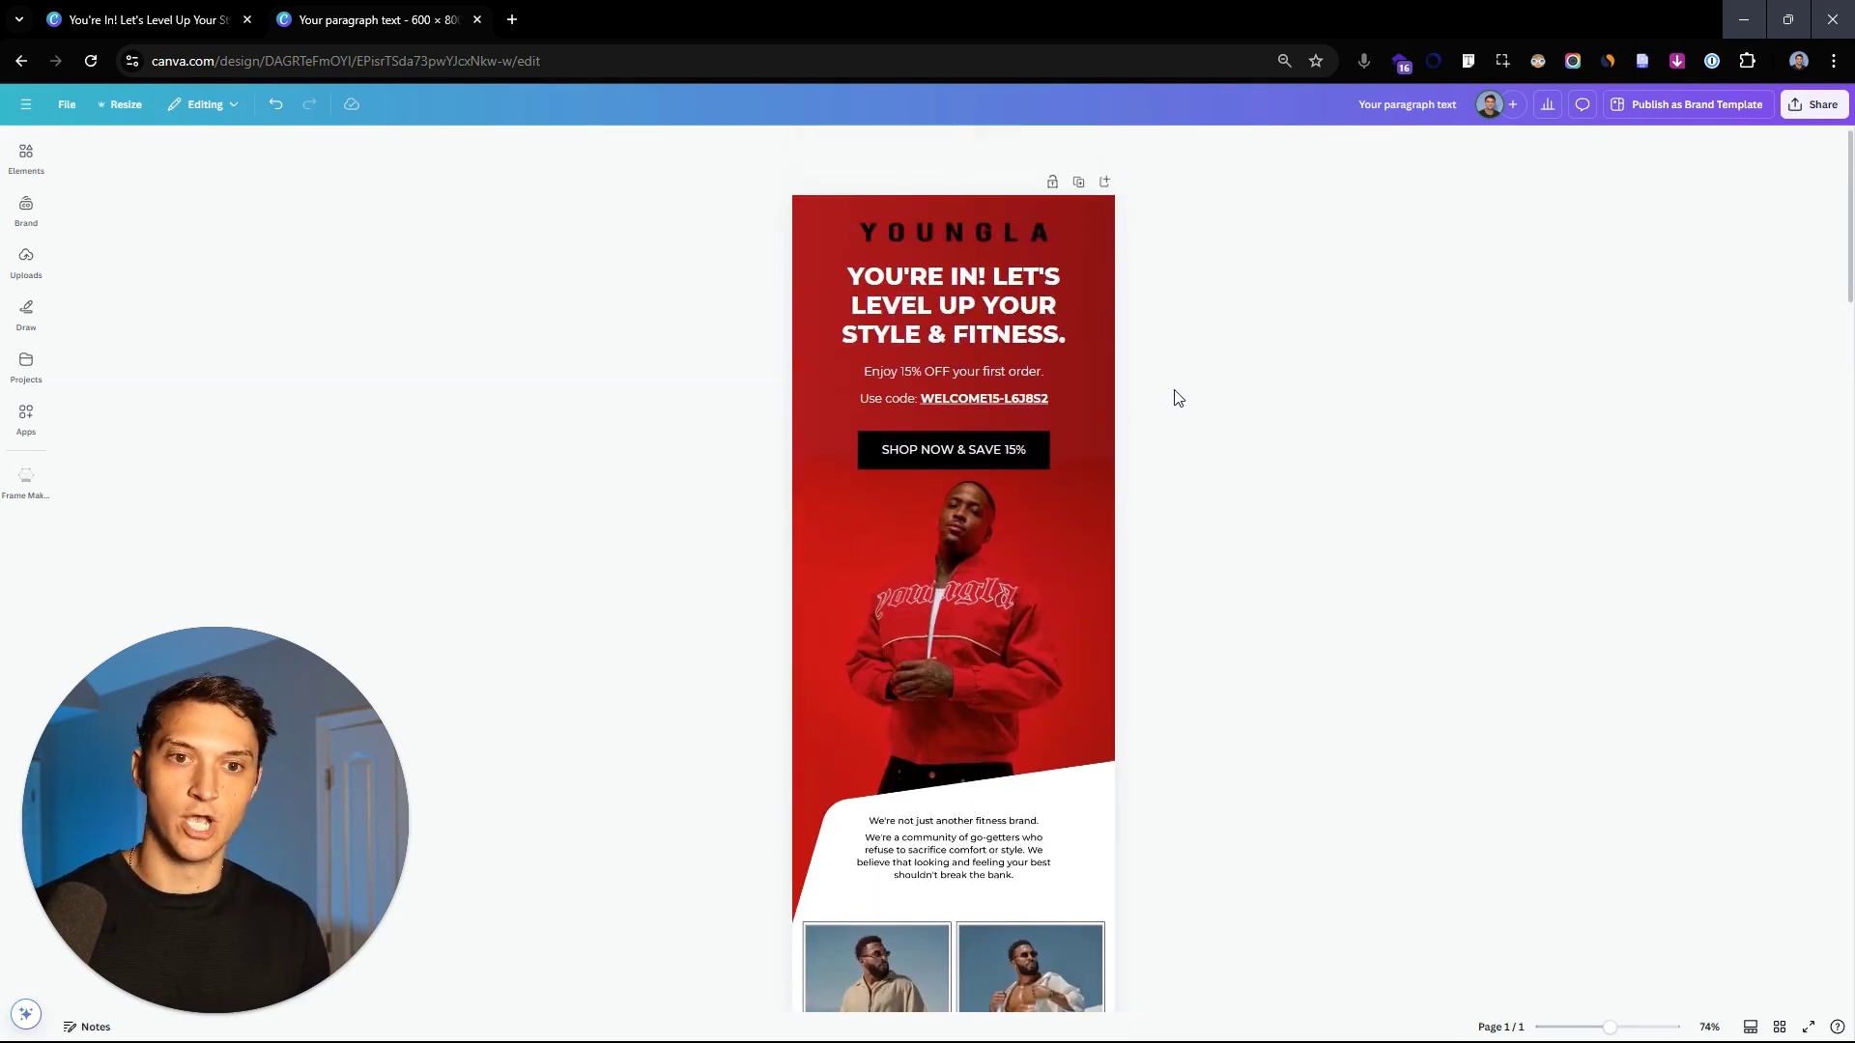